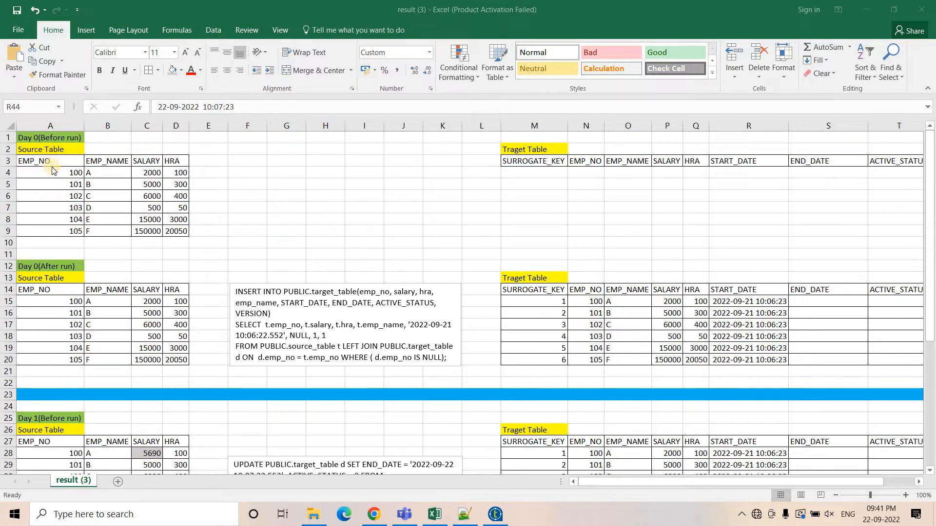
Select the Day 0 before-run source table to review its employee records.
drag(65, 163, 174, 233)
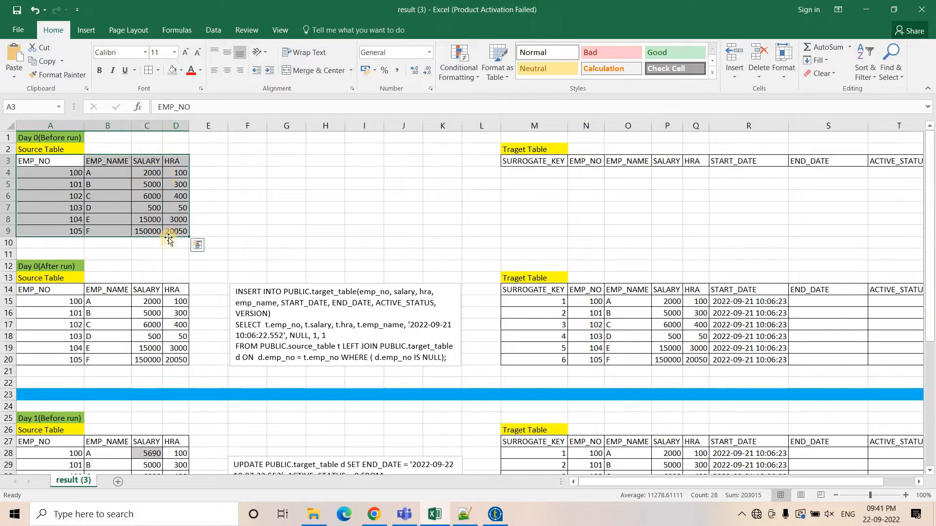
click(67, 173)
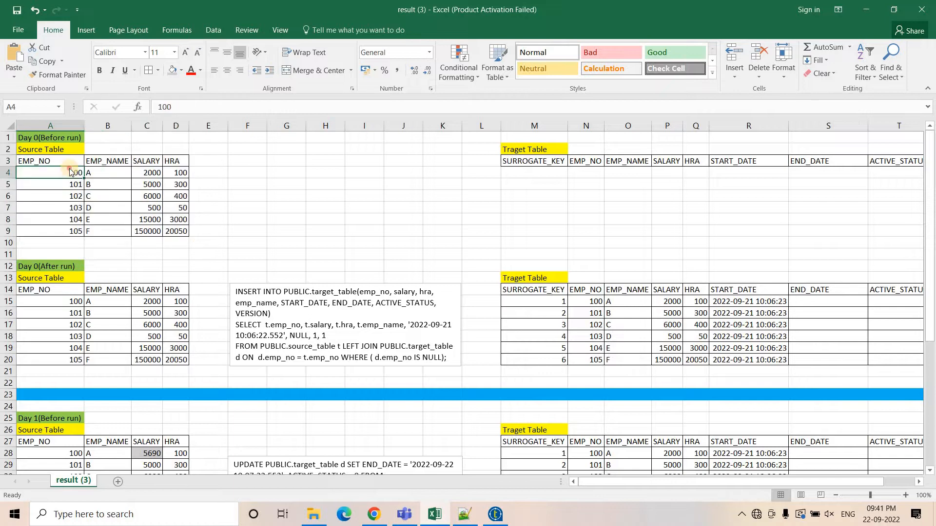
drag(67, 179, 67, 225)
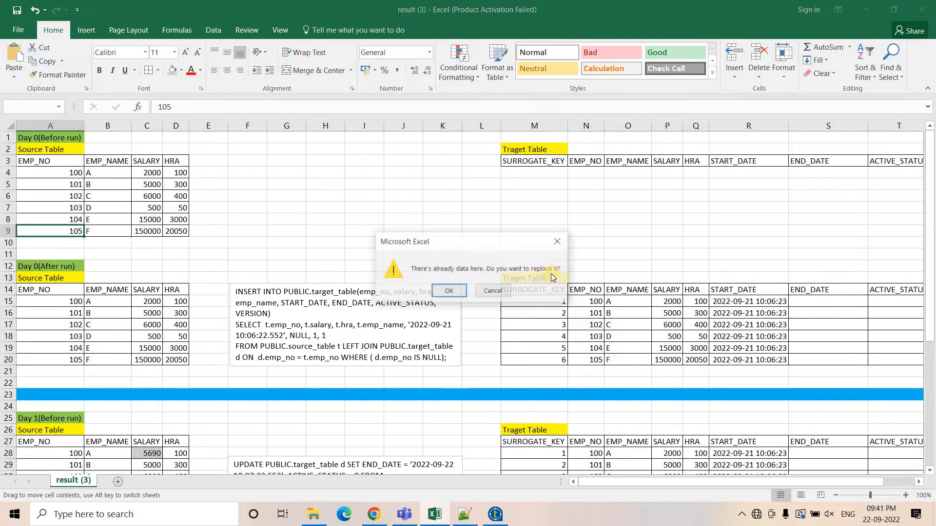
click(566, 243)
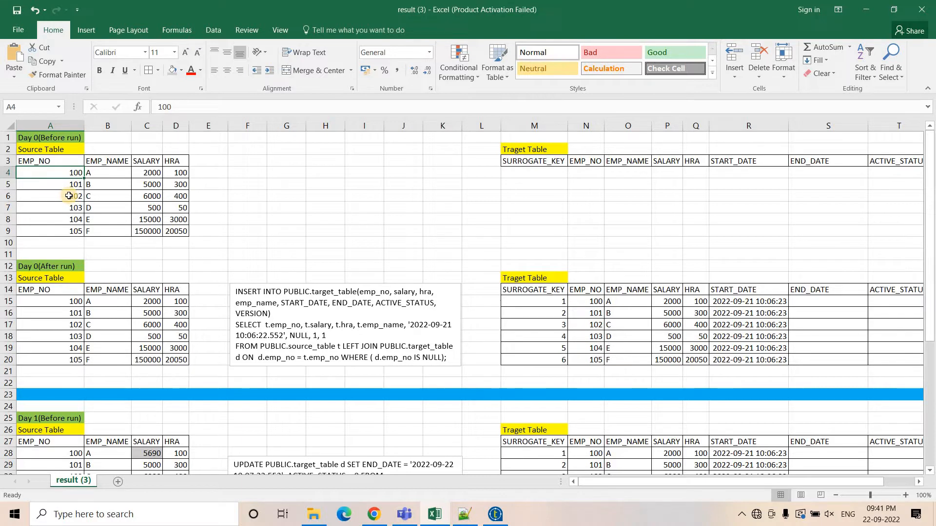
Fill the target table's EMP_NO, EMP_NAME, SALARY and HRA header cells with light orange.
click(536, 142)
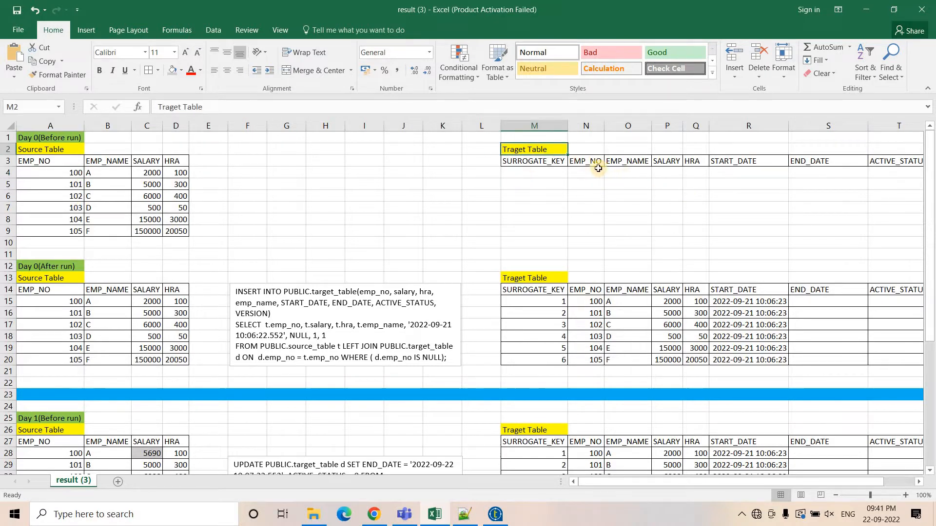
drag(589, 162, 697, 161)
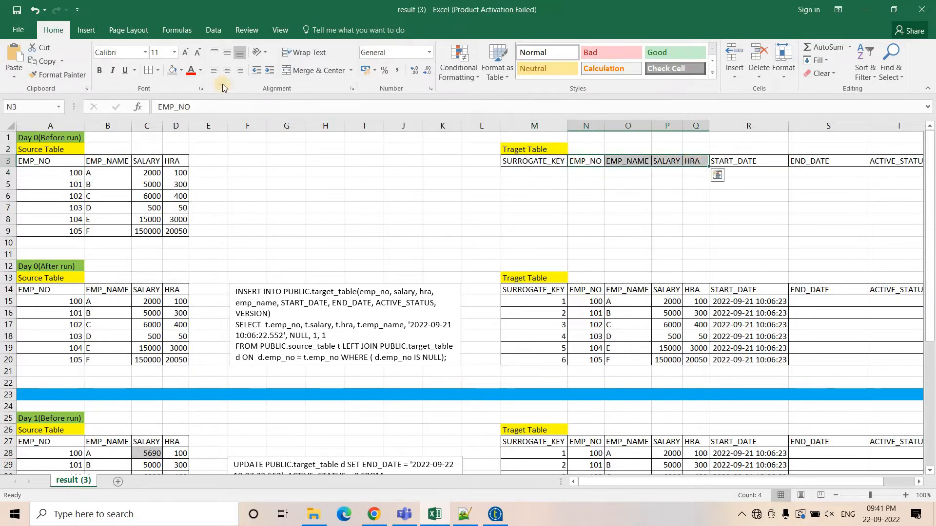
click(181, 70)
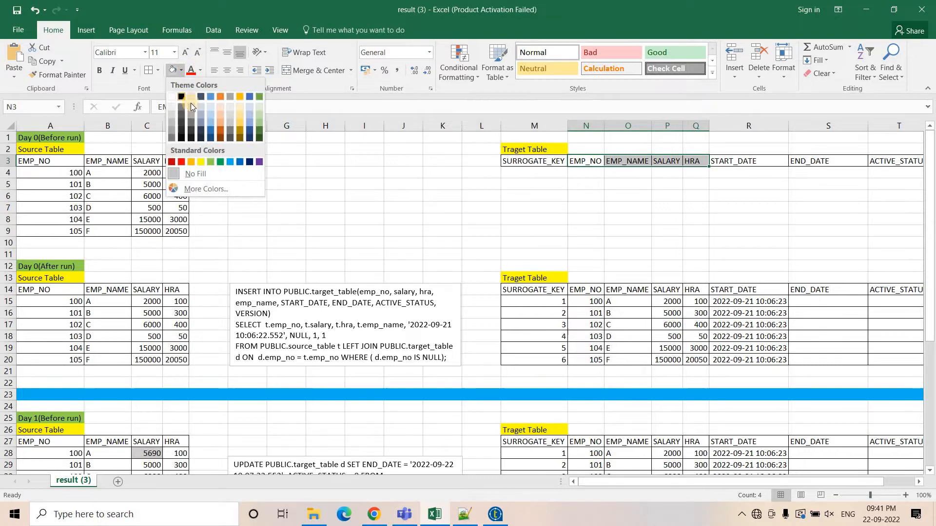
click(220, 123)
click(237, 194)
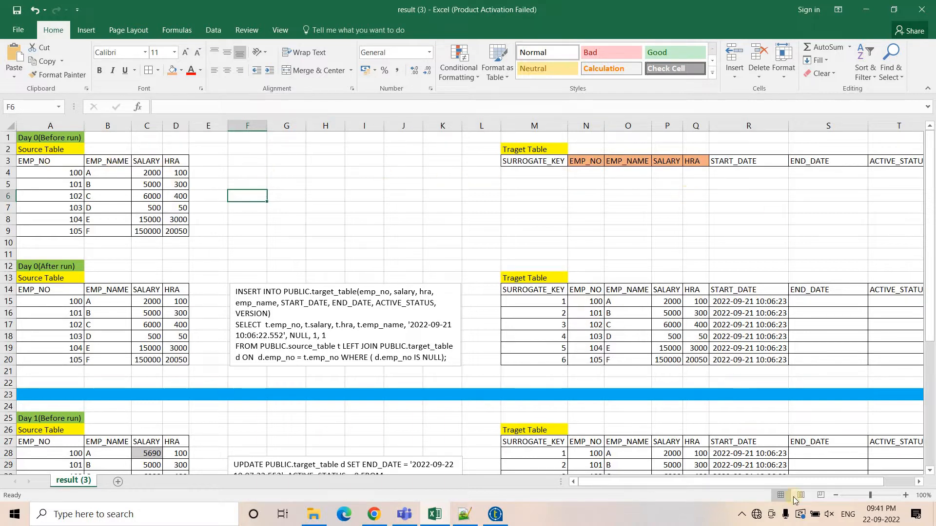
Review the target table's column headers from SURROGATE_KEY through VERSION.
drag(726, 482, 757, 482)
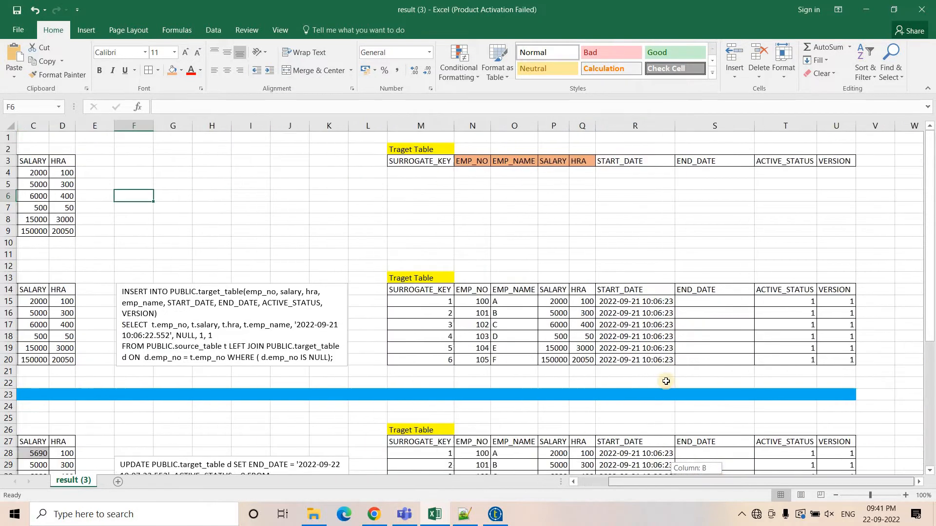
click(423, 162)
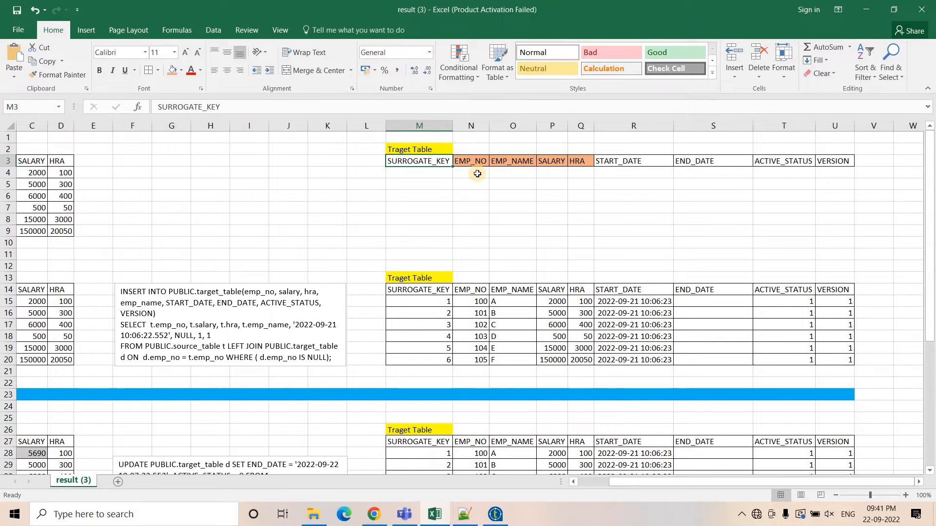
drag(623, 483, 580, 482)
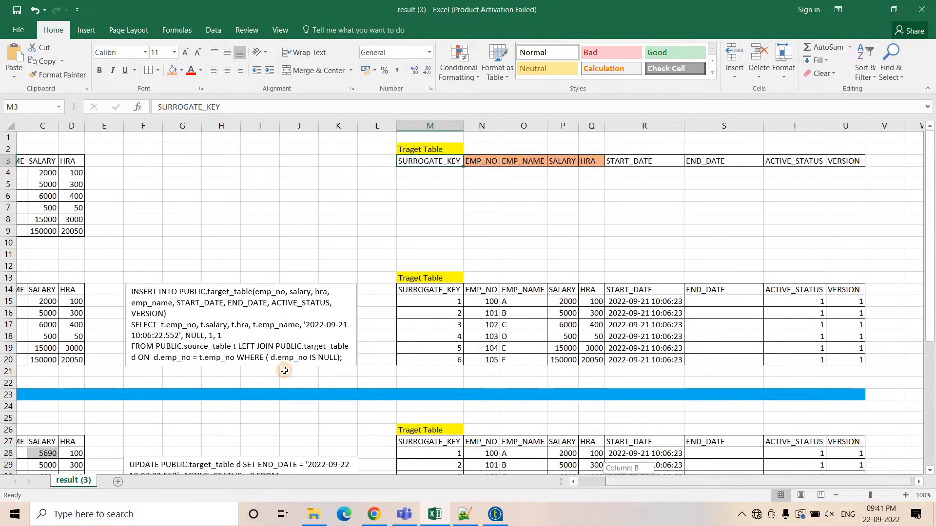
drag(54, 174, 86, 170)
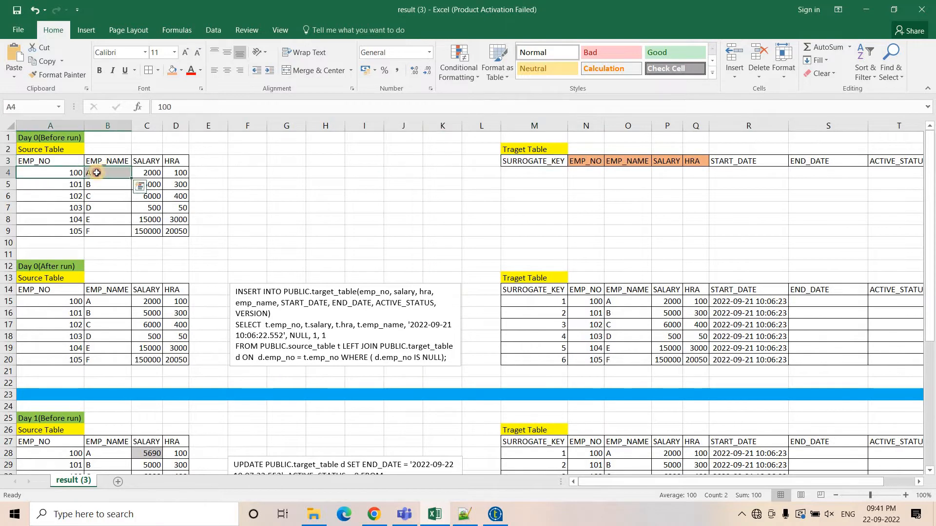
click(87, 170)
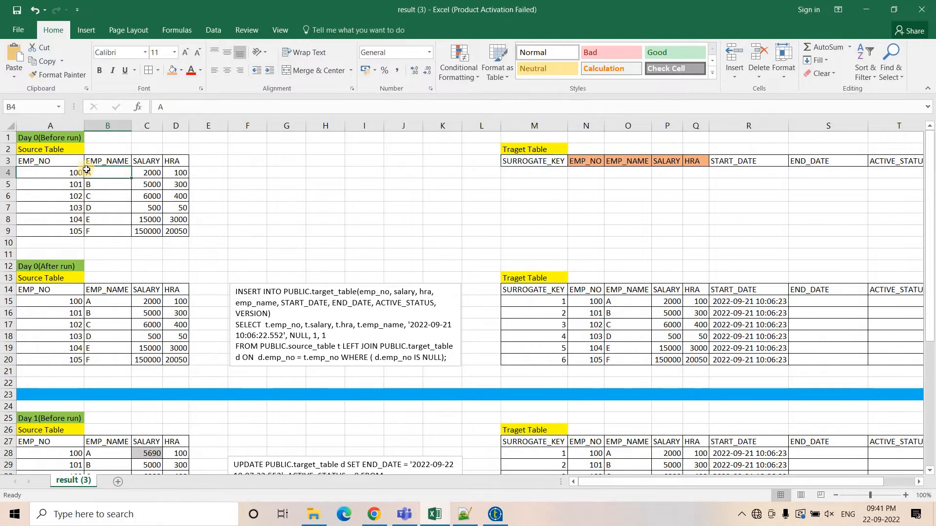
click(155, 172)
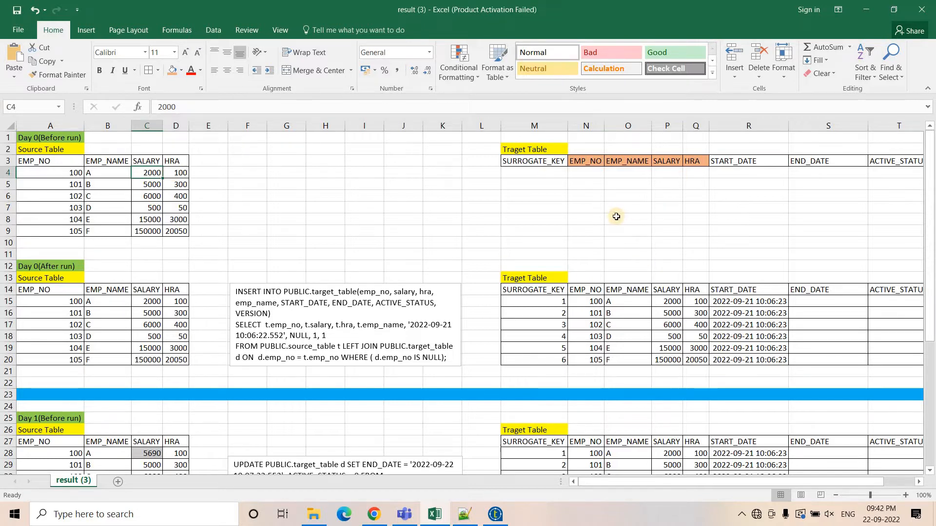
click(590, 165)
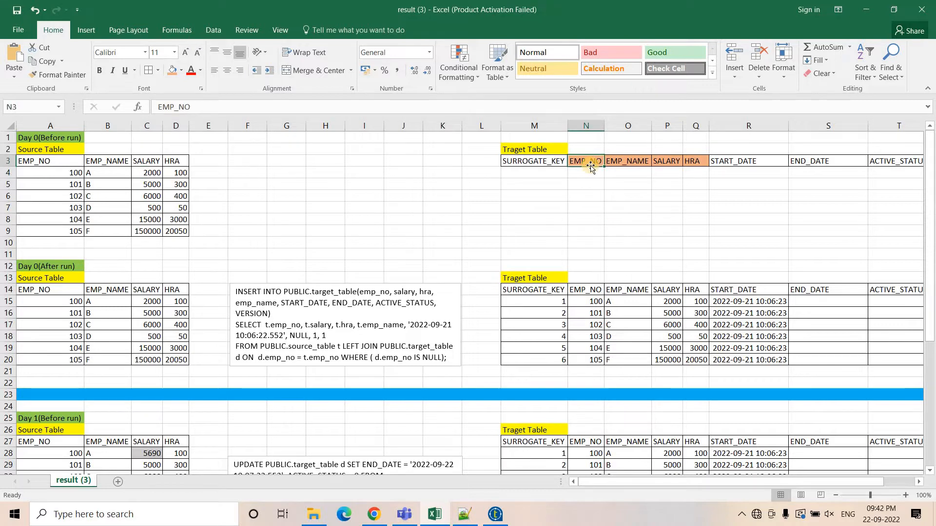
click(560, 167)
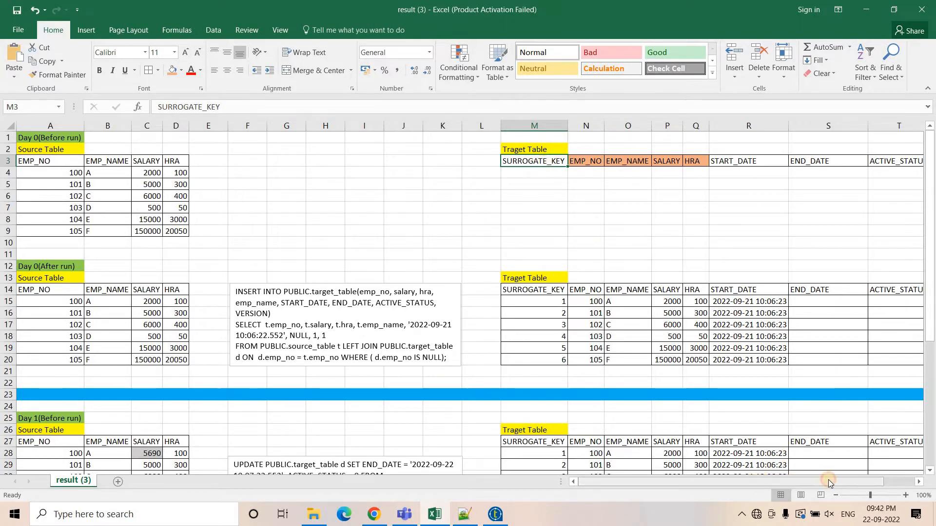
drag(828, 481, 861, 481)
drag(629, 161, 692, 163)
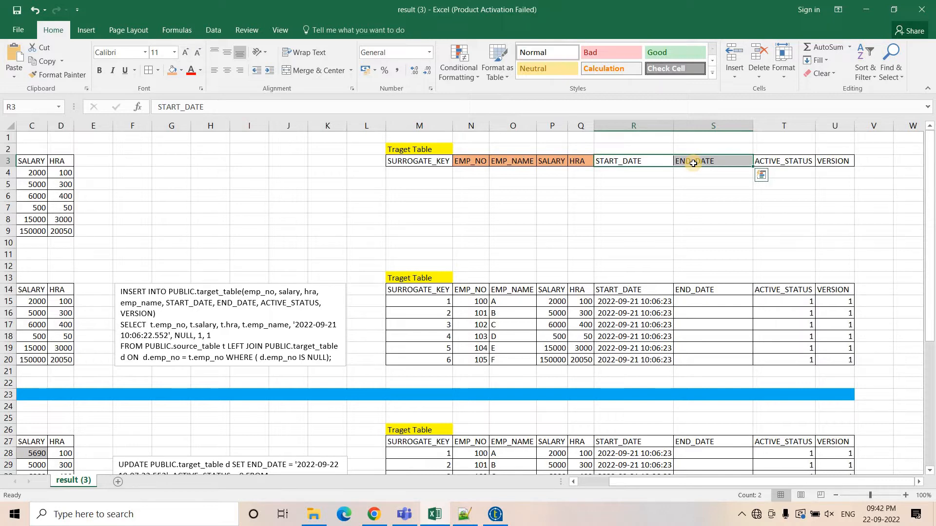
click(800, 159)
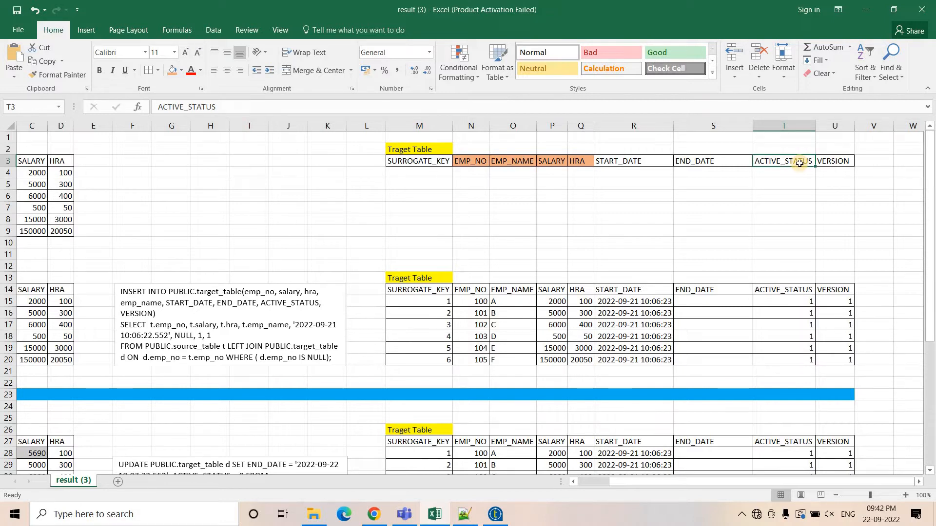
click(844, 158)
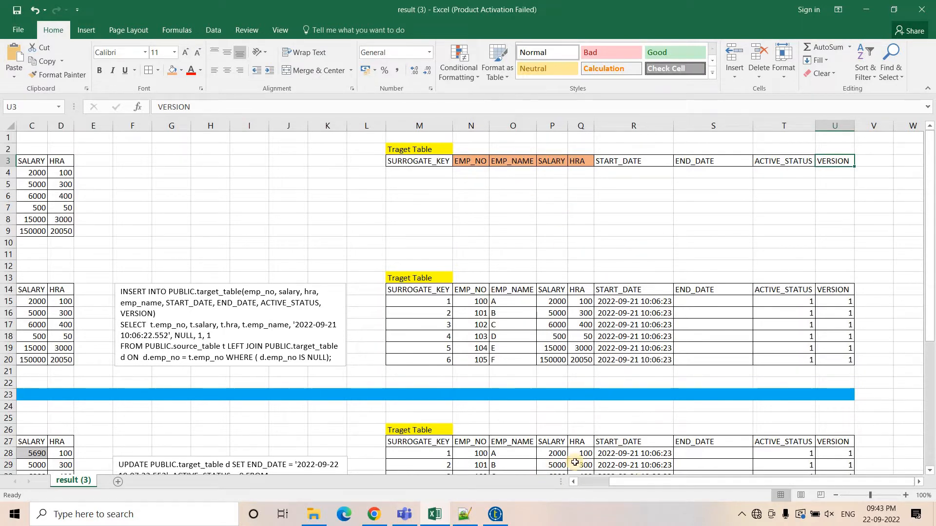
drag(613, 481, 541, 483)
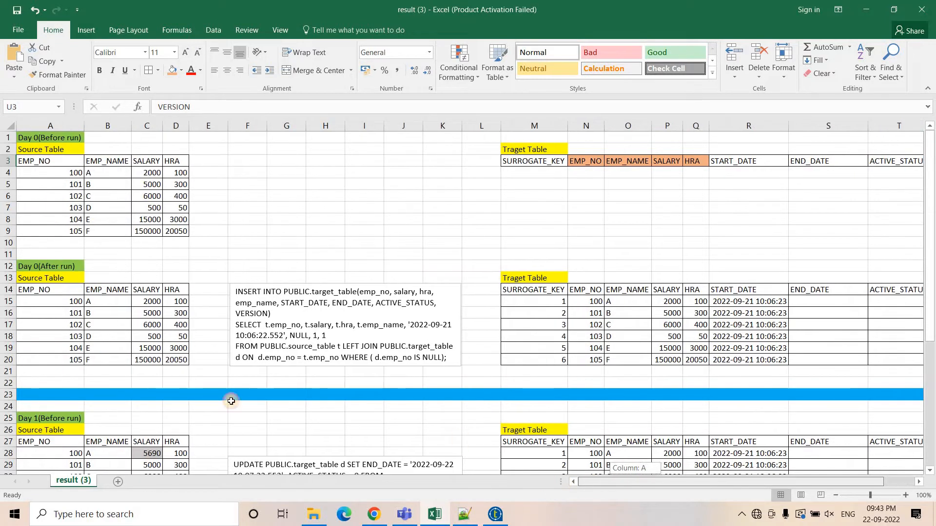
click(37, 137)
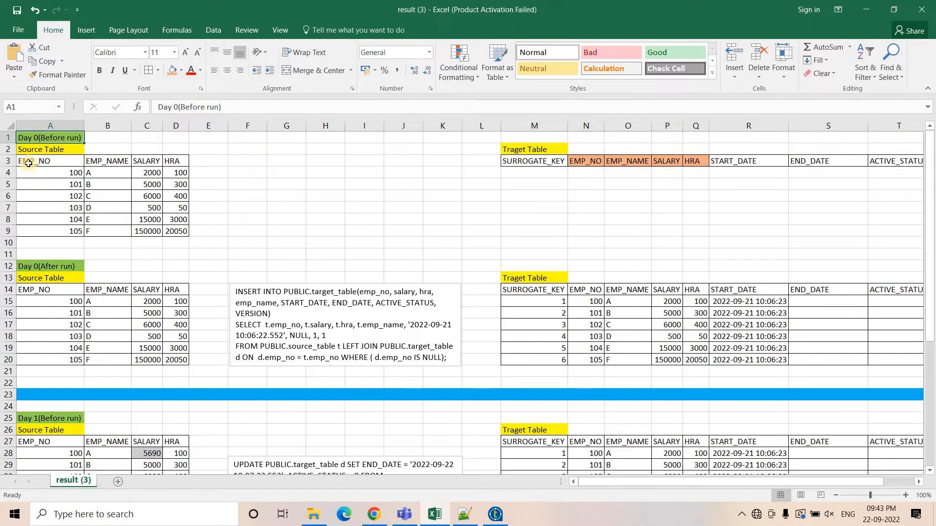
Compare the Day 0 before-run and after-run source tables with the target table's rows, surrogate keys and start dates.
drag(34, 160, 176, 231)
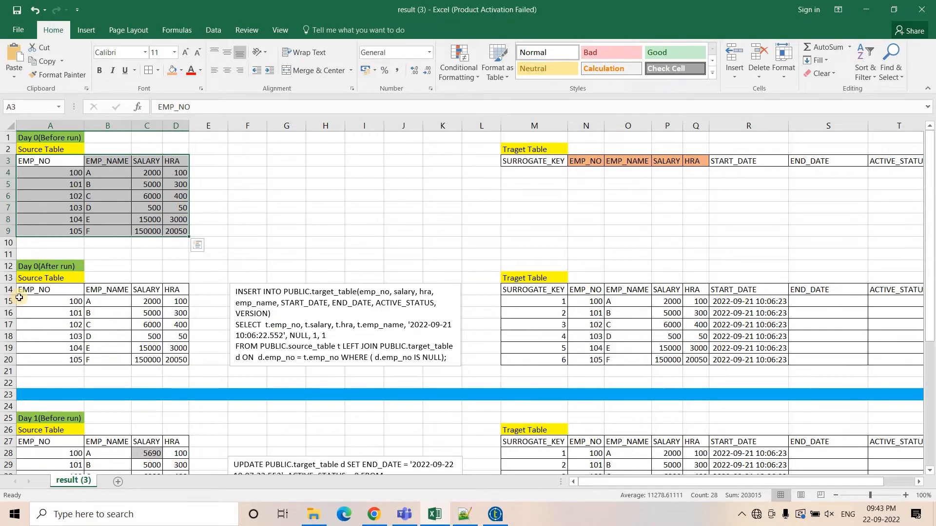
drag(24, 286, 182, 361)
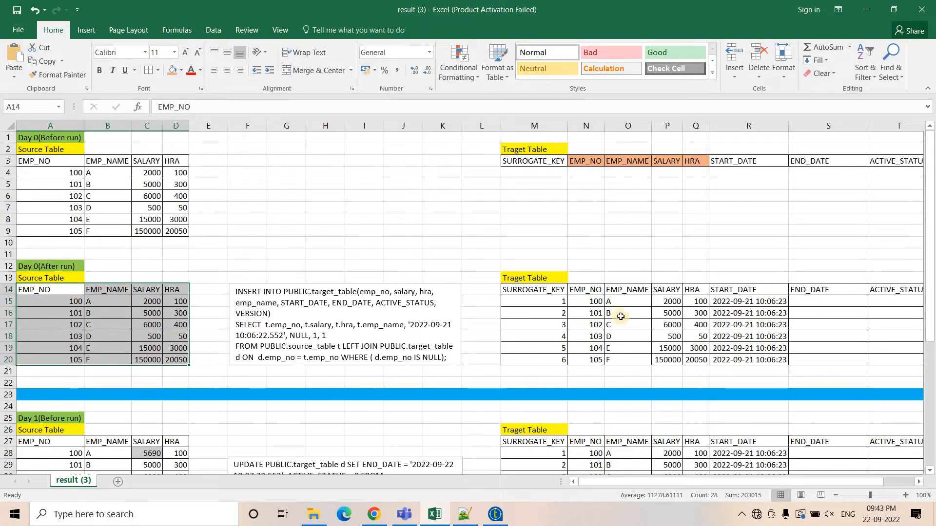
drag(591, 299, 748, 358)
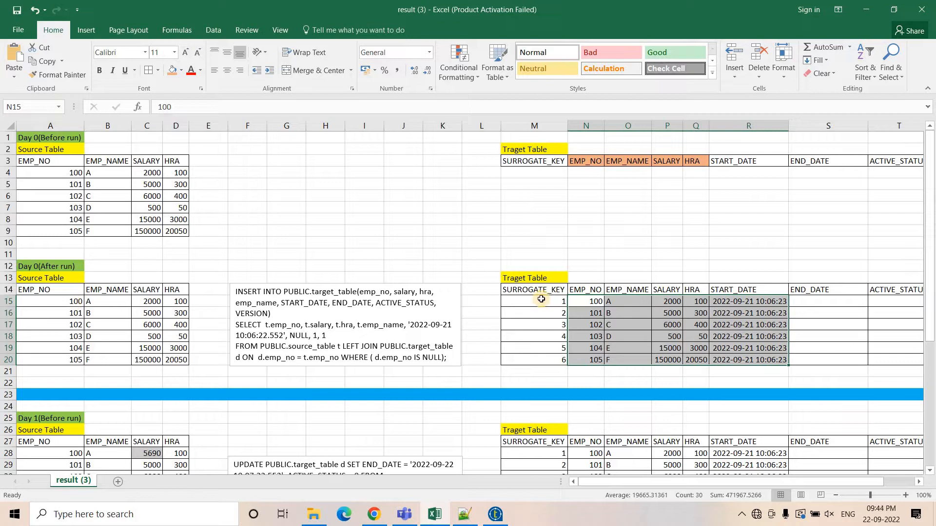
drag(539, 301, 547, 359)
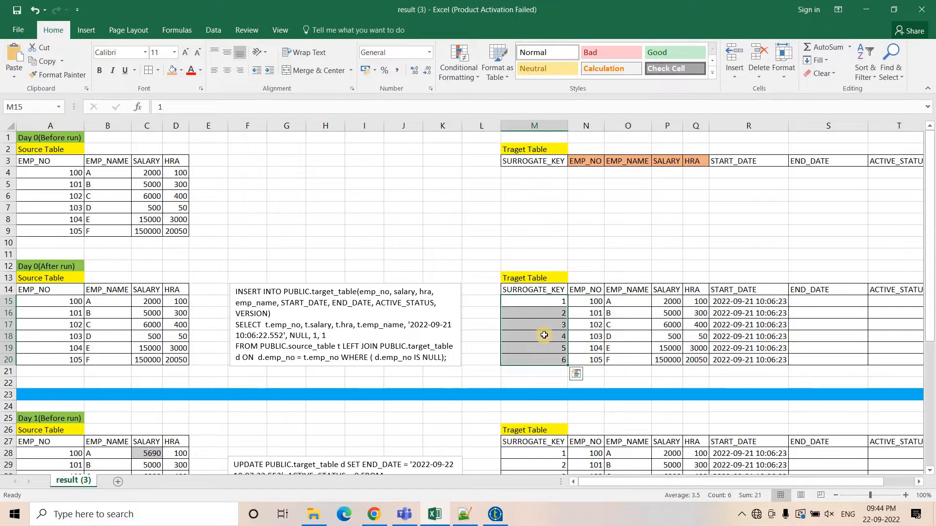
click(546, 336)
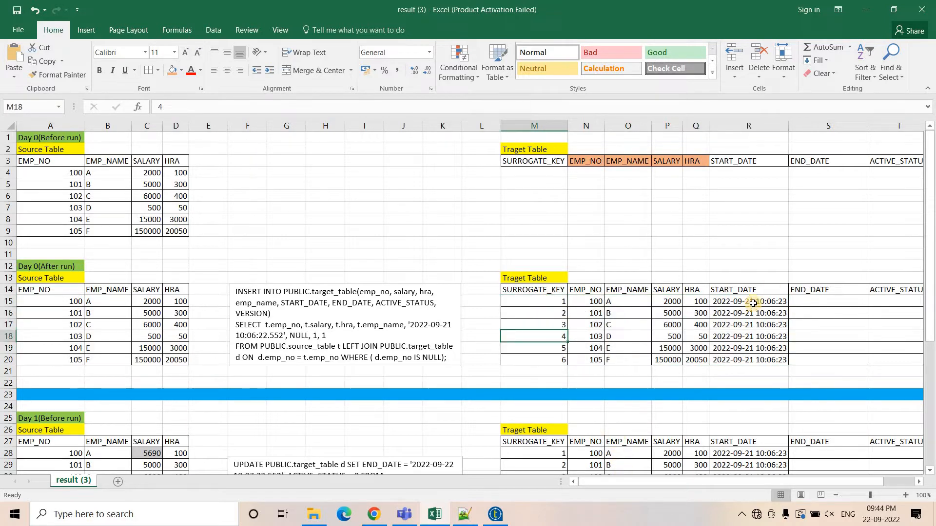
drag(753, 302, 758, 361)
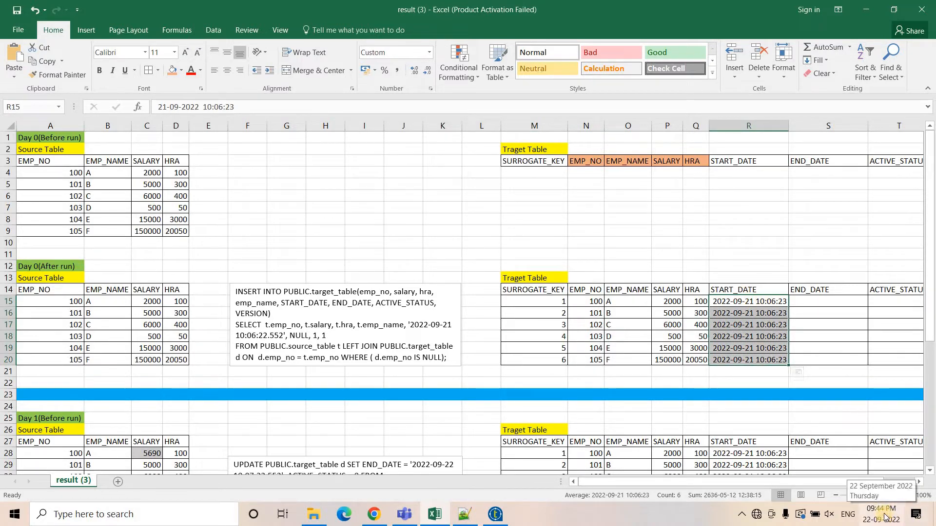
Inspect the start date values, ACTIVE_STATUS column and the INSERT query text box against the after-run tables.
double_click(745, 302)
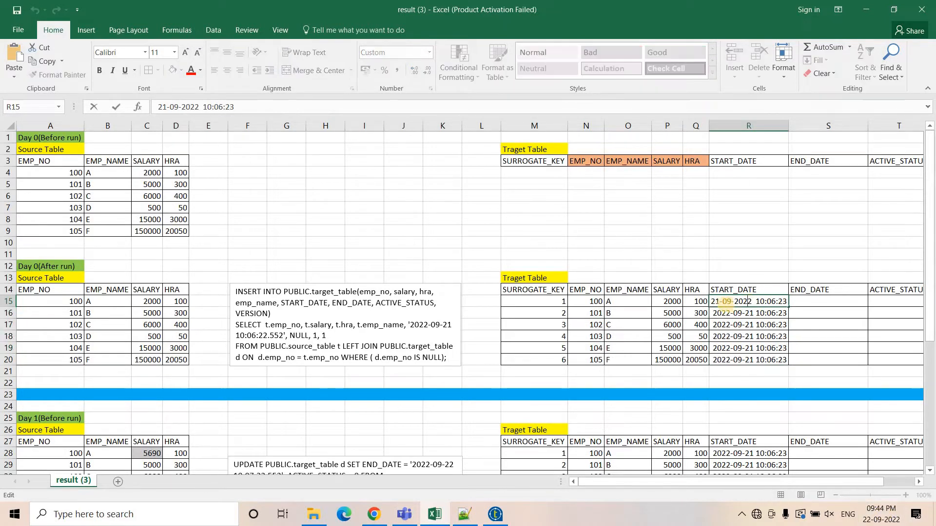
click(731, 335)
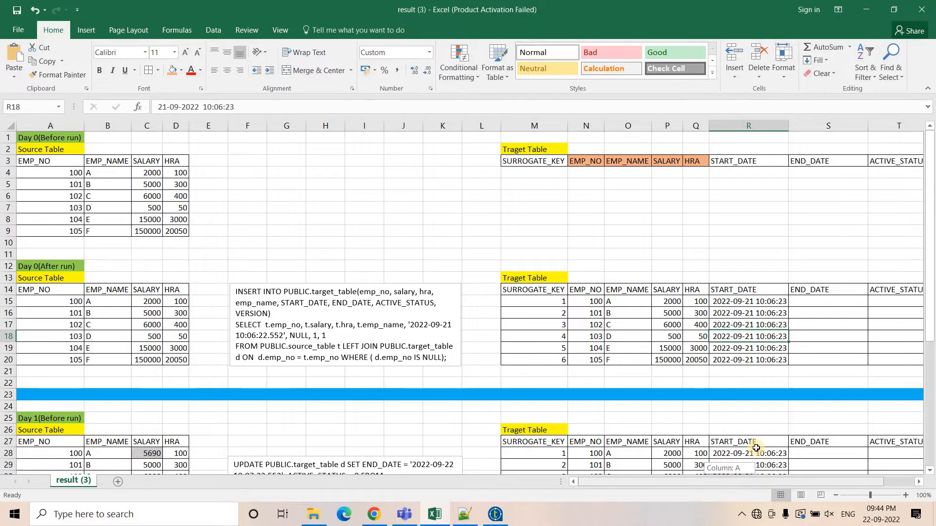
scroll(692, 312, right, 2)
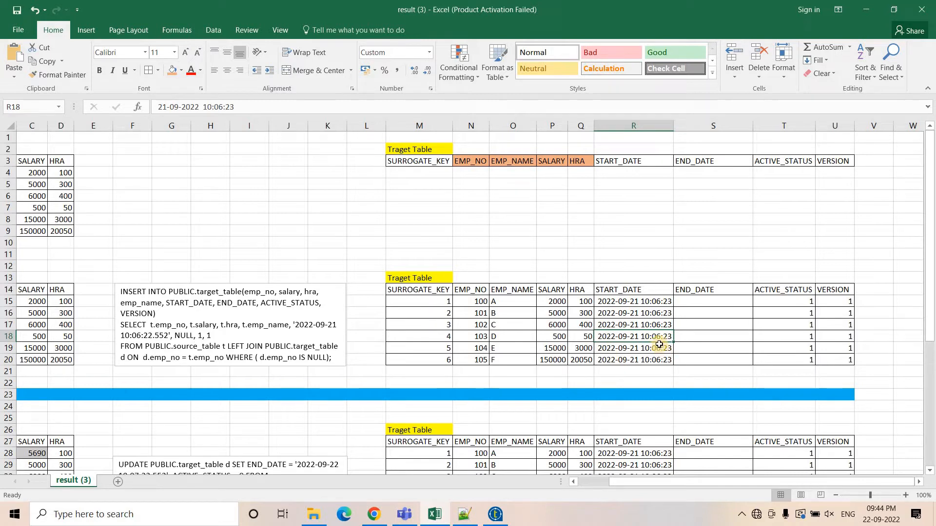
click(796, 299)
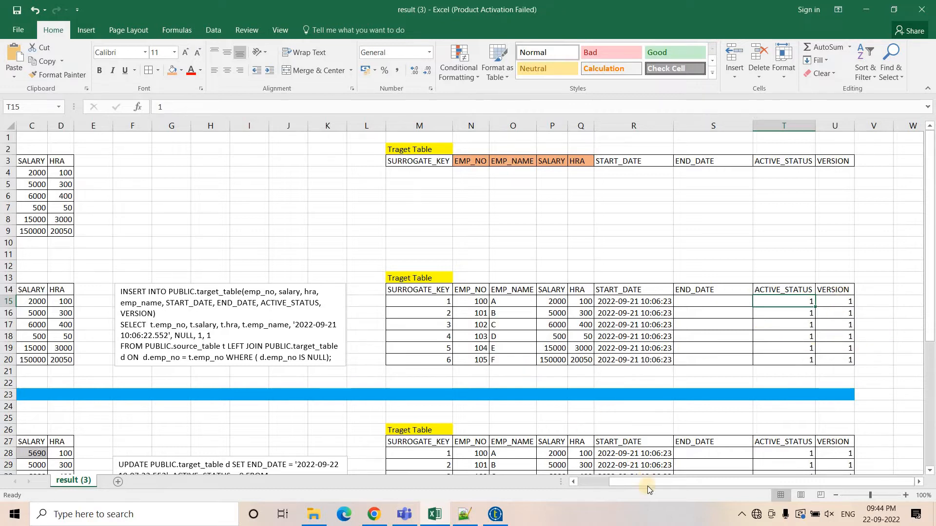
drag(646, 482, 598, 483)
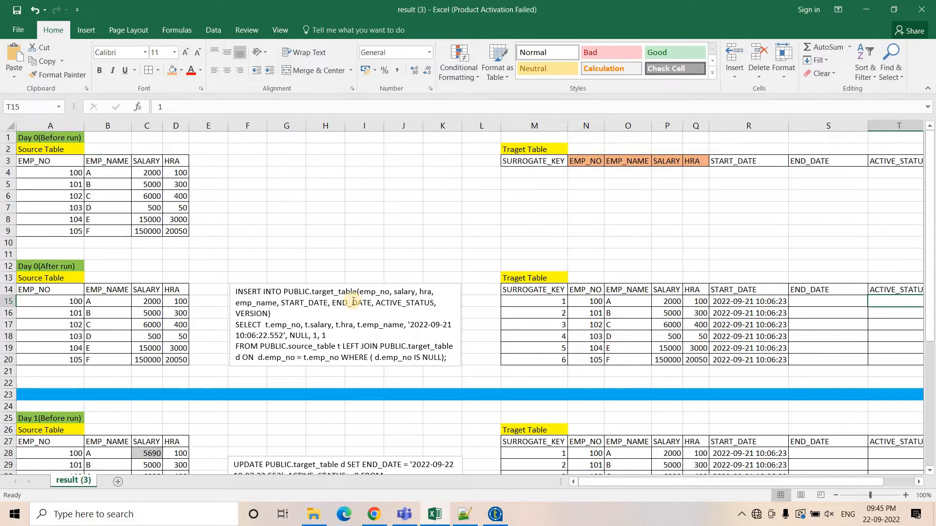
drag(242, 294, 446, 358)
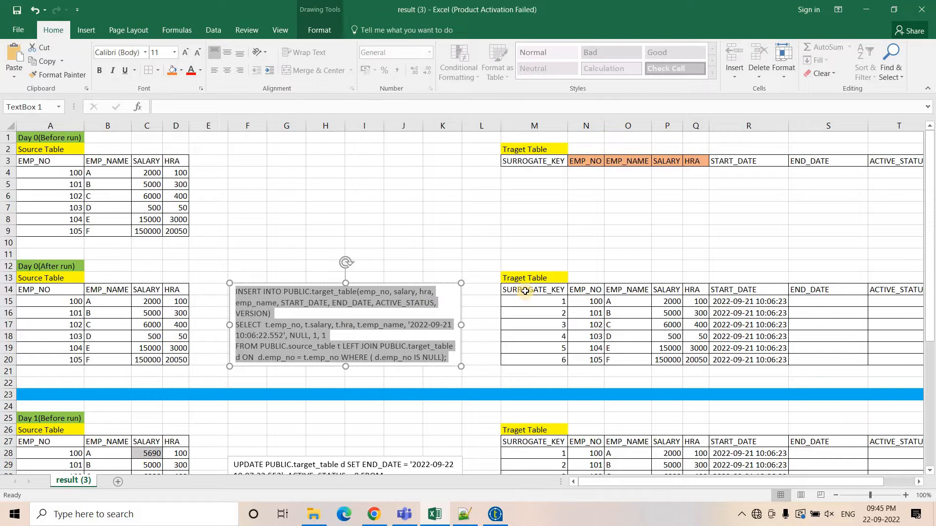
drag(525, 291, 745, 360)
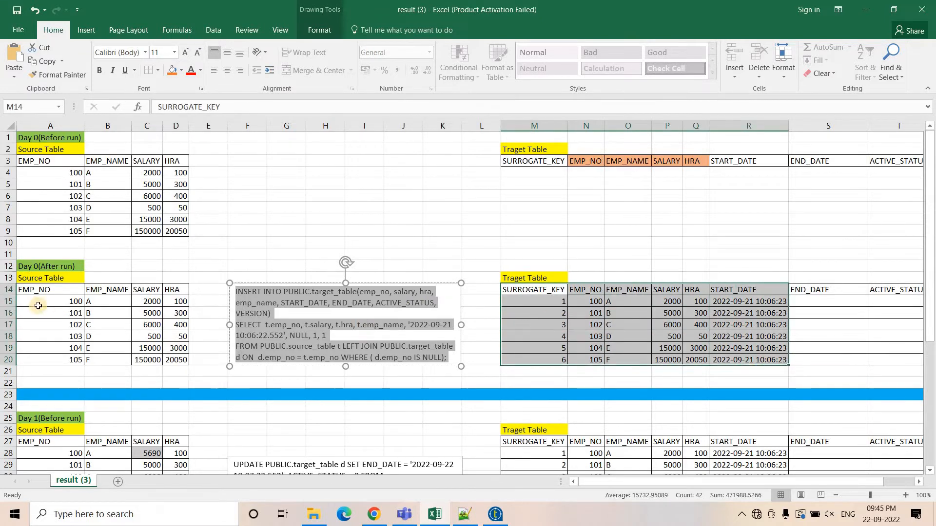
drag(37, 292, 168, 360)
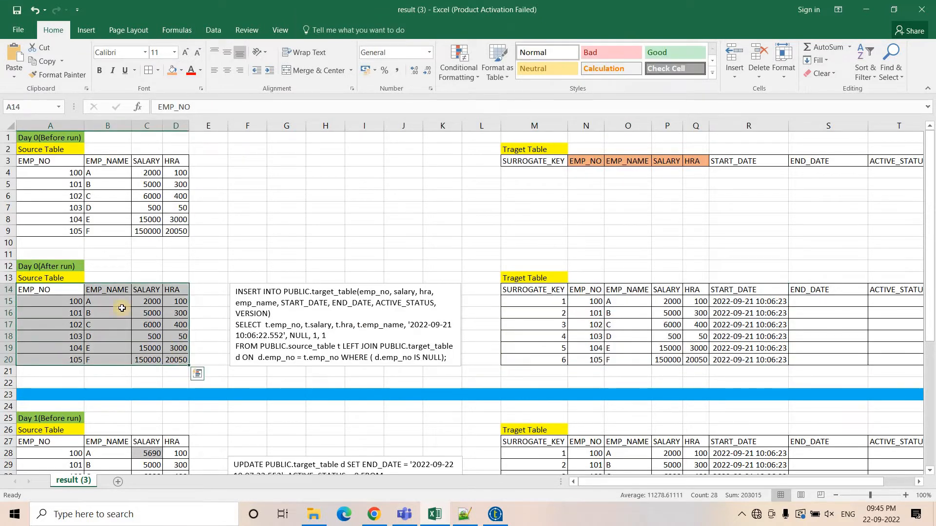
Point out the Day 0 after-run source rows, the INSERT query's target table name and the matching target table headers.
click(45, 293)
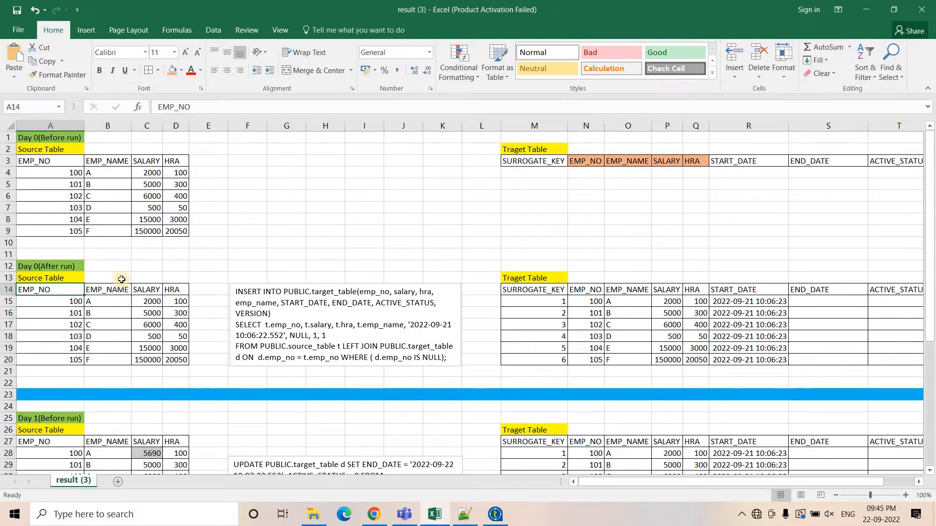
click(63, 303)
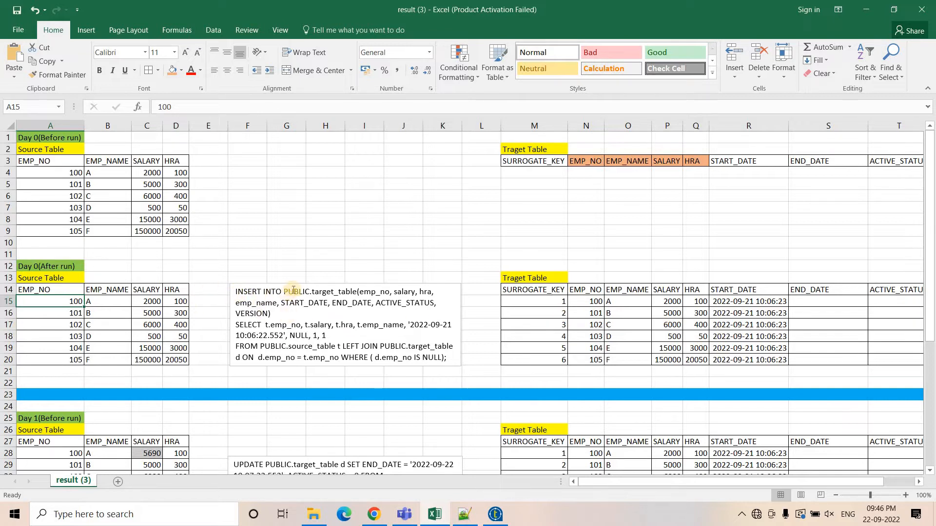
drag(284, 291, 390, 294)
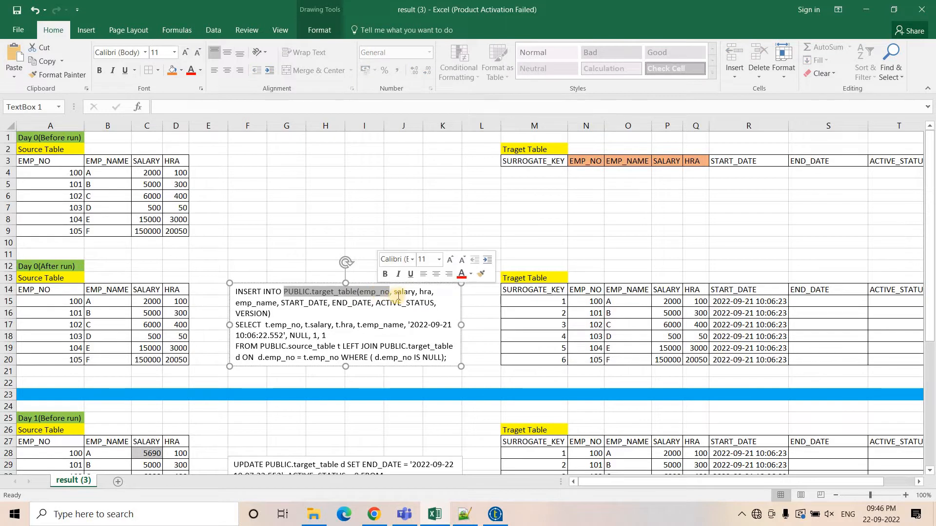
click(582, 291)
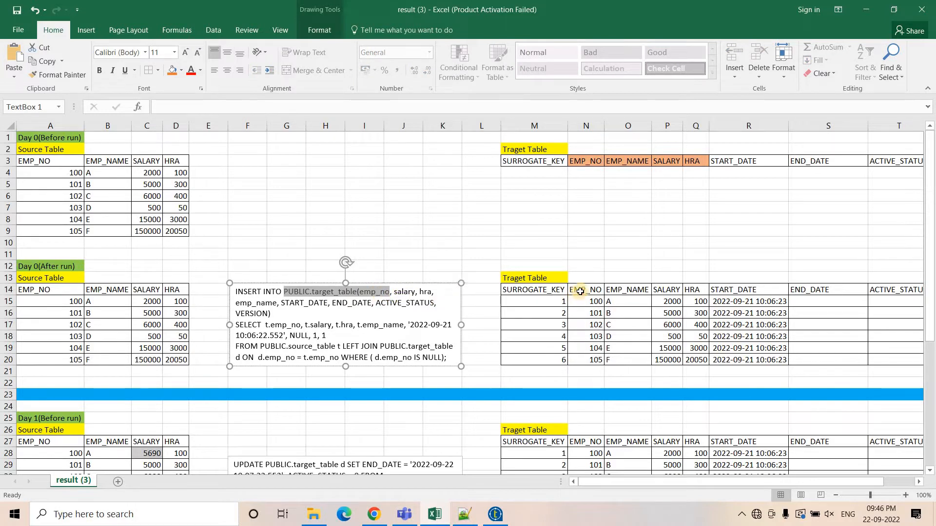
click(666, 291)
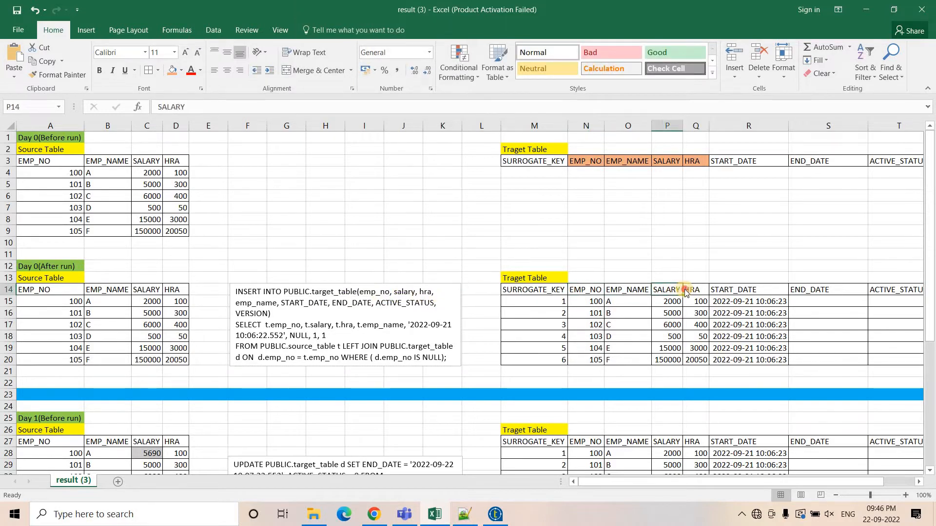
click(740, 291)
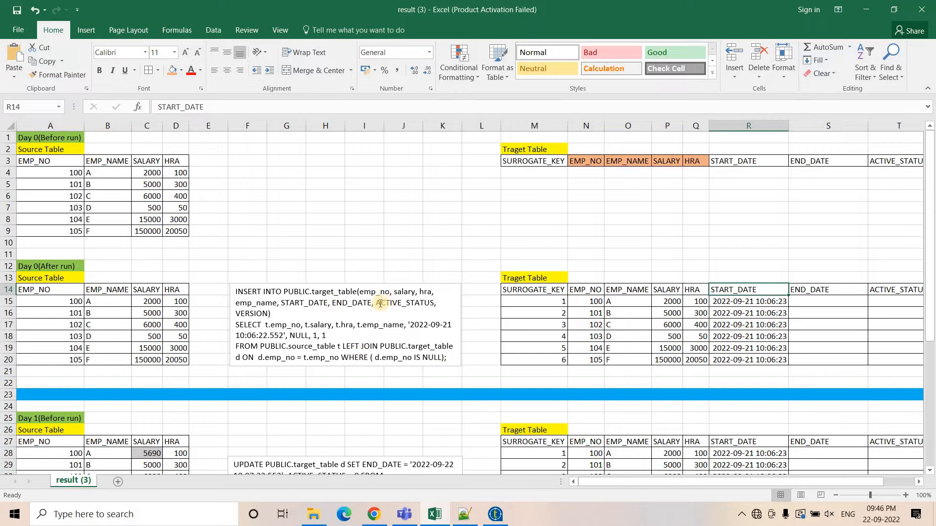
Walk through the INSERT query's column list, SELECT expressions and the NULL end-date value in the text box.
double_click(428, 303)
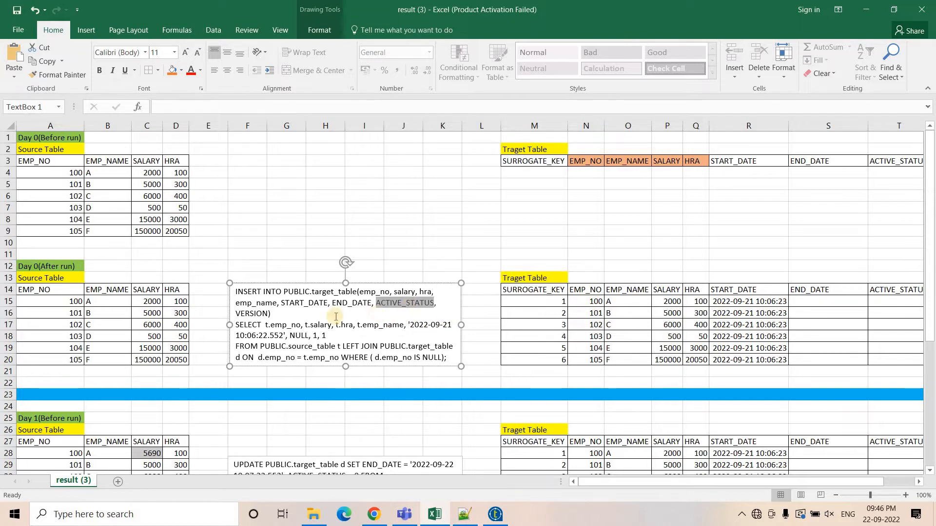
double_click(246, 314)
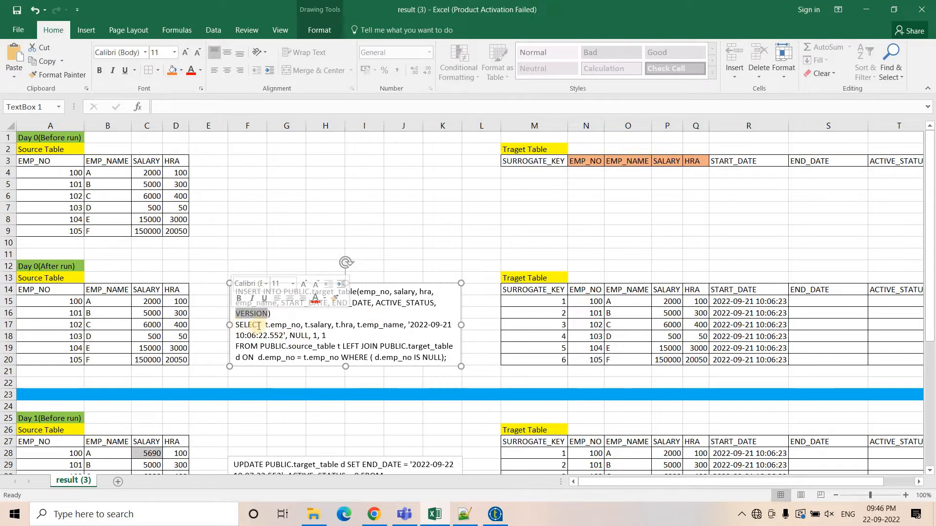
drag(265, 326, 391, 328)
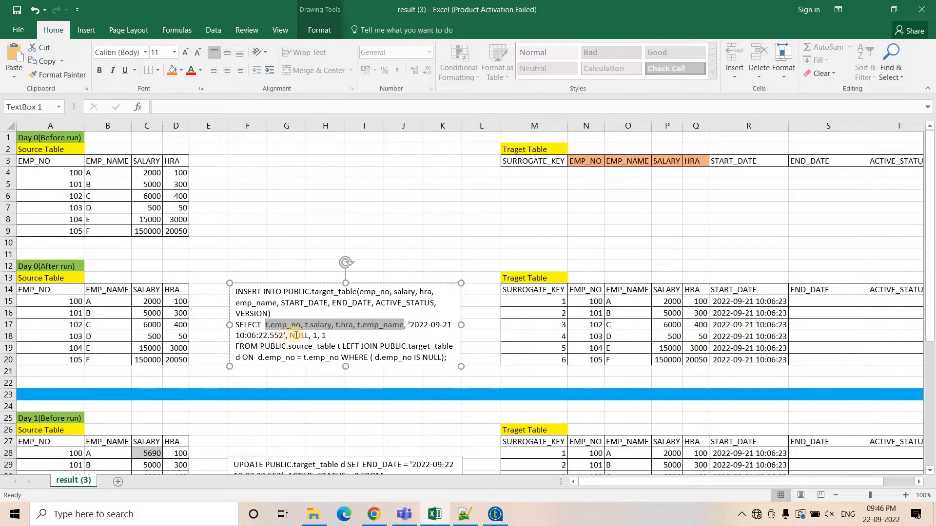
double_click(296, 336)
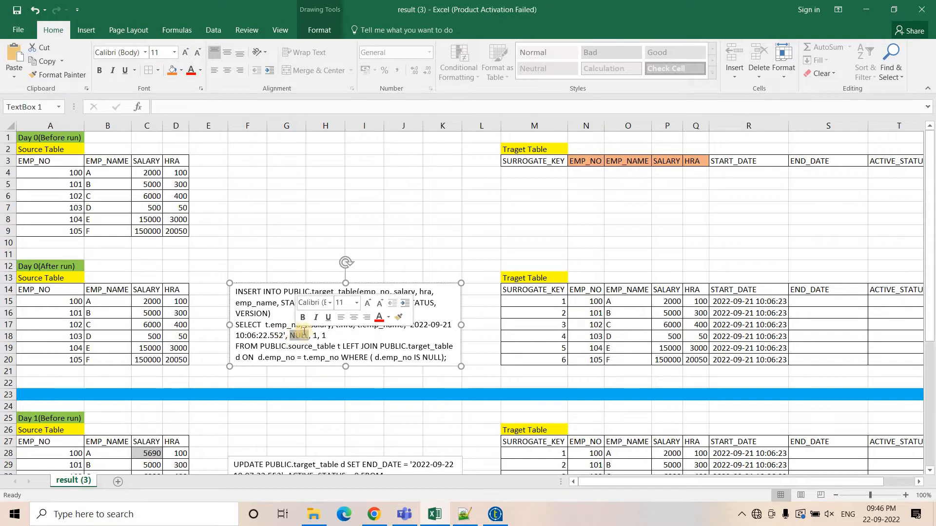
click(295, 335)
drag(332, 305, 372, 304)
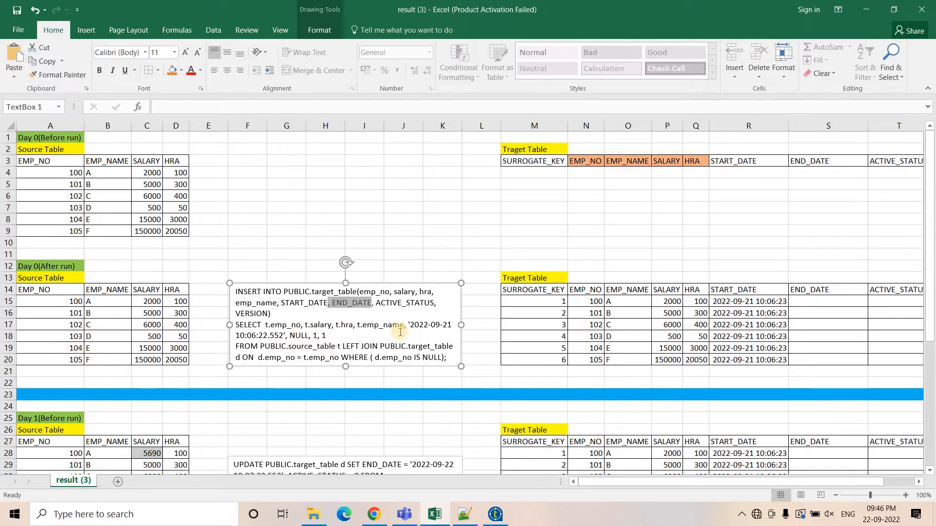
Trace the INSERT query's FROM clause, LEFT JOIN on the target table and the emp_no join and WHERE conditions.
drag(317, 339, 404, 326)
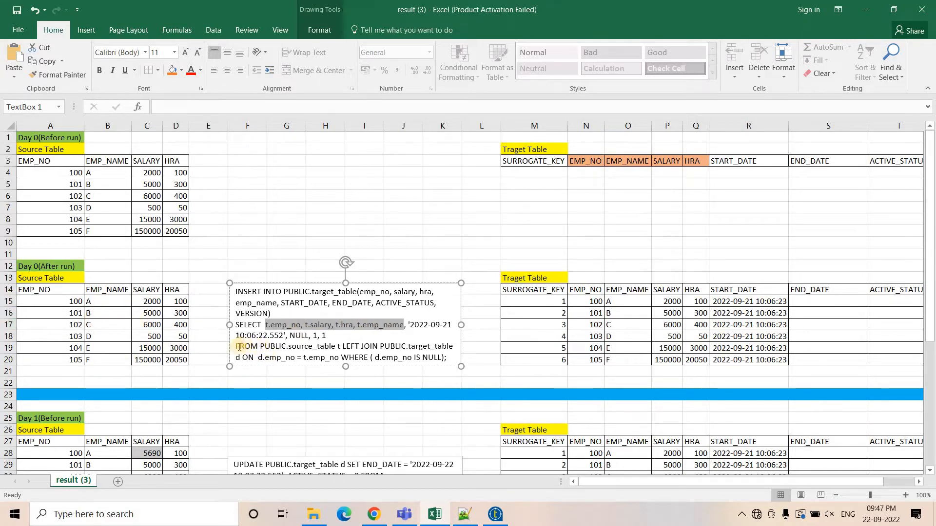
drag(260, 347, 337, 346)
double_click(339, 346)
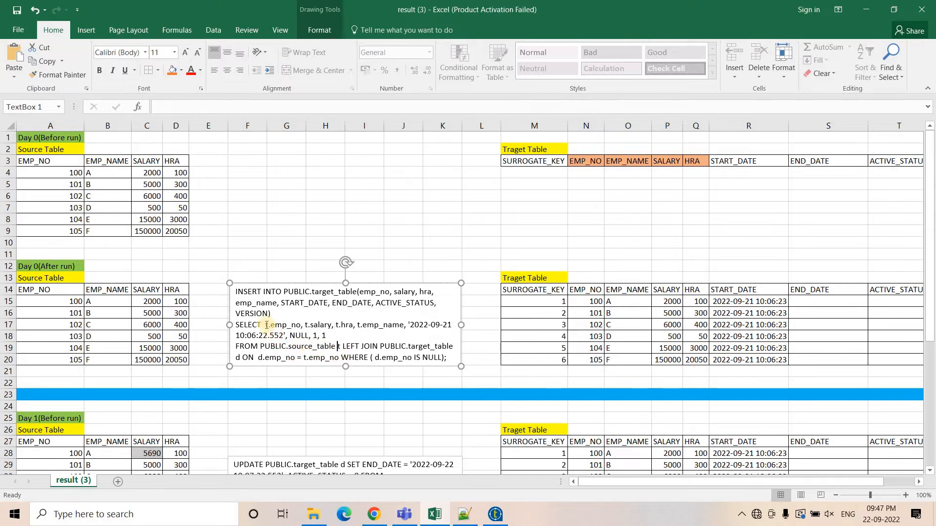
drag(265, 325, 439, 325)
drag(299, 336, 287, 336)
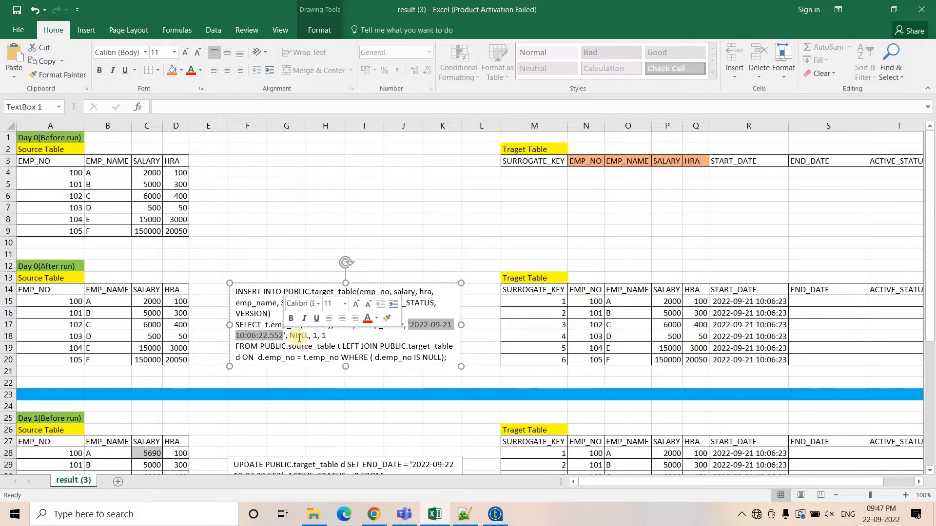
click(328, 335)
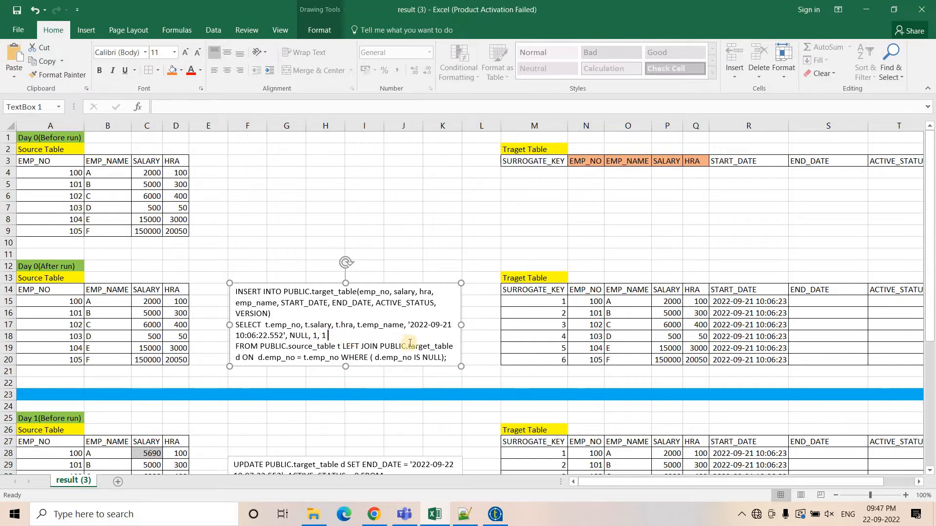
drag(344, 346, 406, 346)
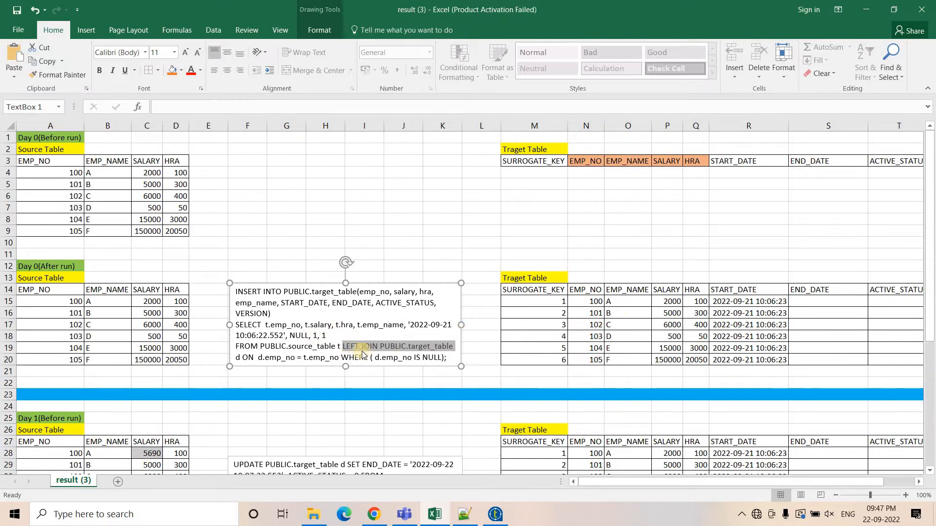
drag(260, 359, 321, 359)
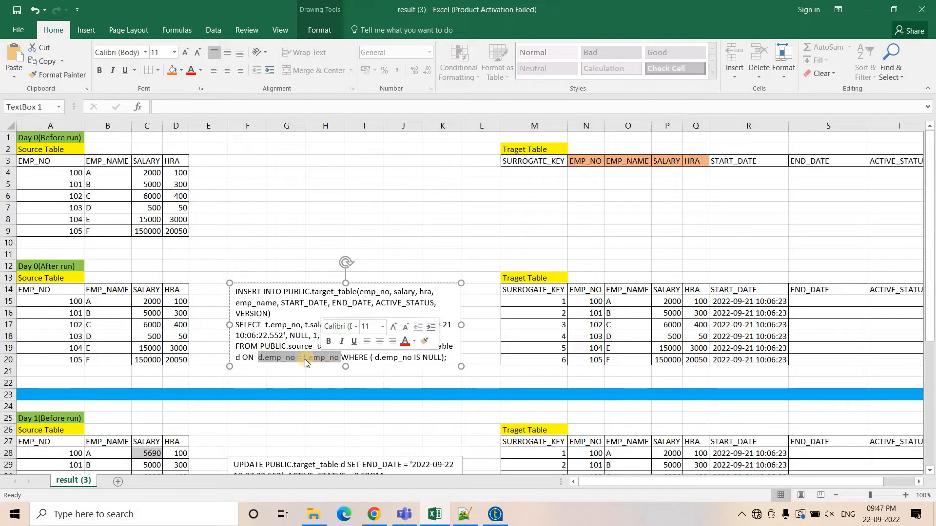
click(392, 359)
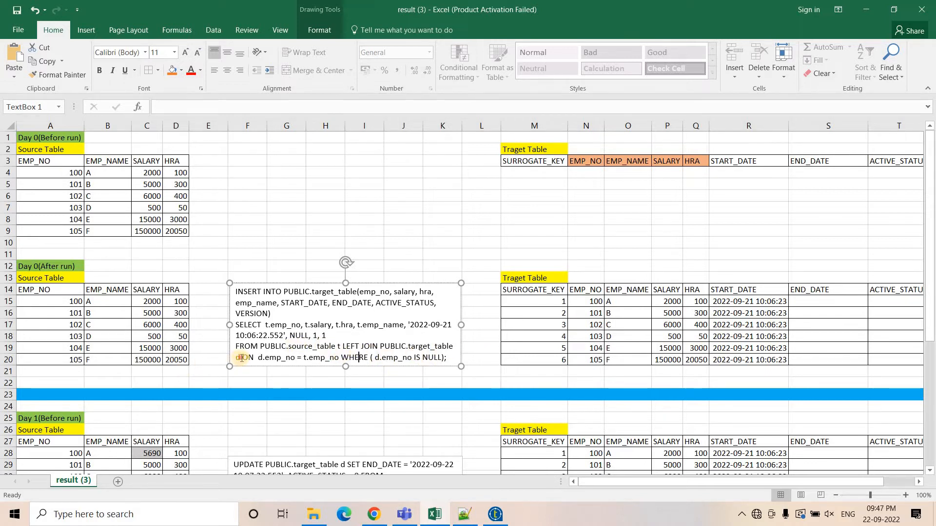
drag(234, 358, 230, 356)
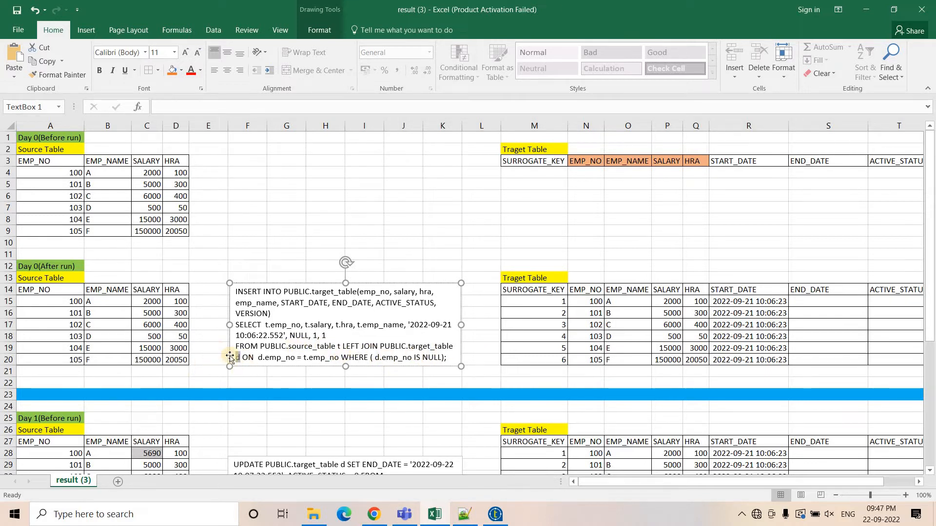
click(412, 358)
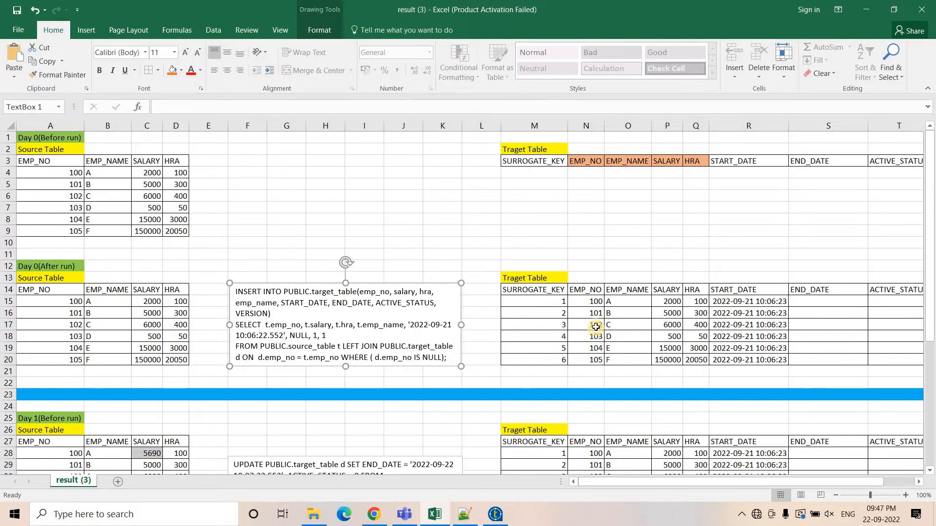
Compare the target table's EMP_NO, END_DATE, START_DATE, ACTIVE_STATUS and VERSION columns against the Day 0 source tables.
drag(595, 292, 593, 361)
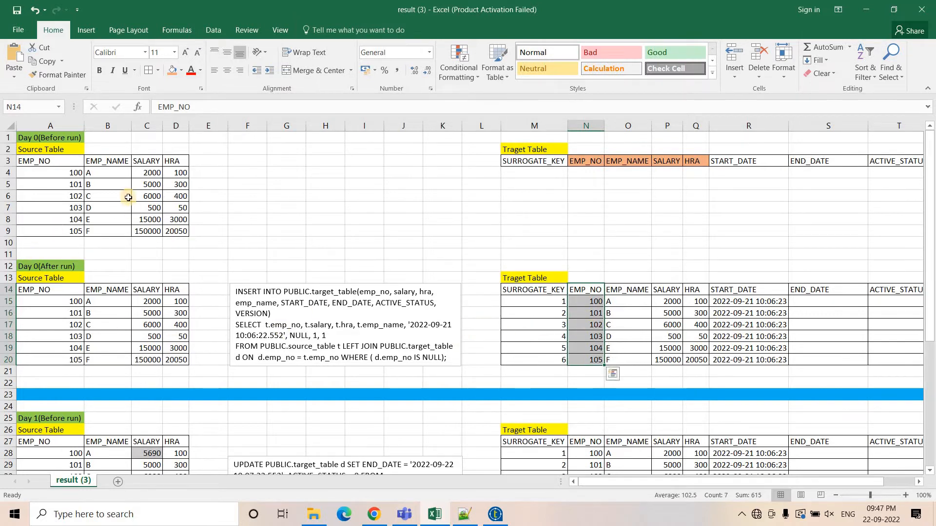
drag(51, 163, 682, 246)
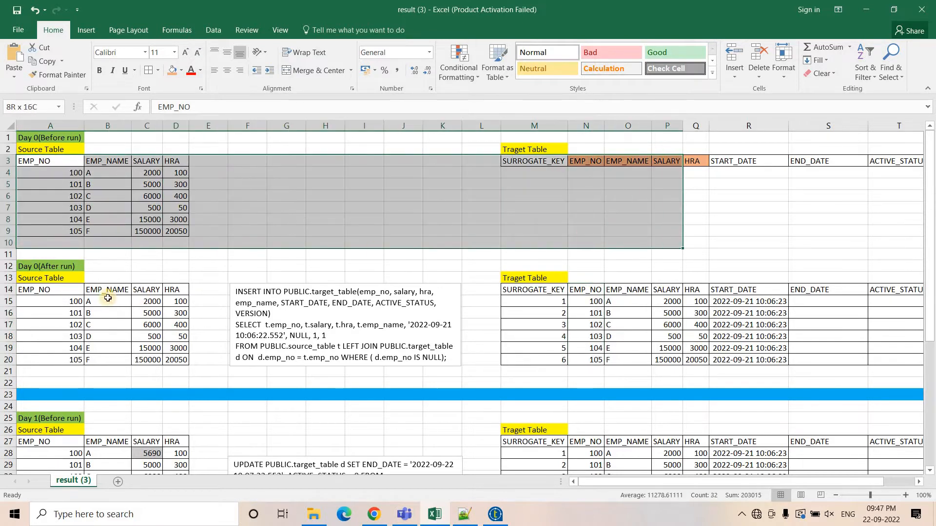
click(590, 179)
drag(589, 161, 589, 226)
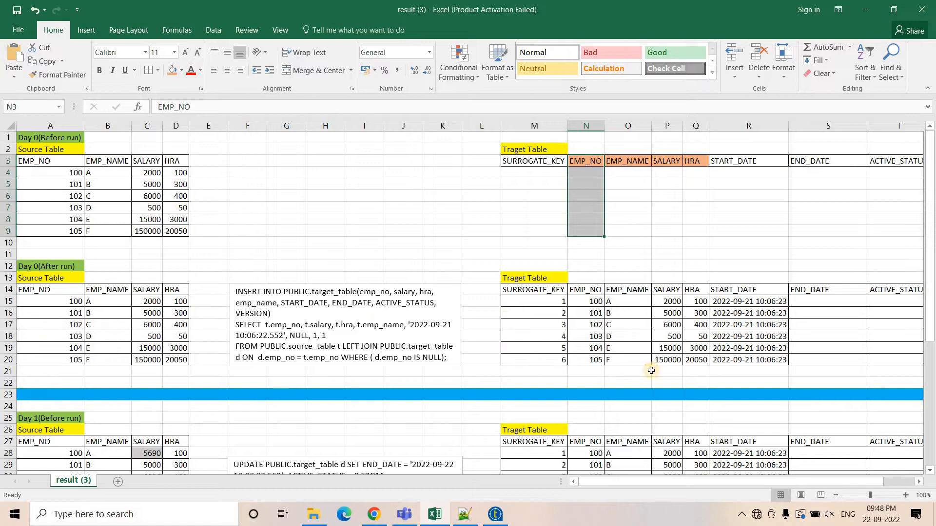
drag(675, 483, 721, 478)
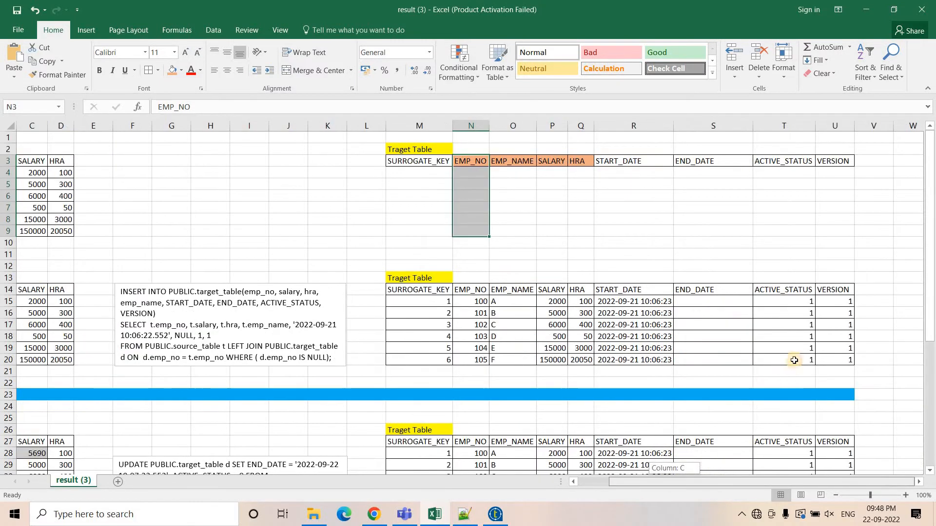
drag(787, 301, 834, 359)
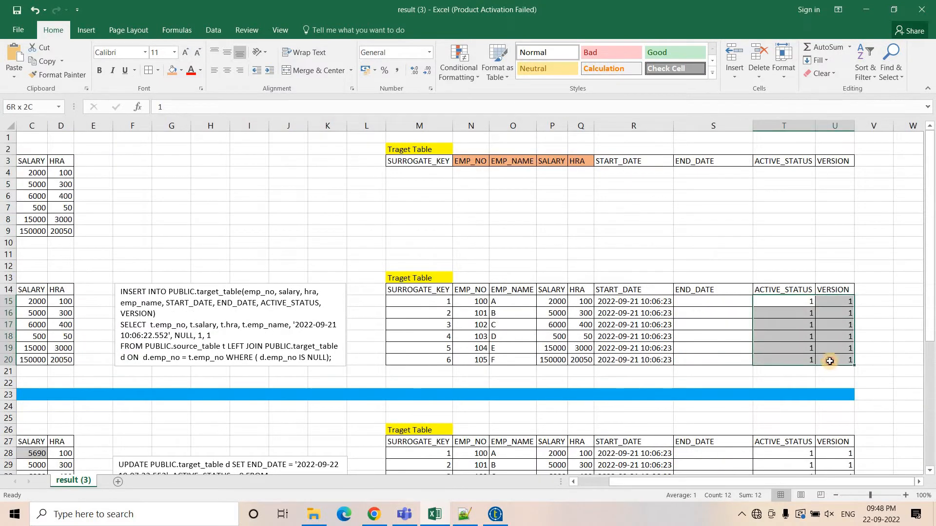
drag(726, 300, 722, 355)
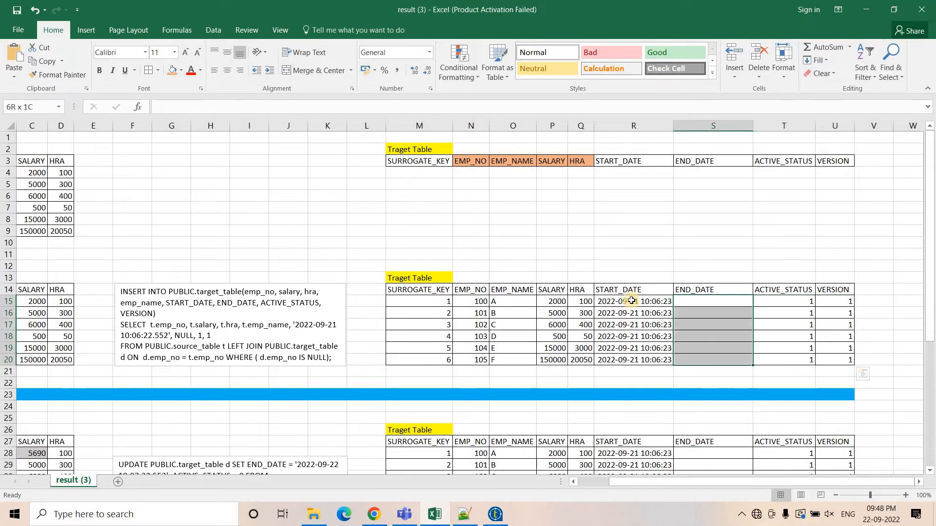
drag(630, 301, 631, 360)
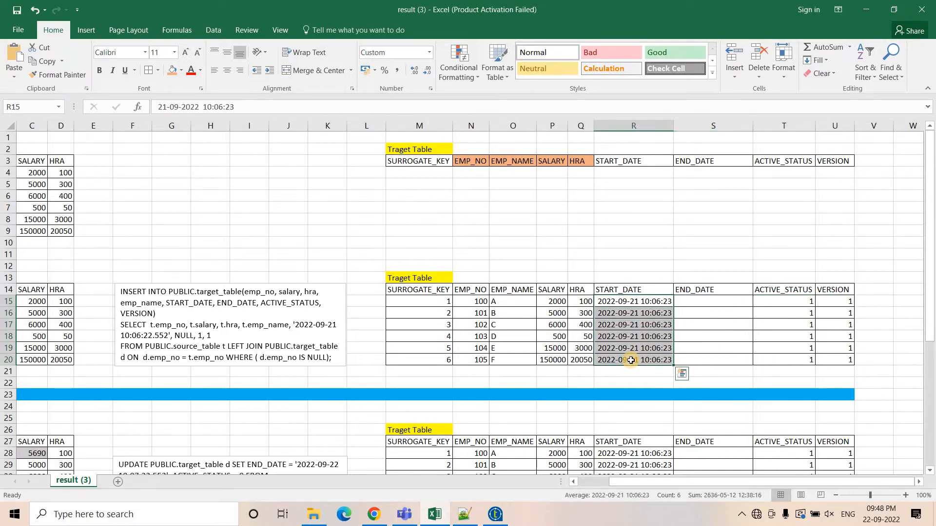
click(361, 359)
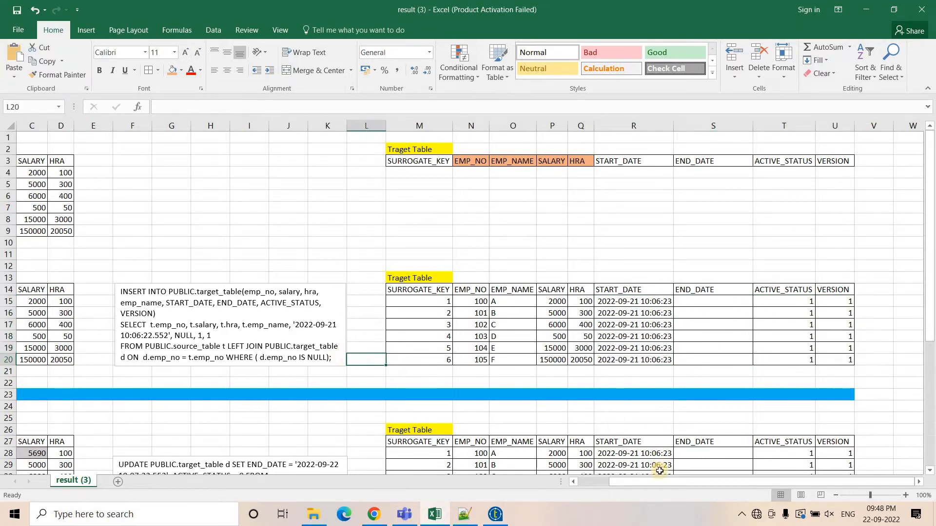
drag(659, 480, 607, 482)
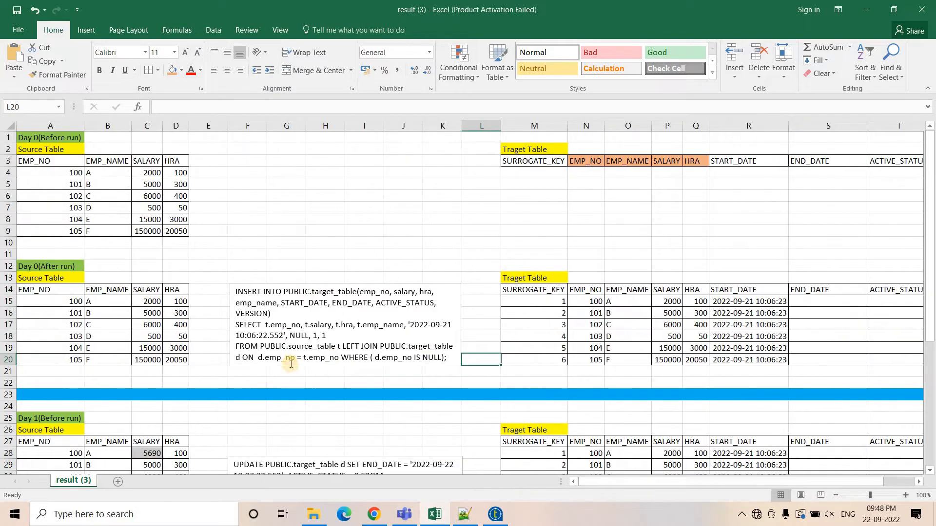
Examine the Day 1 before-run and after-run sections with their source, target tables and UPDATE and INSERT queries.
scroll(273, 351, down, 3)
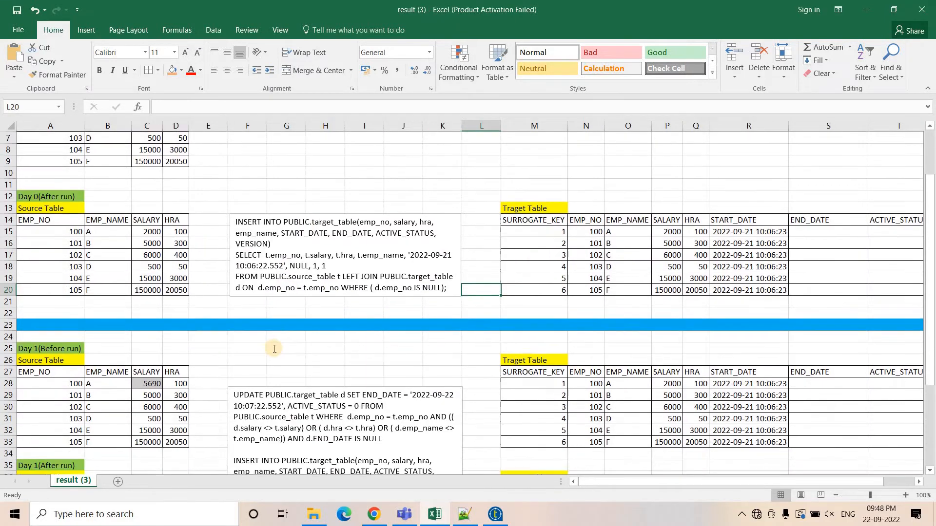
scroll(255, 338, down, 1)
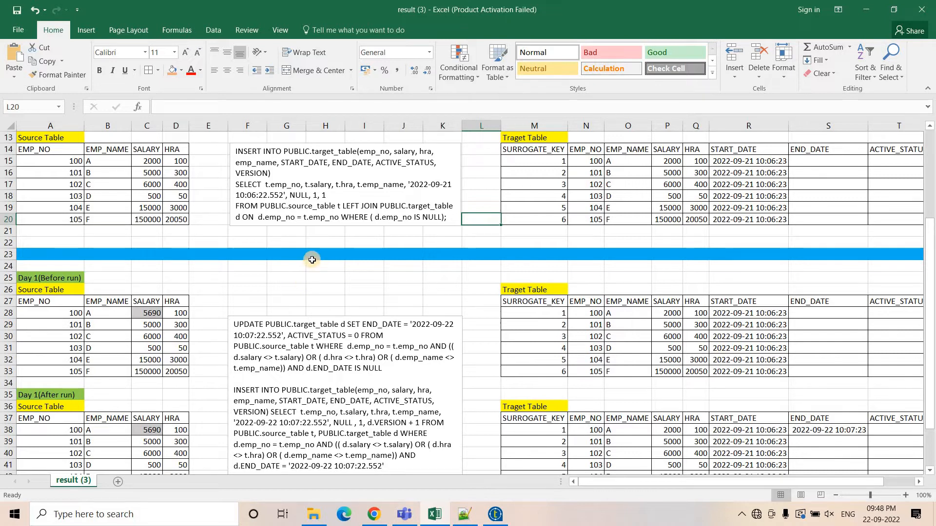
scroll(25, 242, down, 1)
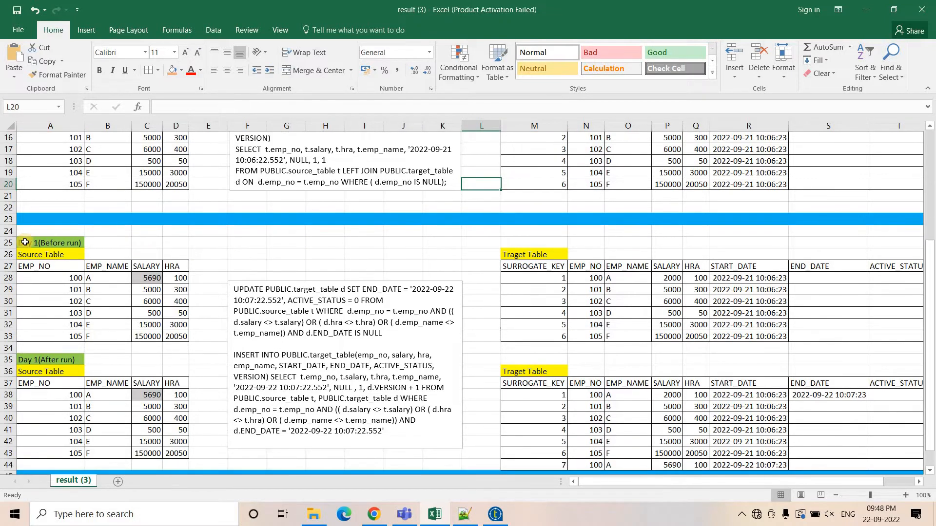
click(25, 242)
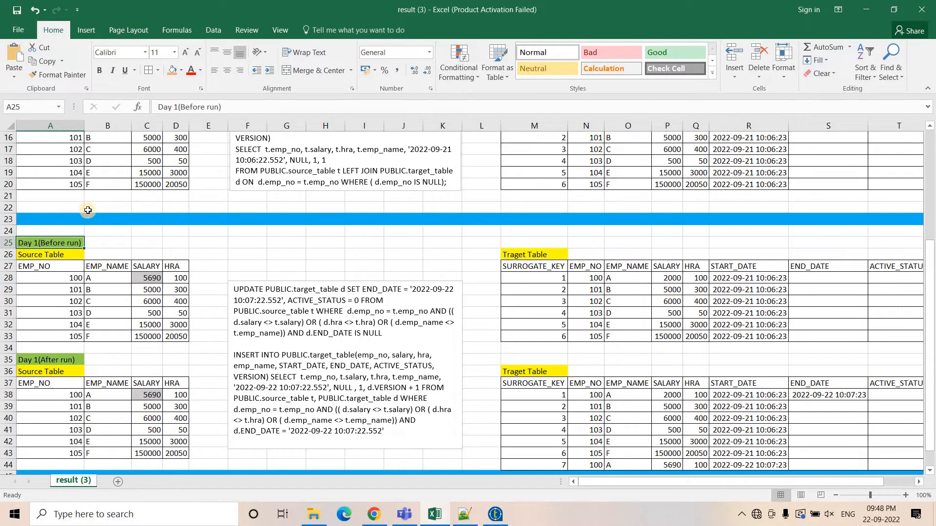
scroll(146, 253, up, 5)
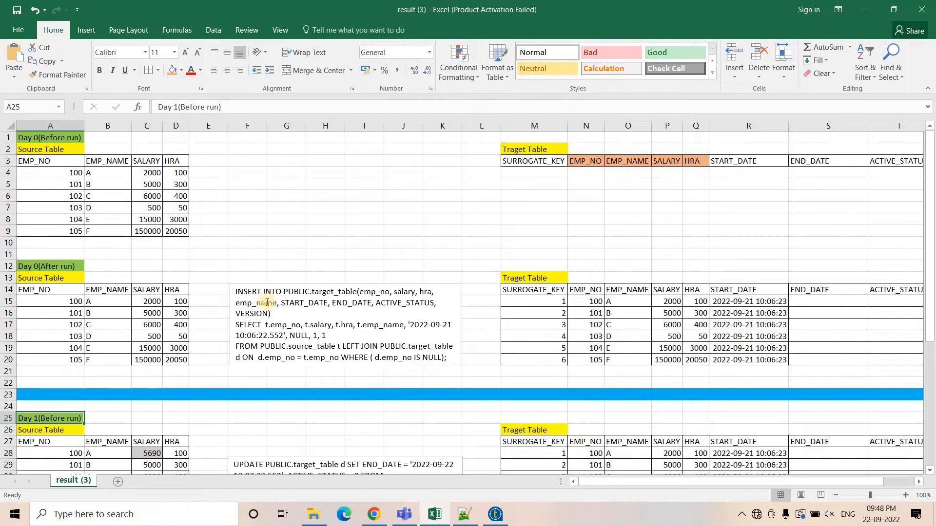
scroll(253, 303, down, 3)
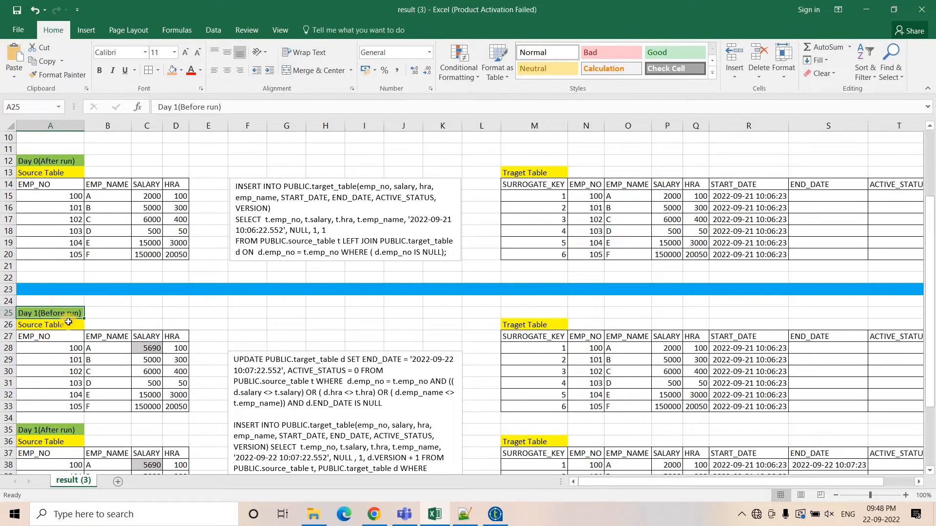
Examine the Day 1 before-run source table, focusing on employee 100's record and its changed salary.
click(36, 325)
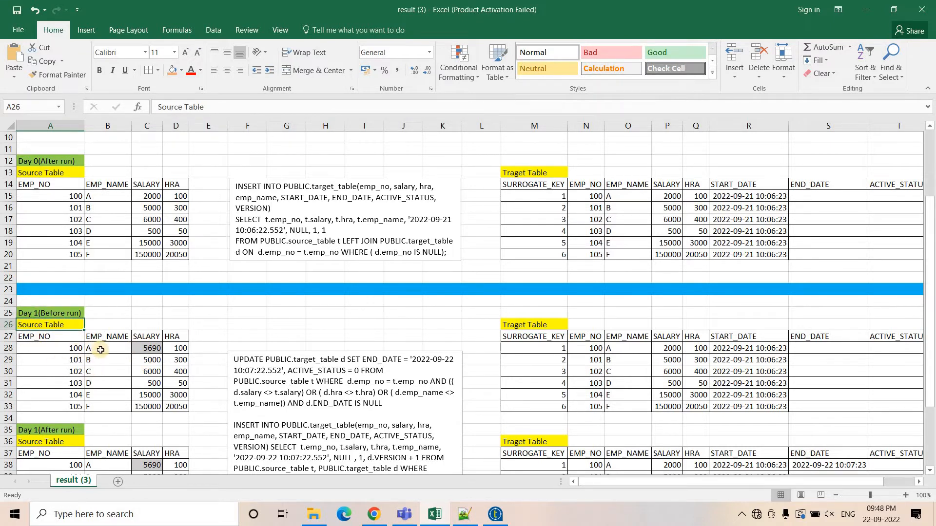
click(68, 346)
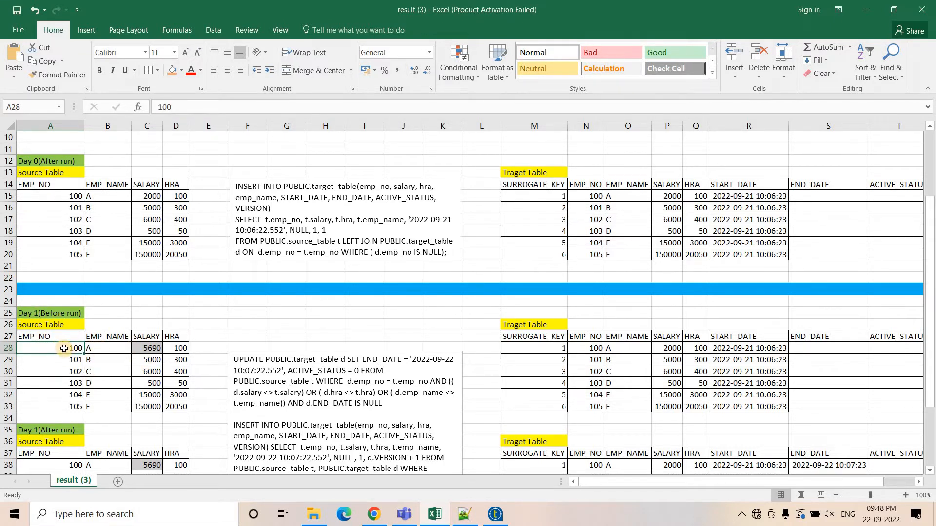
click(98, 346)
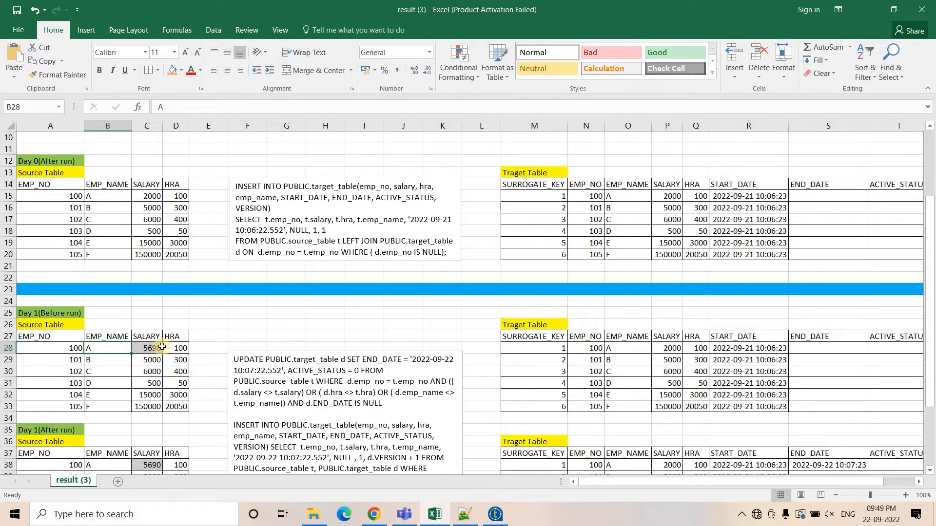
click(149, 350)
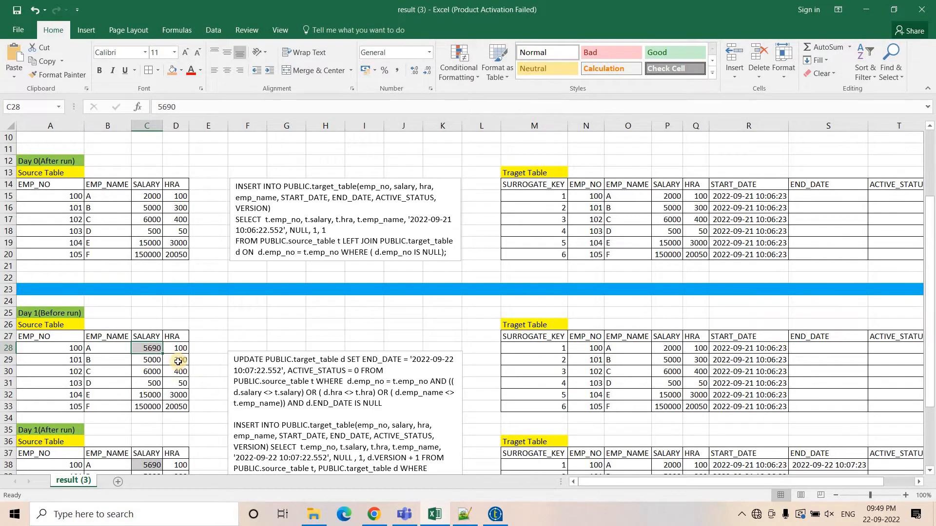
scroll(178, 362, down, 2)
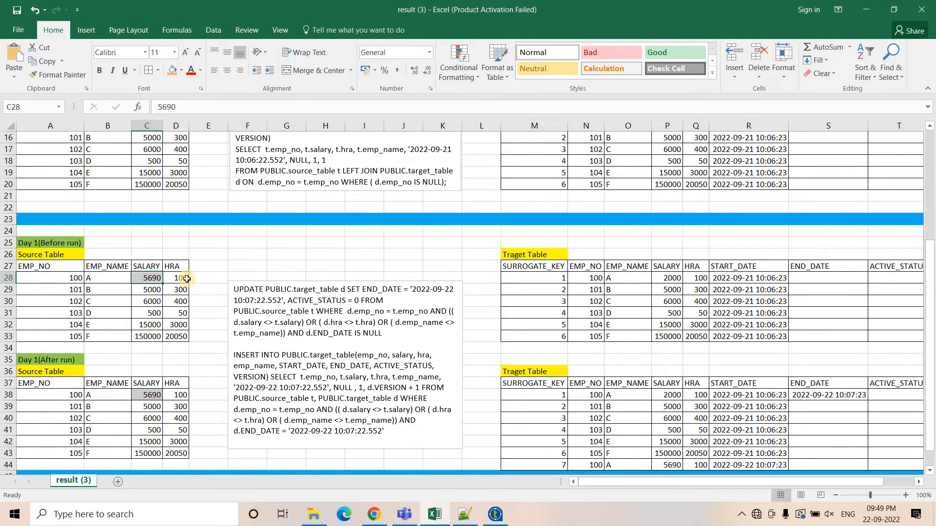
scroll(282, 315, down, 2)
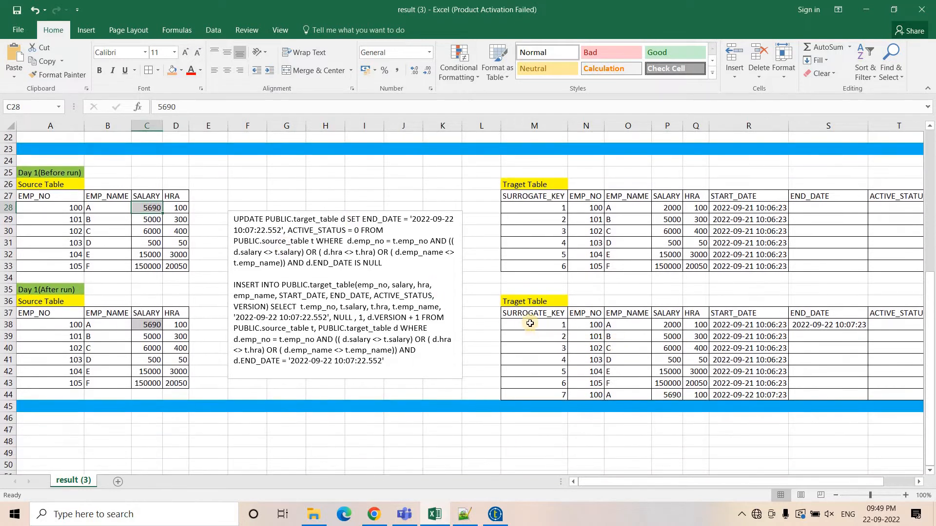
Compare employee 100's original row in the Day 1 after-run target table with the Day 0 source salary.
drag(526, 315, 923, 390)
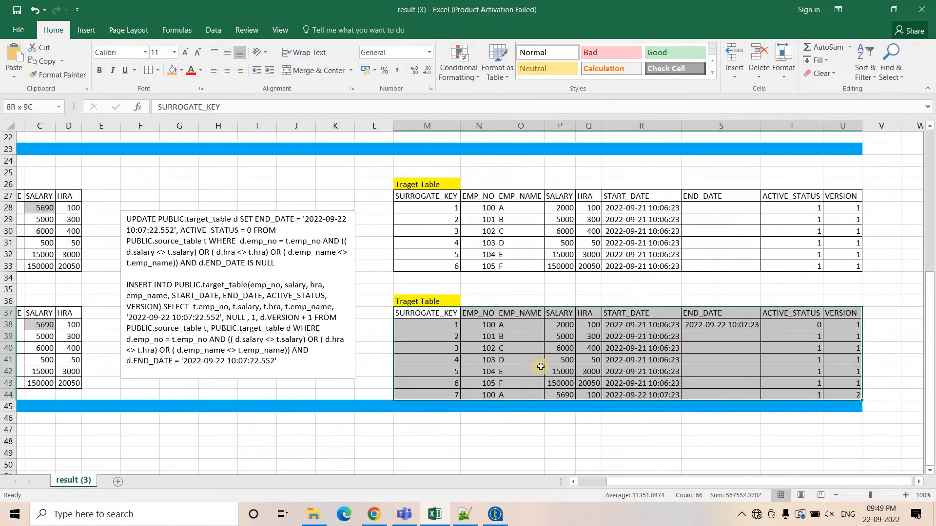
click(424, 326)
shift+click(633, 329)
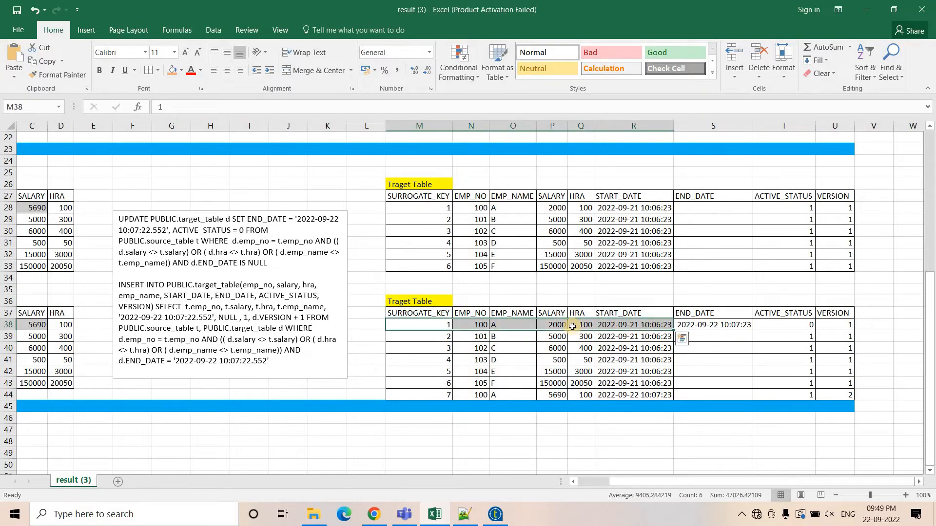
click(558, 326)
drag(613, 480, 561, 476)
scroll(101, 183, up, 1)
scroll(101, 184, up, 5)
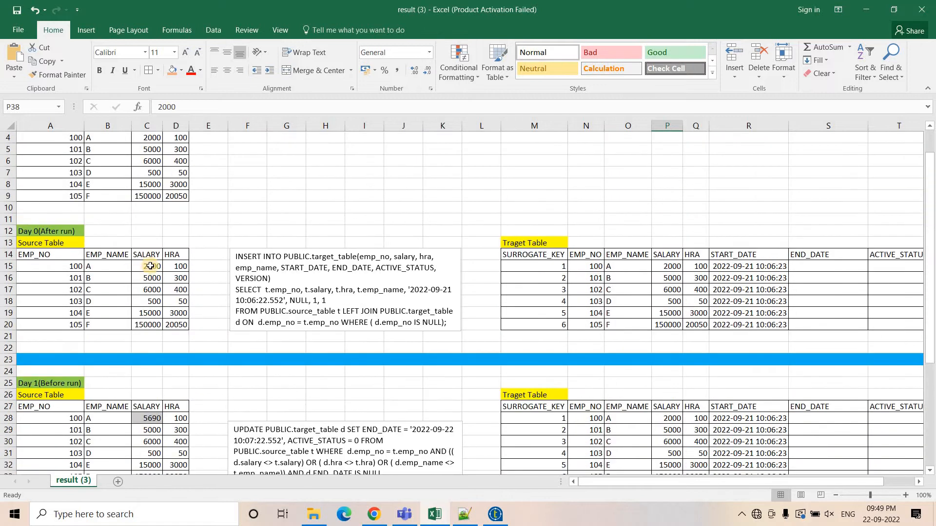
click(149, 266)
scroll(605, 324, down, 6)
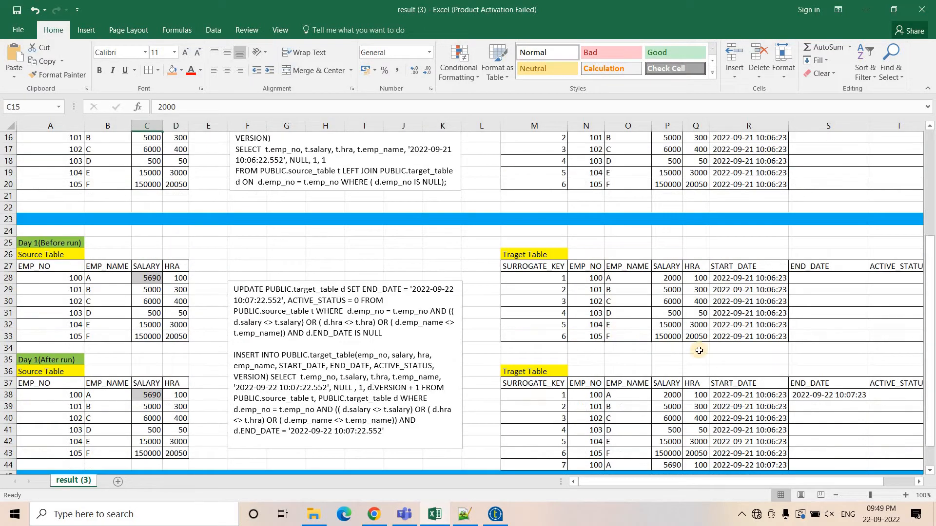
click(668, 323)
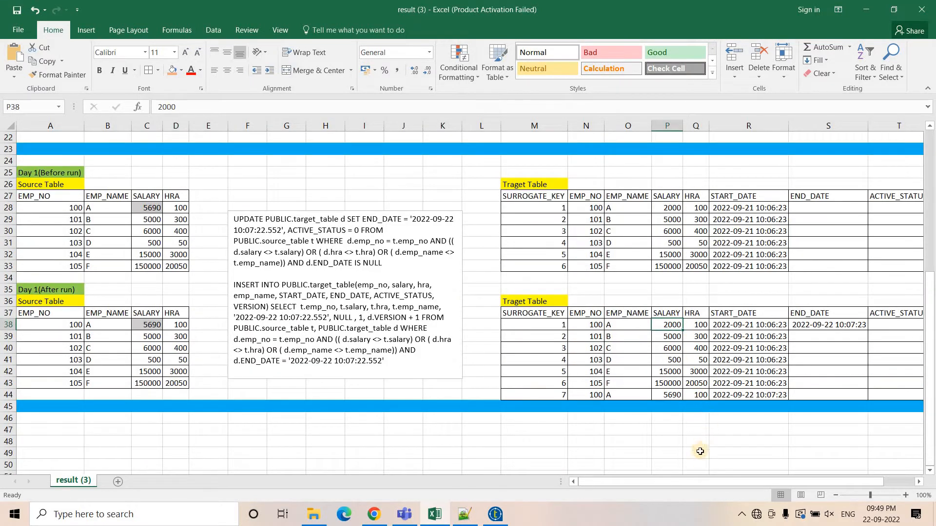
drag(678, 484, 695, 482)
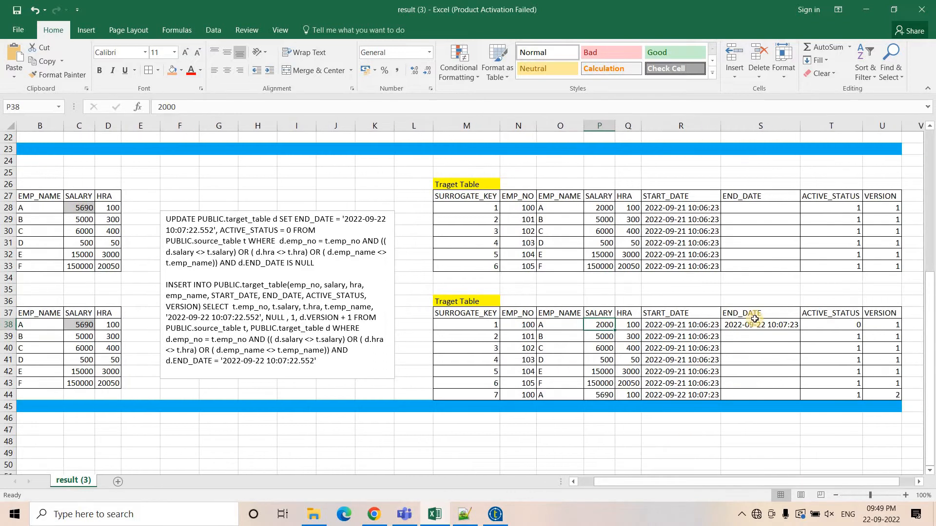
Inspect the expired row for employee 100, checking its END_DATE, ACTIVE_STATUS and VERSION values against the UPDATE query.
click(753, 327)
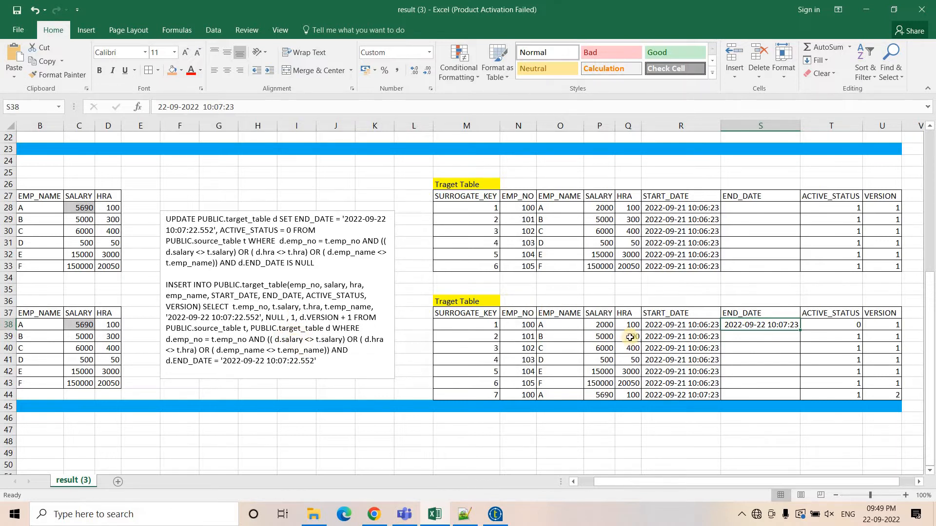
drag(521, 325, 626, 325)
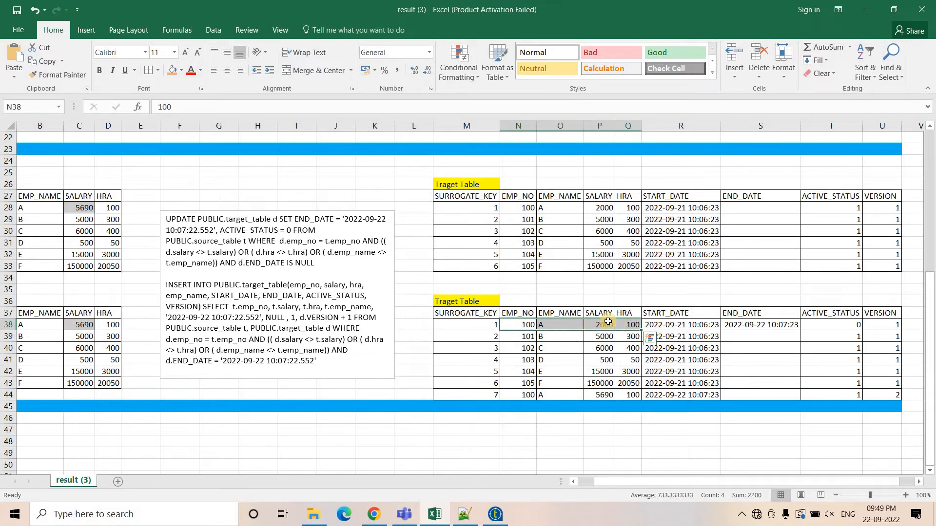
click(608, 325)
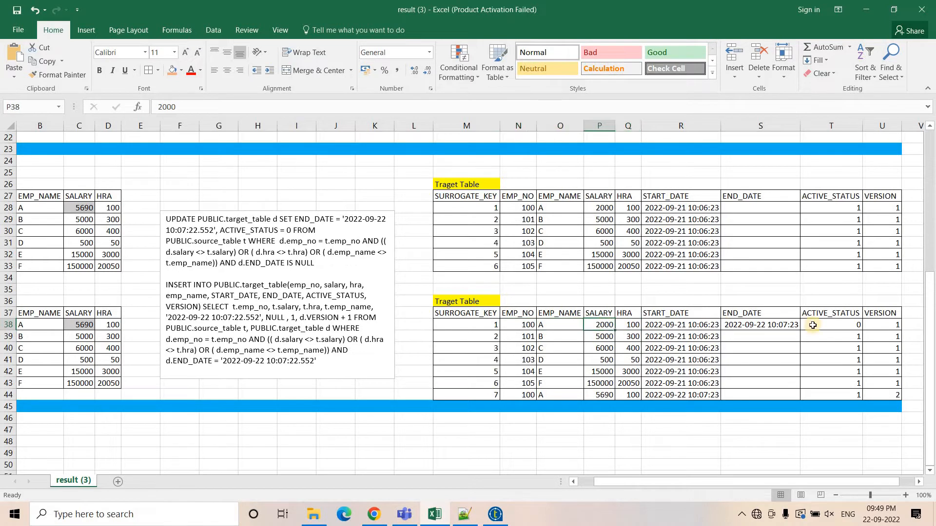
click(763, 325)
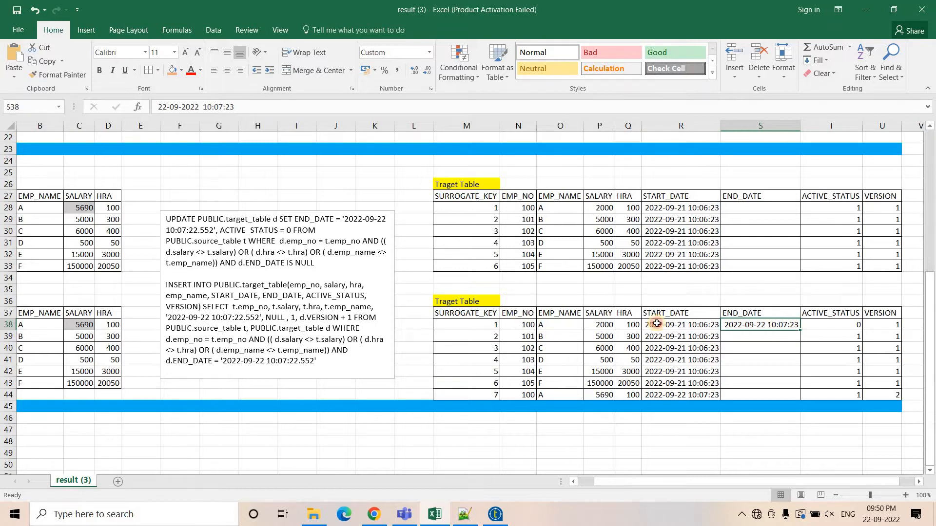
drag(519, 324, 696, 324)
click(740, 324)
click(682, 324)
drag(682, 324, 745, 325)
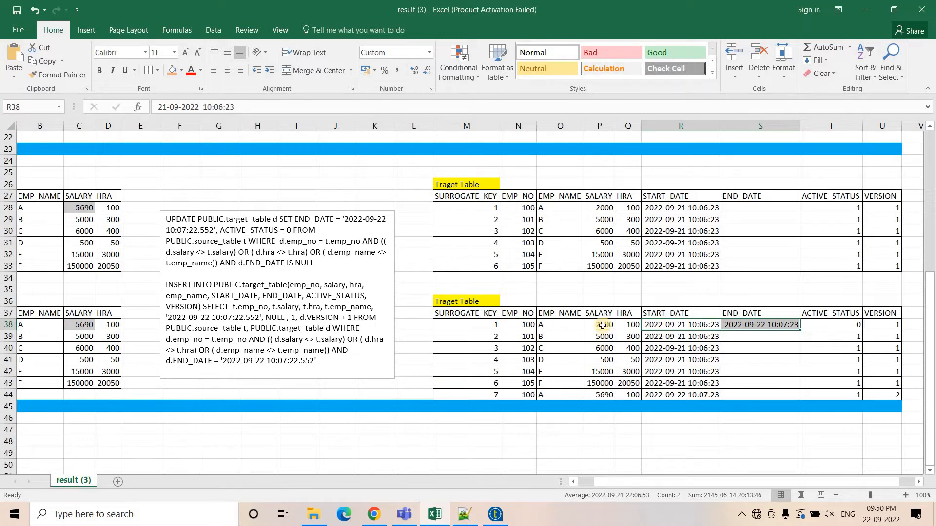
click(846, 315)
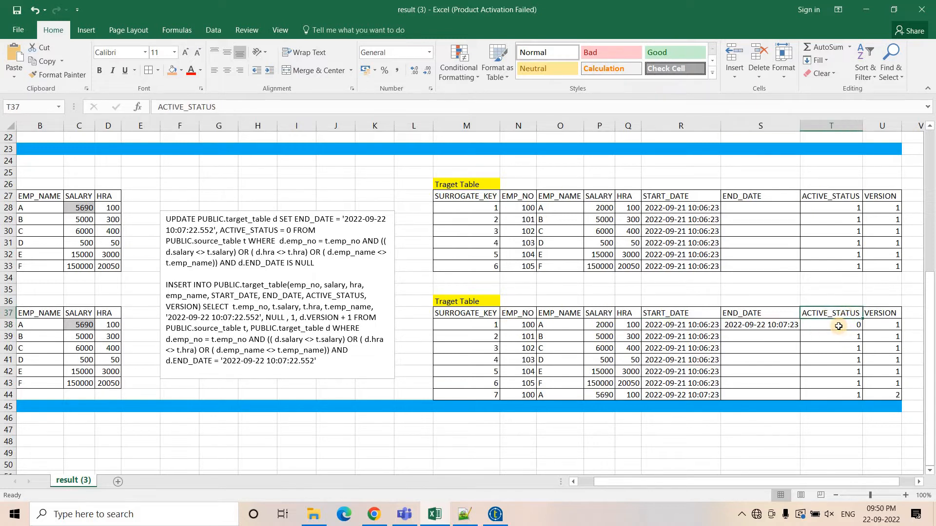
click(840, 326)
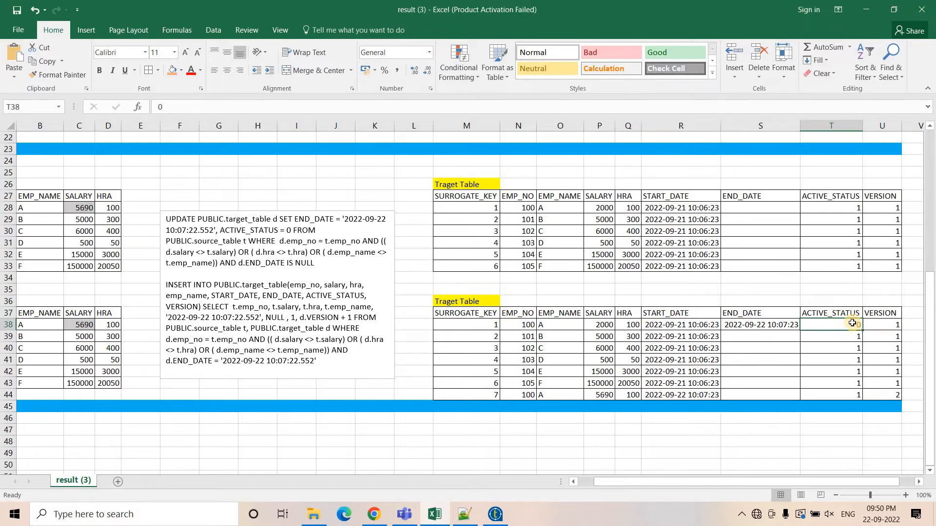
drag(518, 324, 718, 329)
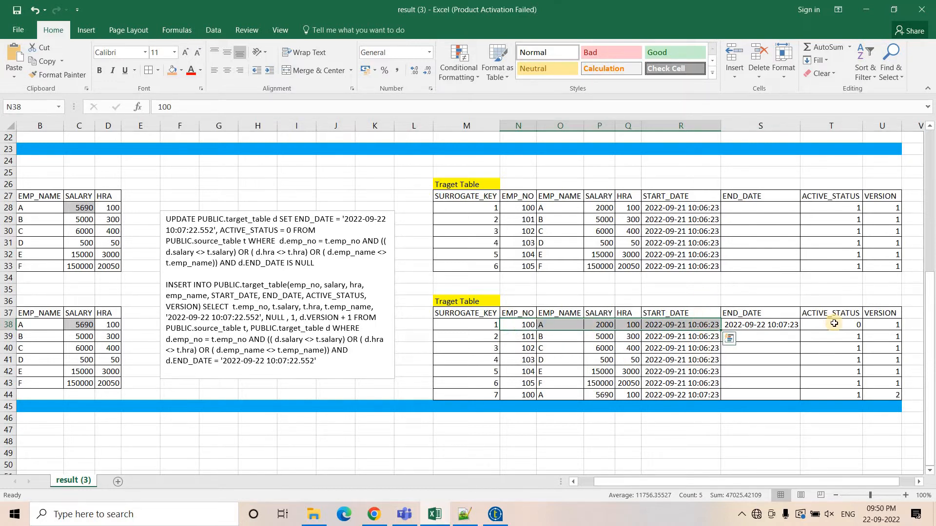
click(880, 325)
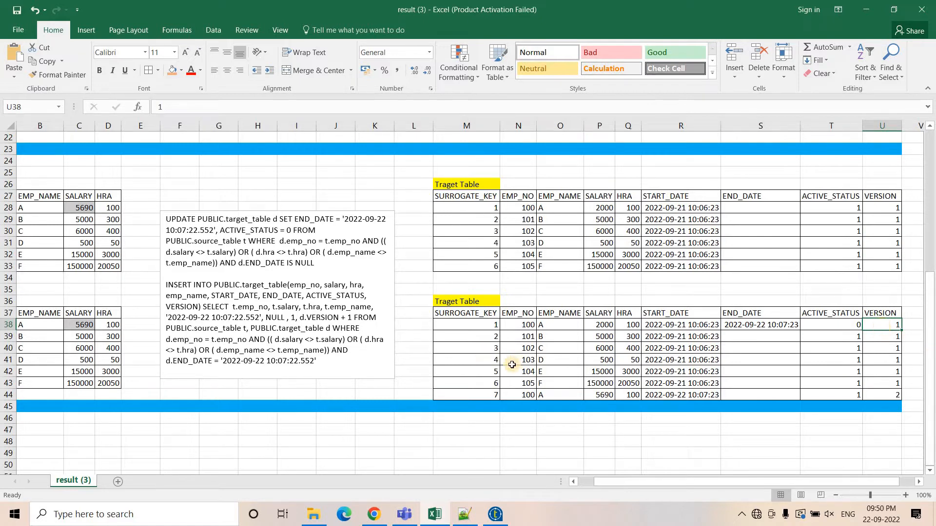
Examine the newly inserted row 7 for employee 100, reviewing its key, name, salary, HRA and start date.
drag(468, 395, 878, 395)
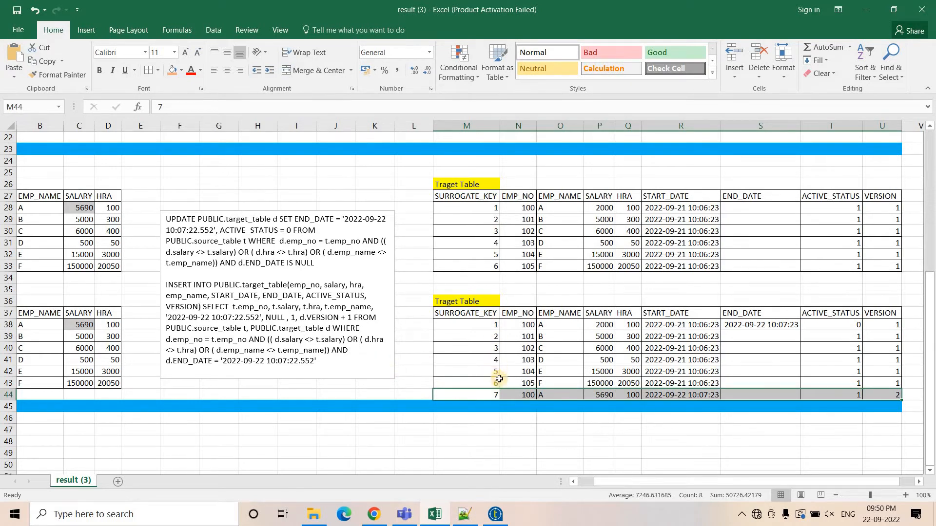
click(484, 394)
click(484, 394)
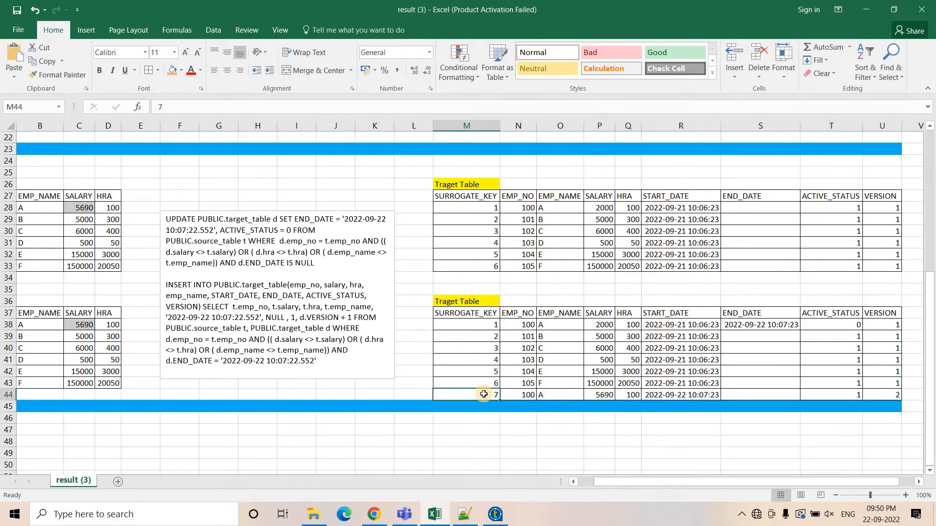
click(526, 394)
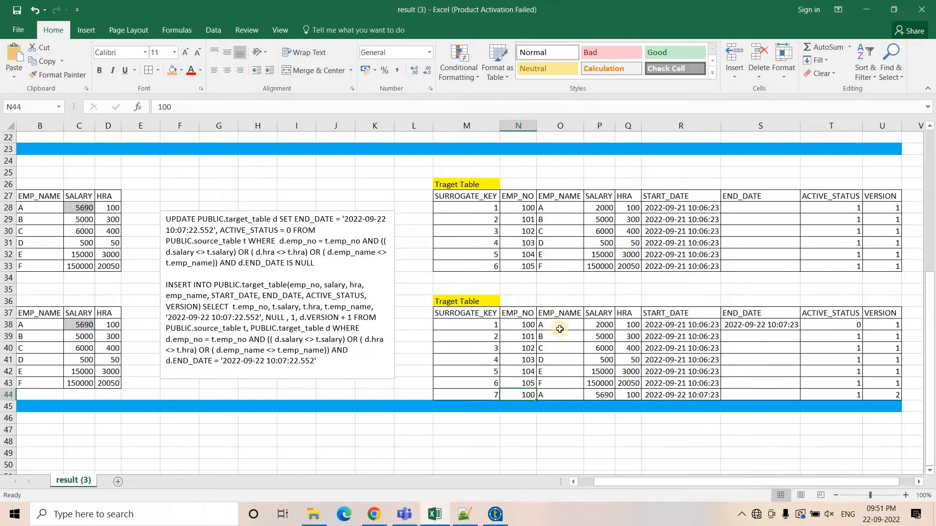
key(Right)
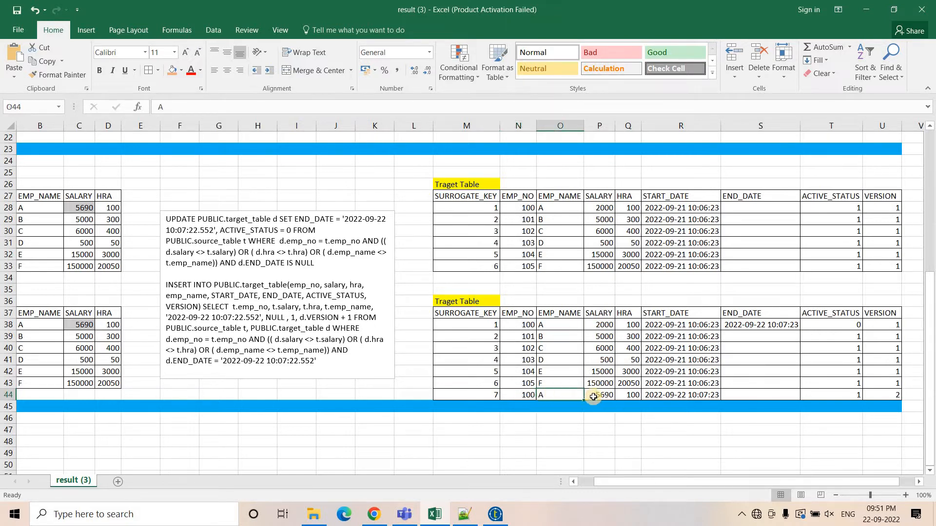
double_click(593, 396)
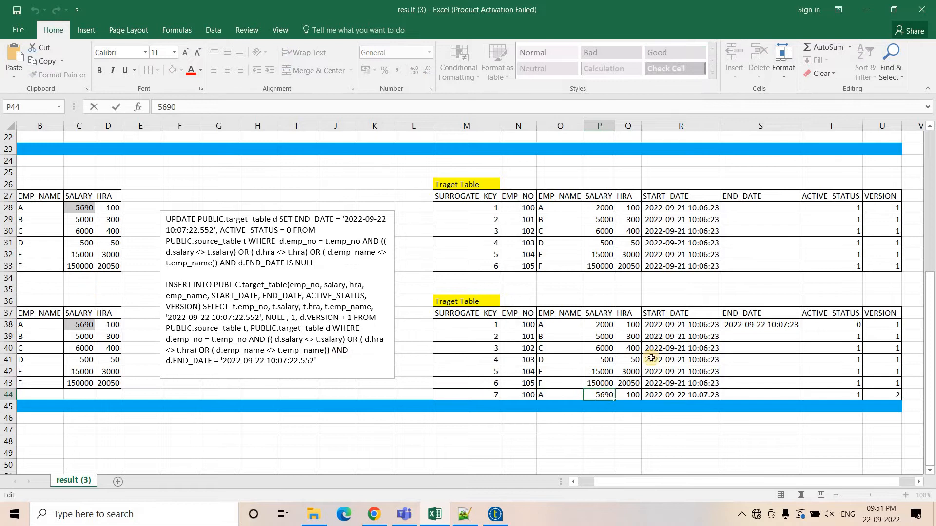
click(629, 396)
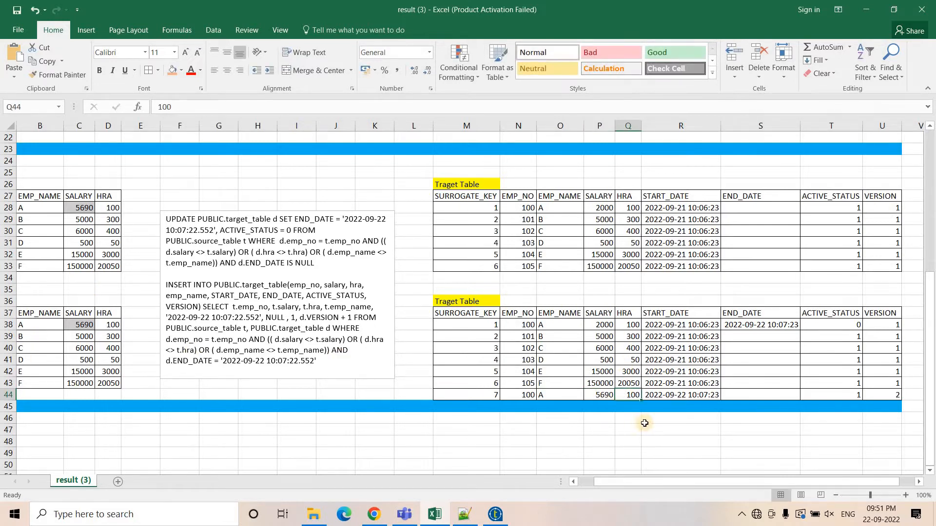
click(669, 397)
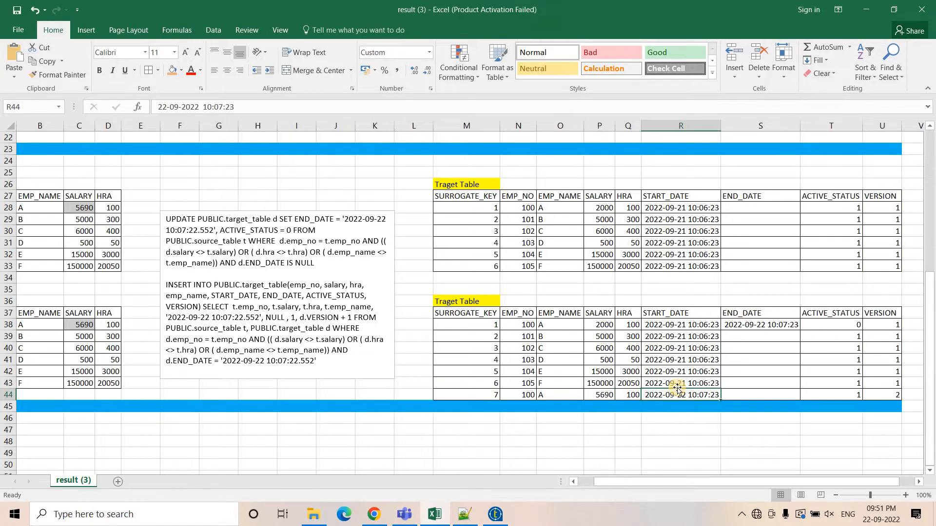
Compare the new row's START_DATE, empty END_DATE and ACTIVE_STATUS with the other target rows' dates.
scroll(578, 205, up, 5)
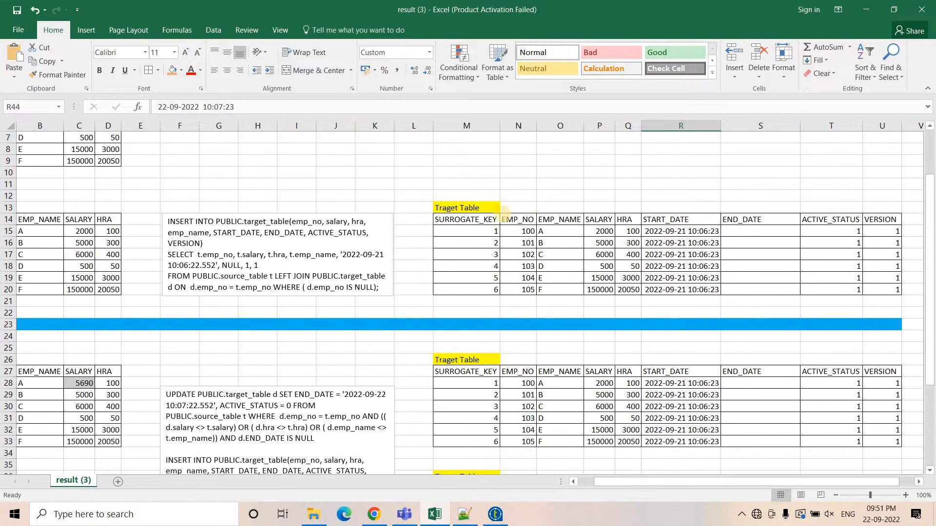
scroll(506, 213, down, 4)
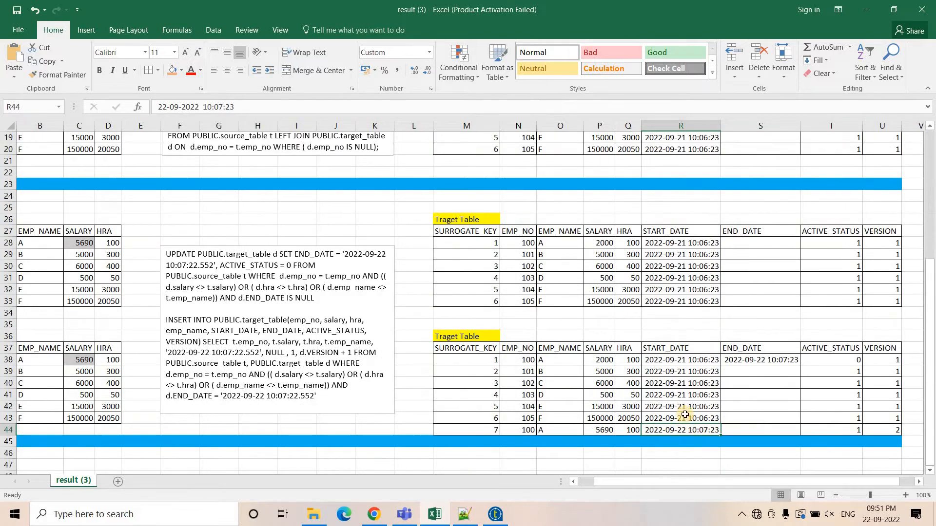
drag(677, 361, 679, 417)
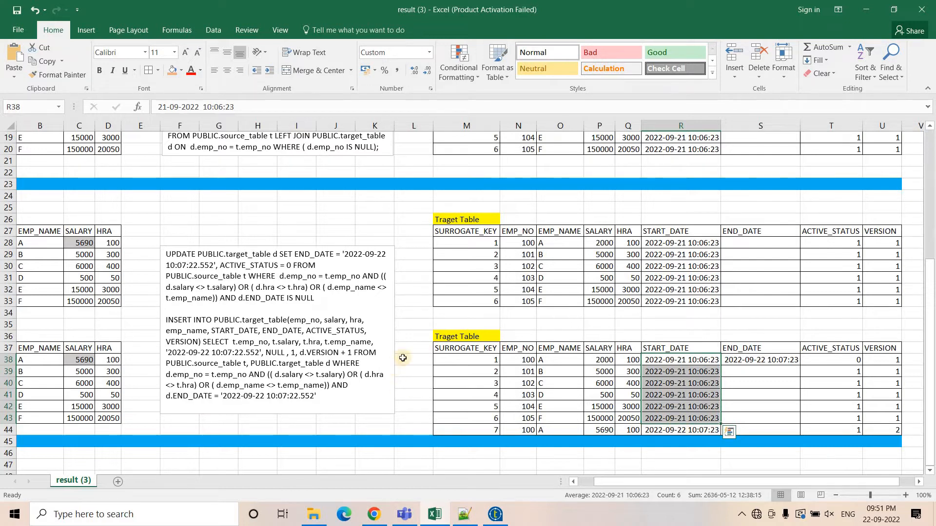
click(663, 431)
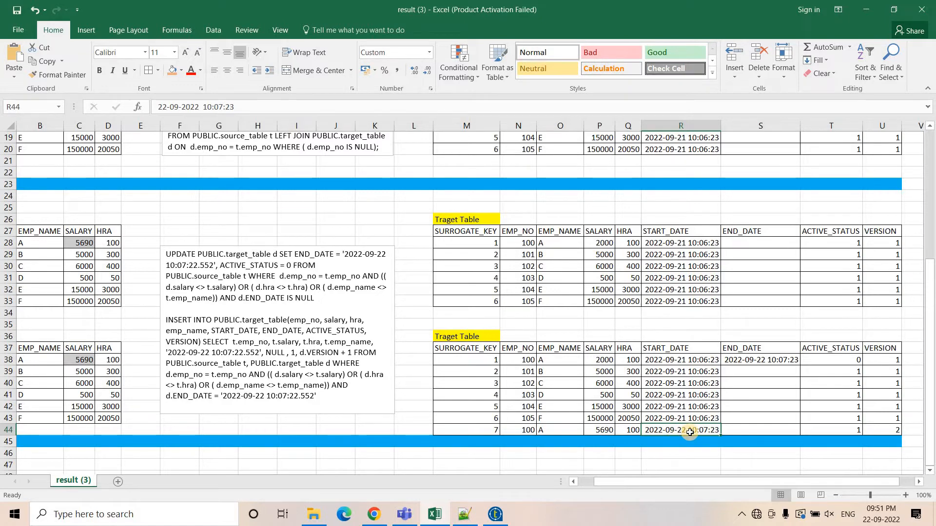
click(732, 427)
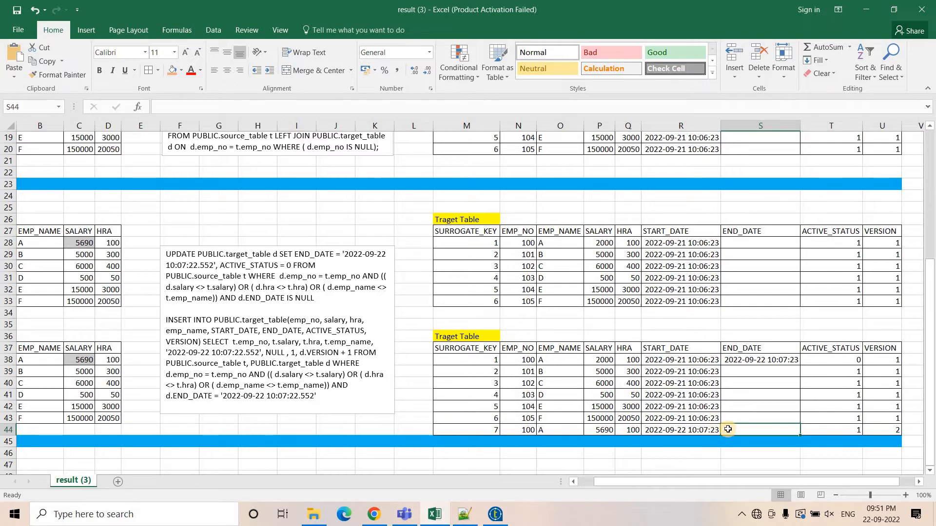
drag(521, 430, 671, 431)
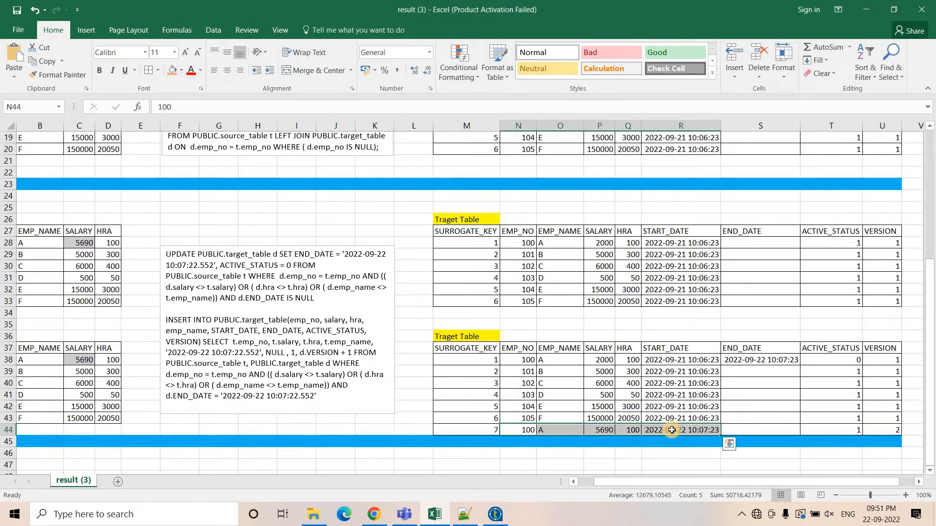
click(845, 429)
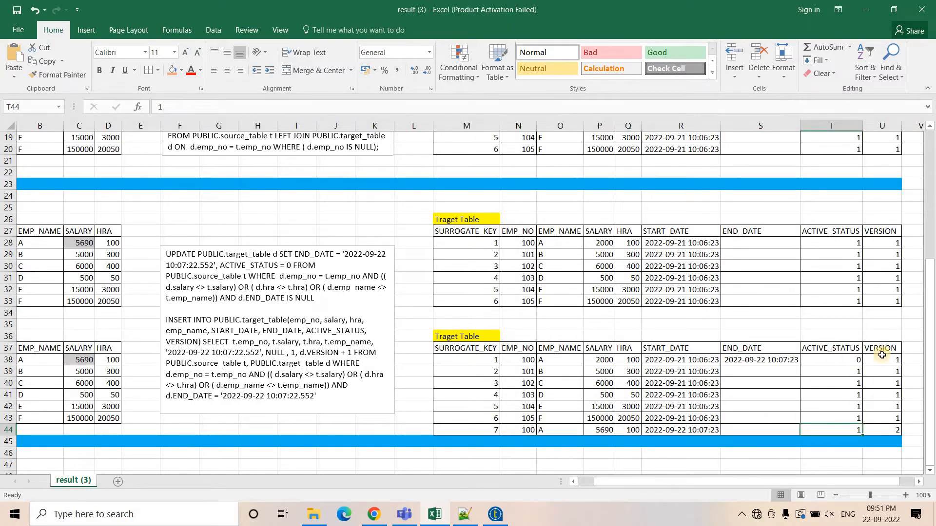
Compare the newly inserted row 44 for employee 100 with the expired row 38, including the ACTIVE_STATUS and VERSION columns.
click(887, 428)
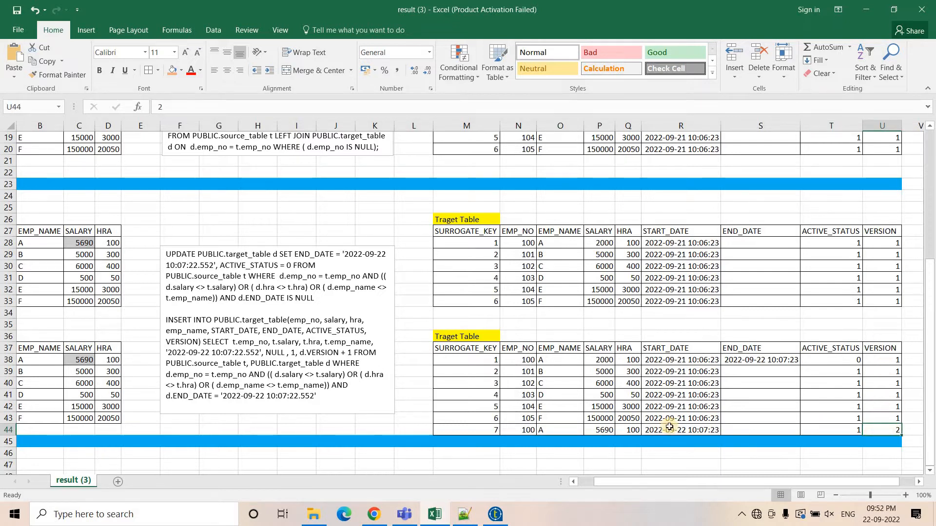
drag(507, 428, 682, 429)
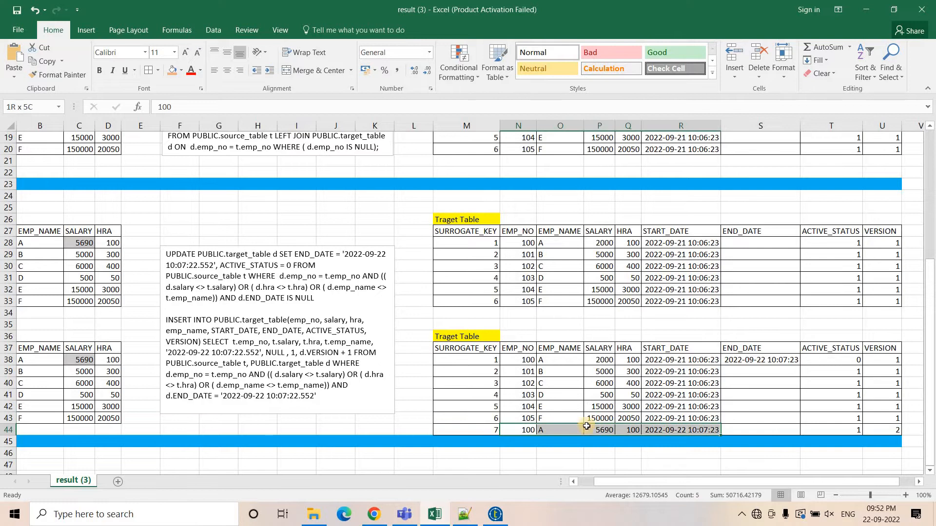
click(516, 359)
drag(666, 360, 679, 359)
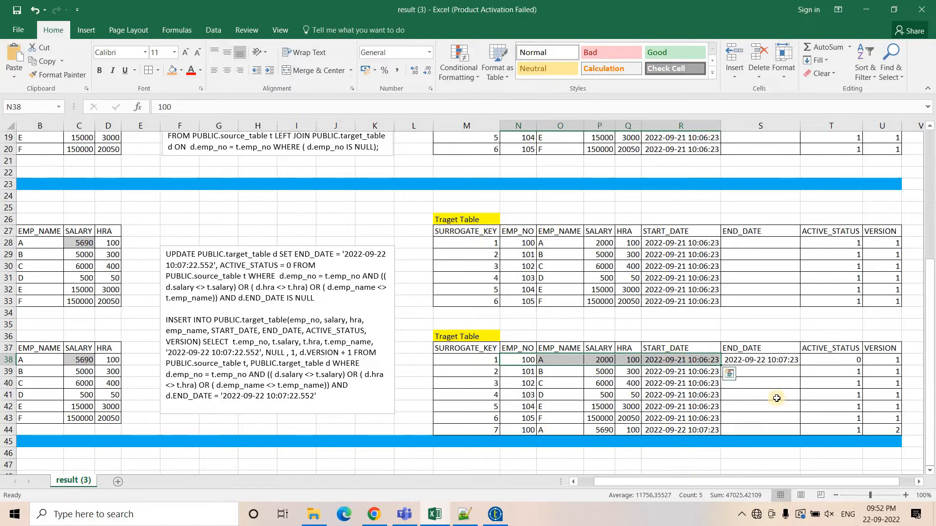
click(840, 349)
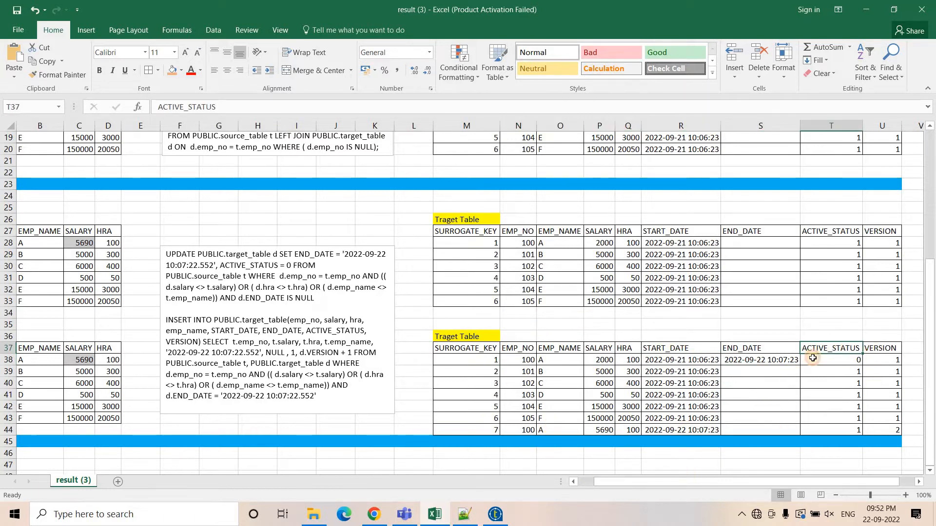
click(875, 349)
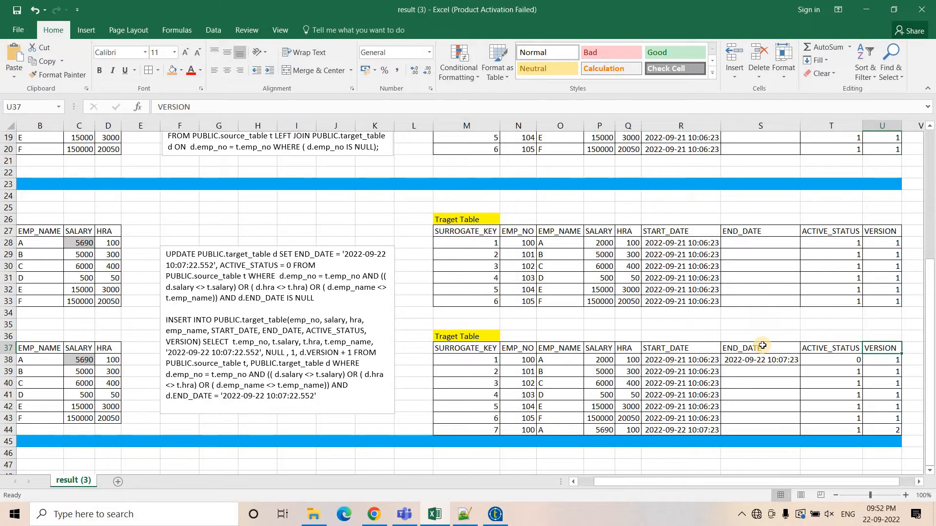
Highlight the UPDATE statement and then the INSERT statement in the query text box.
drag(628, 484, 575, 485)
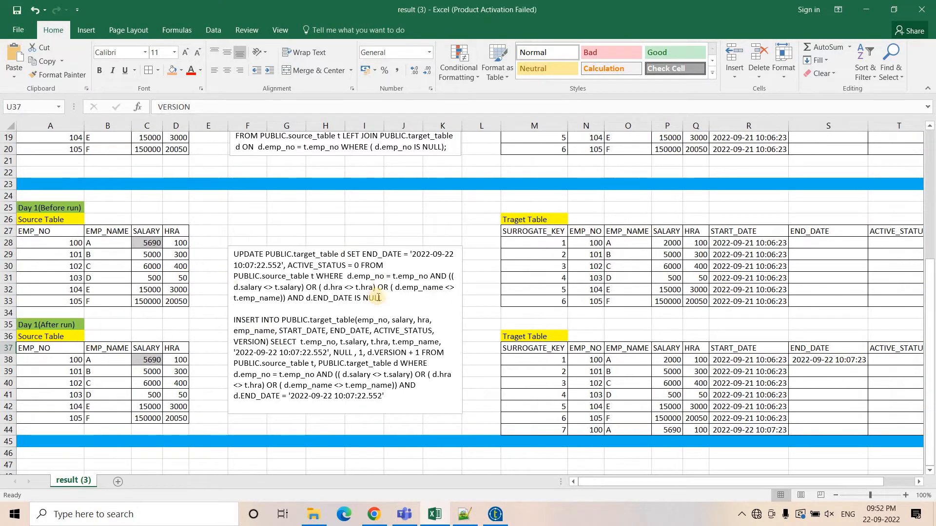
drag(234, 253, 384, 298)
click(444, 375)
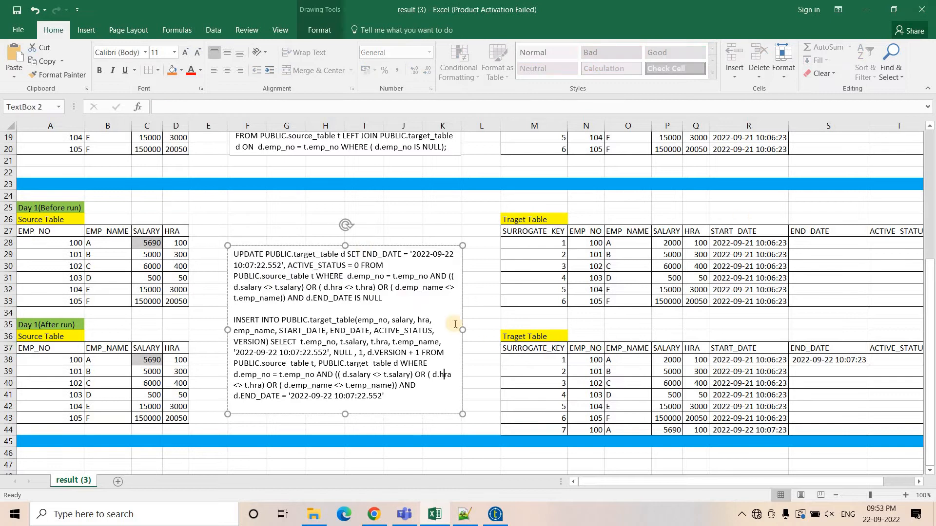
drag(396, 299, 228, 257)
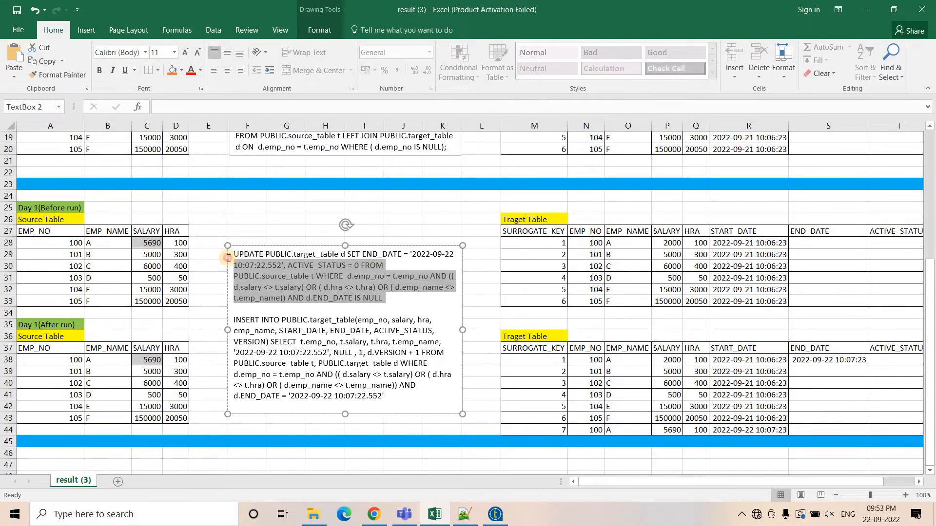
drag(384, 395, 235, 324)
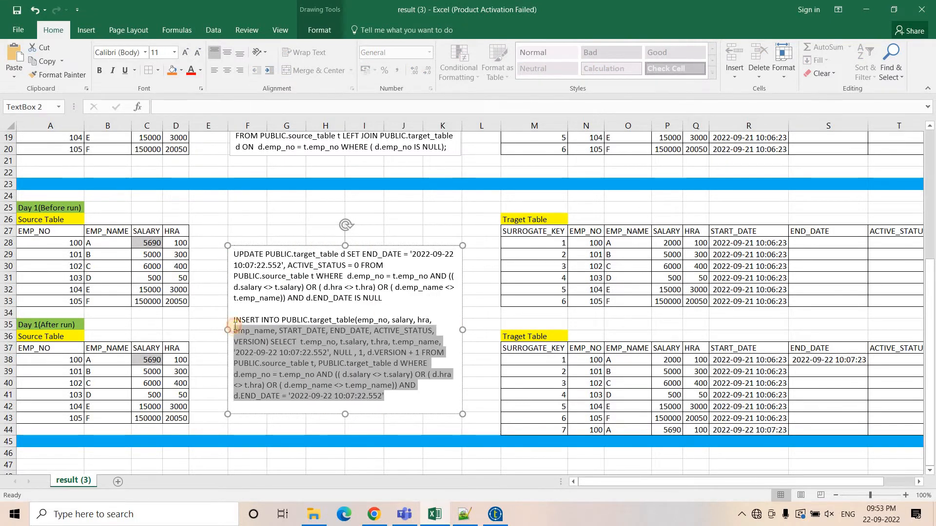
drag(394, 287, 228, 259)
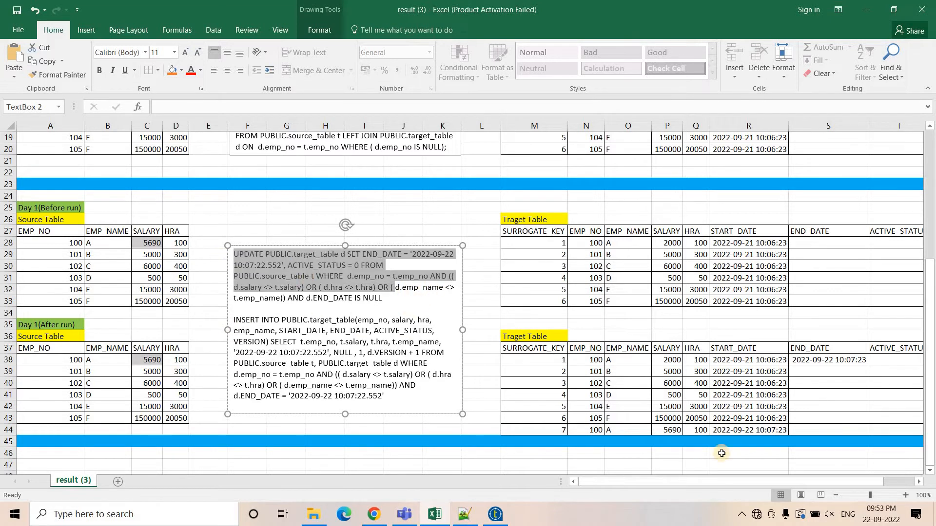
Relate the expired row's END_DATE and ACTIVE_STATUS cells to the UPDATE and INSERT statements in the text box.
drag(636, 478, 667, 481)
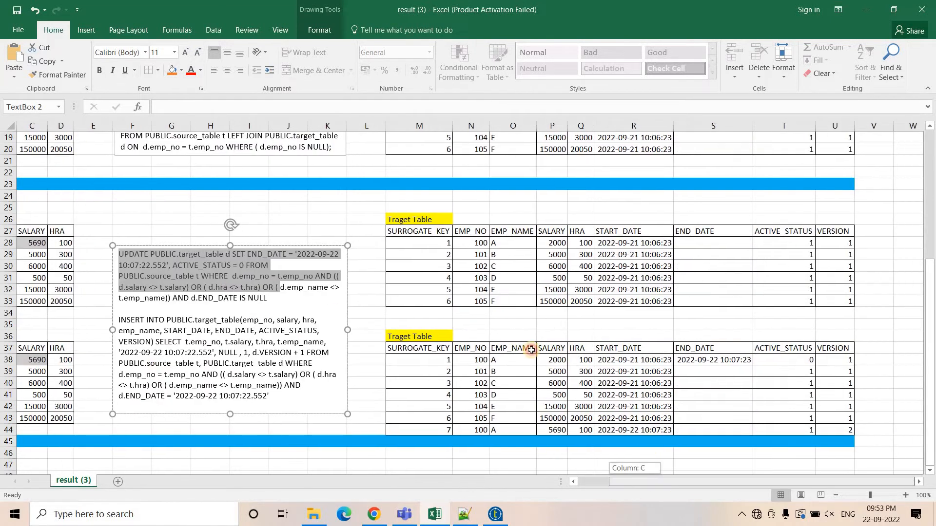
click(703, 360)
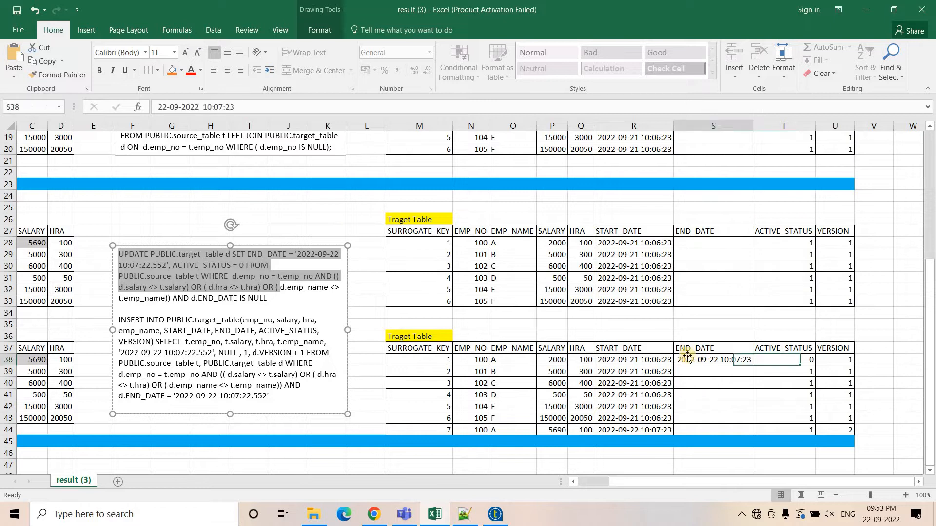
click(796, 360)
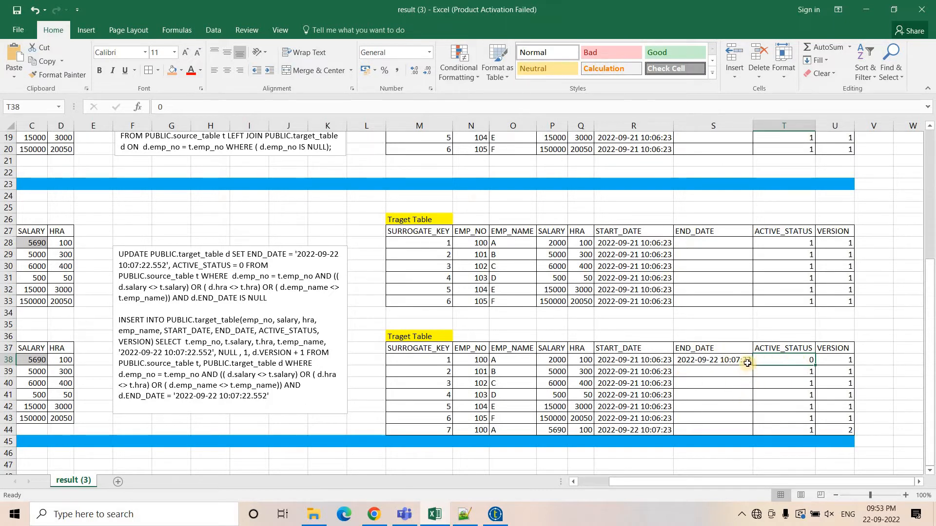
drag(274, 297, 119, 255)
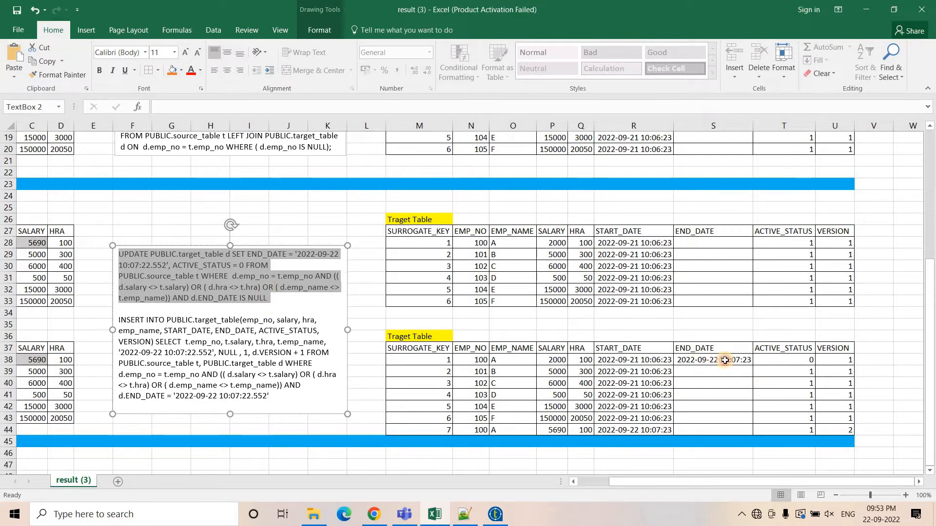
click(767, 359)
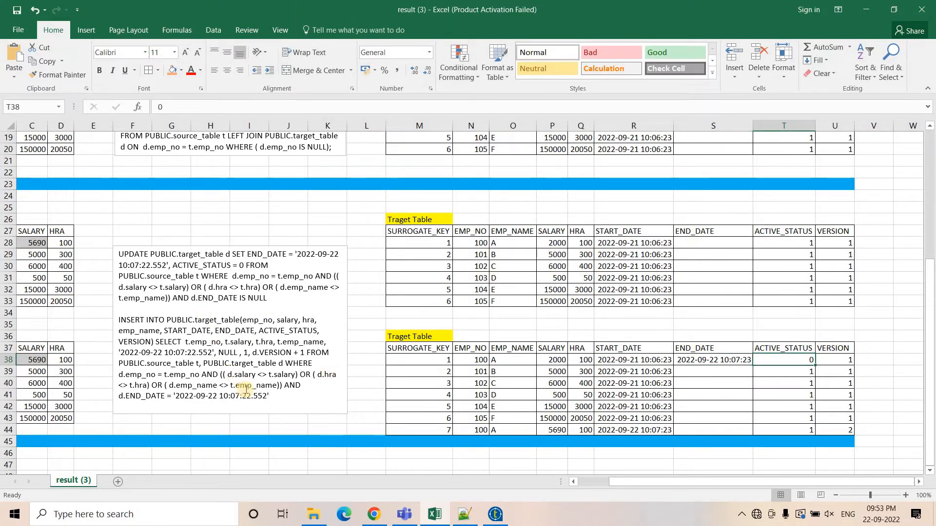
drag(273, 396, 113, 316)
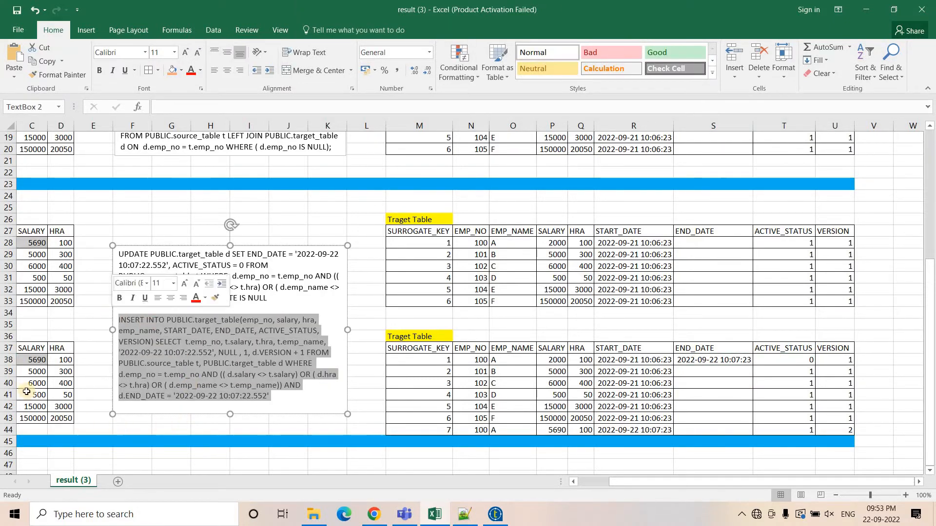
Review the new row 44's surrogate key, start date, active status and version against row 38's version.
drag(511, 430, 838, 430)
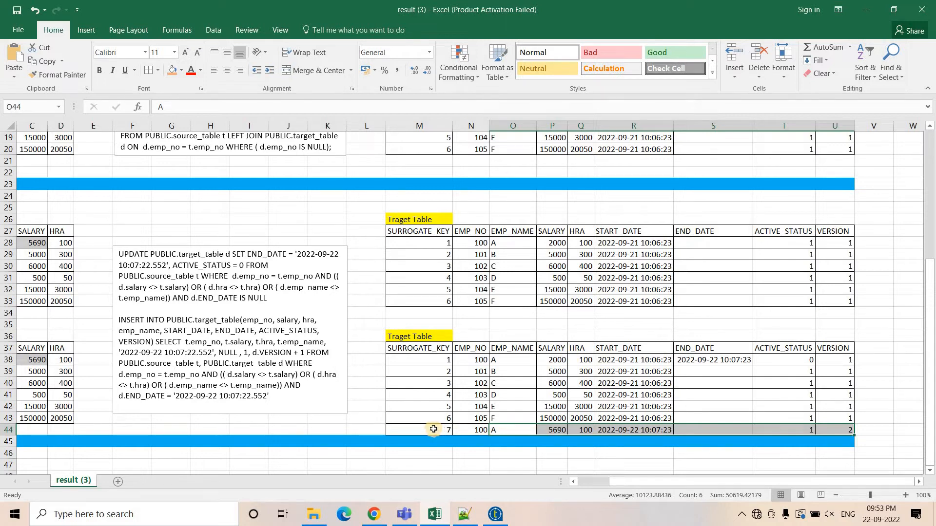
key(Right)
drag(503, 431, 581, 431)
drag(482, 430, 576, 432)
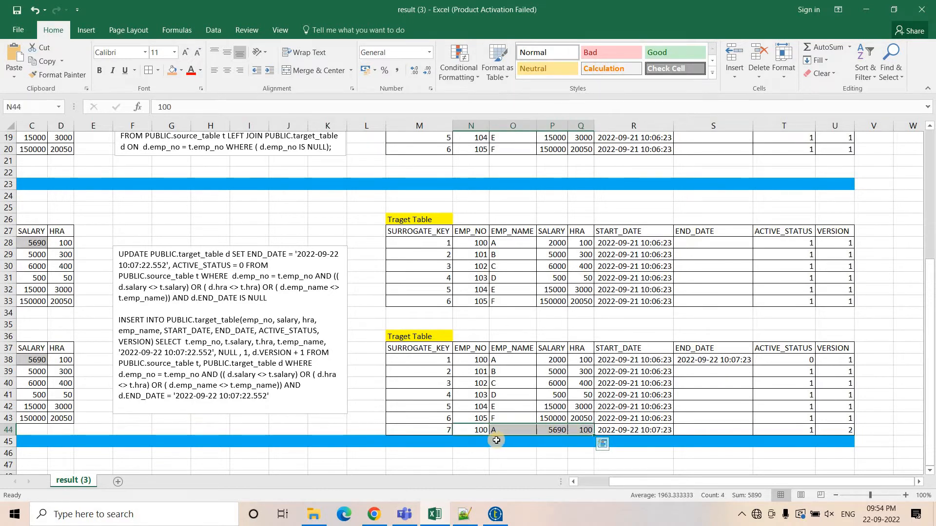
click(437, 429)
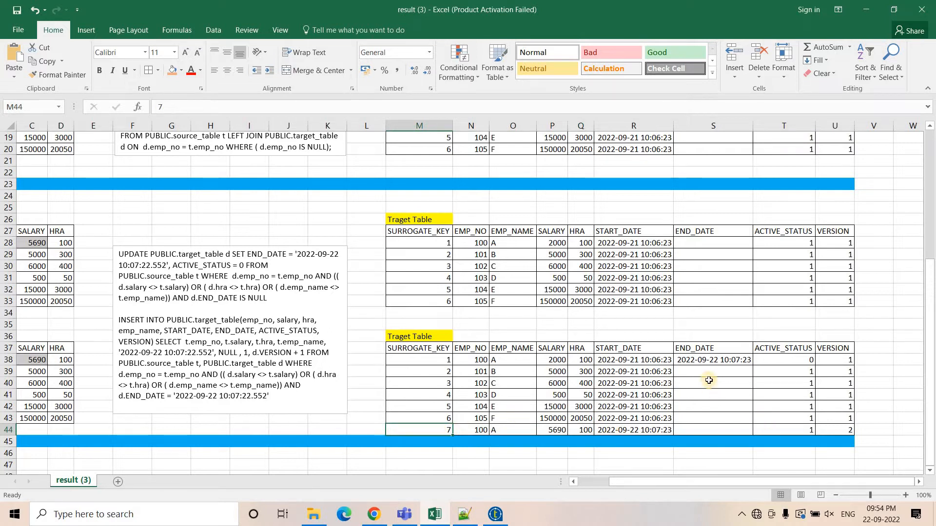
click(622, 429)
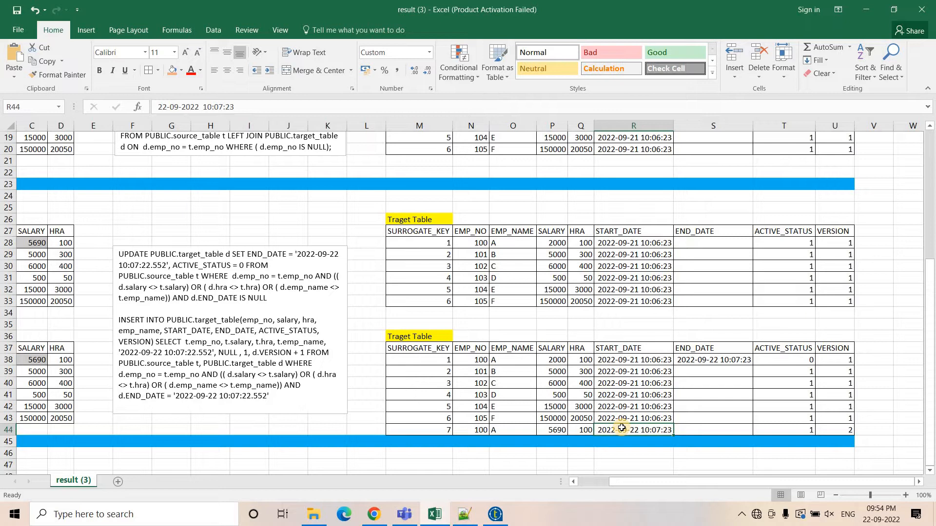
click(777, 432)
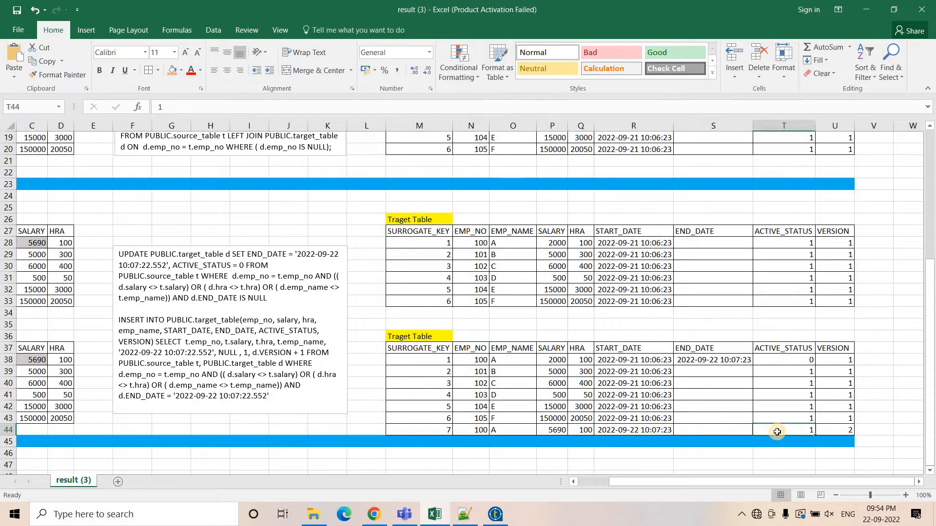
click(837, 433)
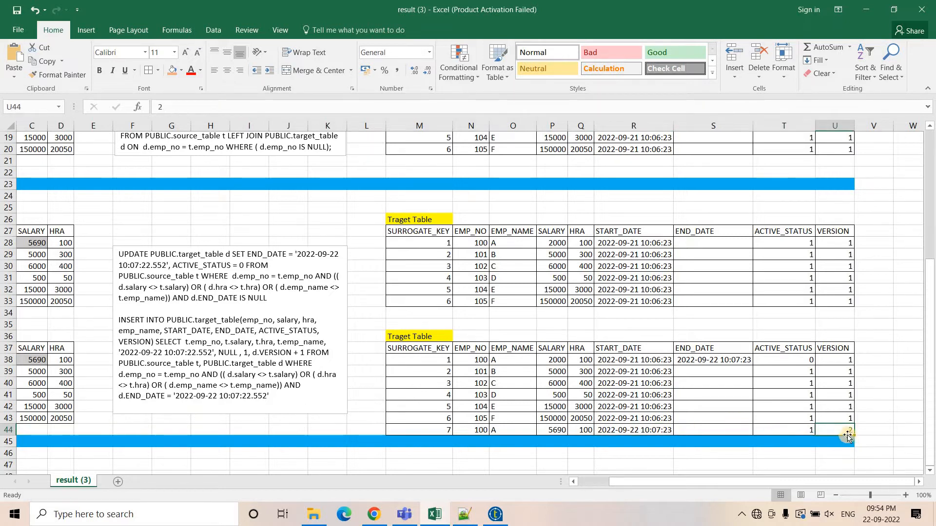
click(843, 359)
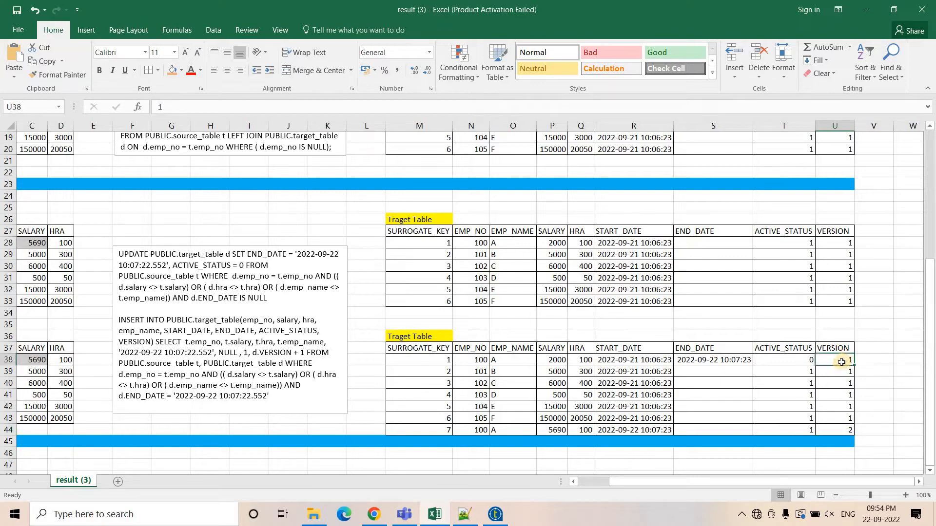
click(845, 432)
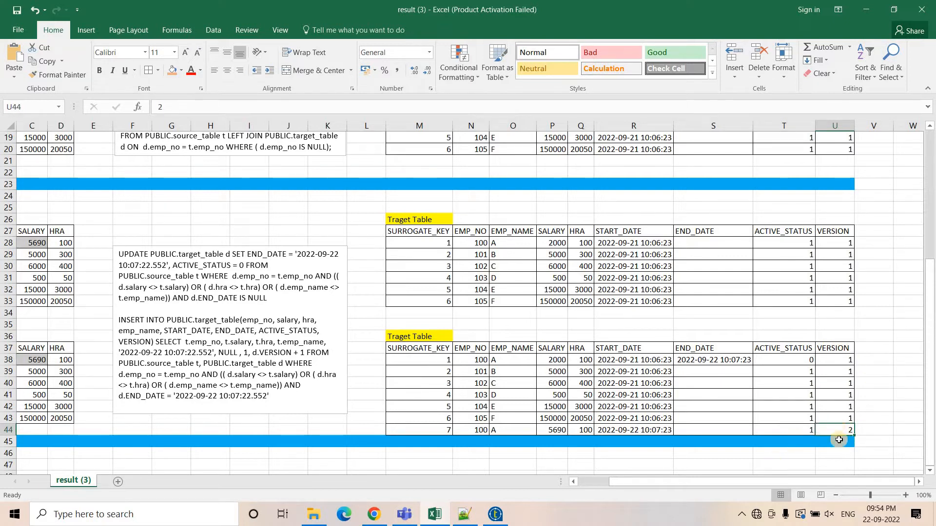
Highlight the UPDATE's target_table, END_DATE timestamp and ACTIVE_STATUS = 0 clause, checking row 38's END_DATE cell.
drag(644, 481, 606, 481)
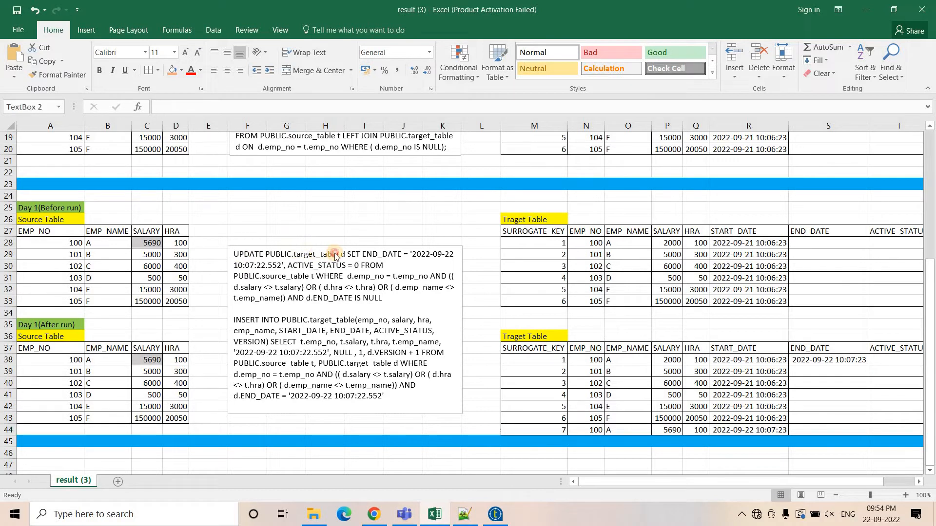
drag(334, 254, 294, 254)
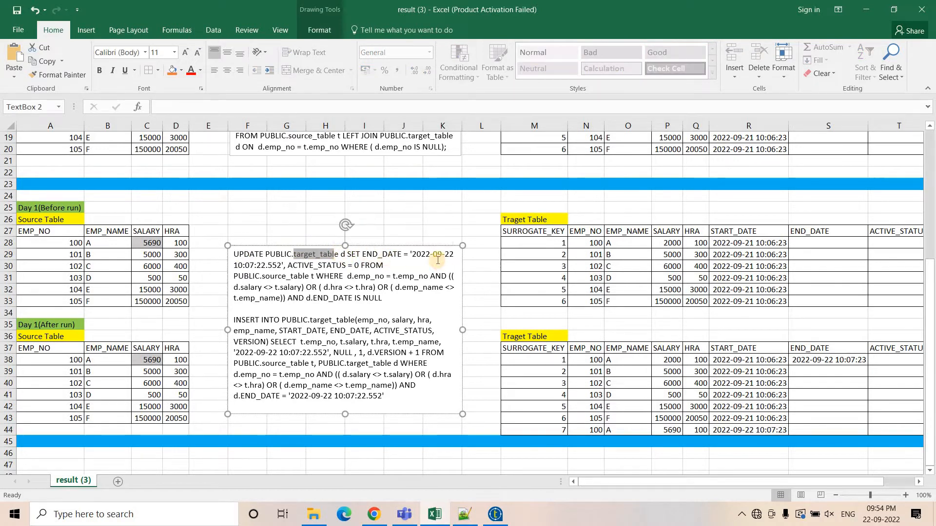
click(385, 255)
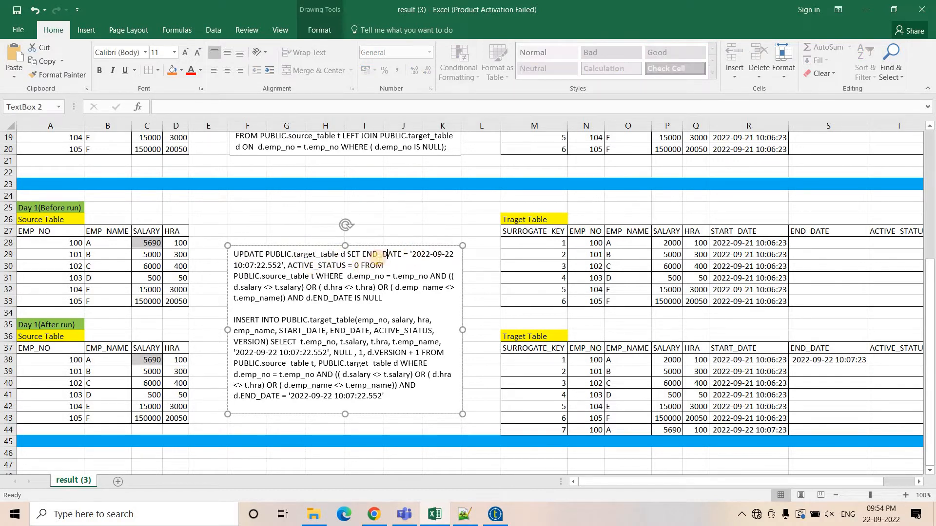
drag(409, 253, 281, 266)
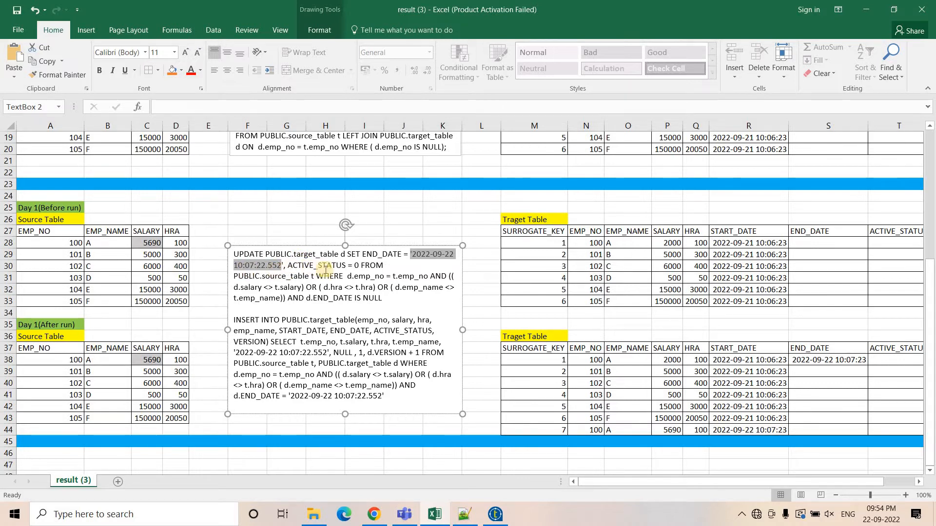
click(814, 360)
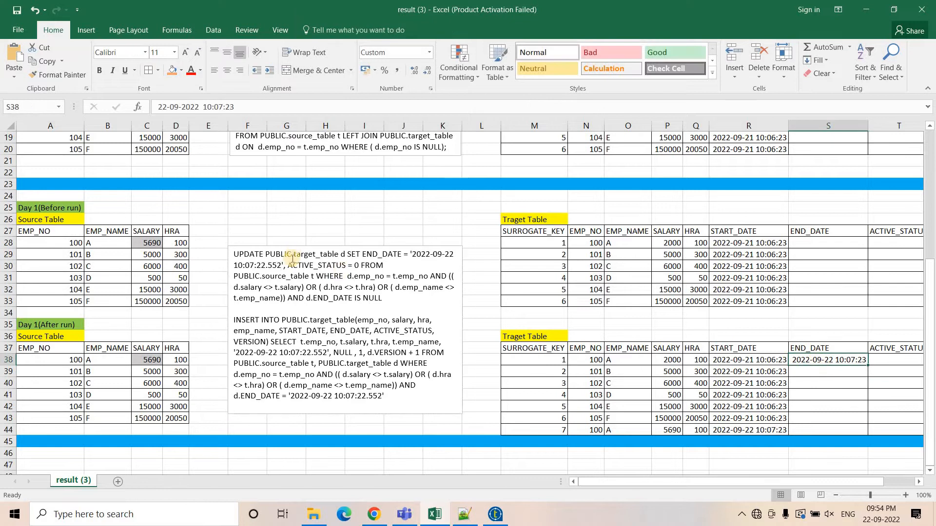
drag(339, 265, 359, 266)
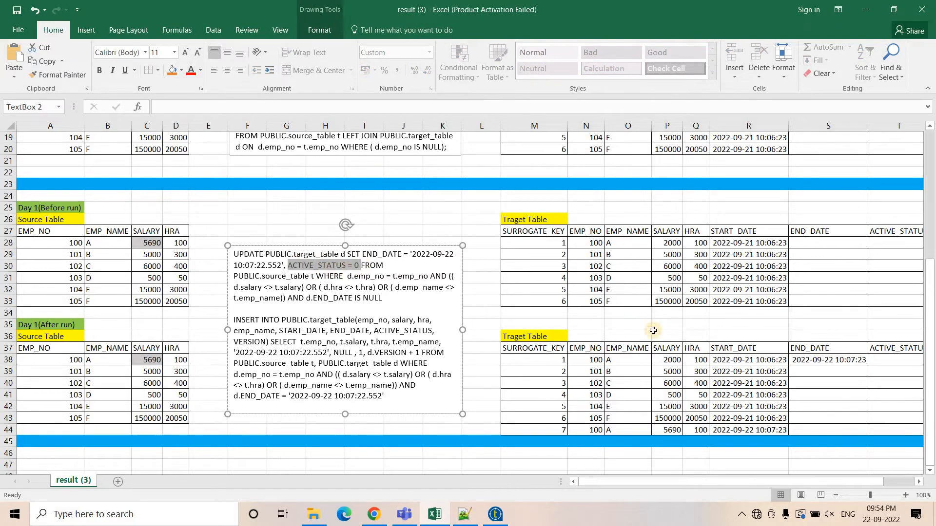
Highlight the UPDATE's source_table and the WHERE conditions on t.emp_no and t.hra, checking row 38's ACTIVE_STATUS.
drag(825, 482, 856, 481)
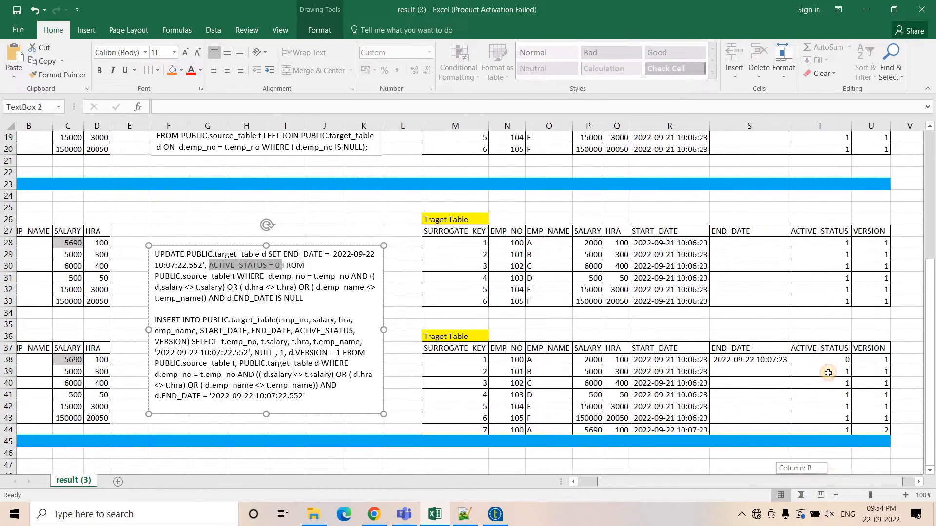
click(799, 360)
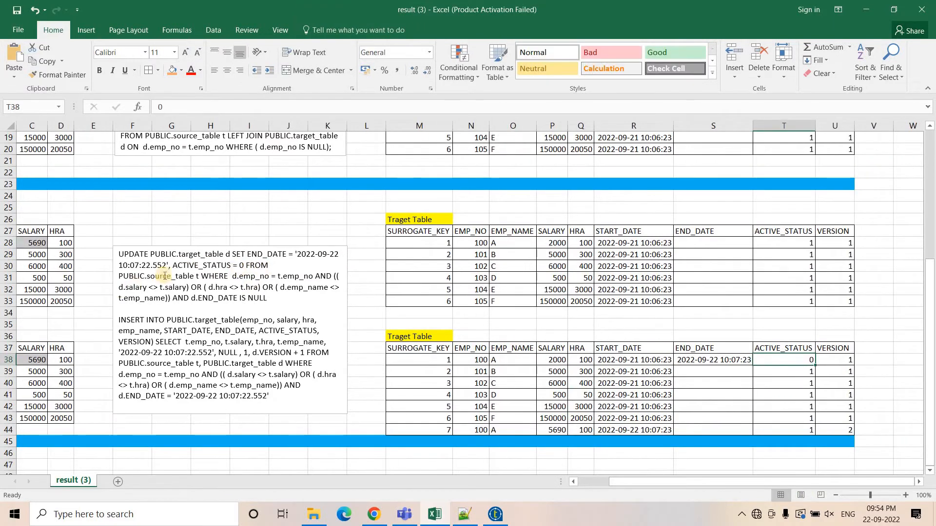
double_click(187, 276)
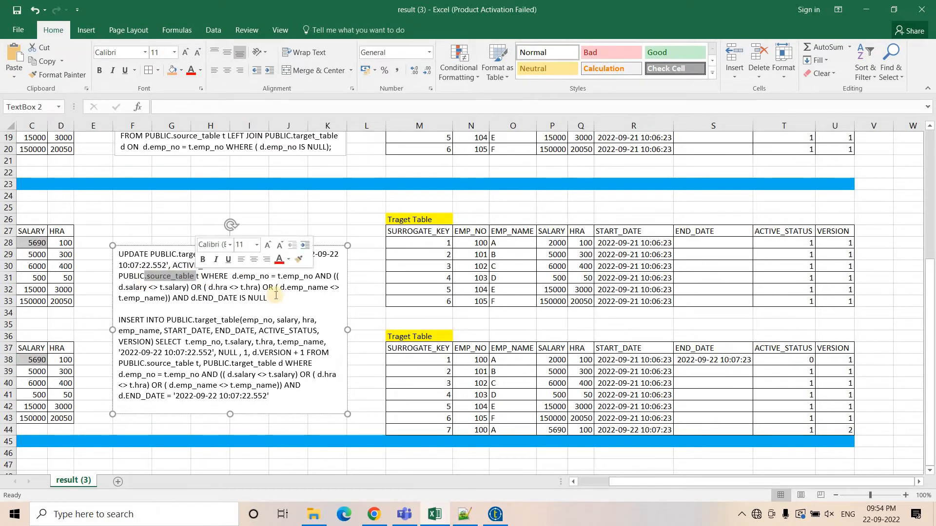
drag(232, 277, 322, 281)
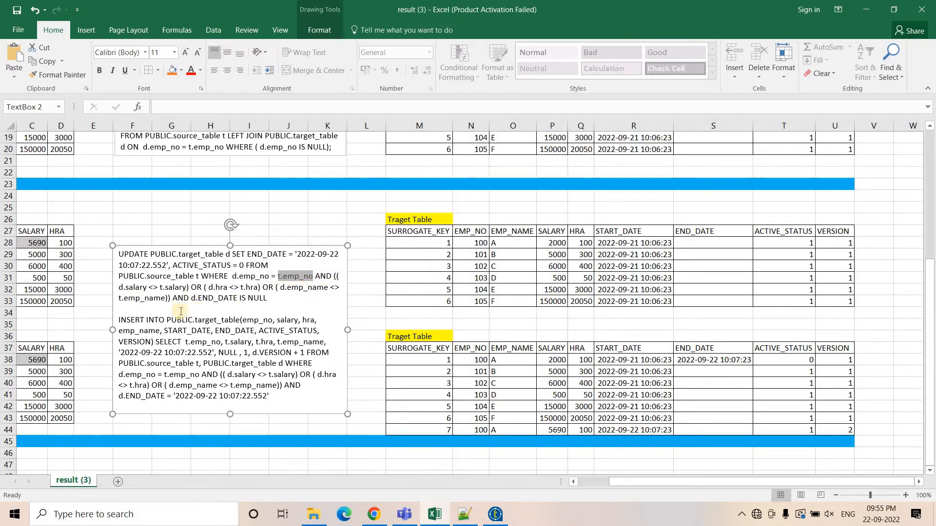
drag(209, 288, 258, 287)
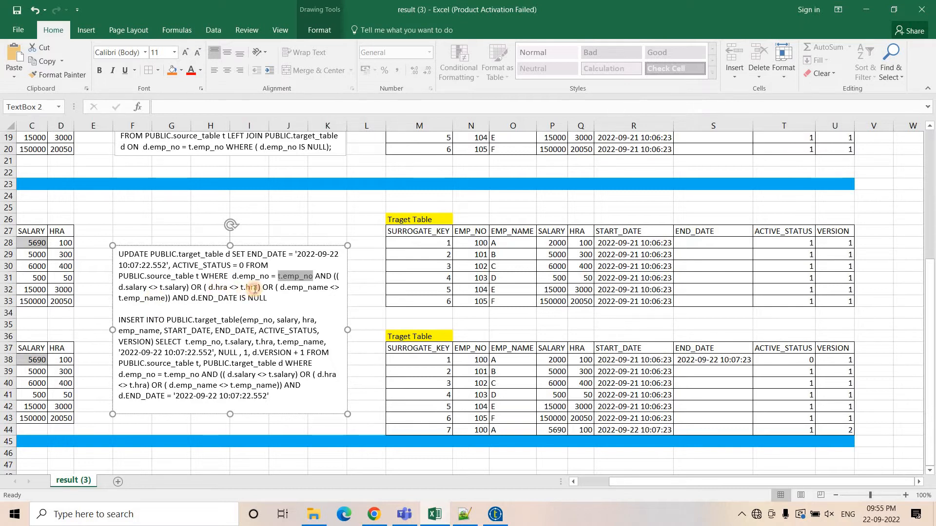
Highlight the UPDATE's d.salary <> t.salary condition and check the expired row 38's EMP_NO cell.
drag(118, 288, 190, 288)
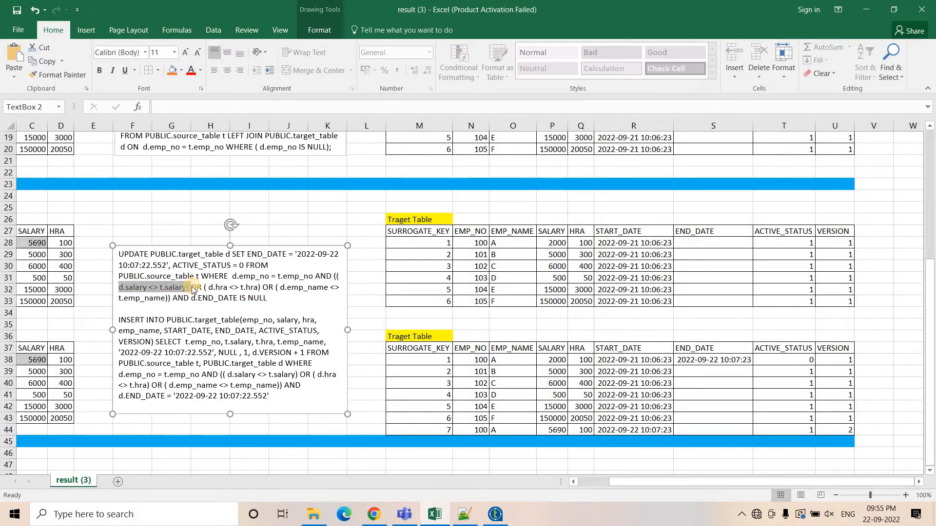
click(478, 363)
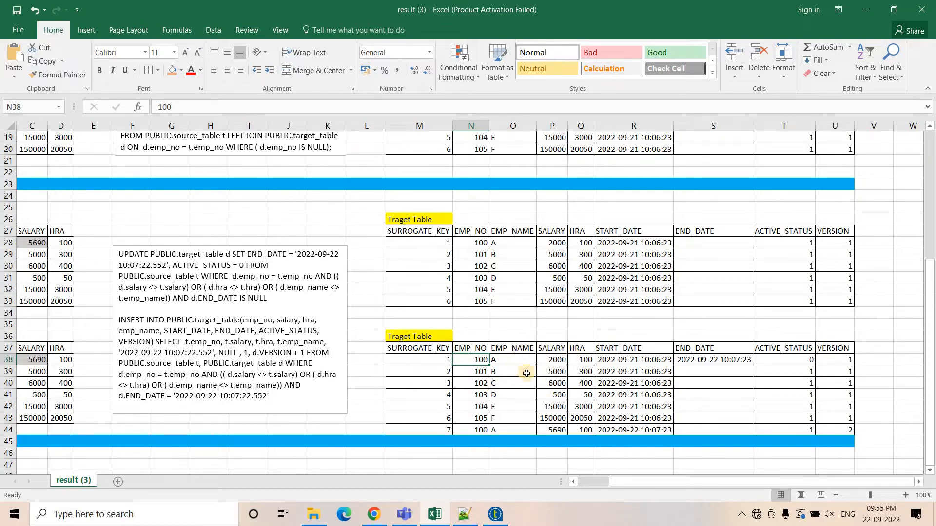
drag(636, 482, 107, 353)
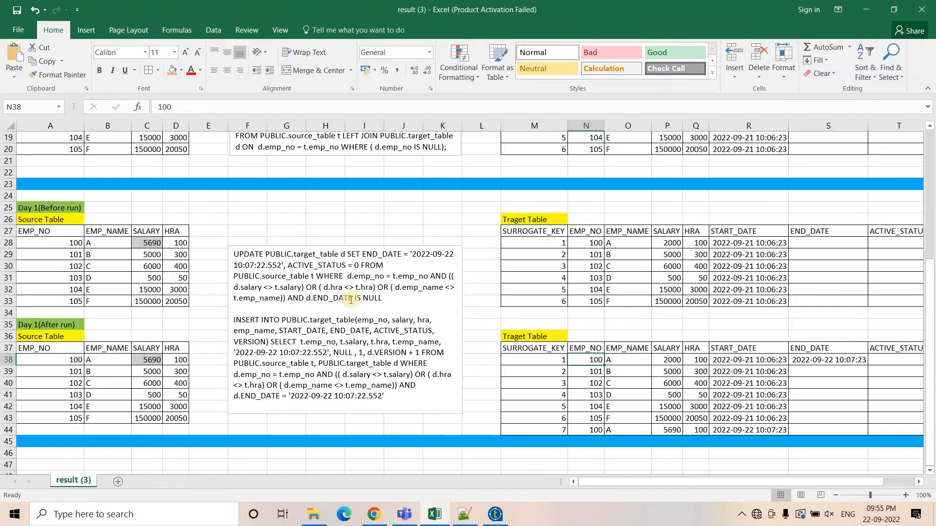
Highlight the UPDATE's AND d.END_DATE IS NULL condition in the text box.
click(313, 306)
drag(285, 299, 379, 297)
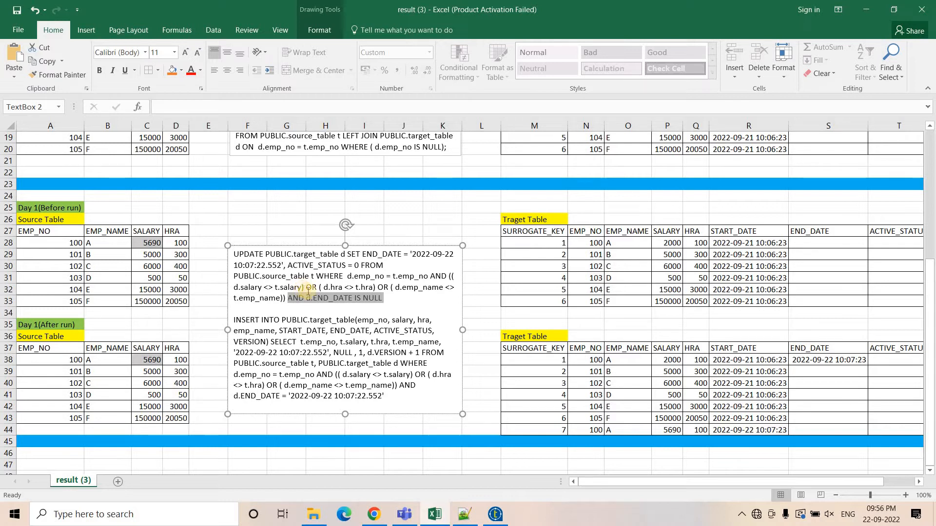
drag(314, 301, 386, 303)
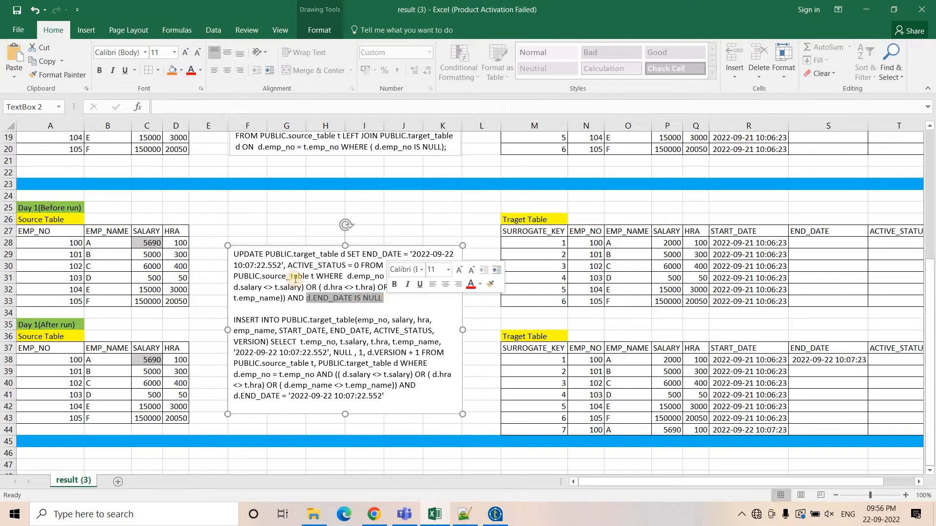
click(240, 259)
Select the whole UPDATE statement and check row 38's ACTIVE_STATUS cell in the after-run target table.
triple_click(395, 298)
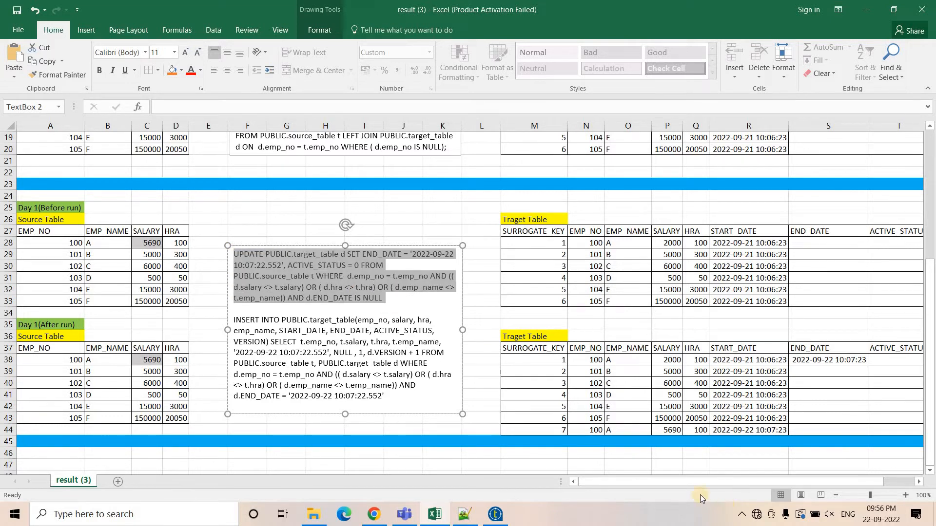
drag(681, 482, 712, 481)
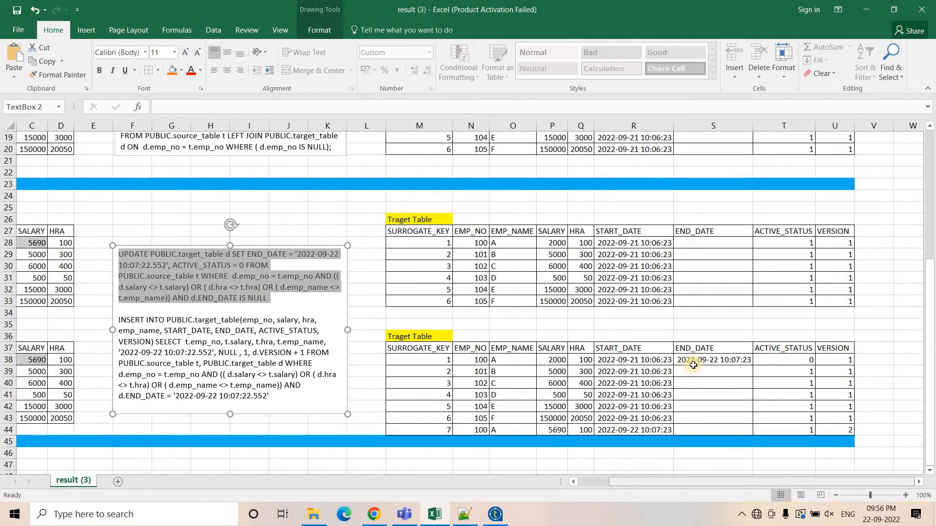
click(796, 362)
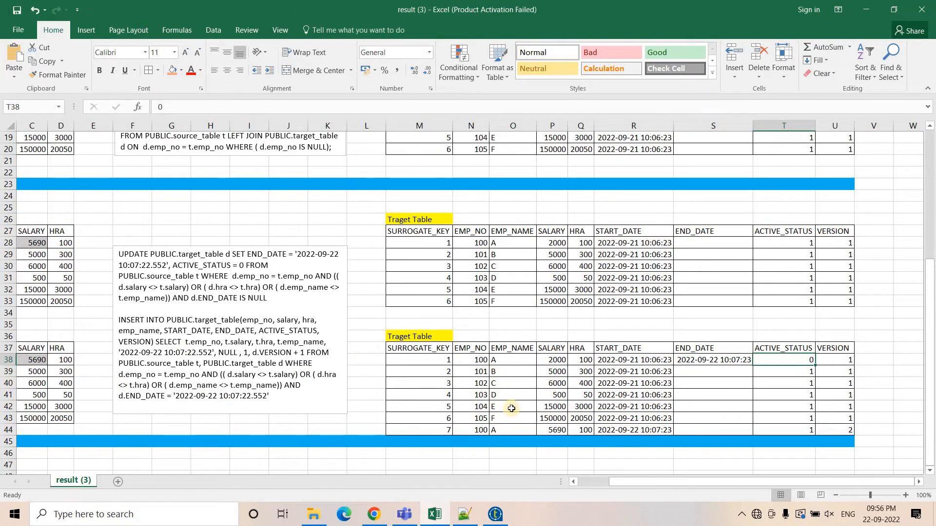
drag(629, 482, 604, 481)
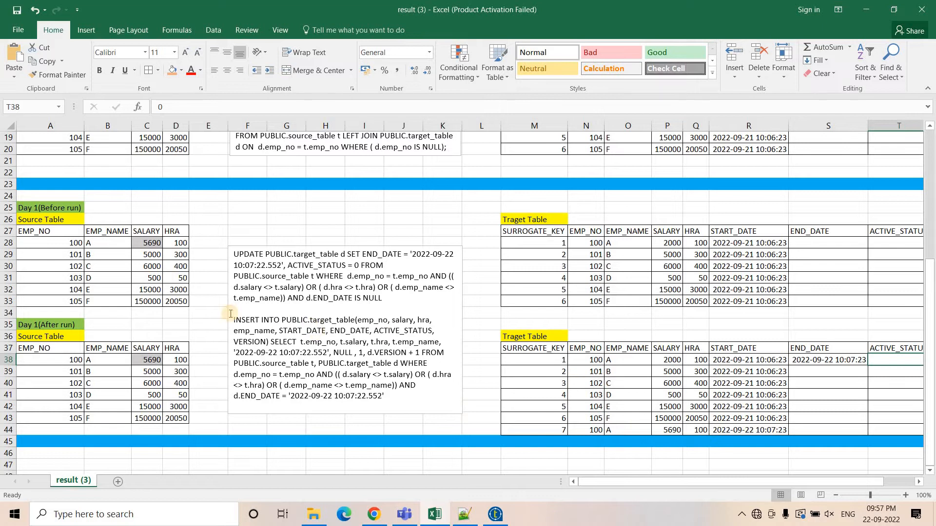
Select the INSERT statement, then the after-run source EMP_NO column and the before-run source and target tables for comparison.
drag(384, 393, 233, 320)
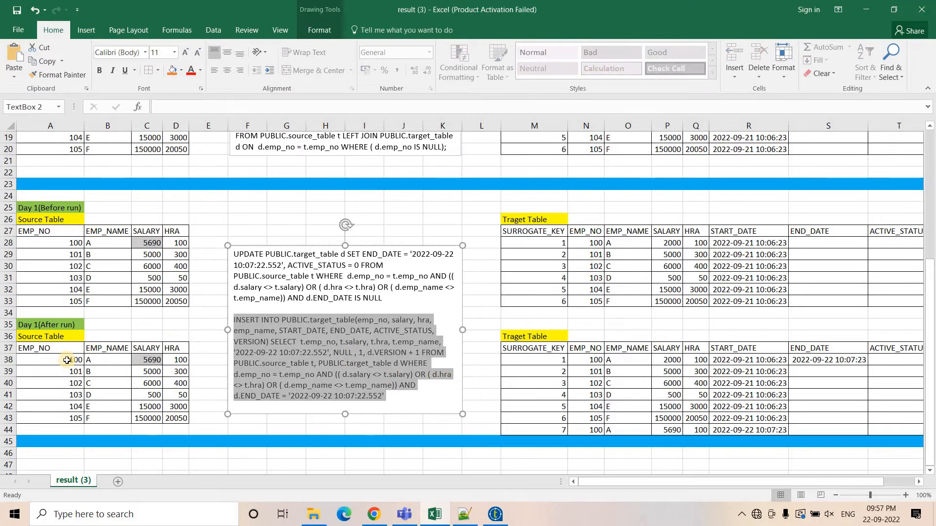
drag(59, 352, 54, 419)
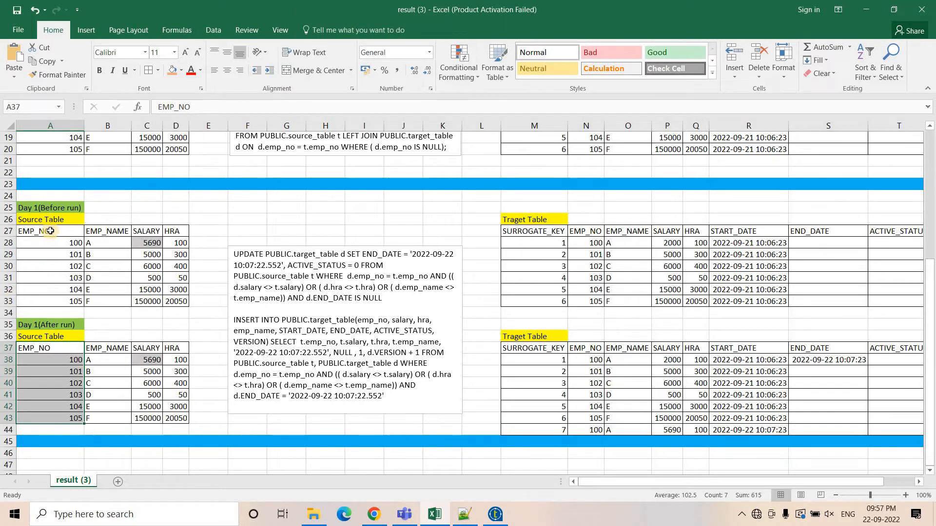
drag(50, 231, 176, 313)
drag(509, 220, 770, 308)
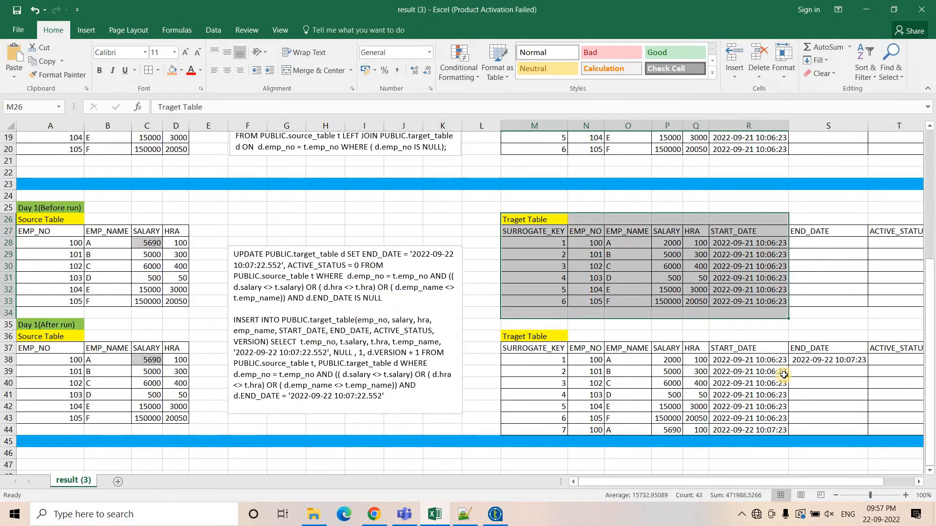
drag(729, 479, 732, 478)
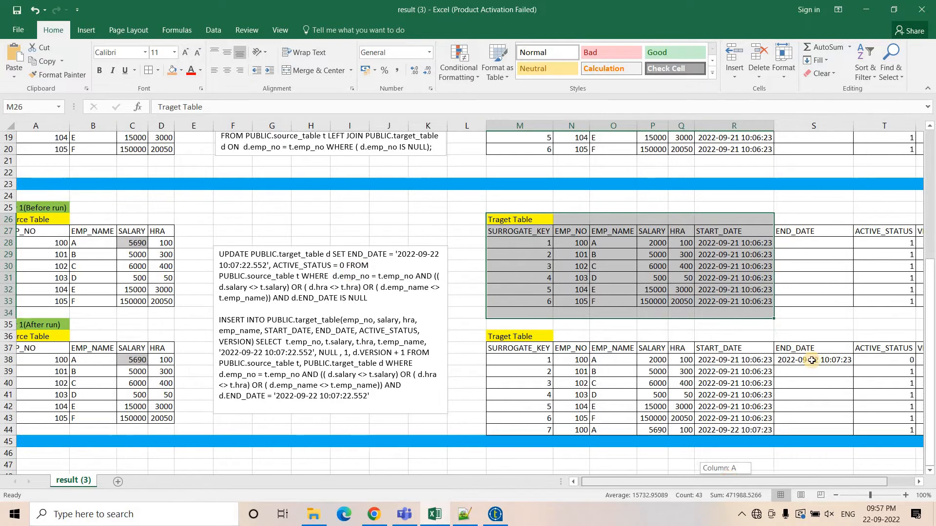
Check row 38's END_DATE and ACTIVE_STATUS cells, then select the after-run target EMP_NO column.
click(812, 360)
scroll(779, 389, right, 2)
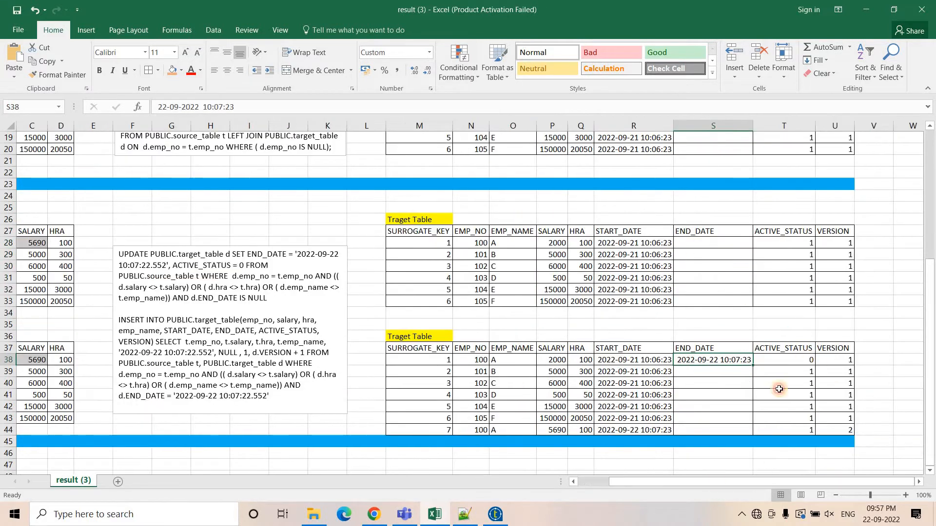
key(Right)
drag(650, 481, 619, 481)
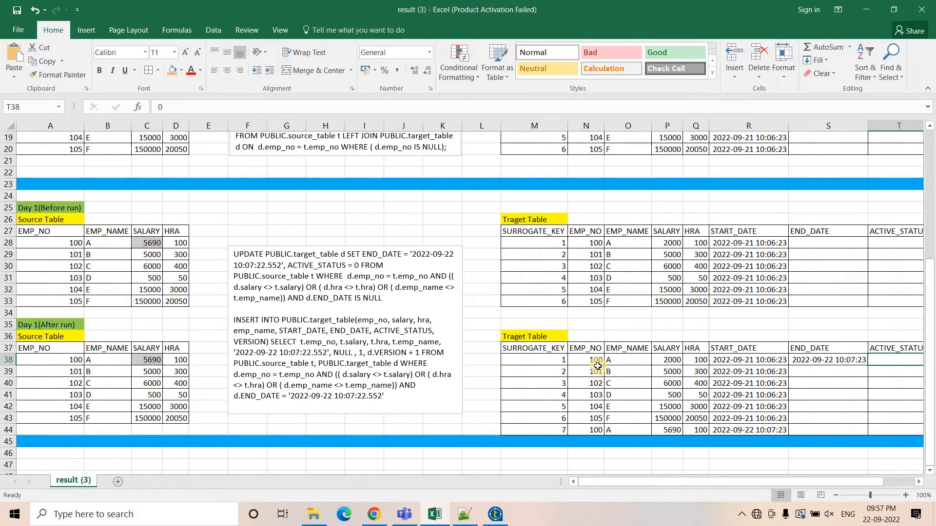
drag(597, 366, 598, 429)
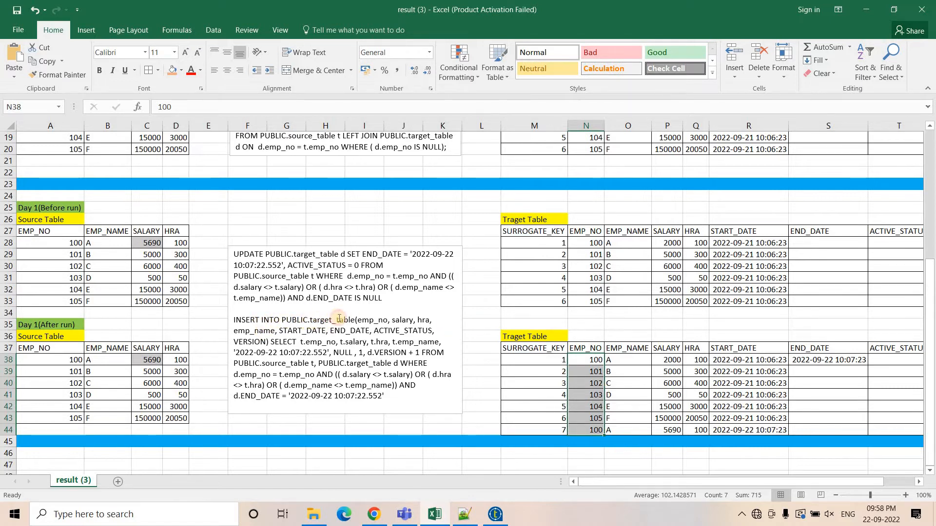
Highlight the INSERT's target_table, column list, START_DATE and END_DATE, and select the new row 44.
drag(308, 321, 389, 321)
click(406, 322)
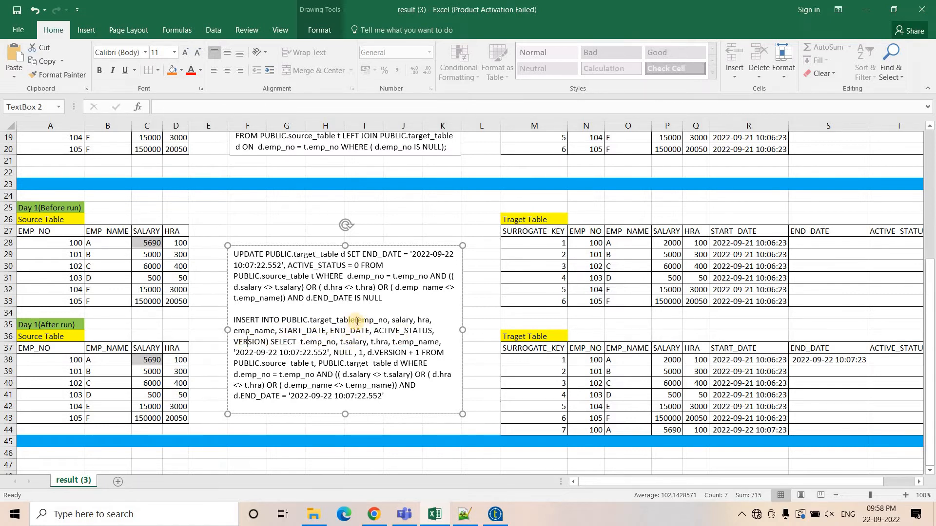
drag(357, 321, 276, 330)
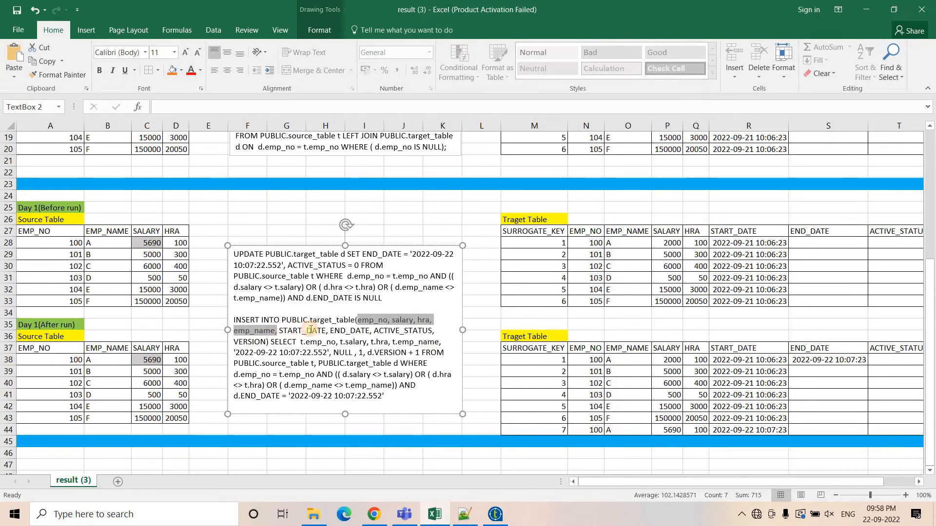
drag(279, 331, 325, 332)
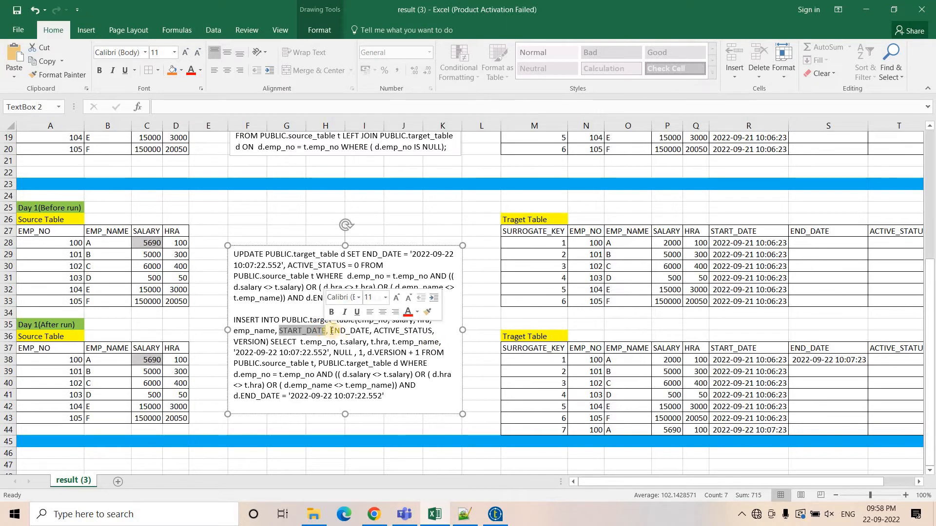
double_click(350, 330)
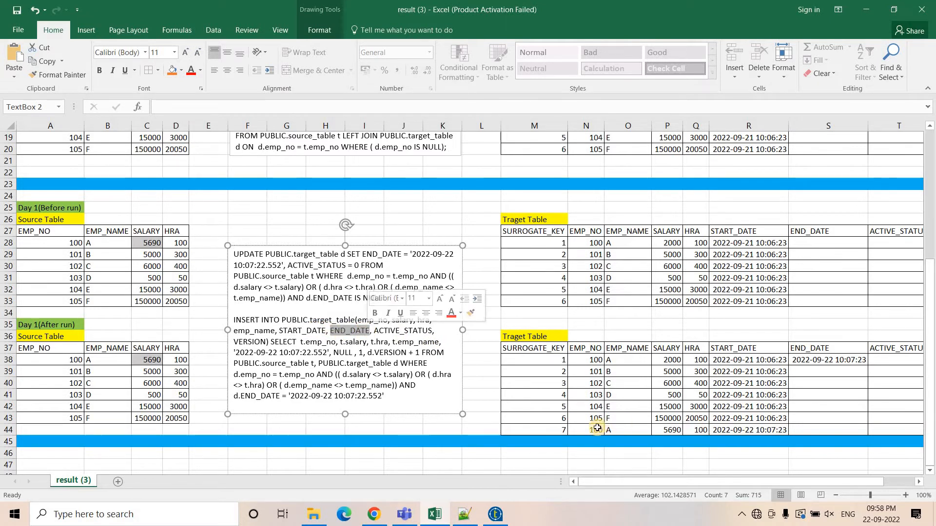
drag(551, 430, 750, 430)
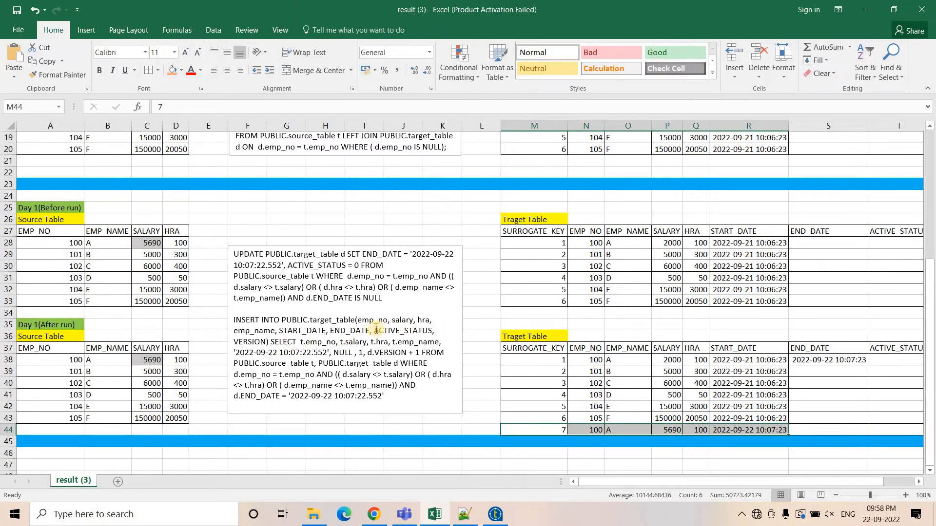
Highlight the INSERT's ACTIVE_STATUS and VERSION columns, checking the VERSION cells of rows 38 and 44.
drag(373, 330, 432, 330)
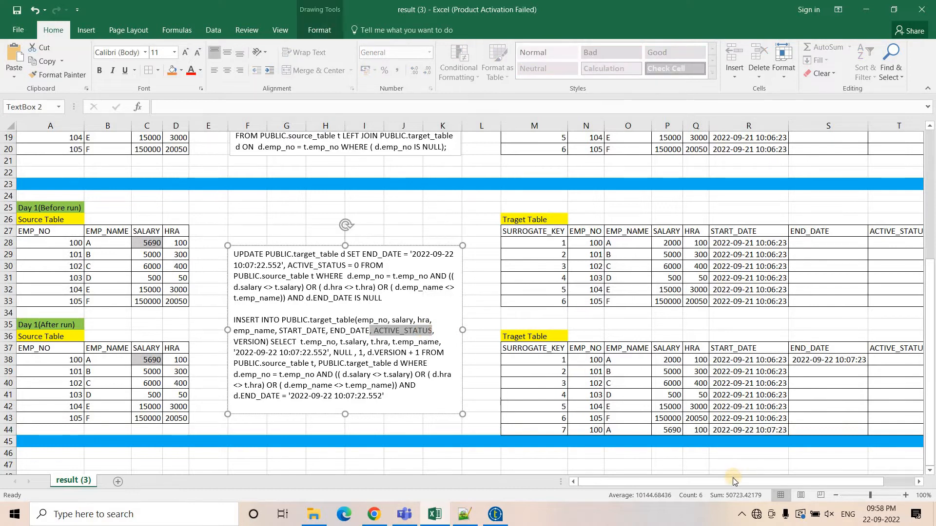
drag(735, 481, 749, 475)
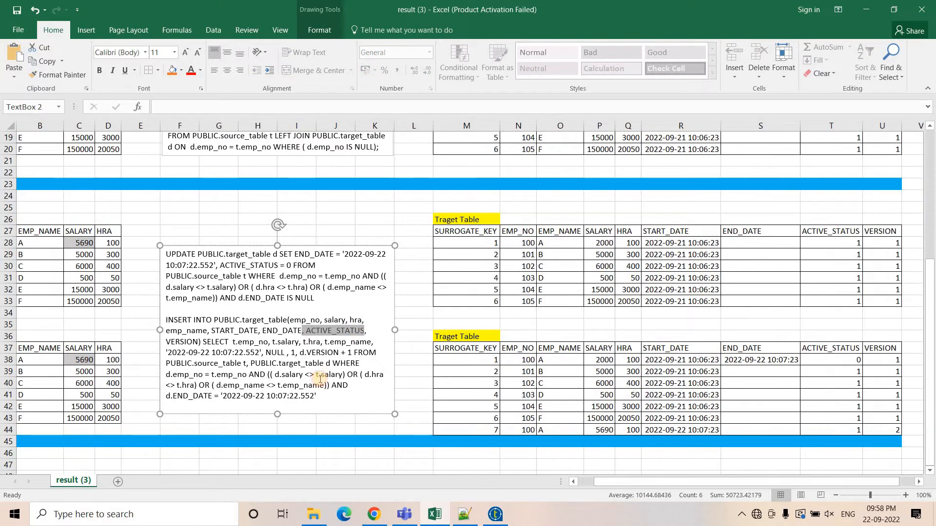
drag(198, 341, 162, 342)
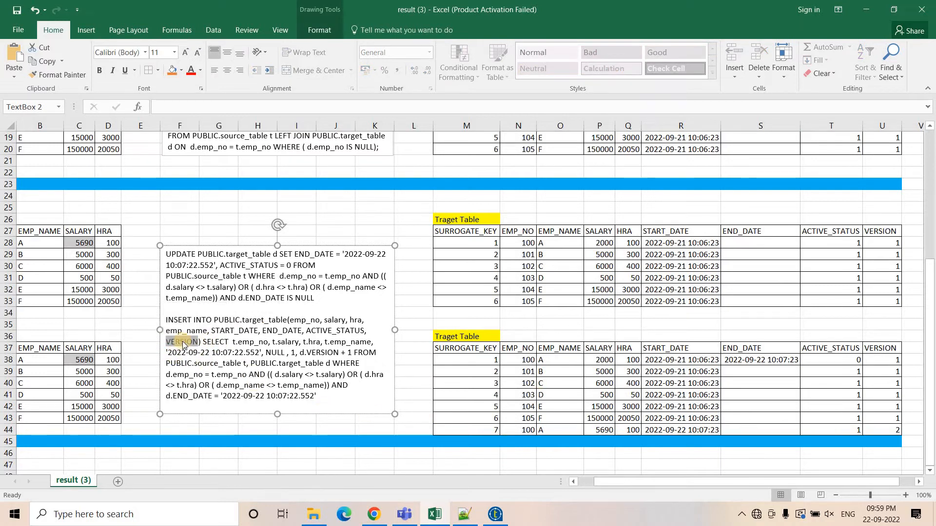
click(887, 361)
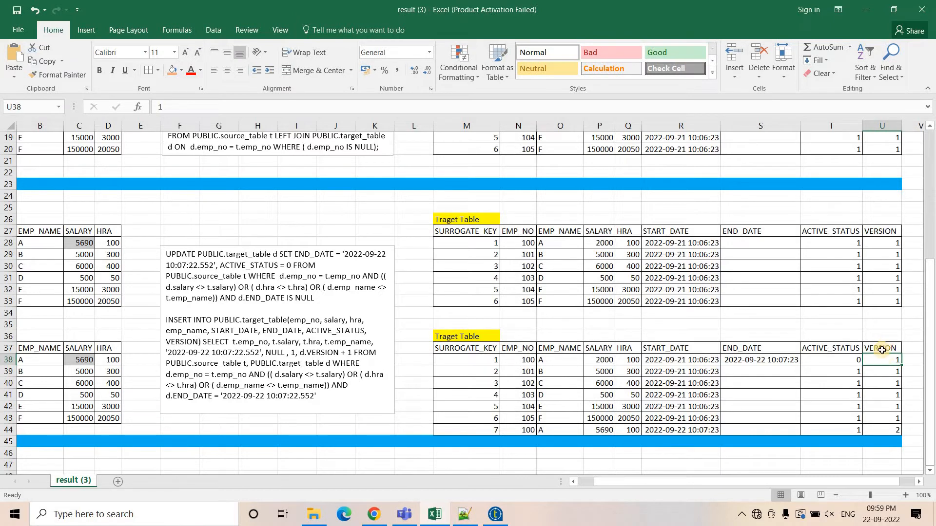
click(892, 431)
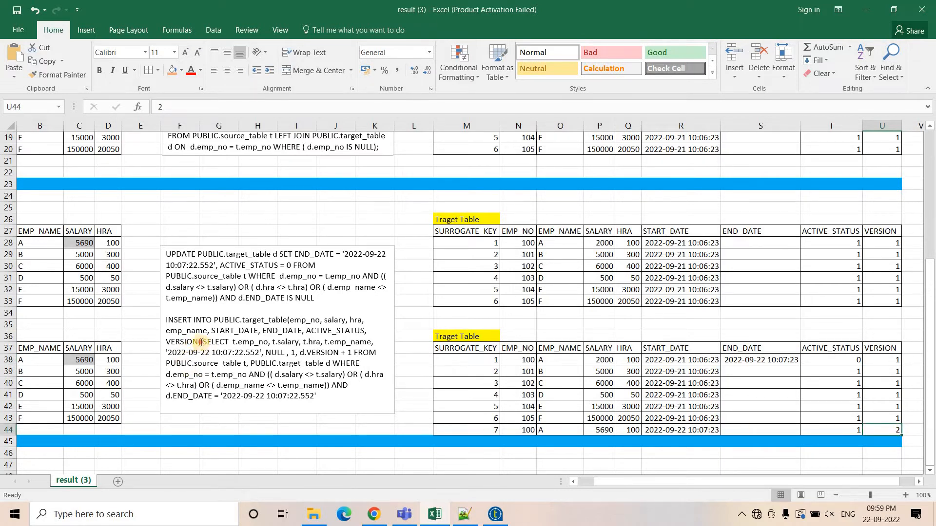
click(239, 344)
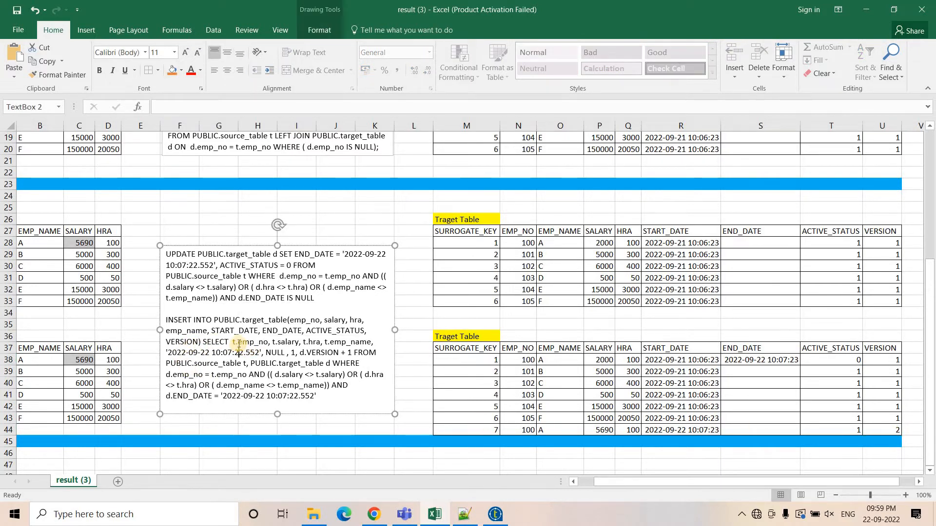
double_click(238, 344)
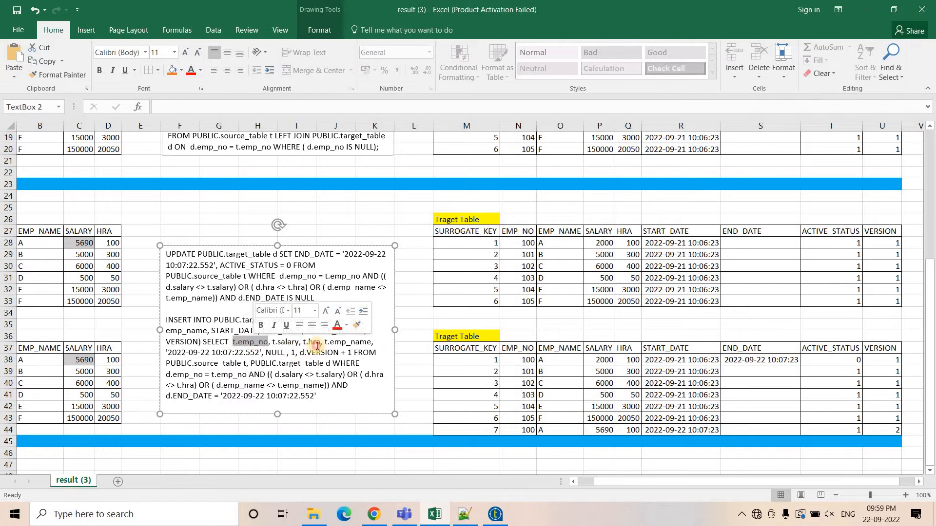
double_click(347, 342)
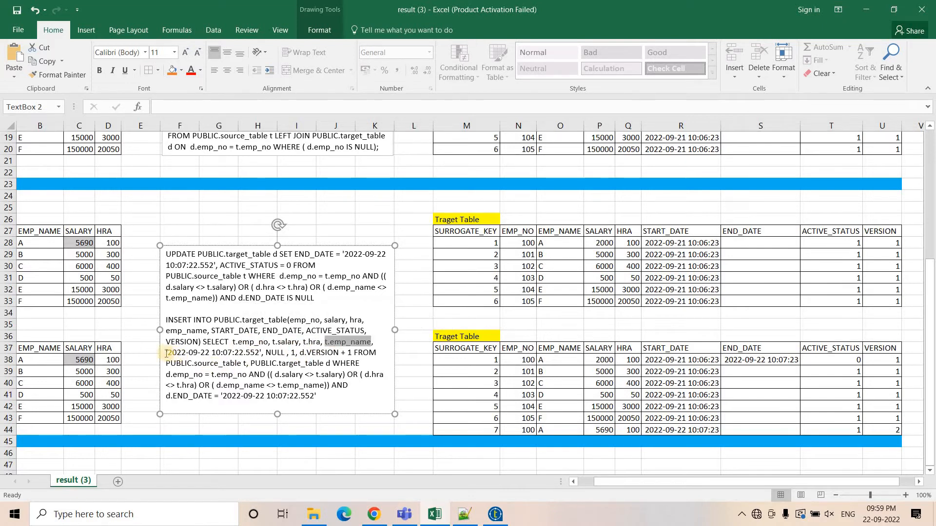
drag(166, 353, 259, 353)
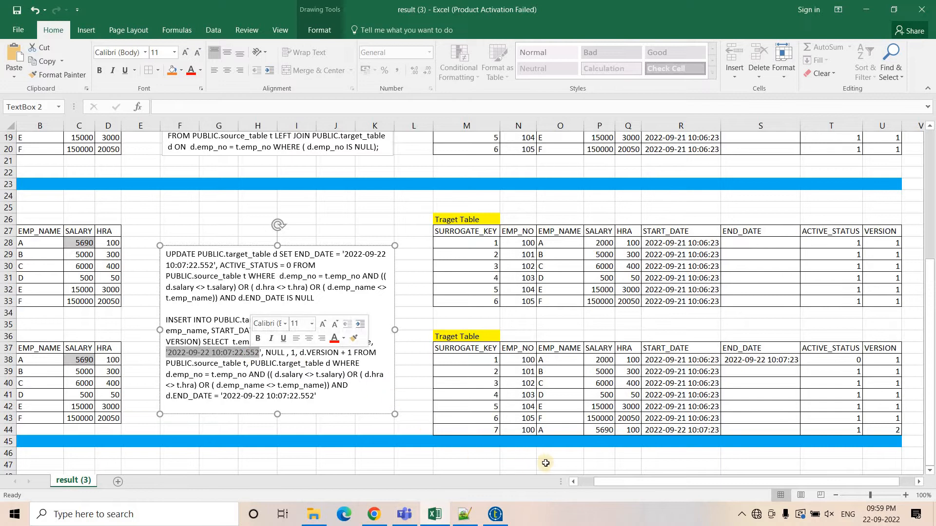
drag(607, 482, 581, 472)
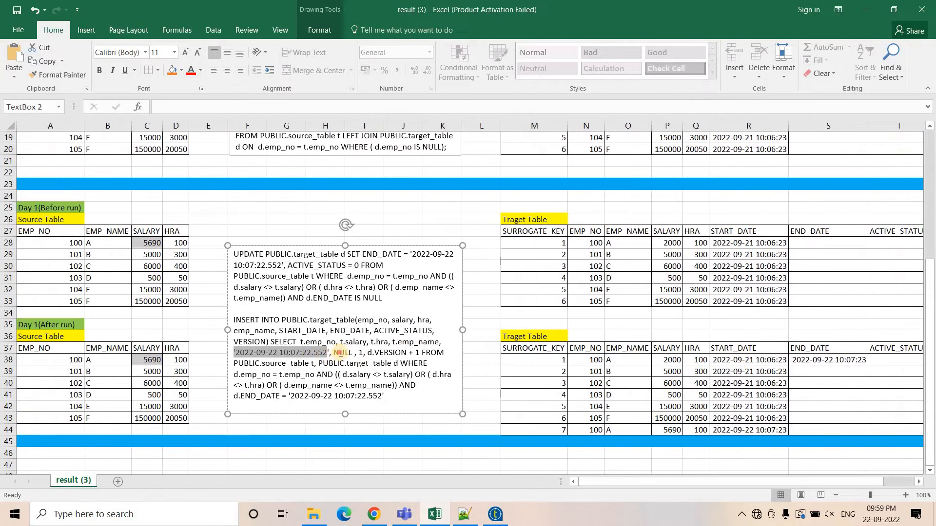
Highlight the NULL and 1 values, select source row 38 and target row 44, and check row 44's ACTIVE_STATUS.
double_click(341, 353)
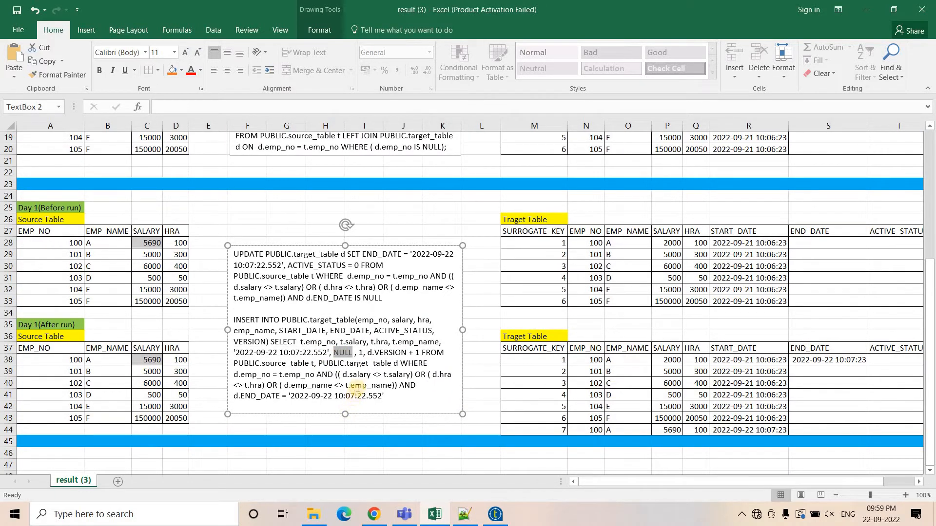
double_click(362, 353)
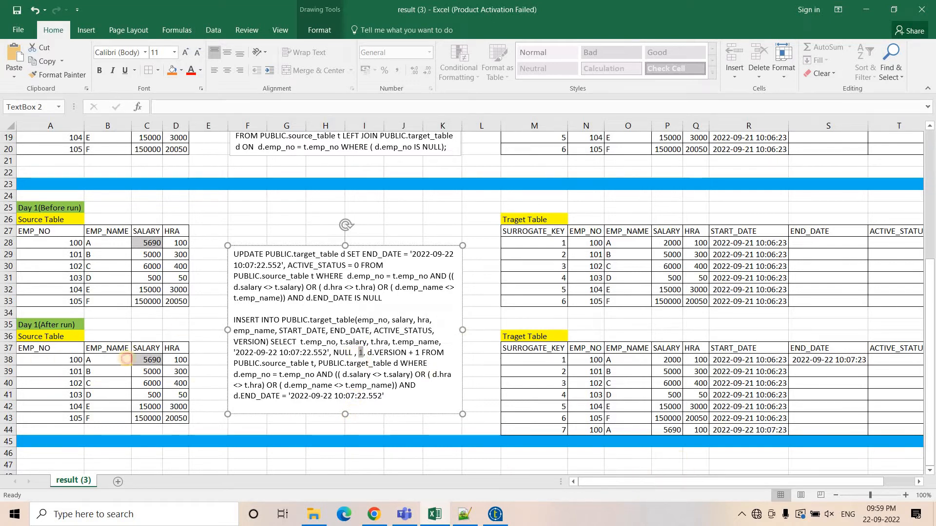
drag(59, 359, 147, 360)
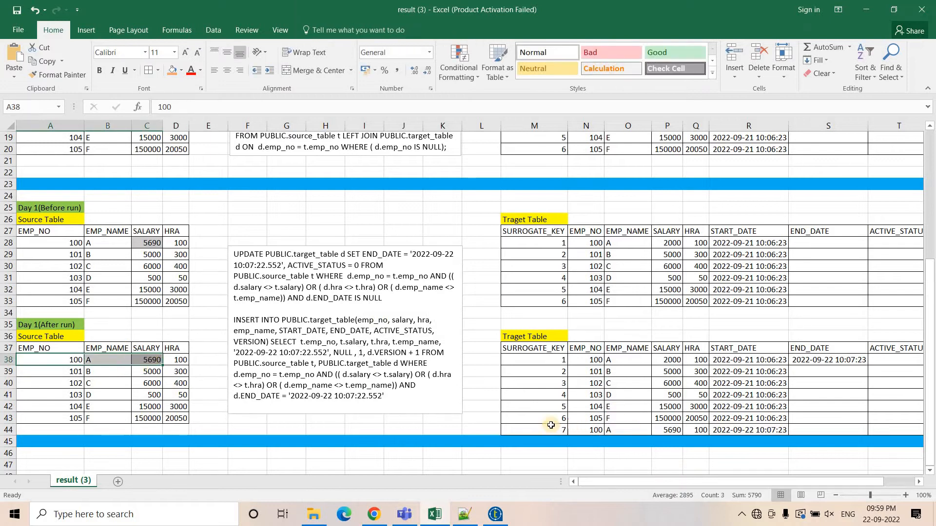
drag(534, 429, 750, 430)
drag(784, 477, 836, 432)
click(836, 432)
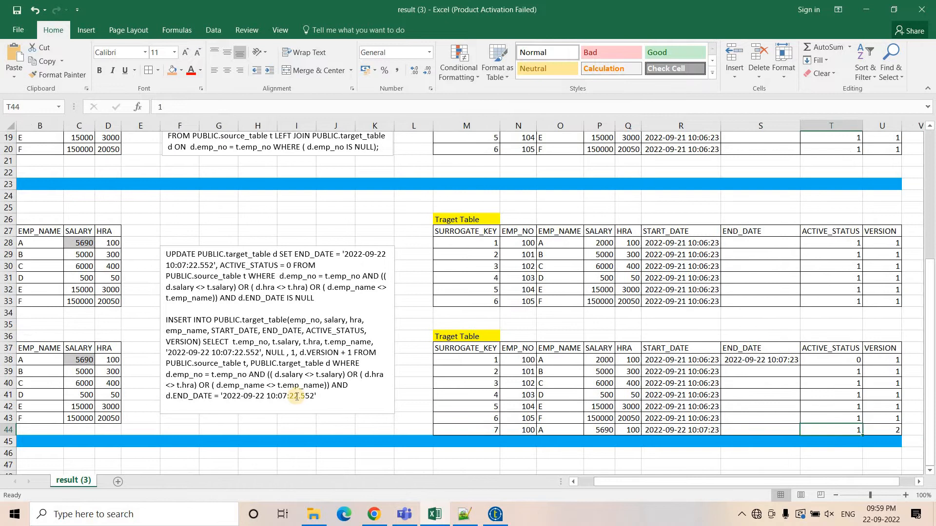
Highlight the INSERT's '1, d.VERSION + 1' expression in the query text box.
click(290, 352)
double_click(293, 352)
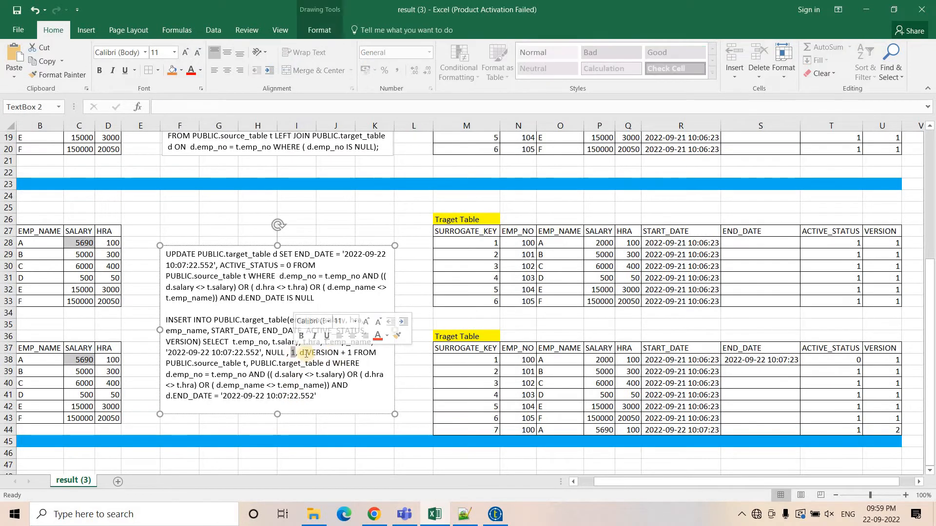
drag(295, 352, 355, 353)
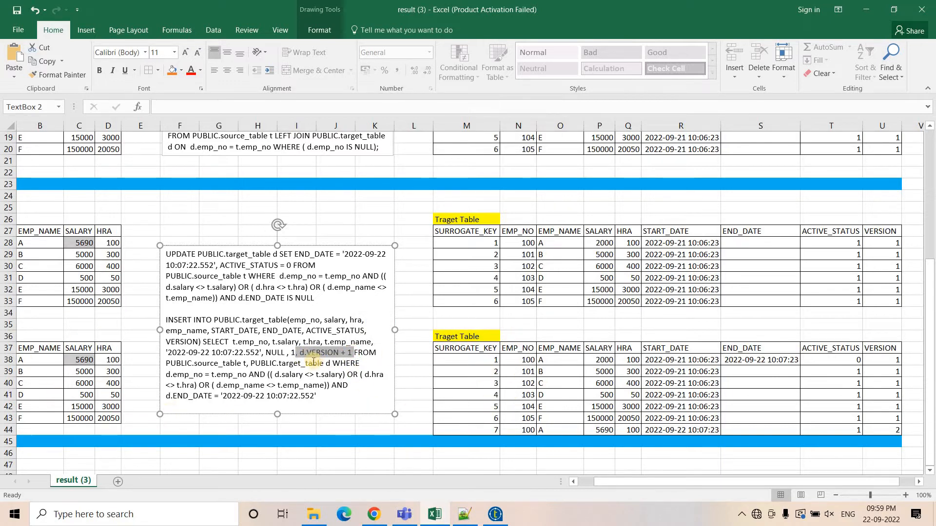
Highlight the FROM clause's PUBLIC.target_table d, the d.emp_no = t.emp_no join and the salary, hra and emp_name change conditions.
click(348, 352)
drag(192, 365, 318, 366)
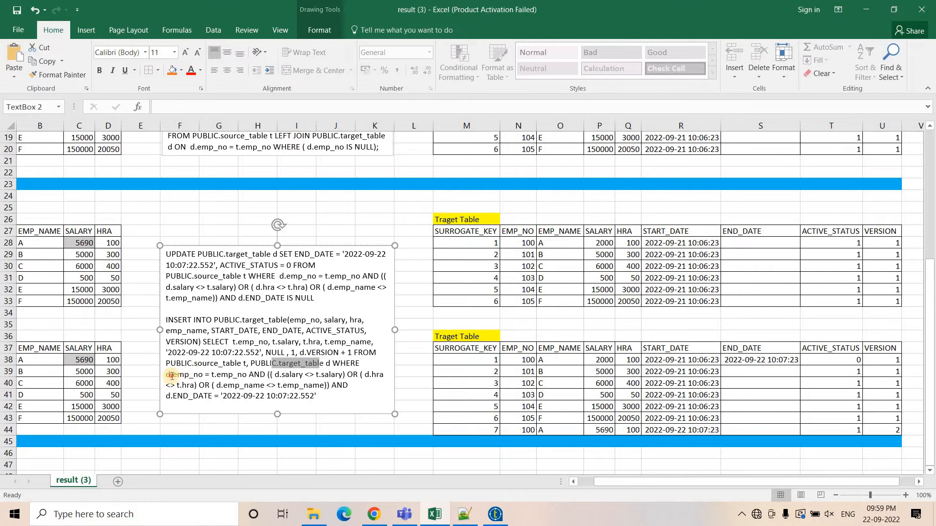
drag(168, 374, 250, 376)
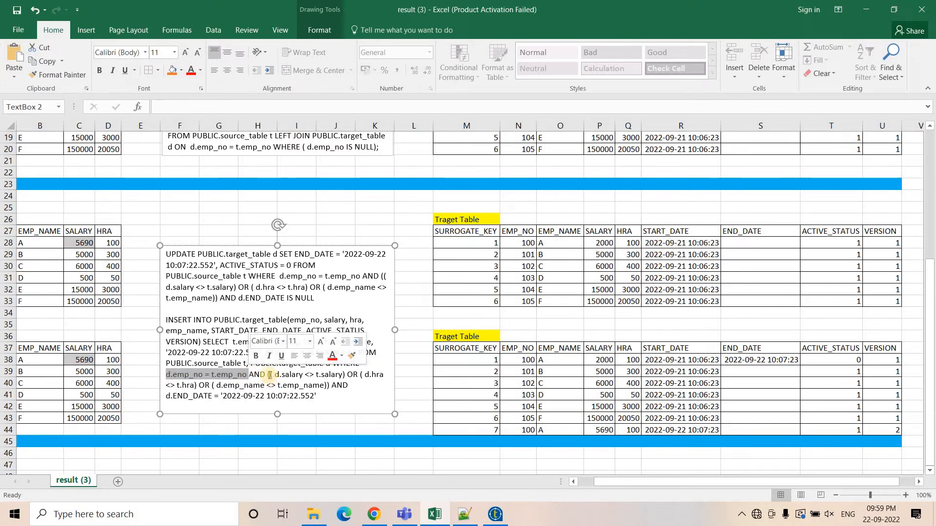
drag(268, 375, 359, 375)
drag(271, 379, 331, 385)
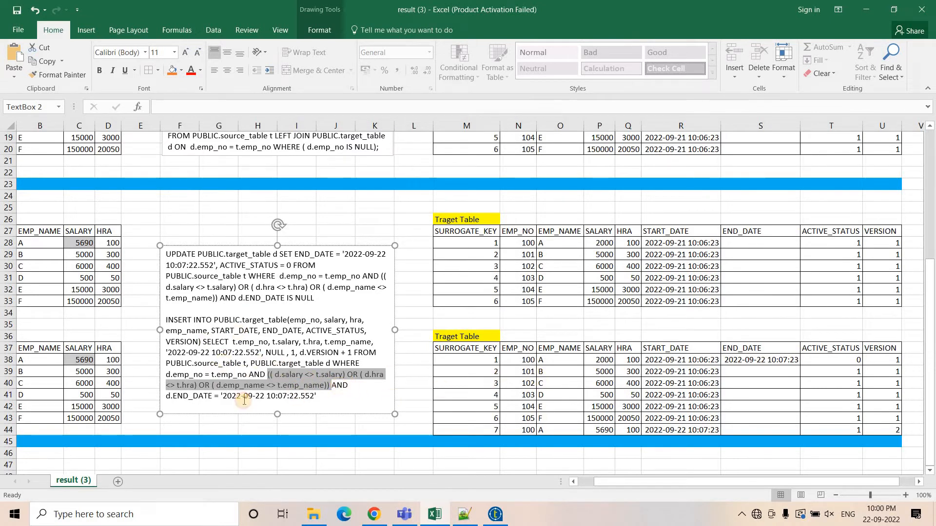
double_click(340, 385)
drag(262, 396, 322, 405)
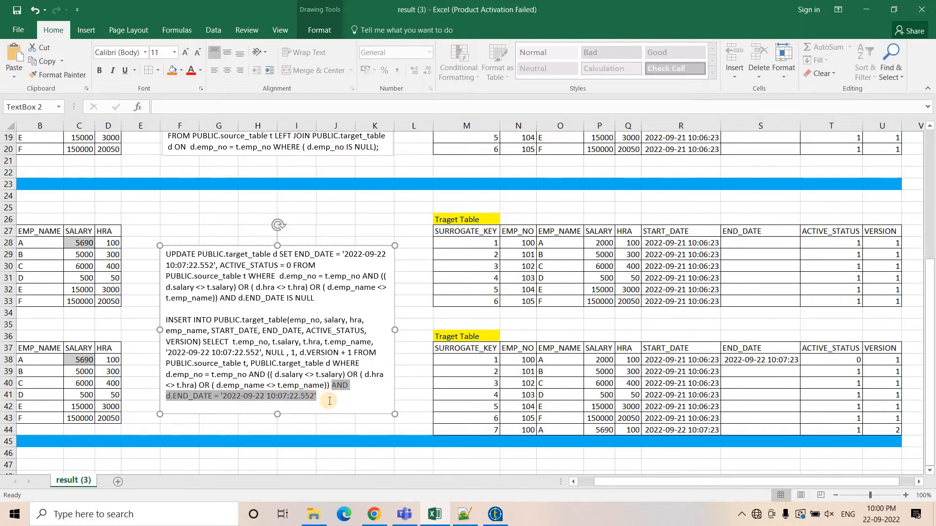
click(329, 400)
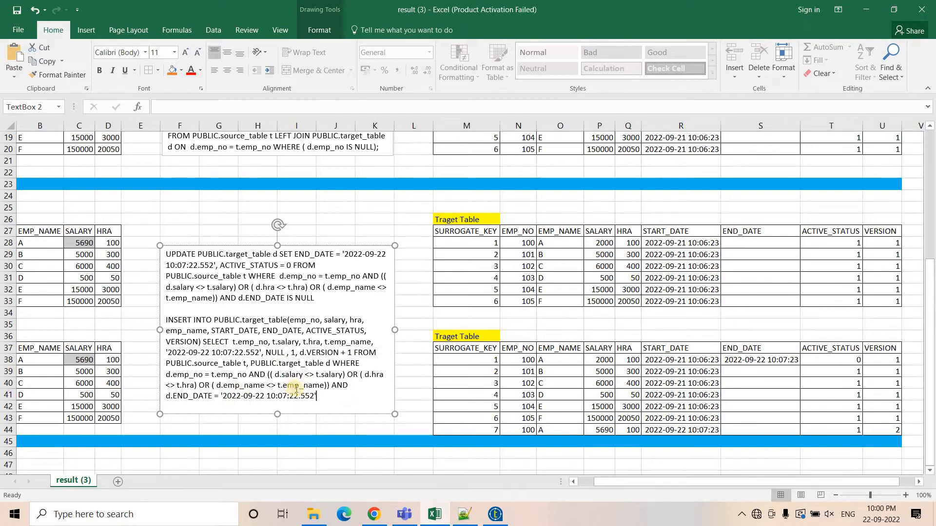
click(742, 358)
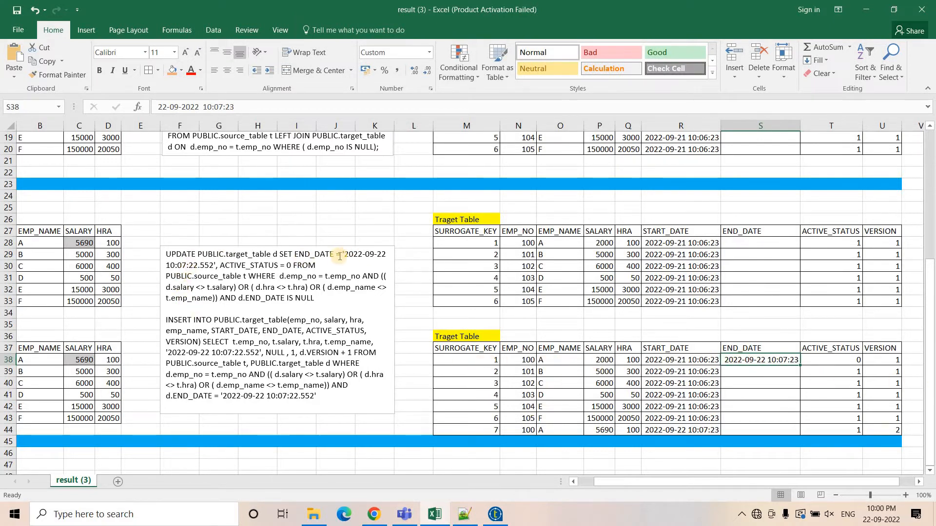
drag(338, 254, 219, 266)
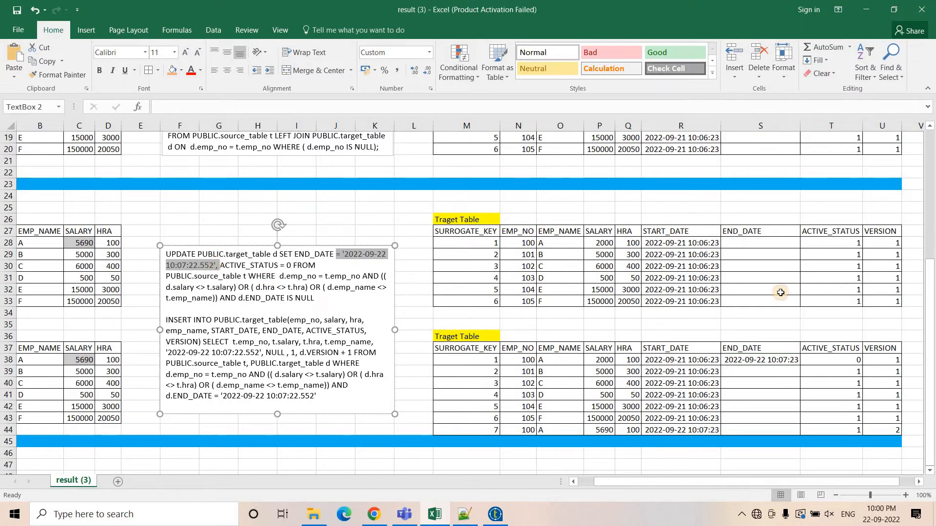
click(772, 359)
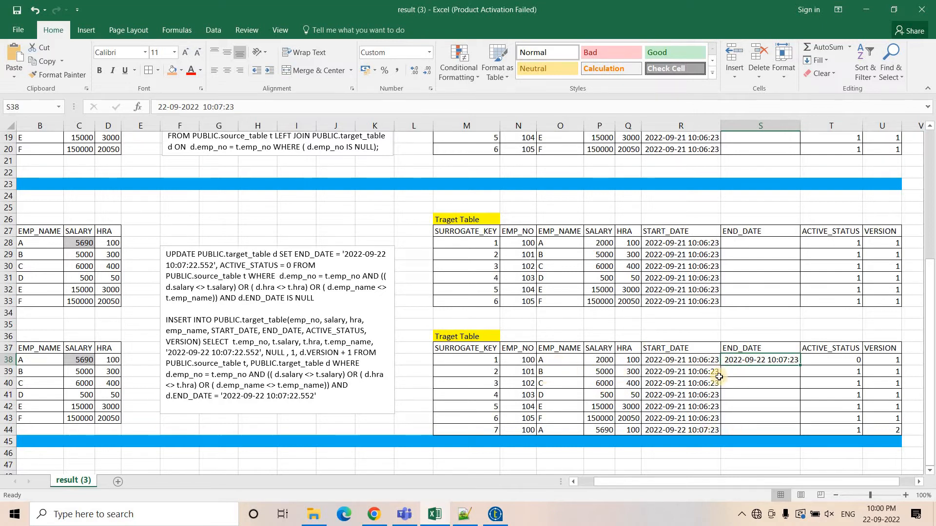
Review the INSERT's d.END_DATE filter and change-detection conditions against the after-run target rows.
double_click(759, 373)
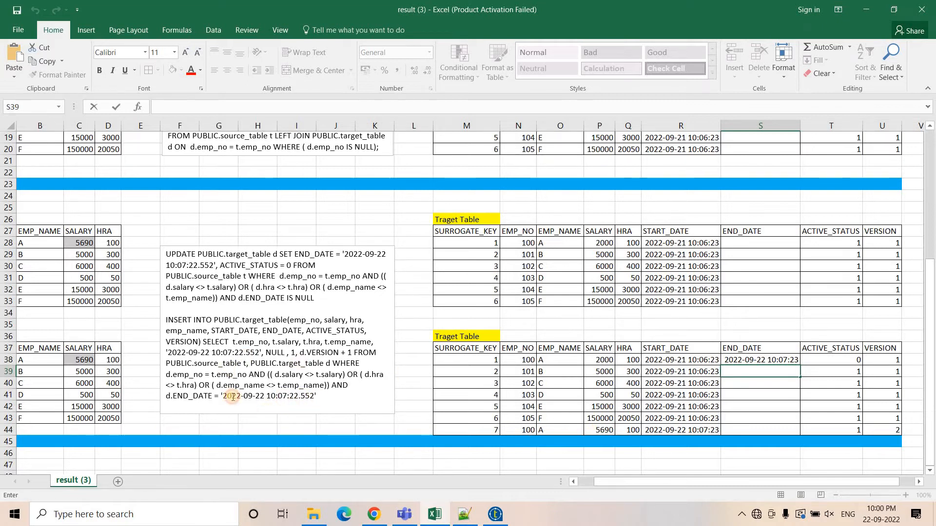
drag(233, 397, 168, 395)
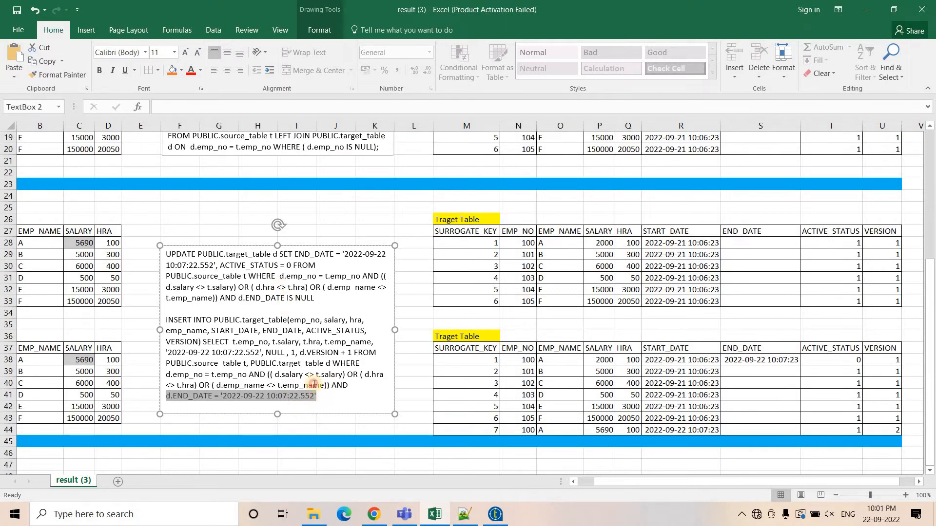
drag(313, 384, 167, 375)
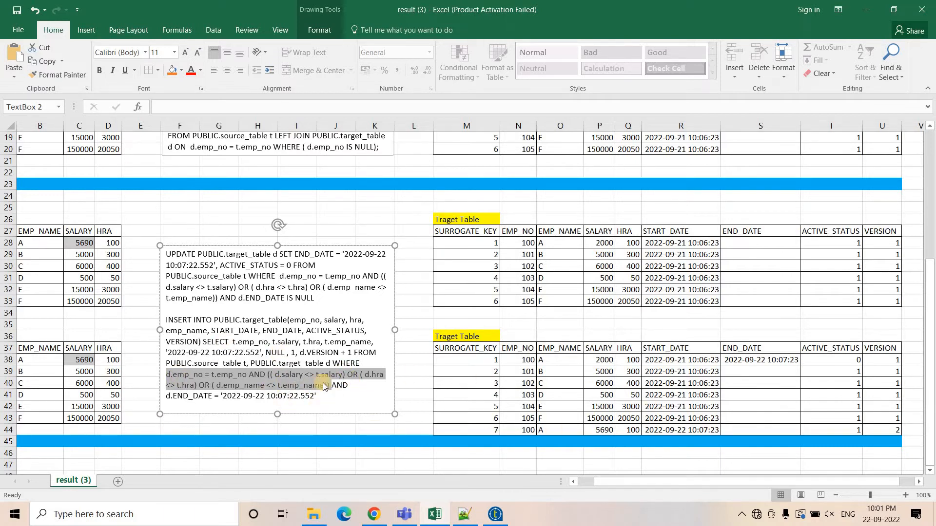
click(216, 351)
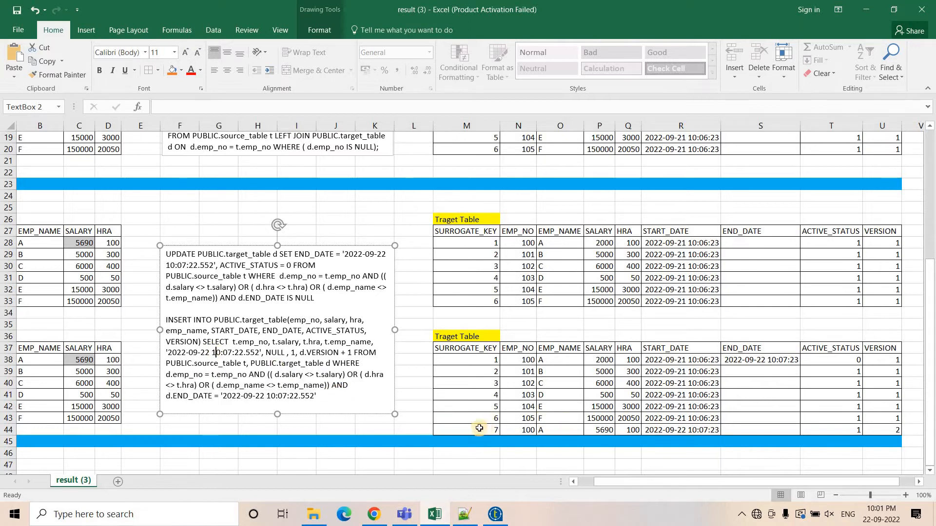
Select the new target row 44 and check its ACTIVE_STATUS and VERSION cells.
drag(479, 427, 691, 430)
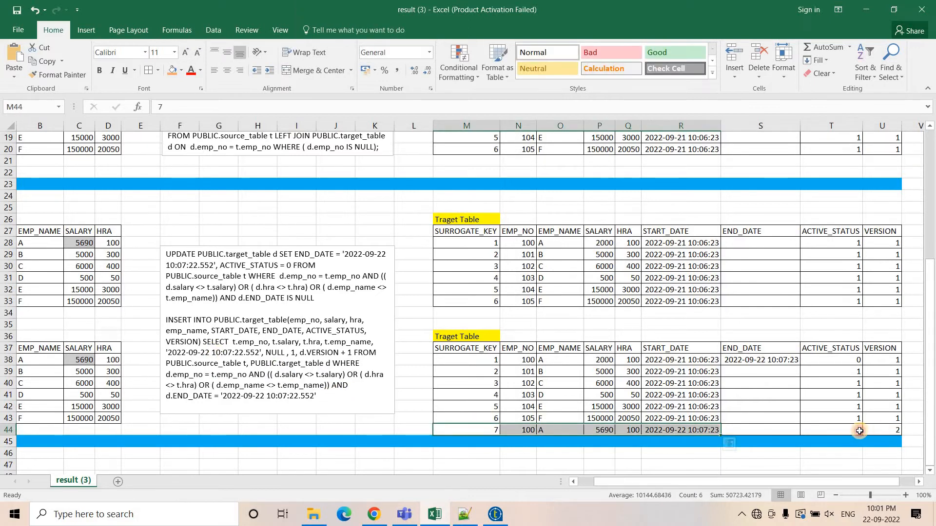
click(817, 429)
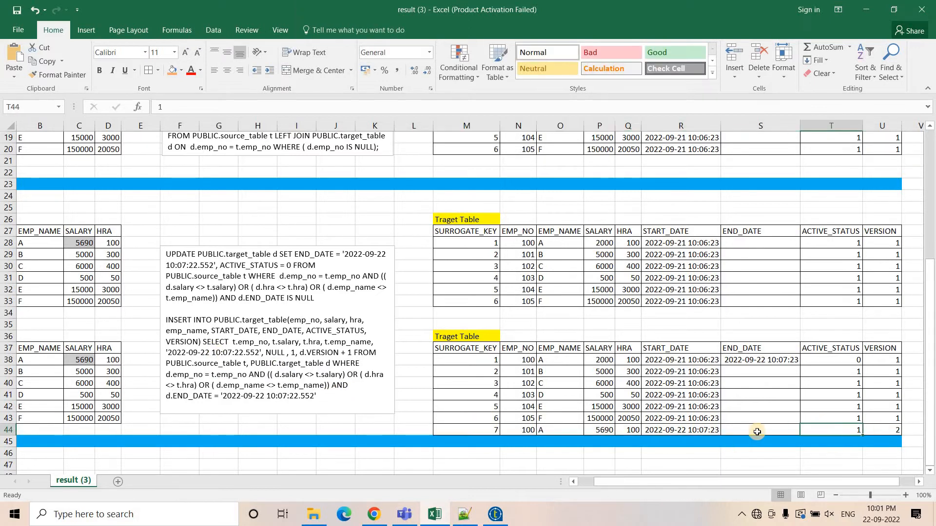
click(888, 430)
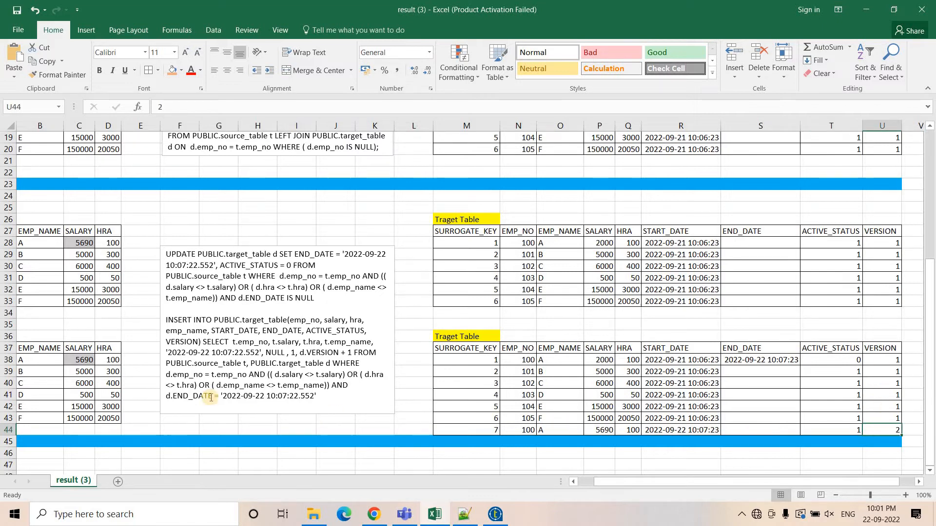
Highlight the END_DATE filter value, then select target row 38 and its VERSION cell.
drag(214, 396, 316, 397)
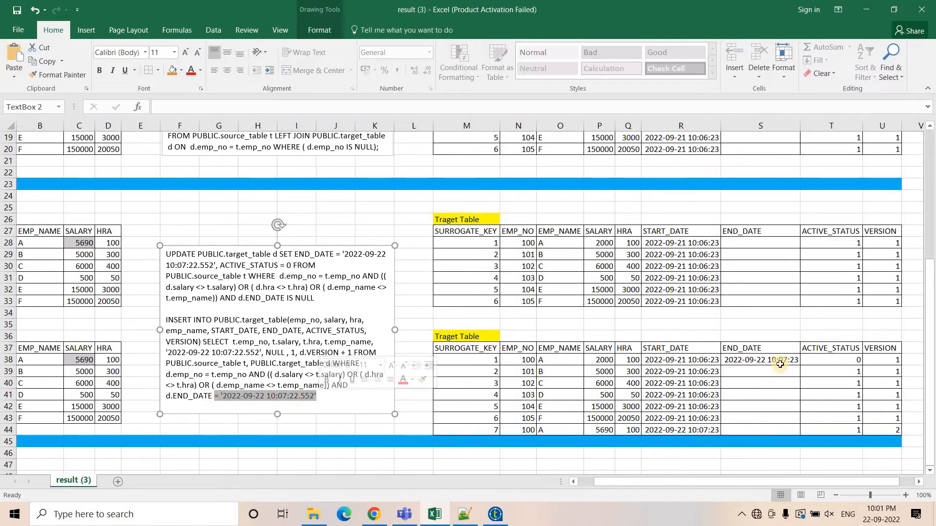
drag(739, 362, 480, 360)
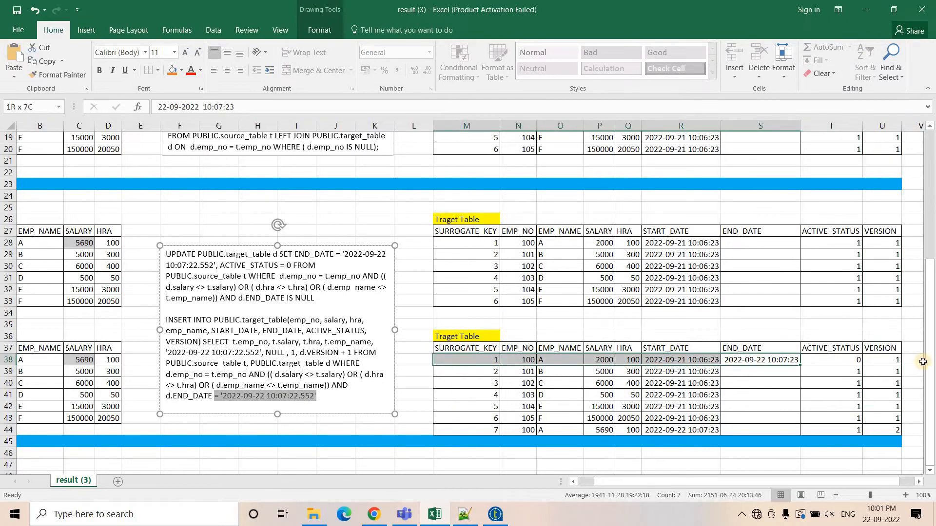
click(894, 360)
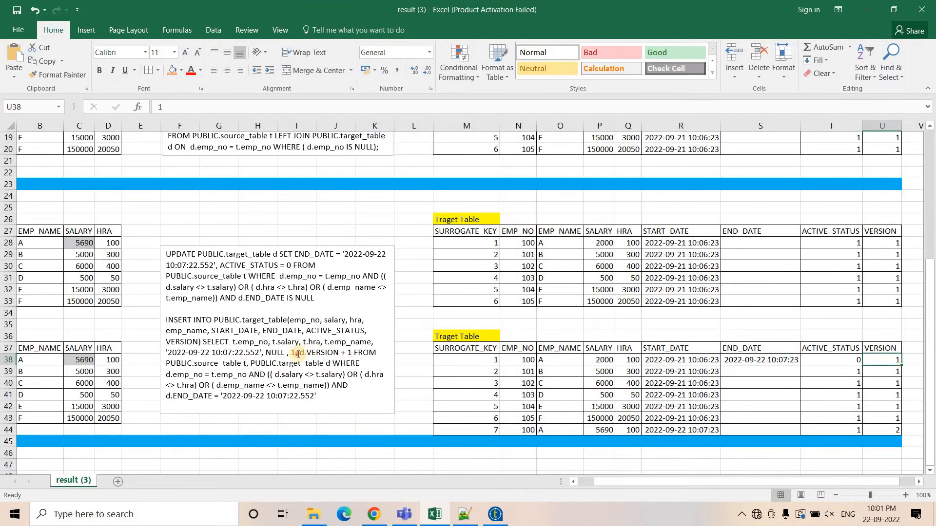
Highlight d.VERSION + 1 and compare the VERSION cells of rows 38 and 44.
drag(295, 353, 353, 353)
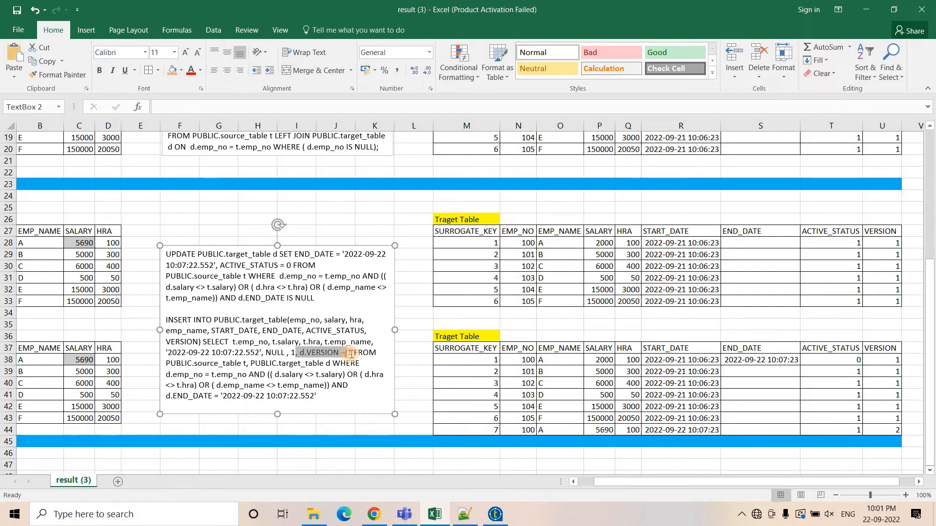
click(889, 364)
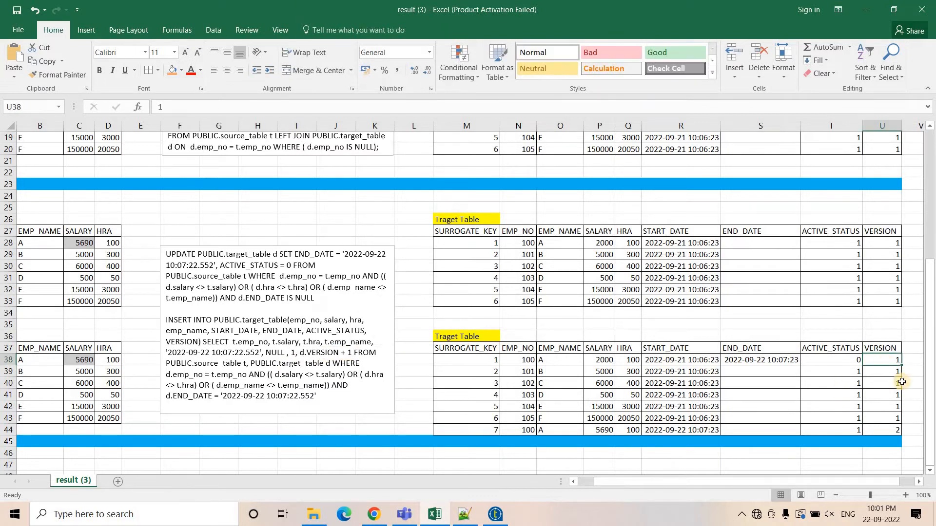
click(889, 427)
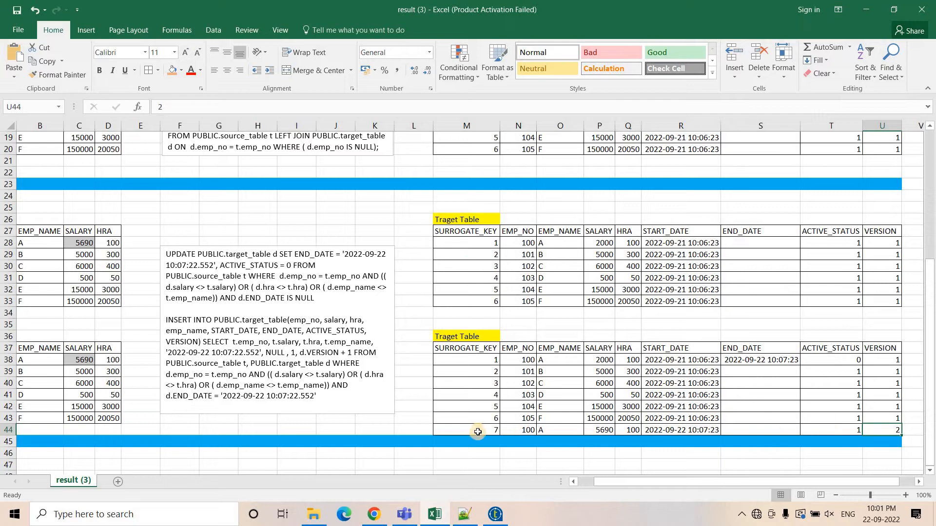
Select the whole after-run target table and scroll the sheet back to show the source tables.
mouse_move(438, 320)
mouse_down()
mouse_move(682, 394)
mouse_move(867, 430)
mouse_up()
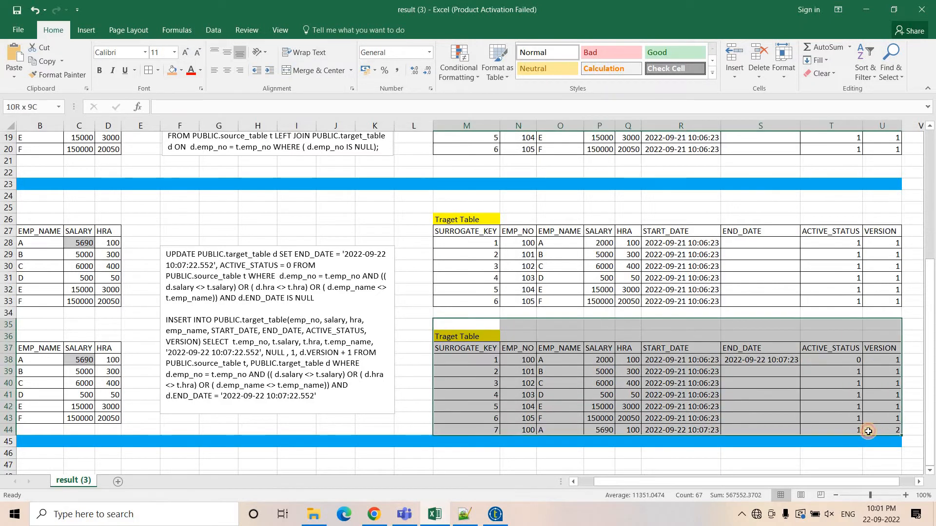
click(335, 404)
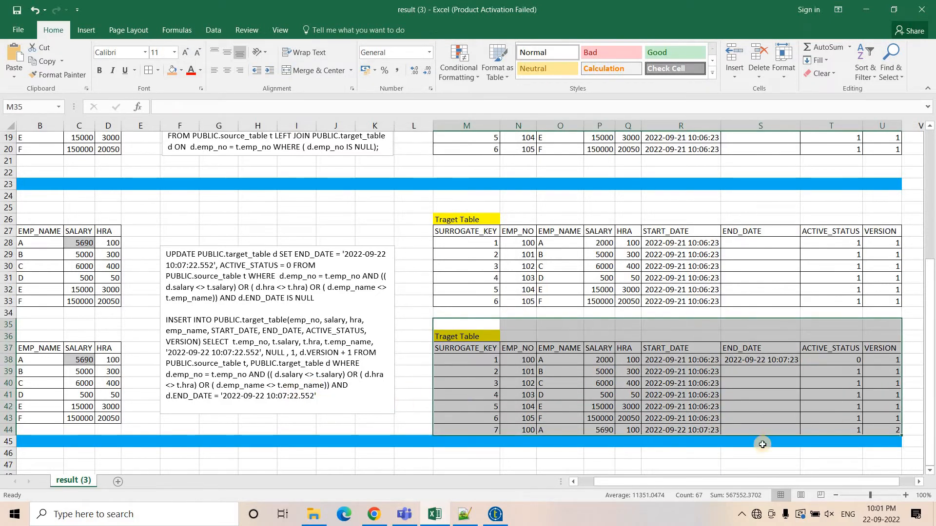
drag(606, 483, 476, 476)
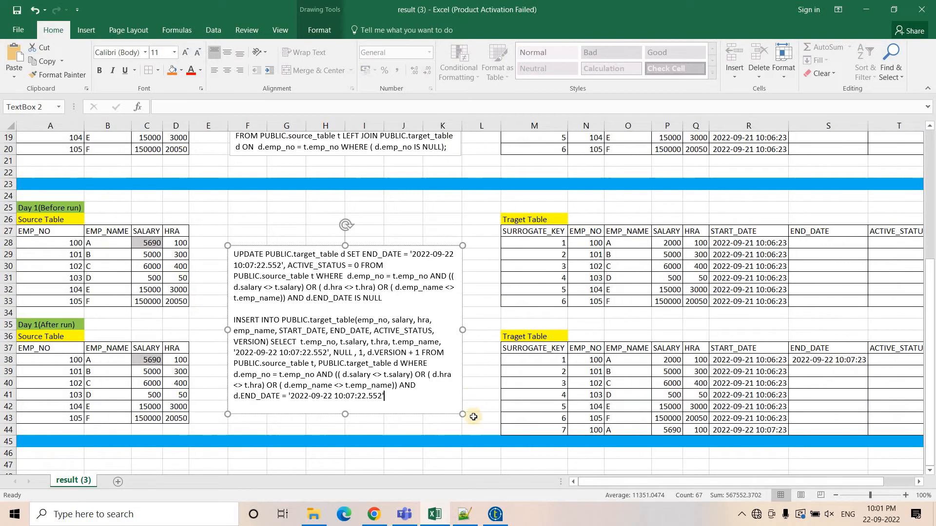
Switch to Talend Open Studio and add a tPrejob component to the testingeltscd1 job canvas.
click(494, 514)
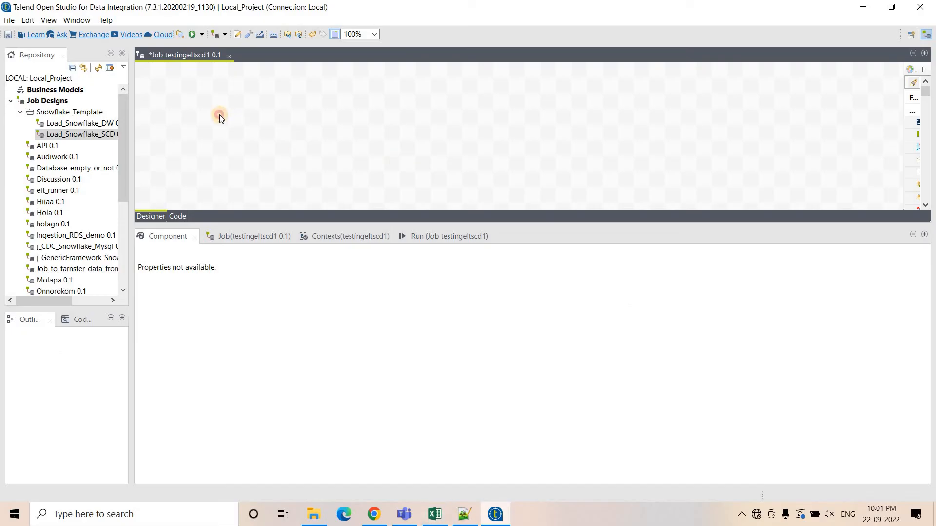
text(t)
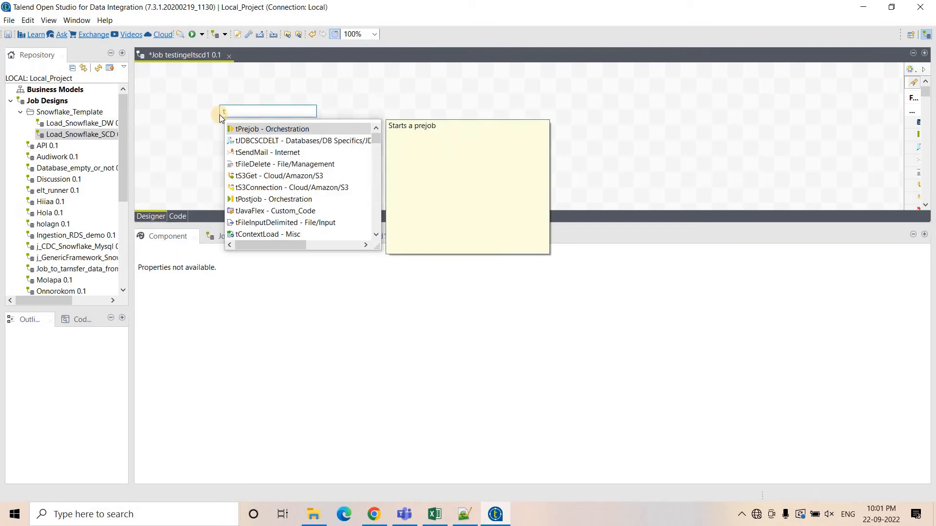
text(PreJo)
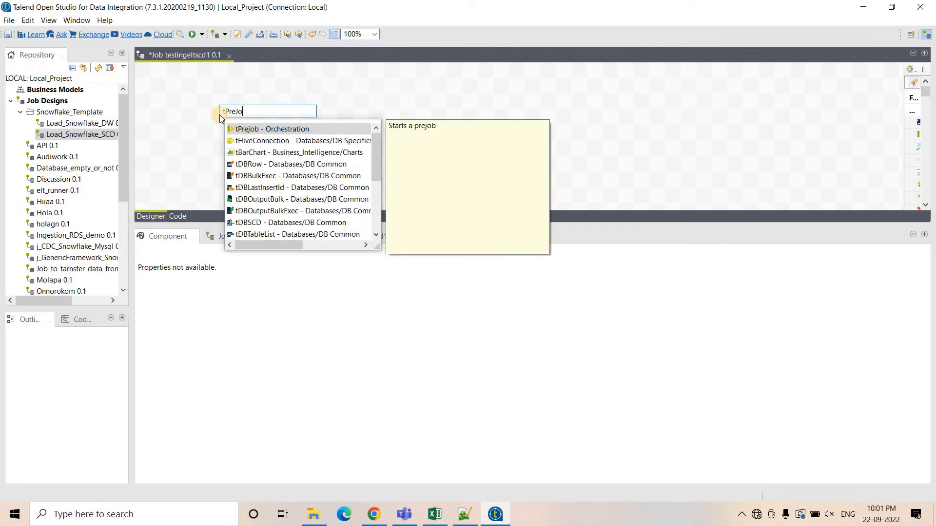
key(Return)
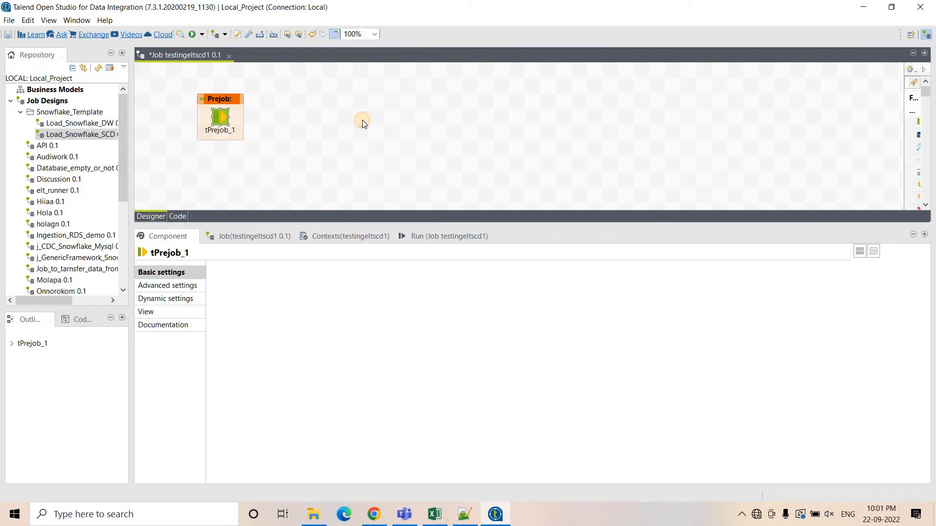
Add a JDBC tDBConnection component beside the tPrejob.
text(tJDBC)
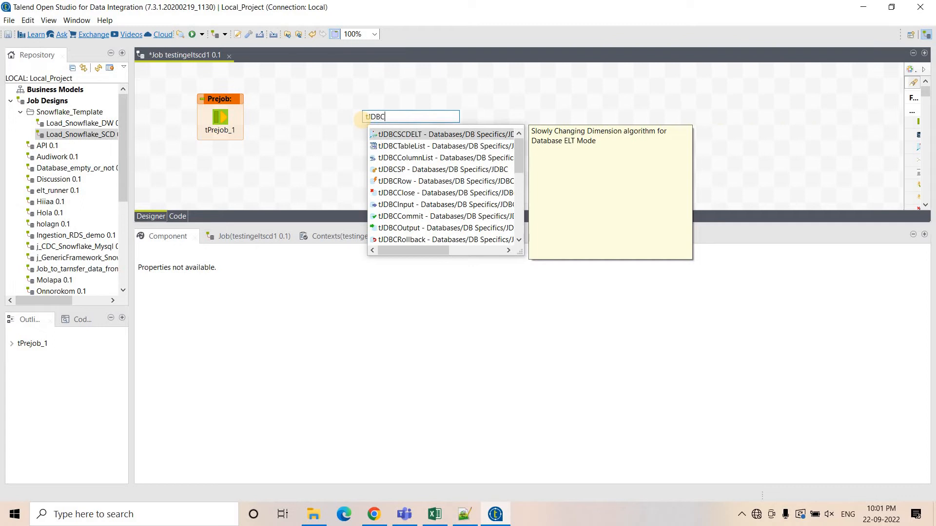
key(Return)
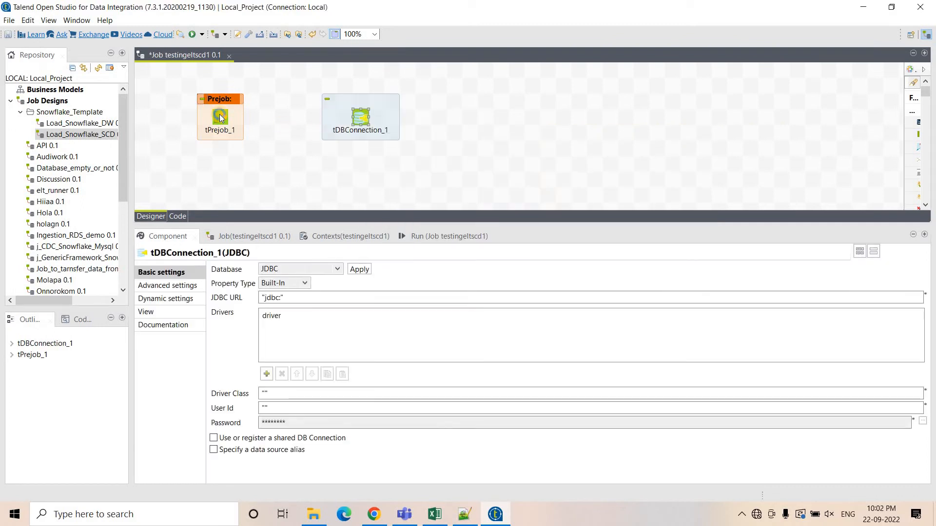
Connect tPrejob_1 to tDBConnection_1 with an On Component Ok trigger.
click(219, 116)
right_click(220, 113)
mouse_move(246, 122)
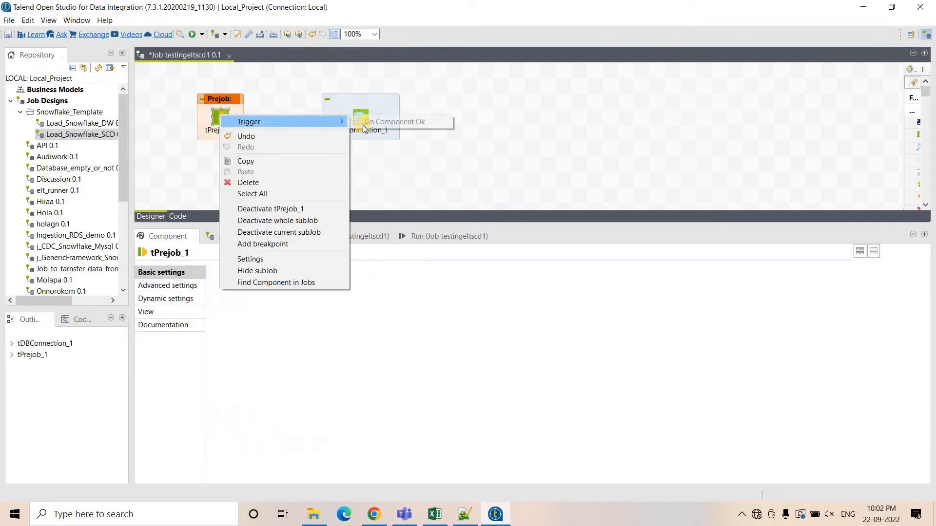
click(387, 122)
click(361, 118)
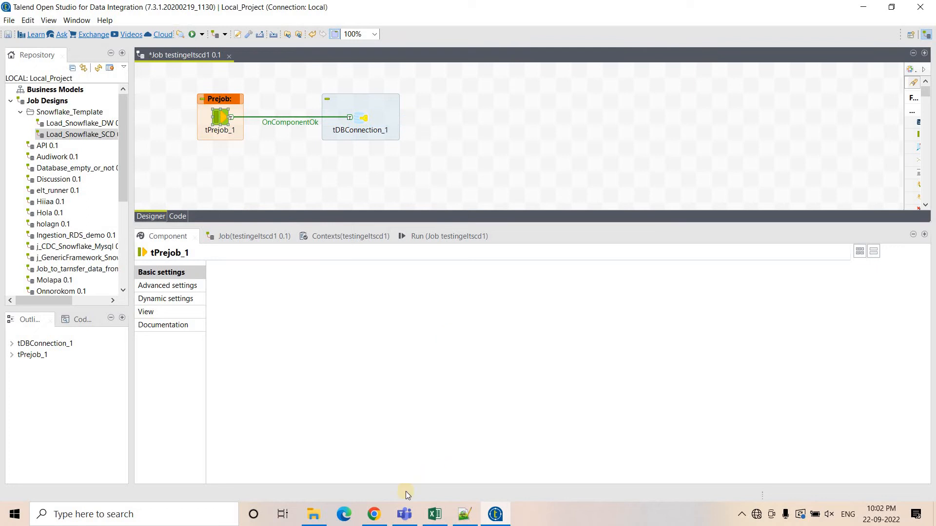
Switch to the Snowflake worksheet in the browser.
click(382, 513)
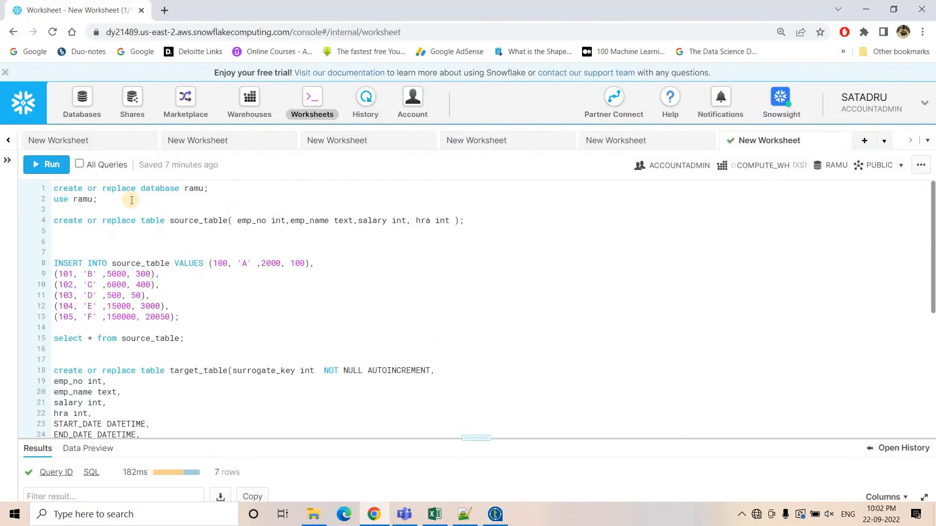
Run the statements that create the ramu database and the source_table with emp_no, emp_name, salary and hra columns.
drag(98, 199, 8, 179)
click(36, 166)
drag(476, 438, 475, 357)
click(53, 189)
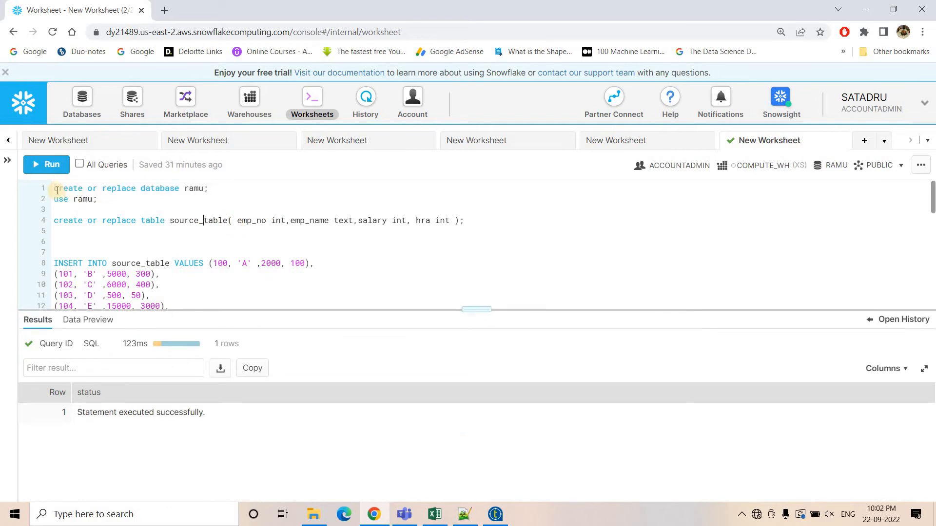
click(58, 174)
click(78, 285)
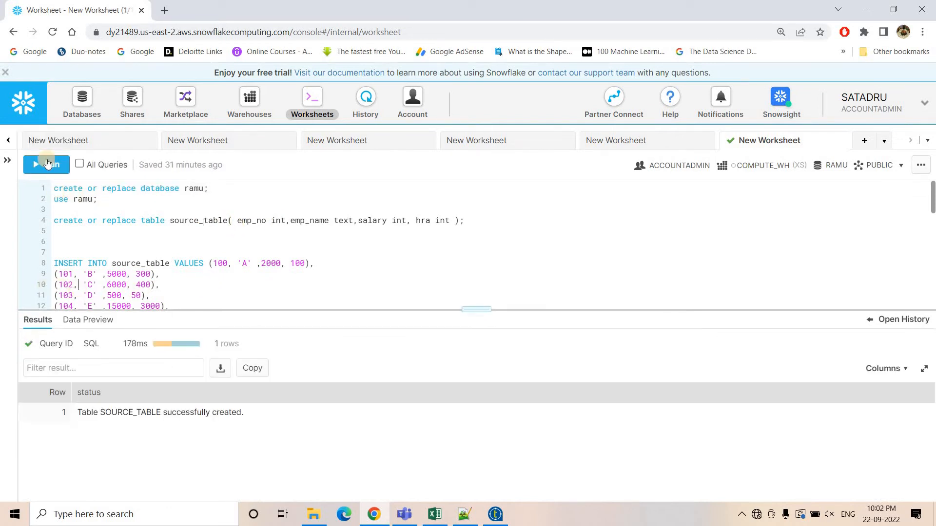
Run the INSERT of the six employee rows into source_table and query source_table to review them.
key(ctrl+Return)
scroll(136, 273, down, 3)
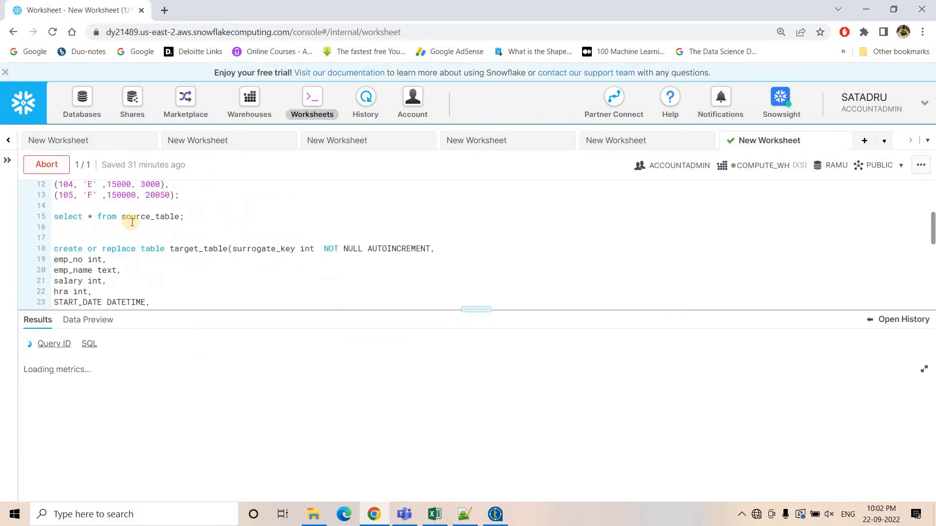
click(136, 217)
click(45, 173)
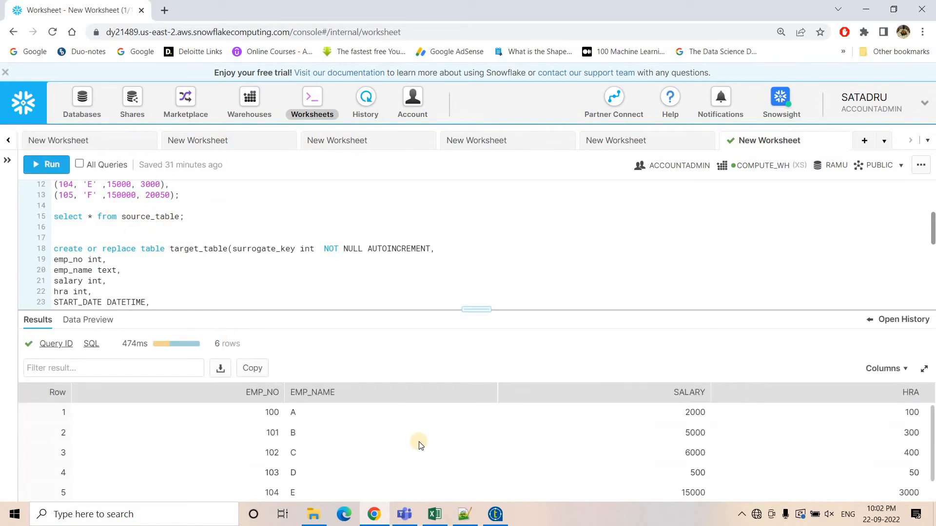
scroll(516, 479, down, 1)
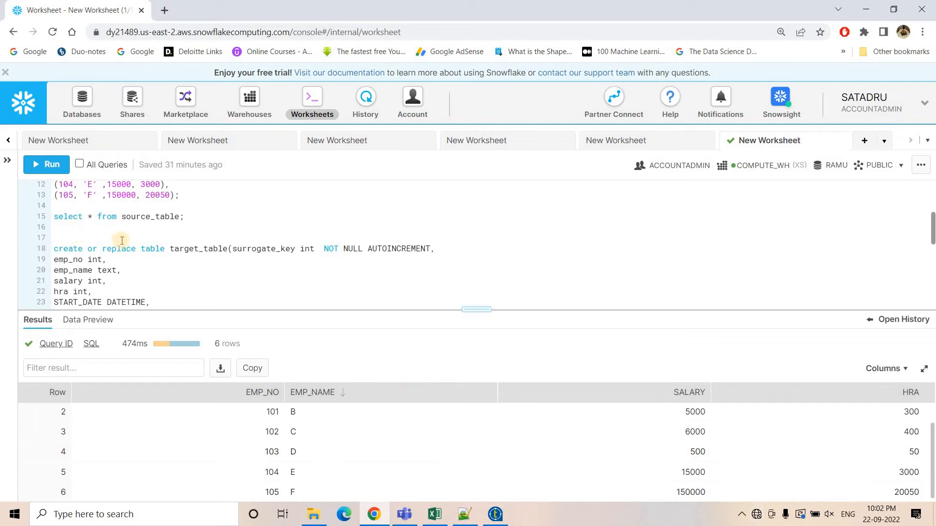
scroll(190, 271, down, 2)
Run the CREATE statement for target_table with an autoincrement surrogate_key, START_DATE, END_DATE, ACTIVE_STATUS and VERSION columns.
drag(224, 290, 58, 195)
click(305, 232)
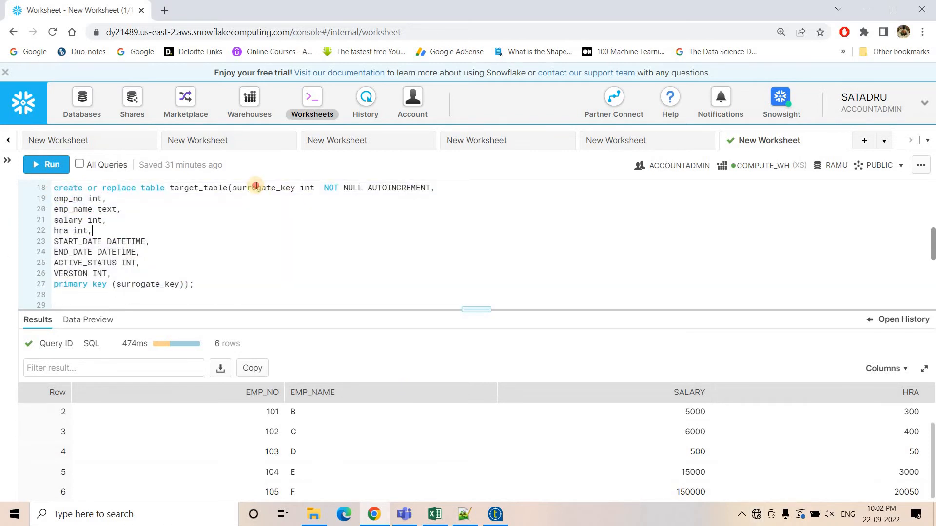
double_click(277, 188)
double_click(392, 189)
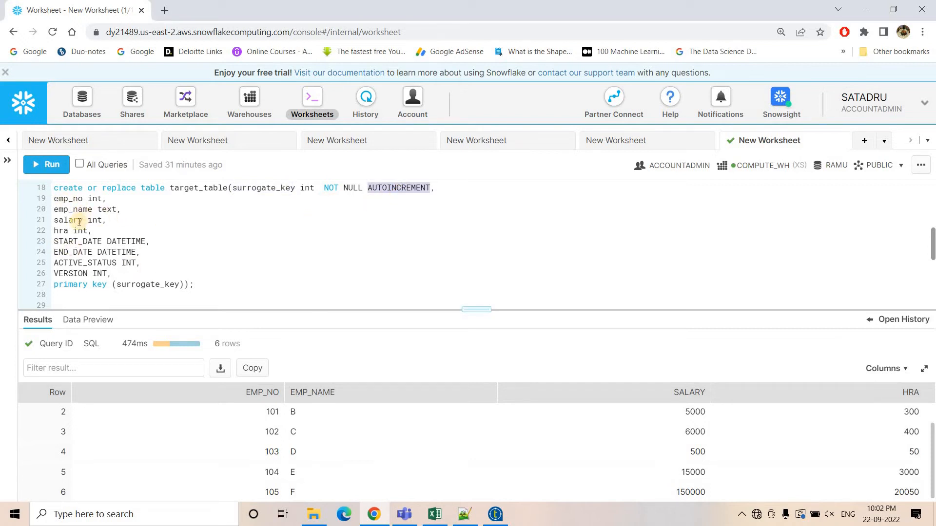
drag(53, 198, 93, 231)
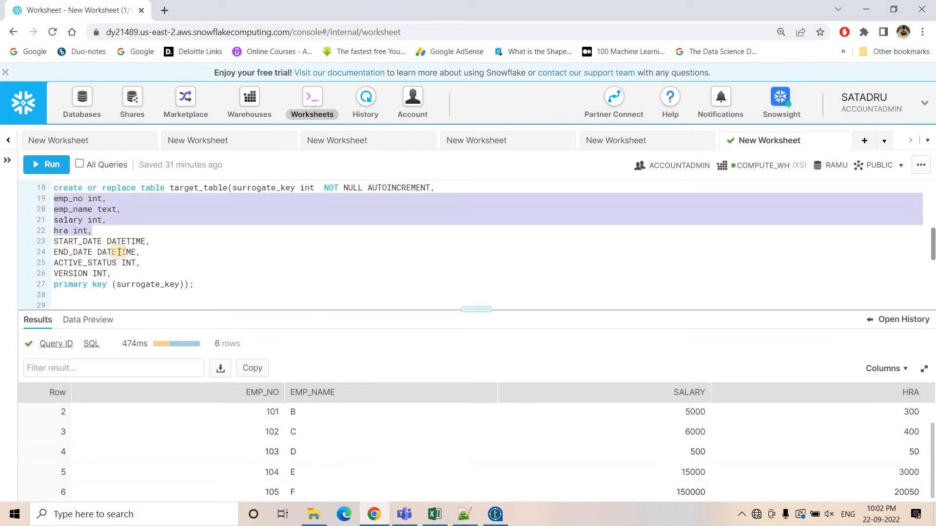
click(126, 240)
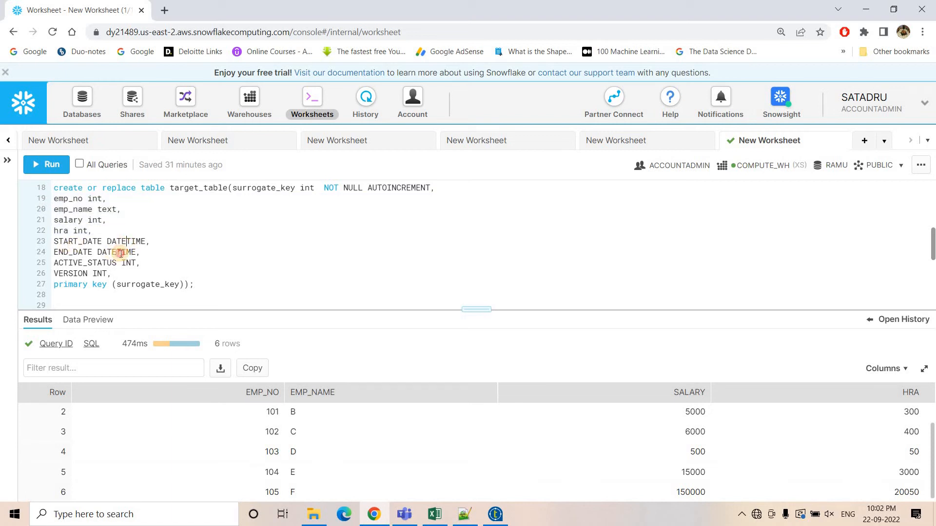
click(122, 252)
click(88, 264)
drag(69, 284, 184, 282)
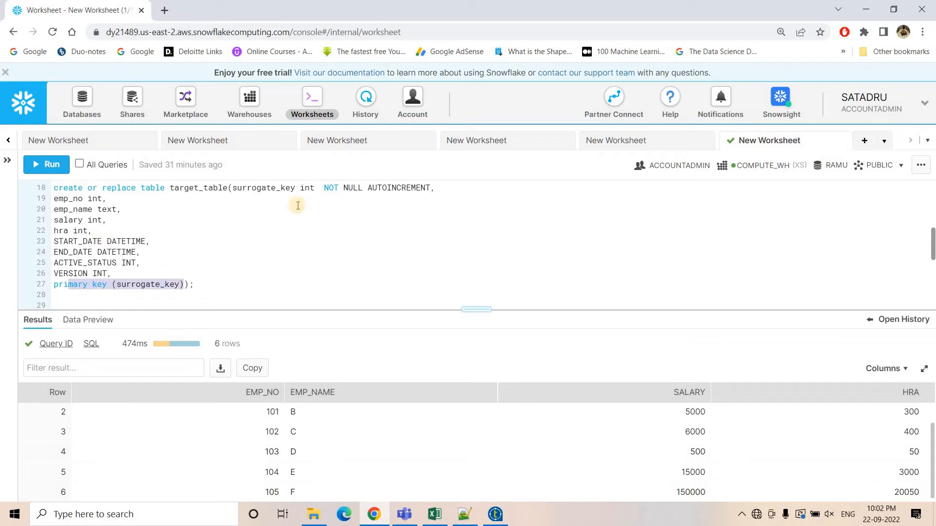
click(62, 190)
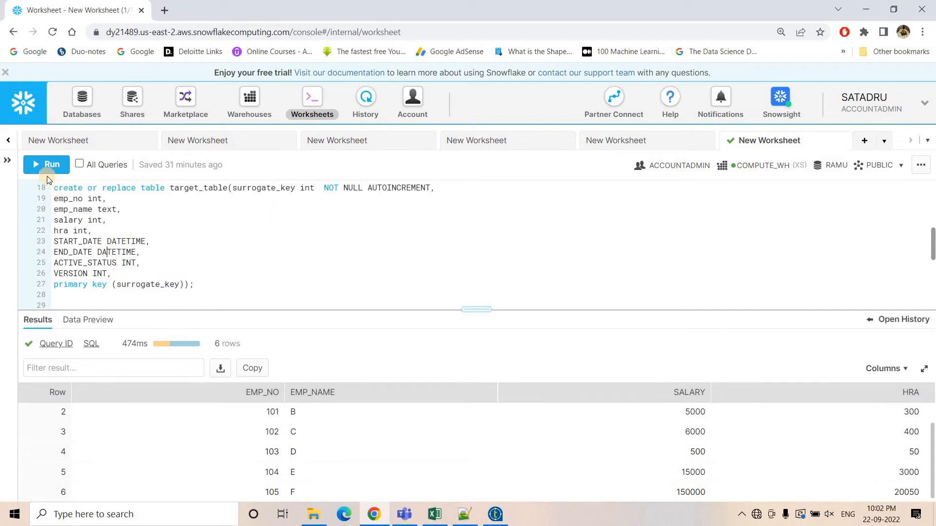
click(47, 164)
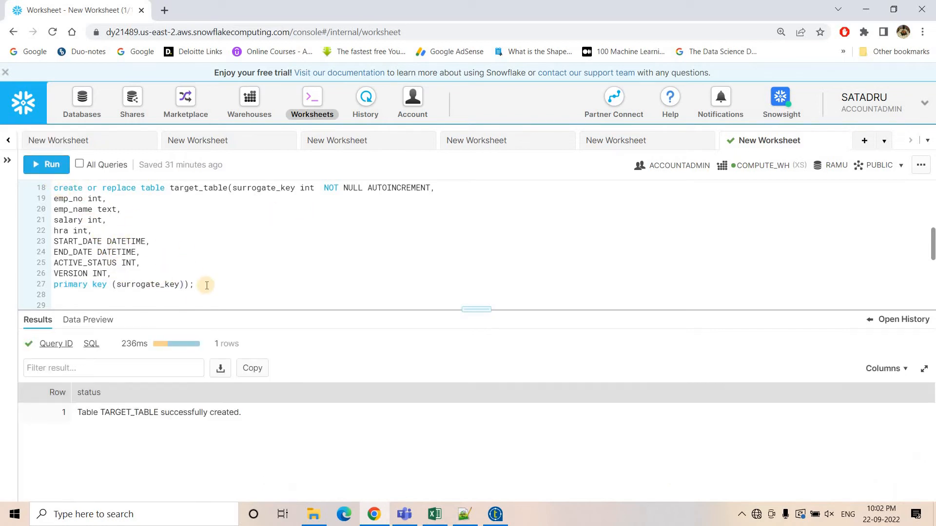
Query target_table to check its columns.
scroll(132, 259, down, 1)
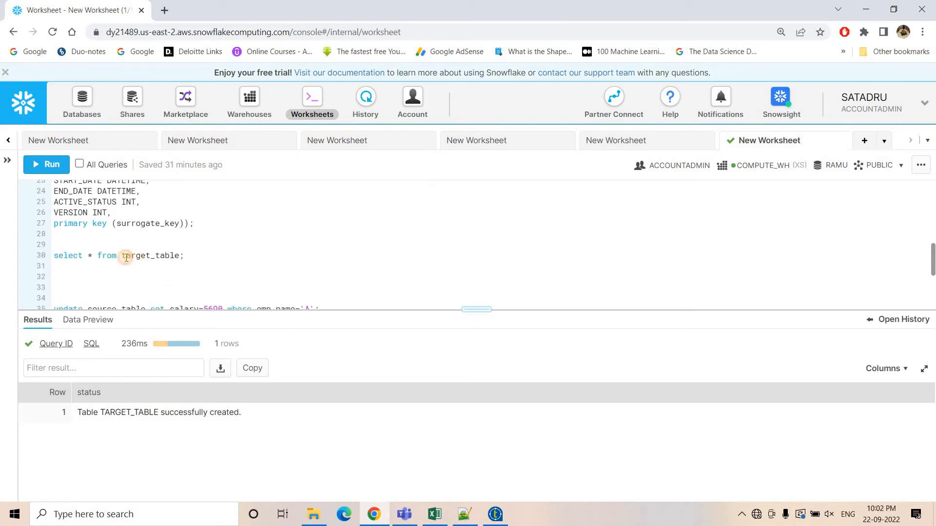
click(44, 170)
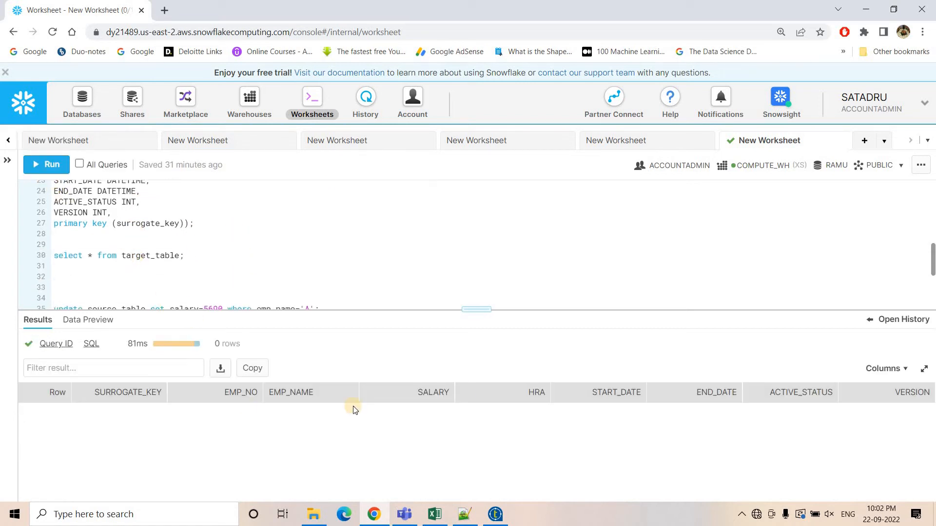
Set tDBConnection_1's JDBC URL to the Snowflake URL expression built from the snowflake_account, warehouse, db and schemaName context variables.
click(495, 513)
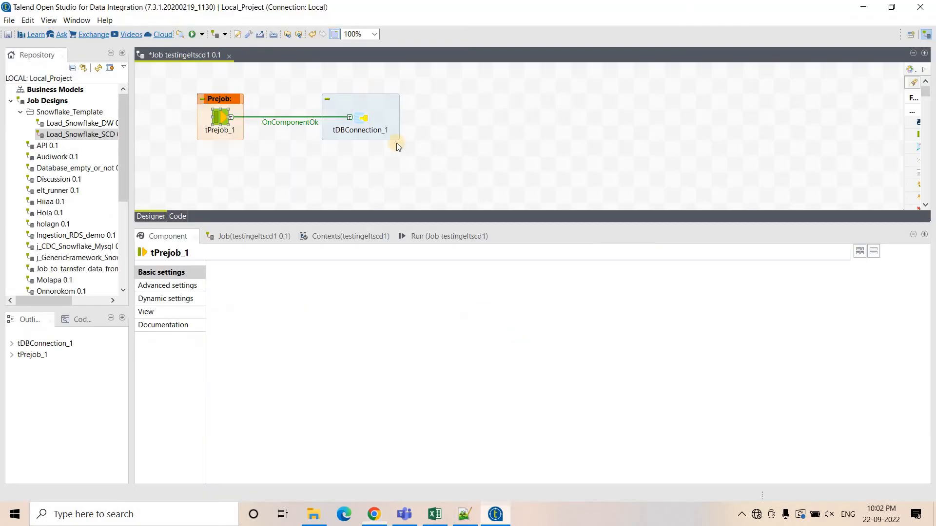
click(357, 120)
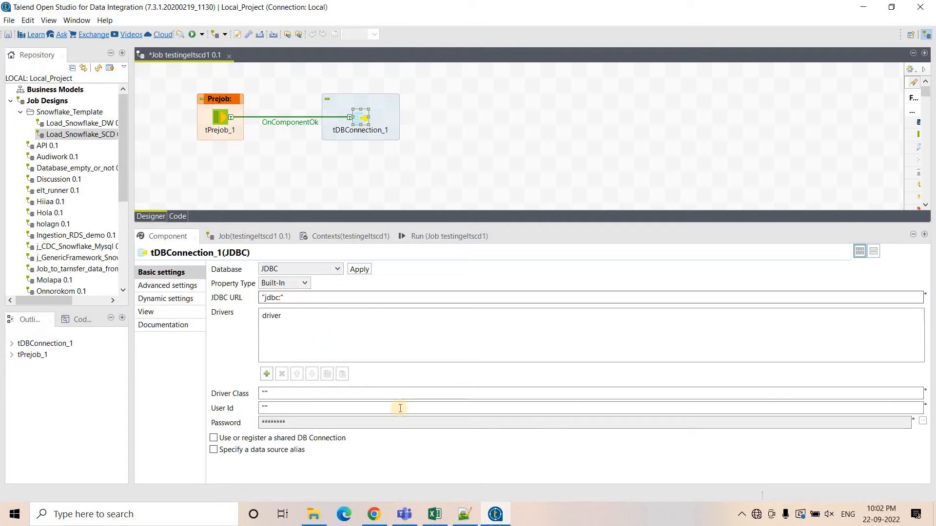
click(464, 514)
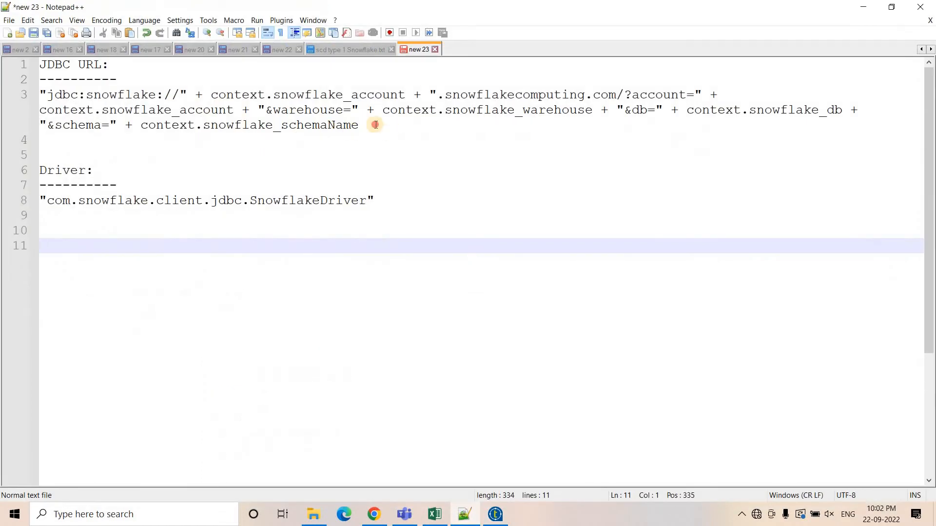
drag(376, 125, 19, 92)
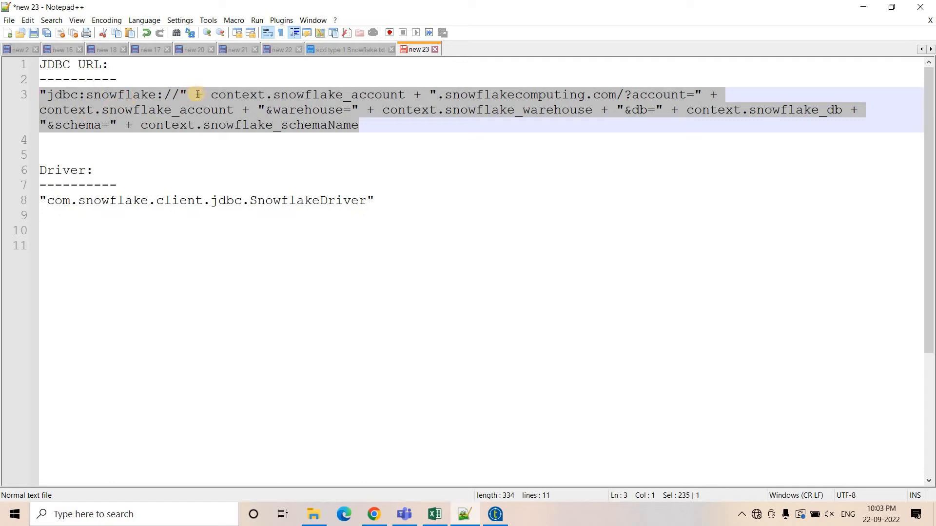
click(125, 95)
drag(210, 94, 405, 94)
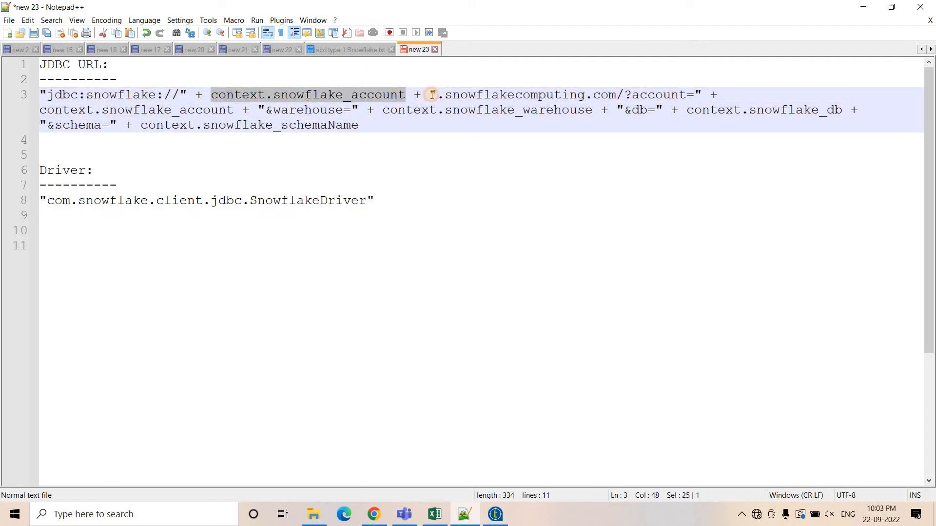
double_click(665, 94)
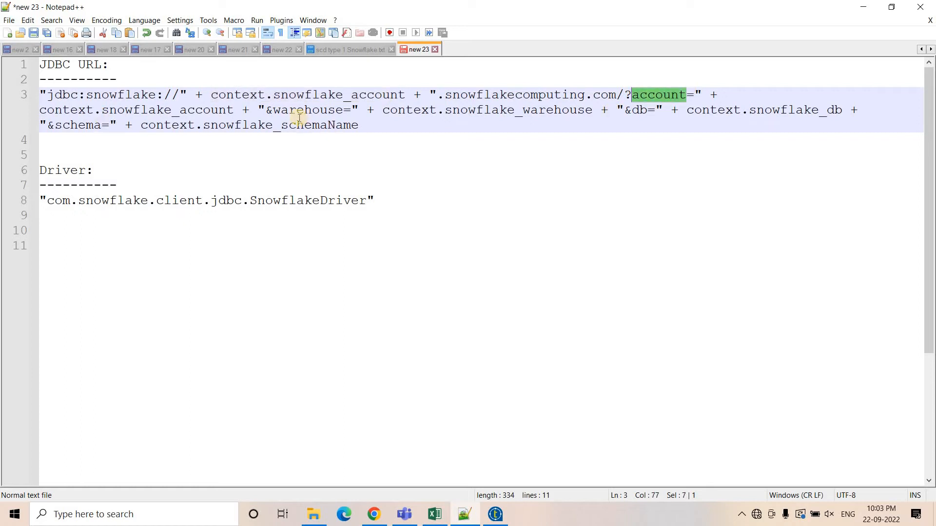
double_click(309, 109)
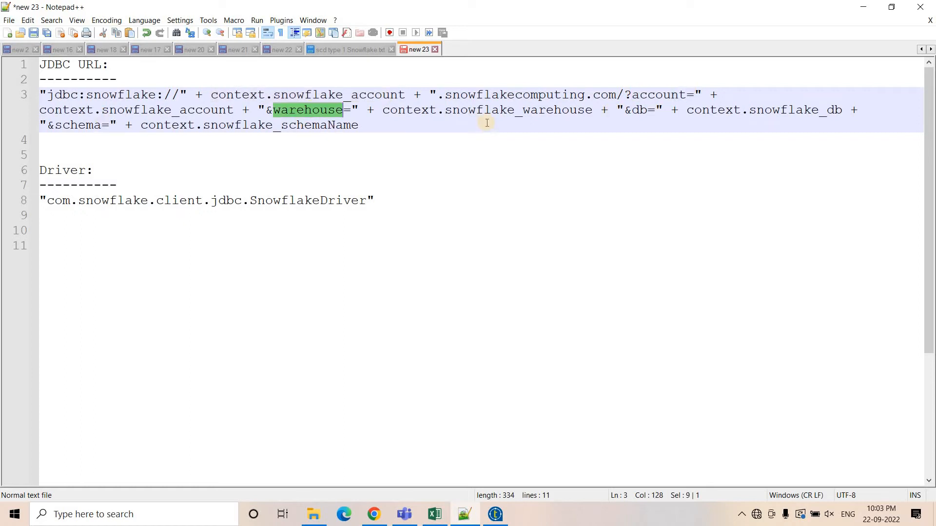
double_click(635, 109)
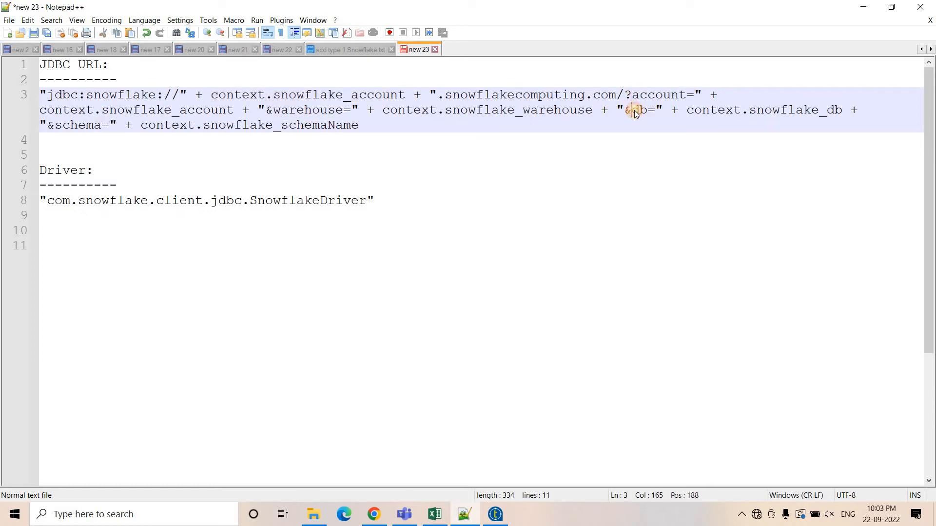
double_click(242, 127)
drag(388, 132, 40, 94)
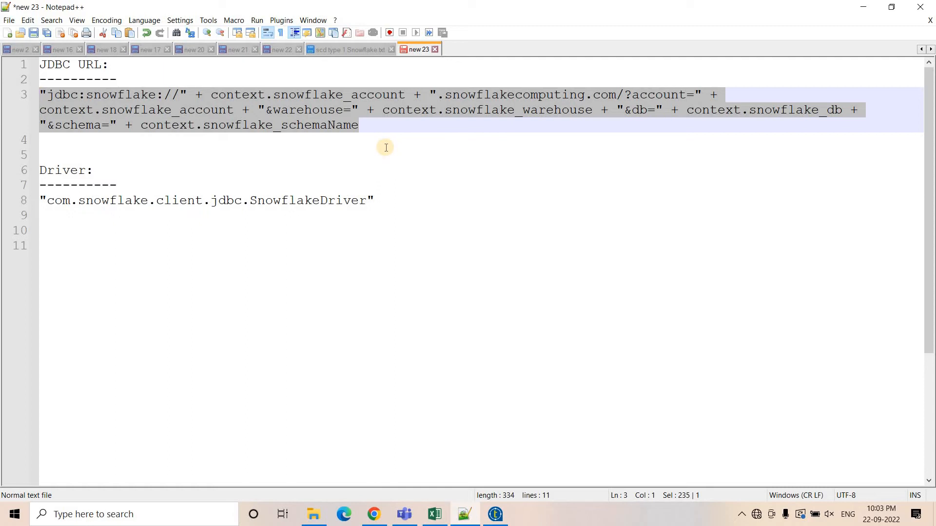
click(495, 514)
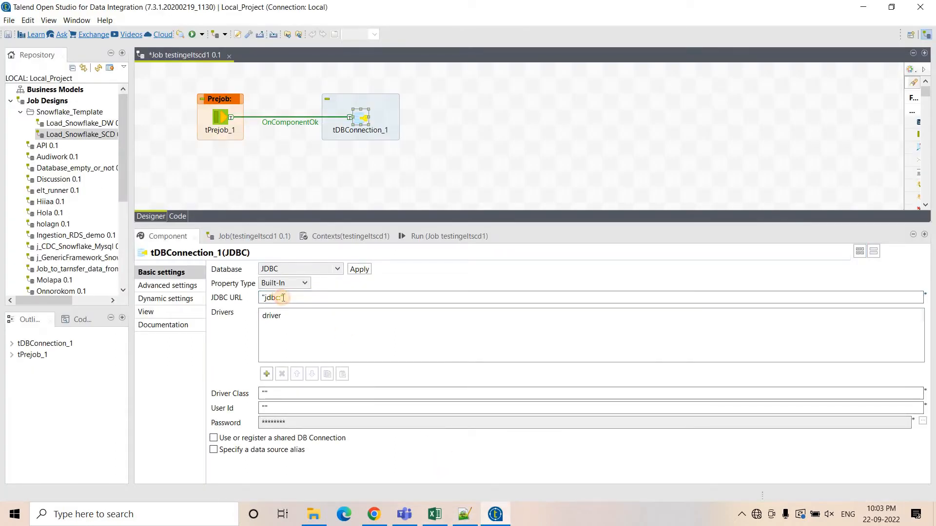
key(ctrl+v)
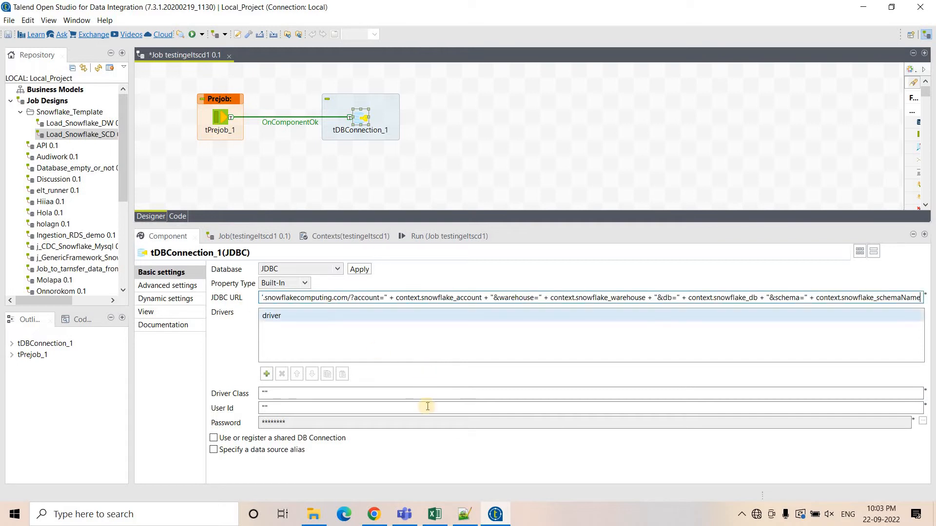
Add a job context variable named snowflake_account of type String.
key(alt+Tab)
click(366, 97)
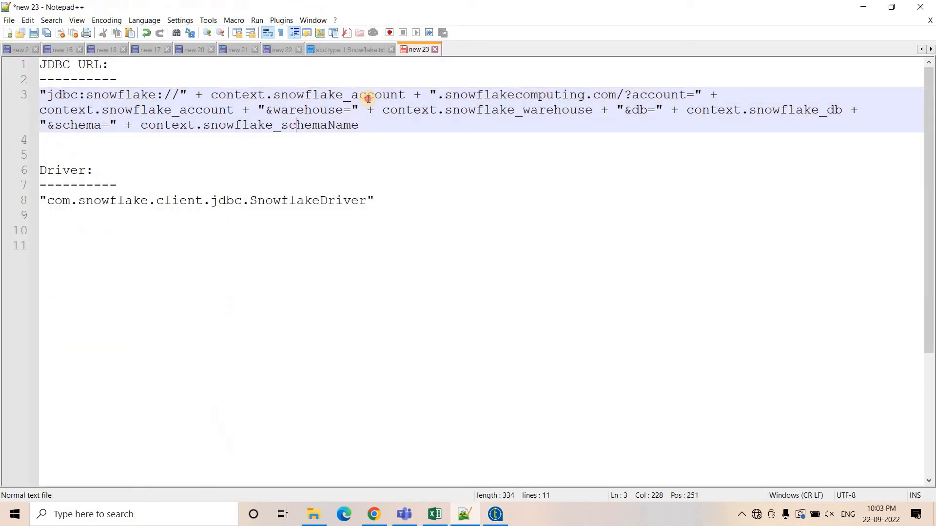
double_click(365, 97)
key(ctrl+c)
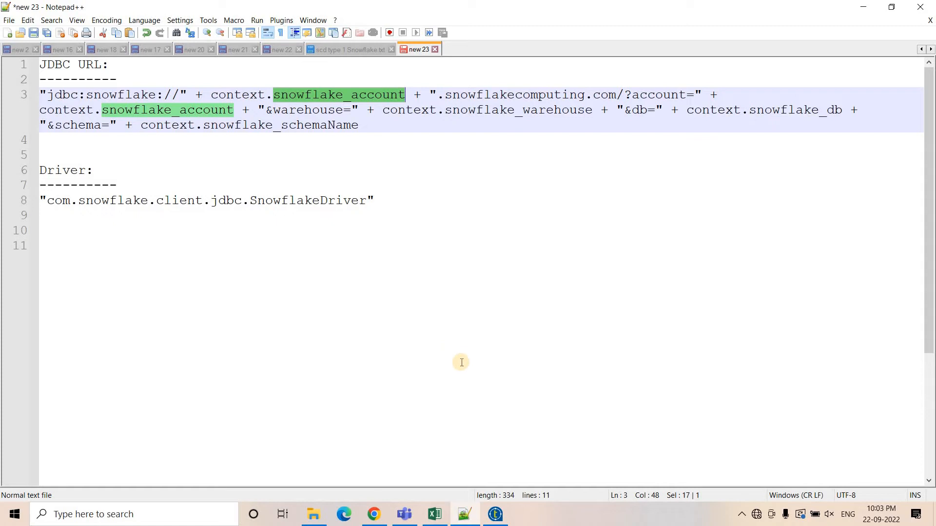
key(alt+Tab)
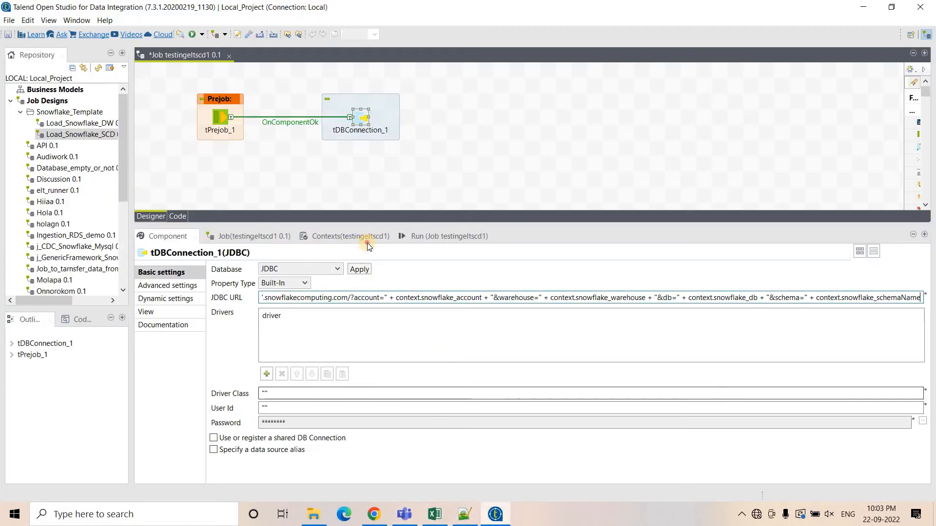
click(366, 240)
click(147, 466)
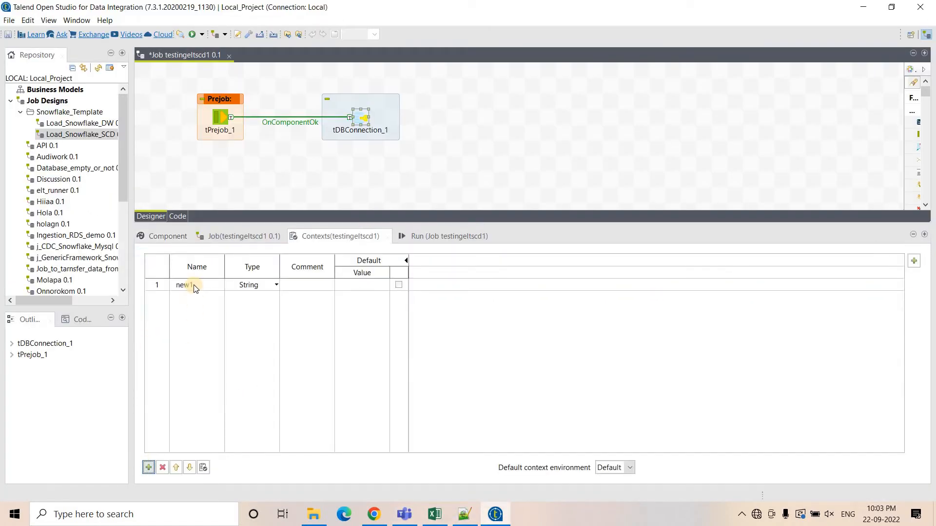
click(194, 285)
key(ctrl+a)
key(ctrl+v)
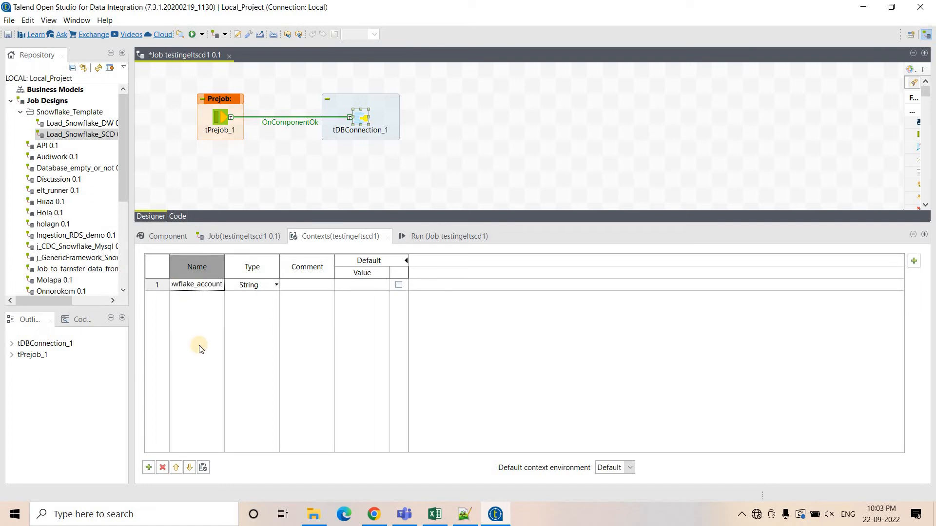
Set the snowflake_account context value to the Snowflake account identifier copied from the worksheet's browser URL.
click(199, 345)
click(355, 286)
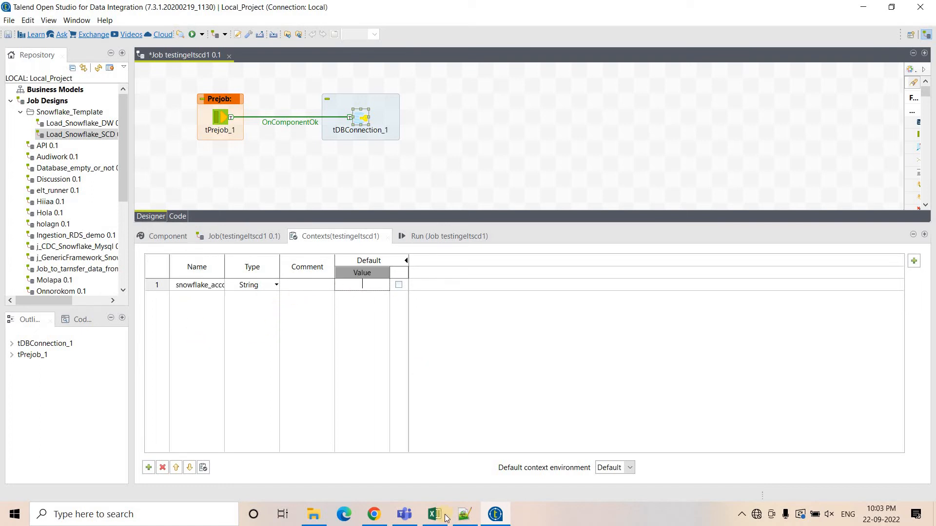
click(374, 514)
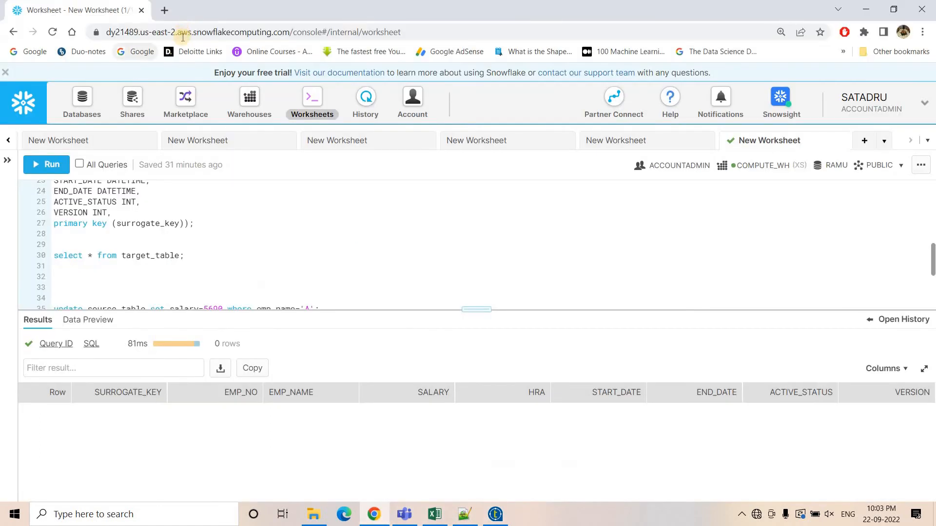
click(130, 32)
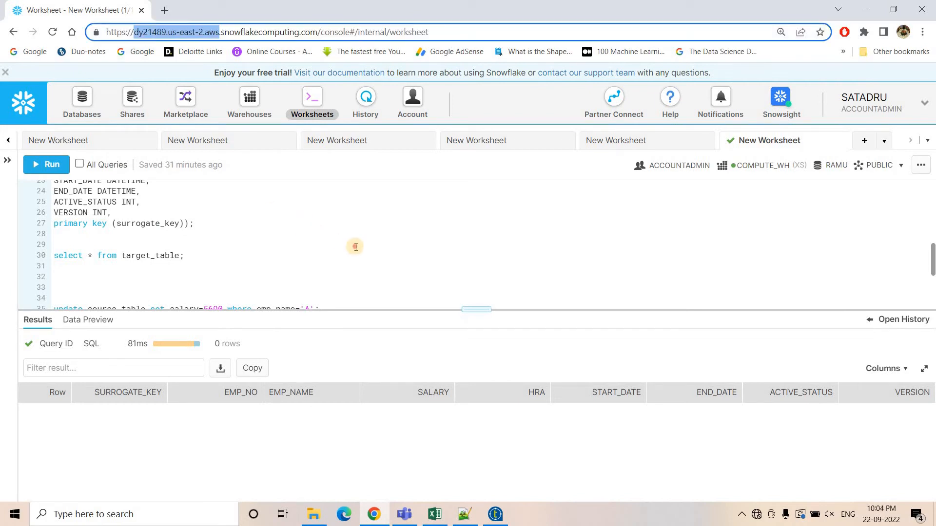
click(469, 427)
click(495, 514)
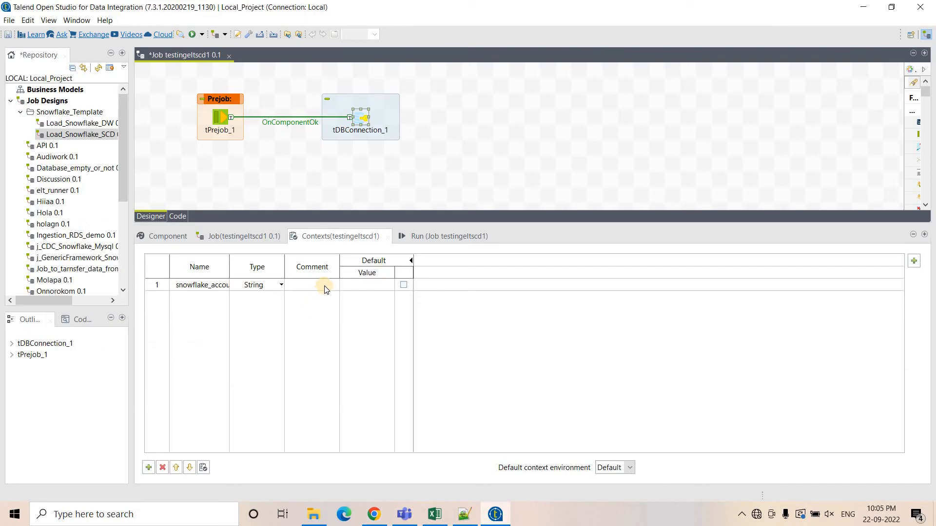
click(363, 284)
key(ctrl+v)
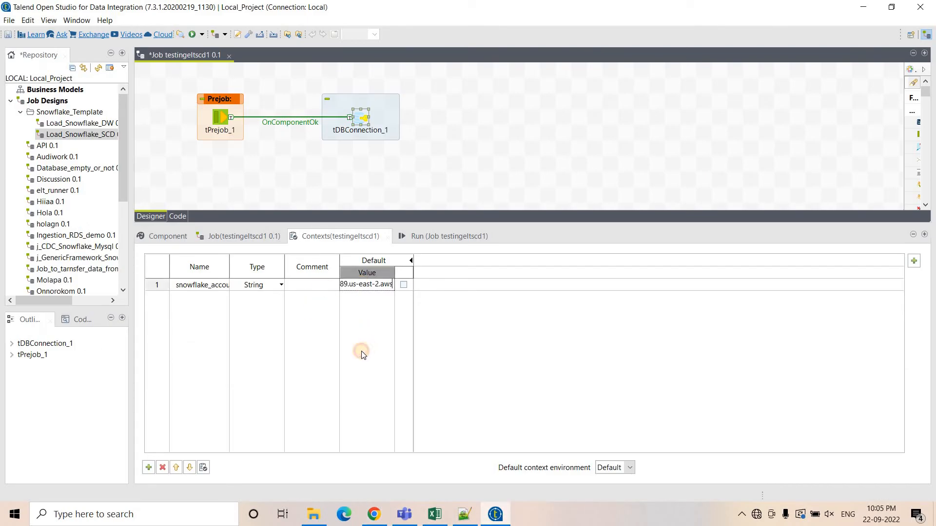
Add a String context variable named snowflake_warehouse, copying the name from the URL expression, with value COMPUTE_WH.
key(Return)
click(149, 468)
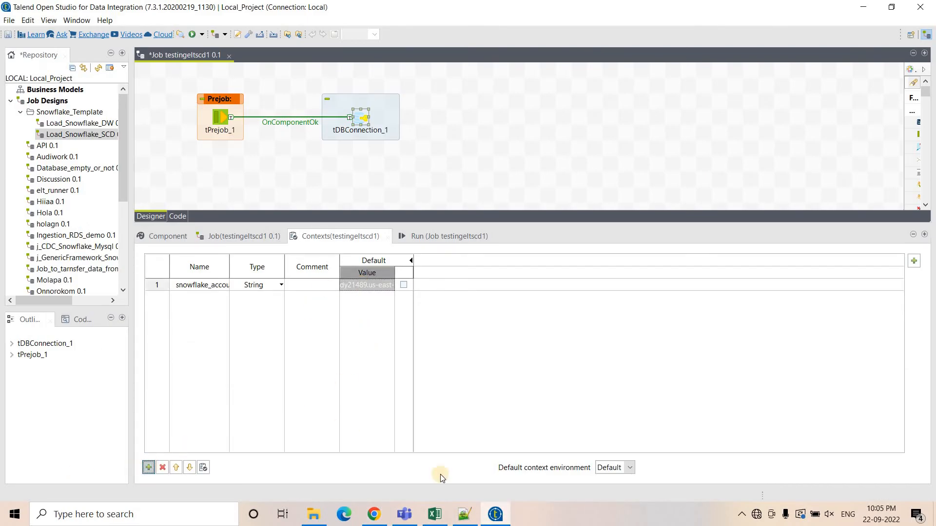
click(464, 514)
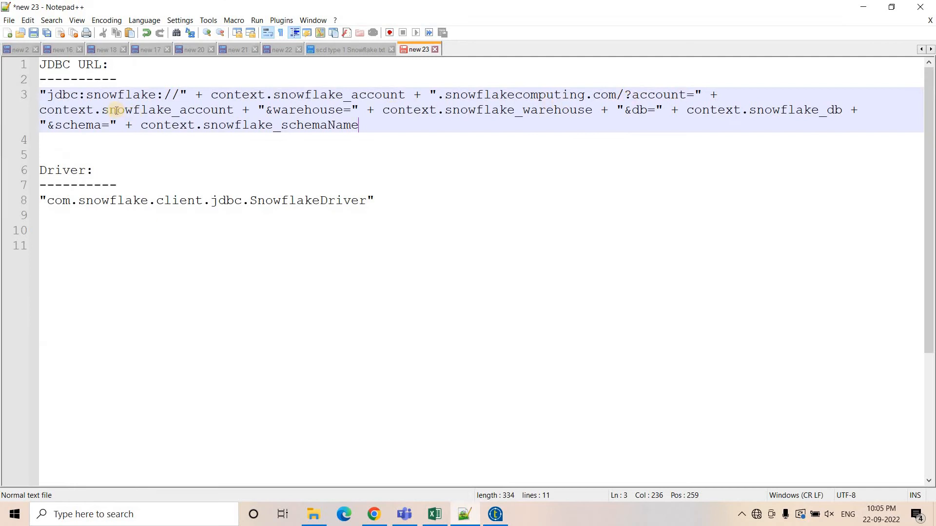
double_click(177, 104)
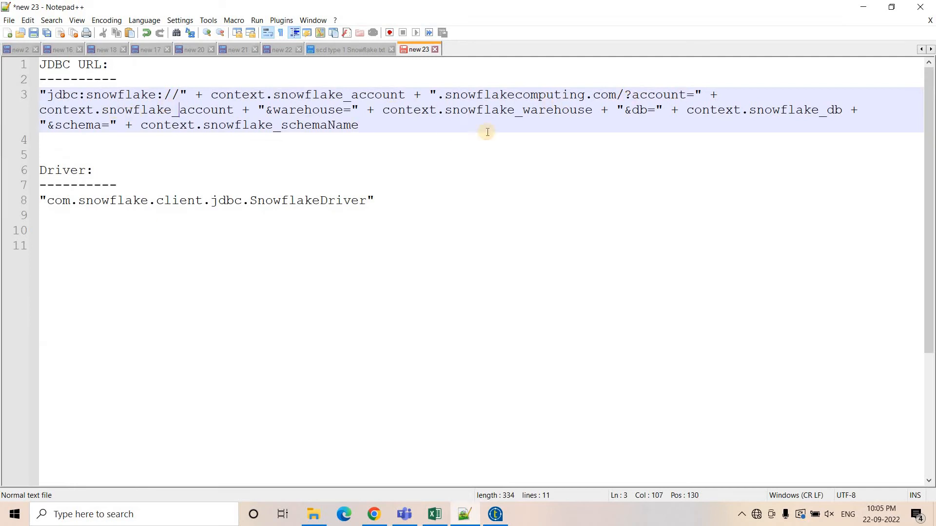
double_click(511, 109)
key(ctrl+c)
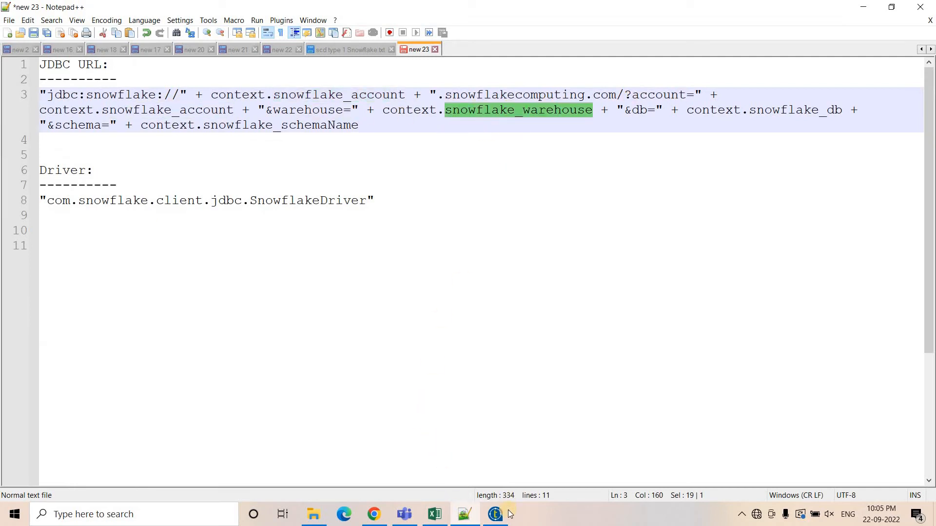
key(alt+Tab)
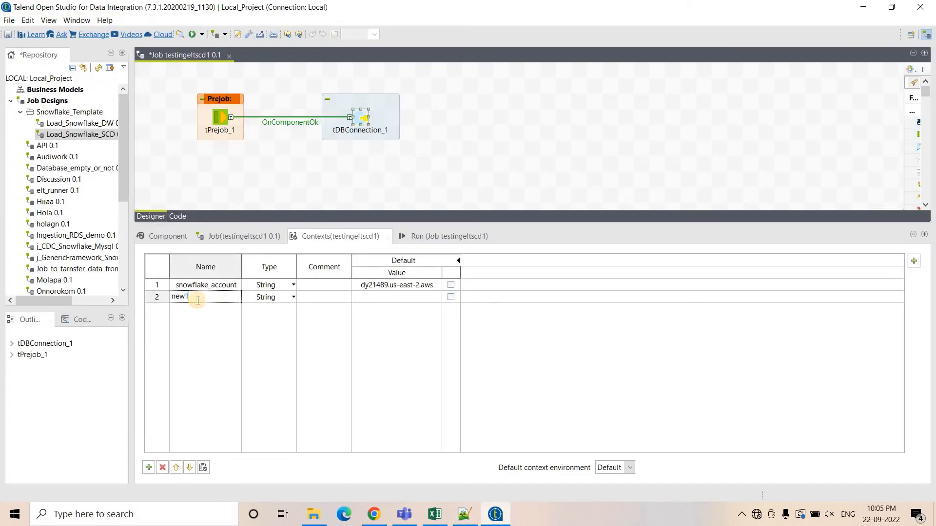
click(198, 298)
key(ctrl+v)
click(227, 322)
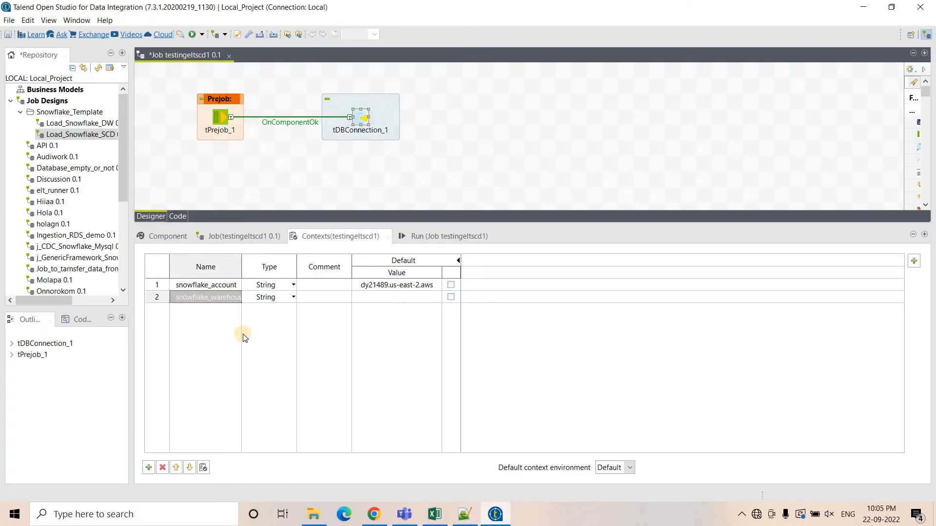
click(395, 296)
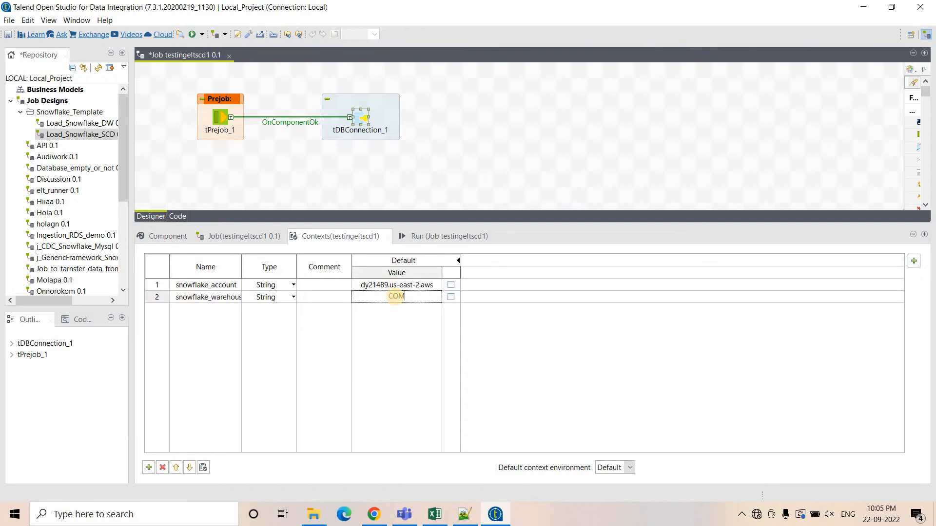
text(COMPUTE_WH)
click(192, 417)
Add a context variable named snowflake_db, copied from the URL expression, with value RAMU.
click(150, 467)
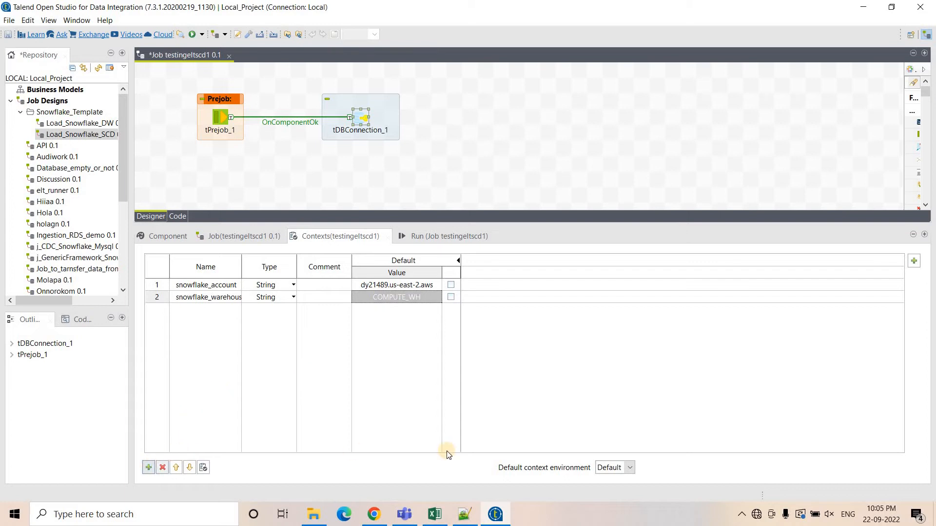
click(465, 514)
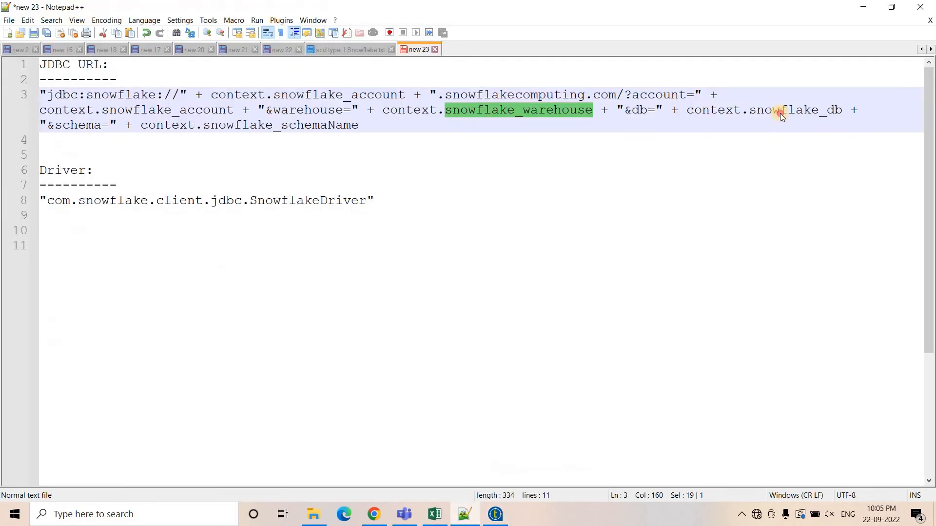
double_click(780, 111)
key(ctrl+c)
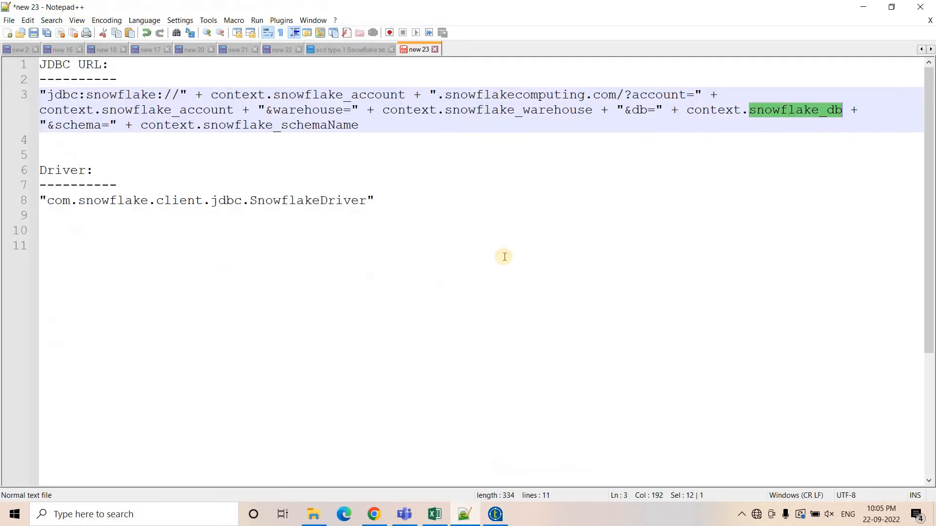
click(495, 513)
click(207, 308)
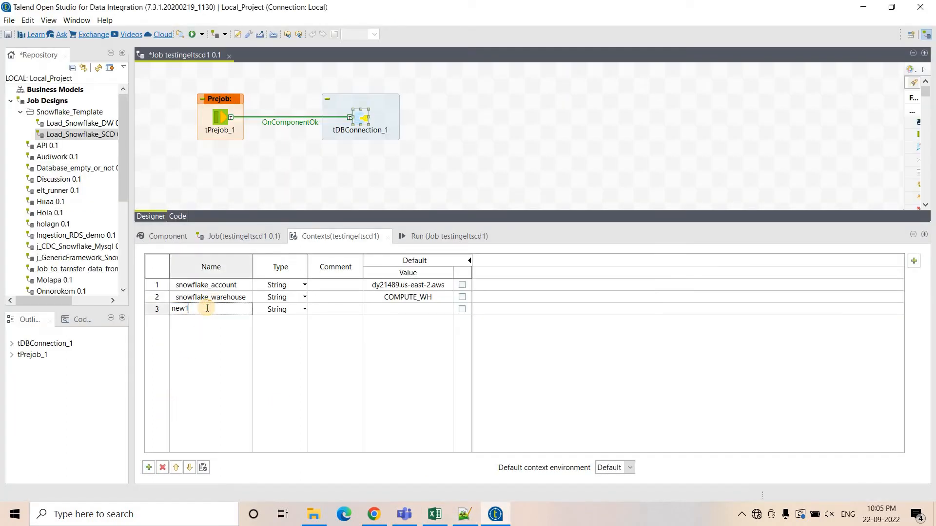
double_click(207, 308)
key(ctrl+v)
click(339, 310)
click(390, 311)
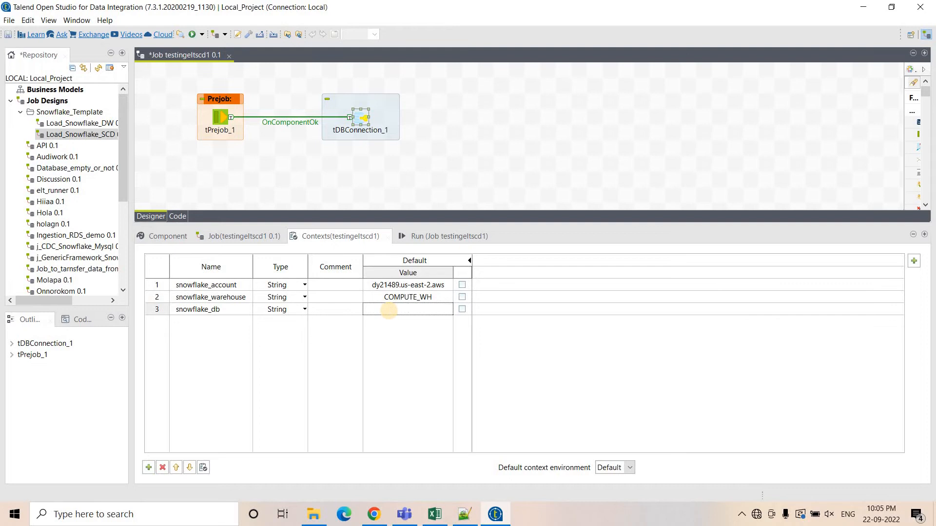
text(RAMU)
click(390, 354)
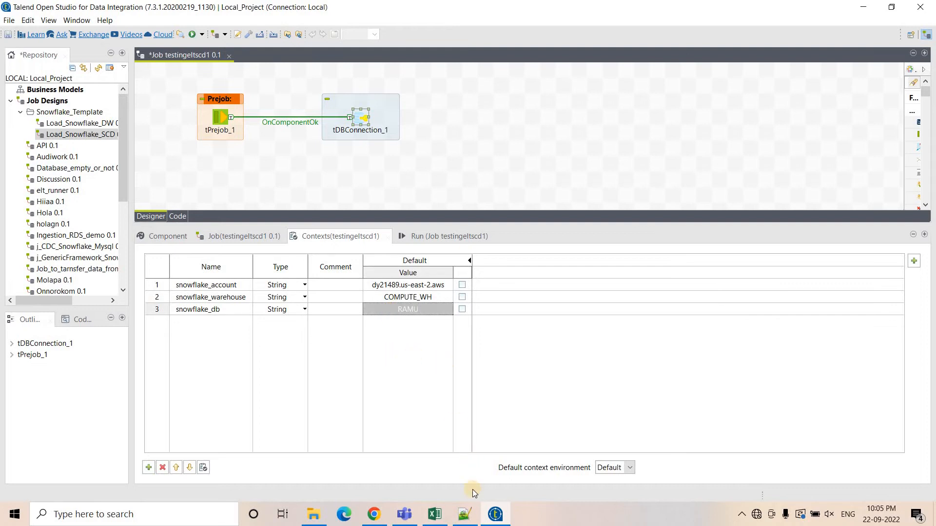
Add a context variable named snowflake_schemaName, copied from the URL expression, with value PUBLIC.
click(464, 514)
double_click(320, 125)
key(ctrl+c)
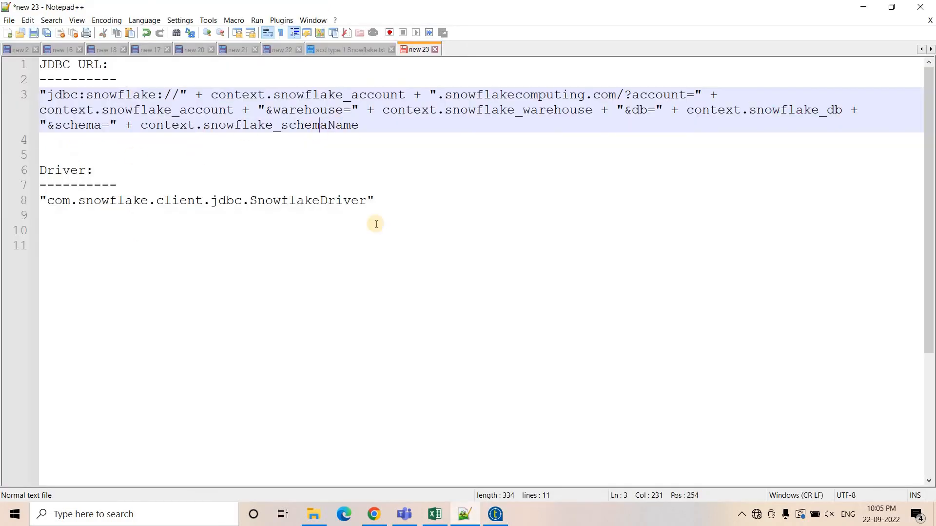
key(alt+Tab)
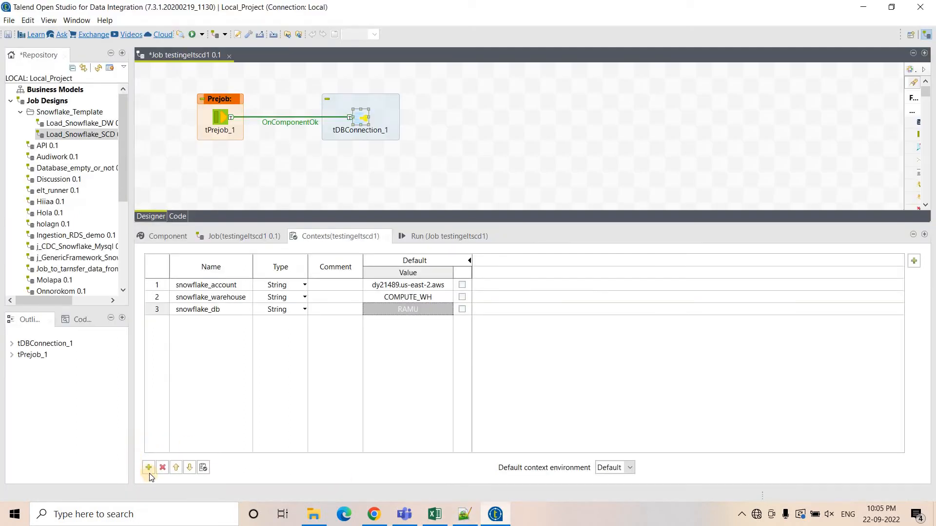
click(190, 321)
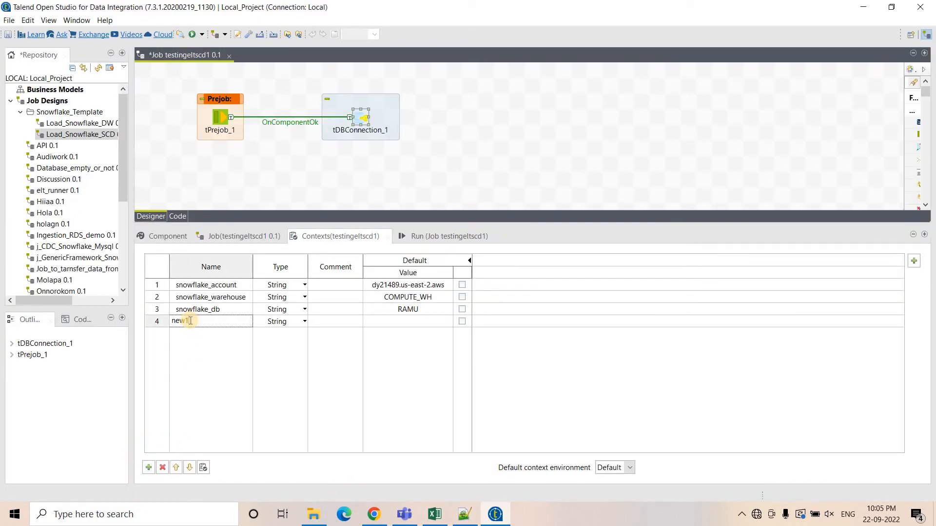
key(ctrl+a)
key(ctrl+v)
click(385, 325)
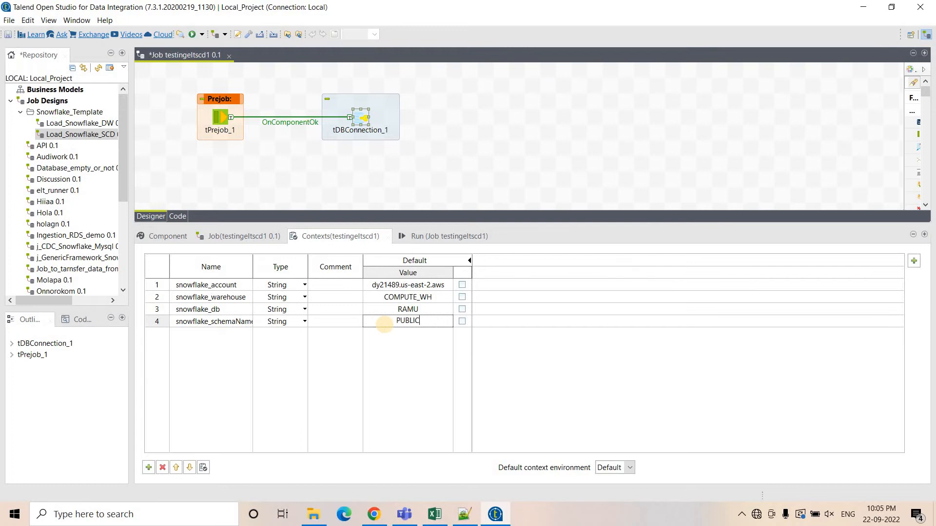
click(332, 197)
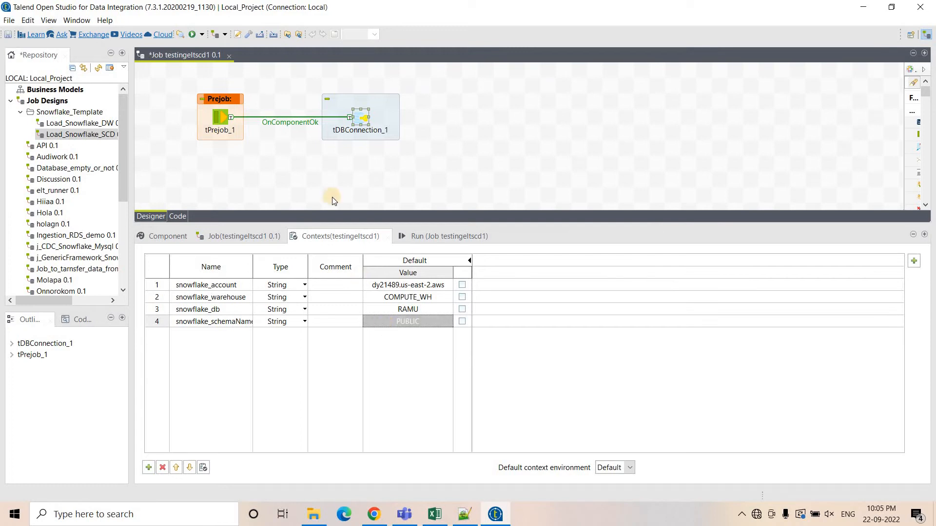
Add snowflake-jdbc-3.11.1.jar as a driver module in tDBConnection_1's basic settings.
double_click(359, 122)
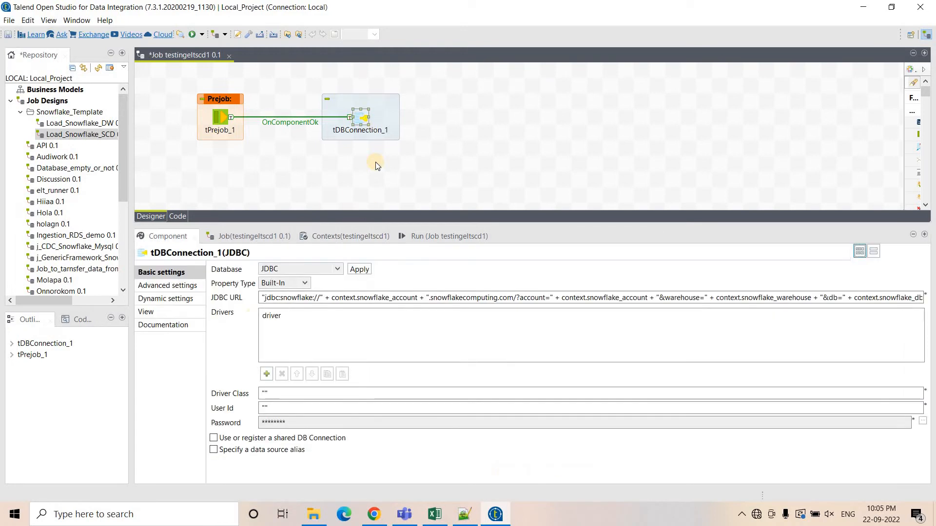
click(266, 375)
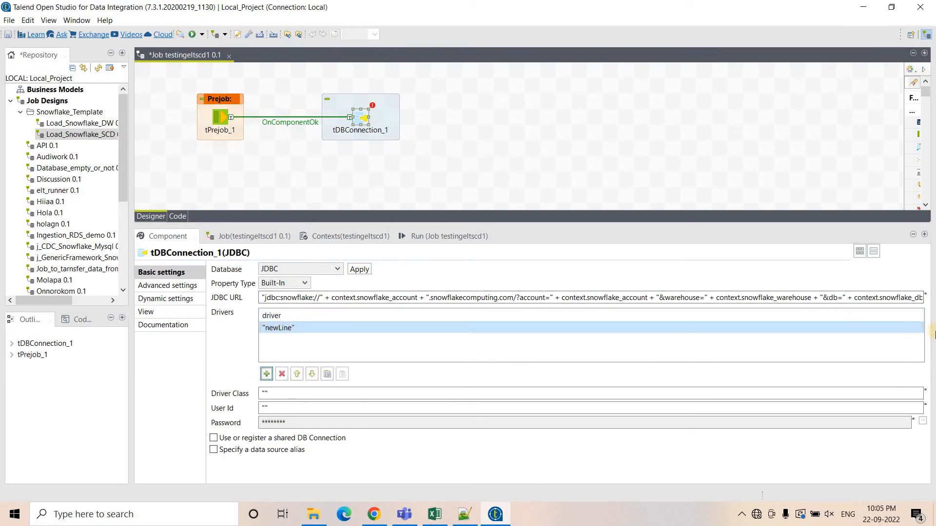
click(920, 328)
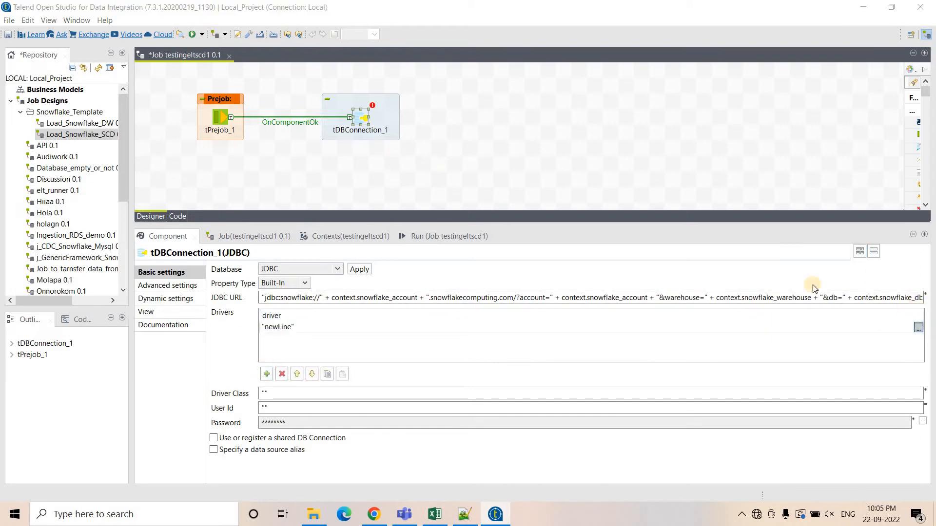
click(406, 130)
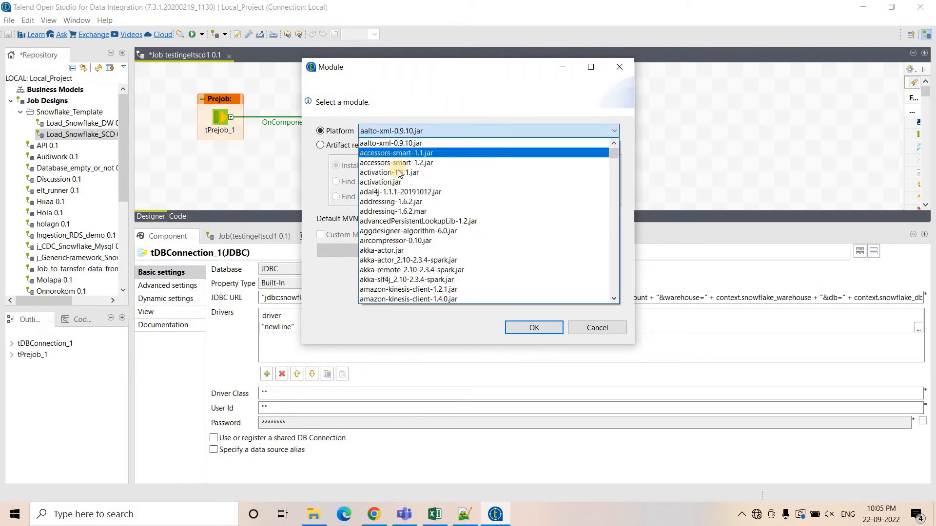
key(s)
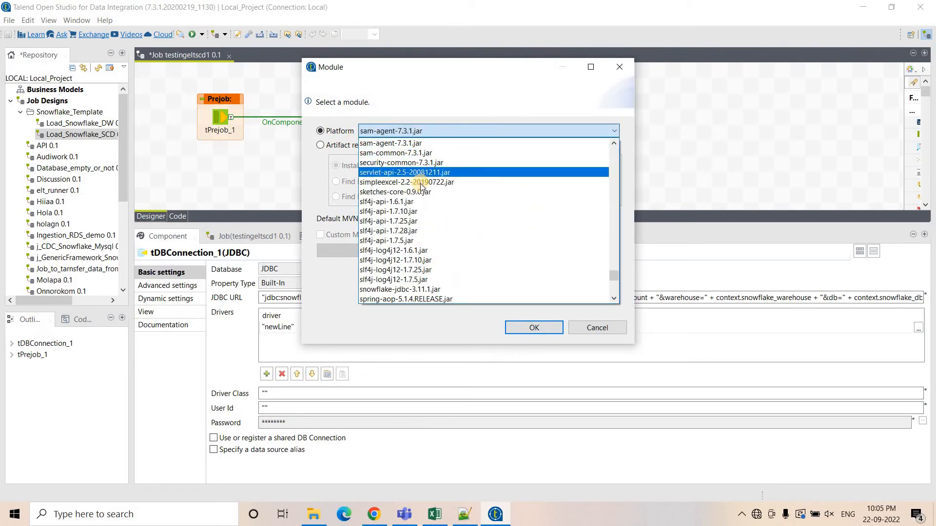
click(424, 289)
click(522, 328)
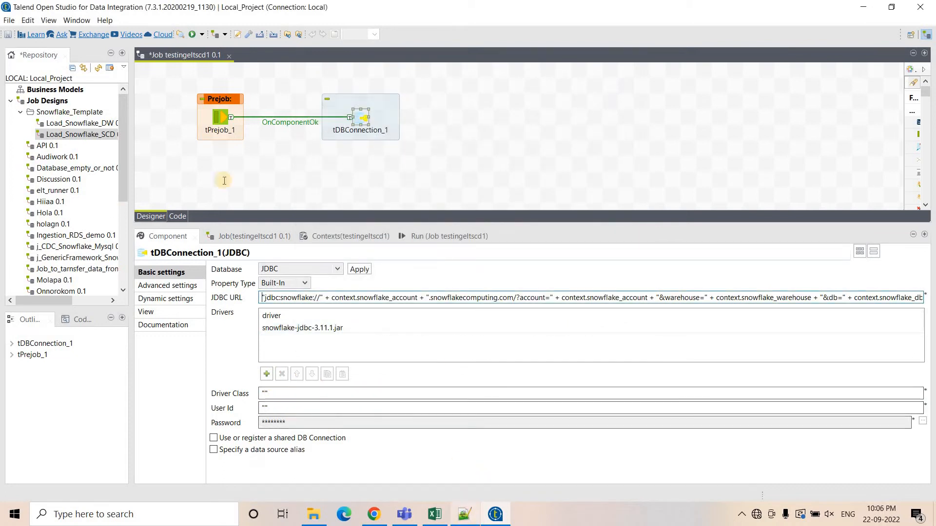
Set tDBConnection_1's Driver Class to "com.snowflake.client.jdbc.SnowflakeDriver" copied from the notes file.
click(463, 514)
drag(374, 200, 18, 204)
key(ctrl+c)
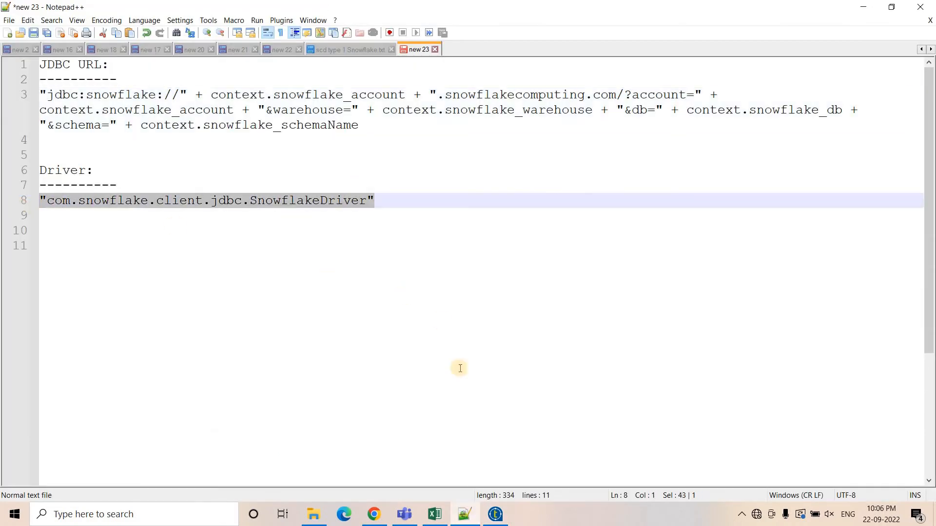
click(495, 515)
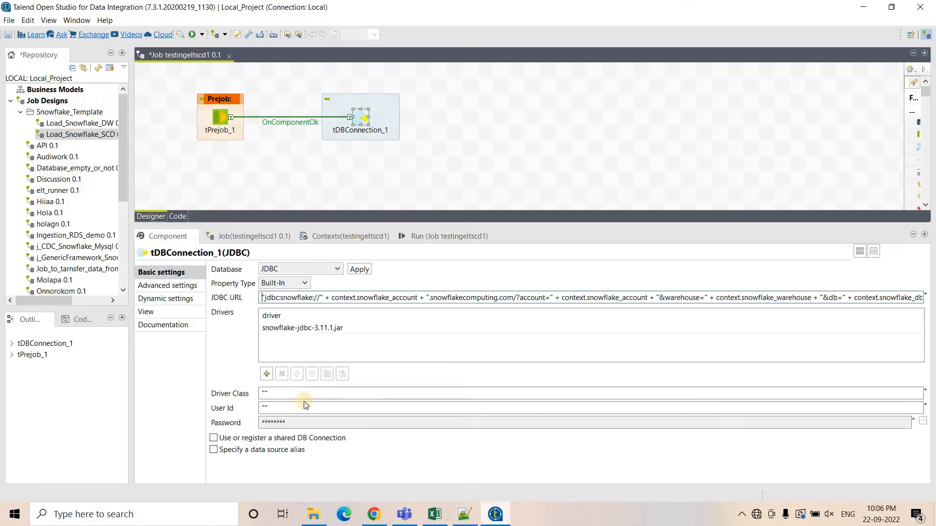
click(263, 393)
key(ctrl+v)
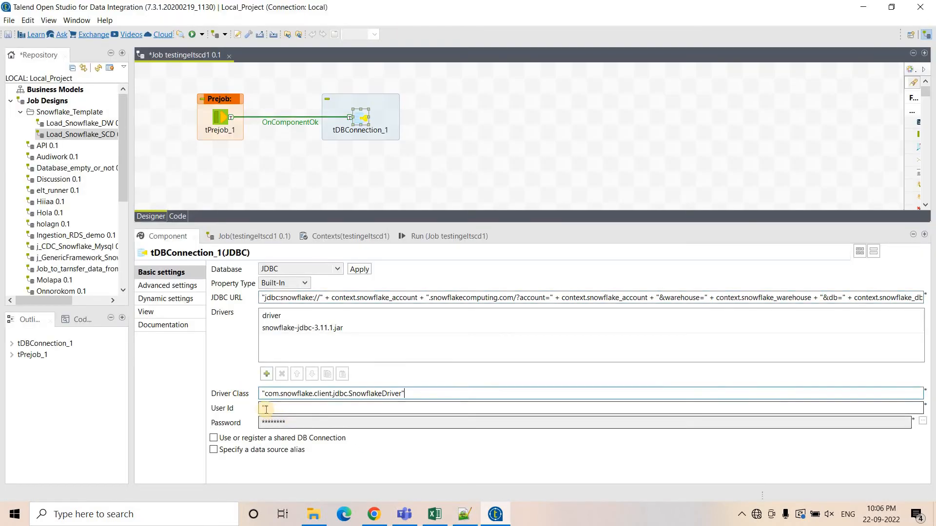
Fill in the Snowflake user name as User Id and open the password field.
click(265, 409)
text(Satadru)
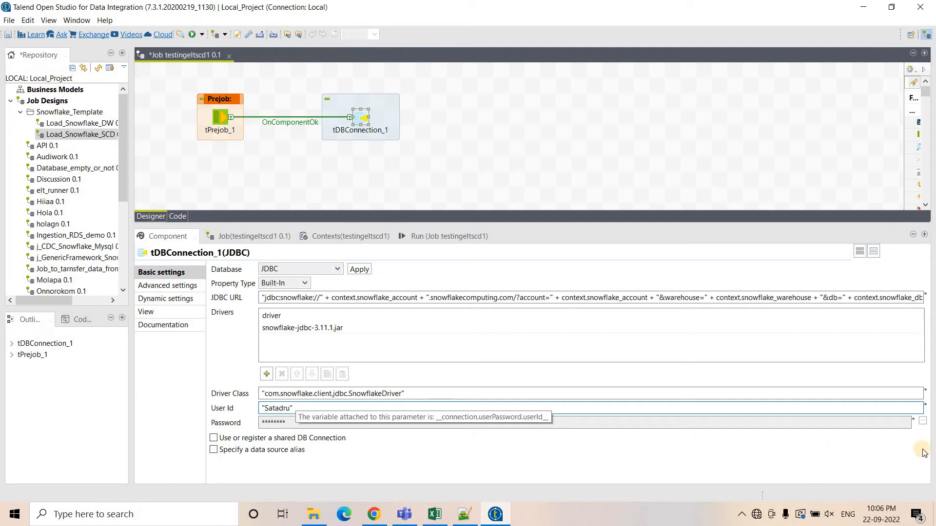
click(922, 421)
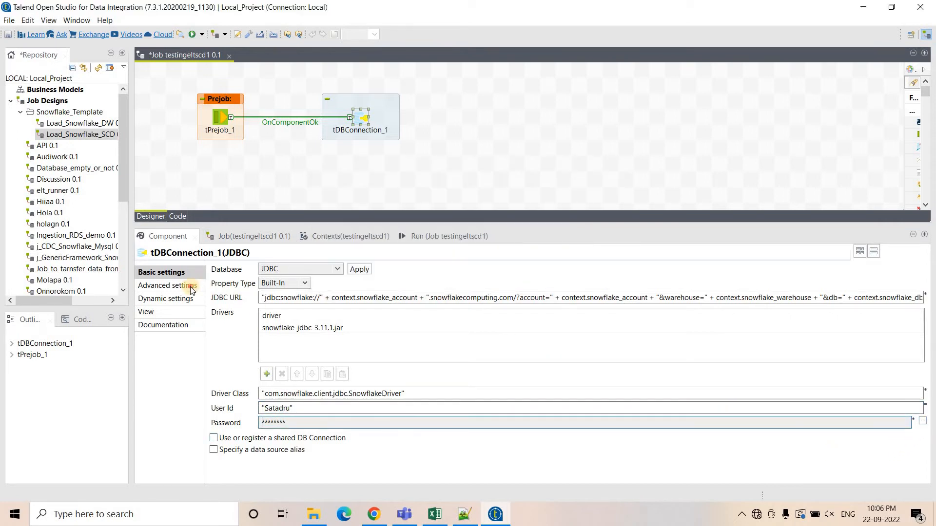
Clear the Use Auto-Commit option in tDBConnection_1's advanced settings.
click(191, 287)
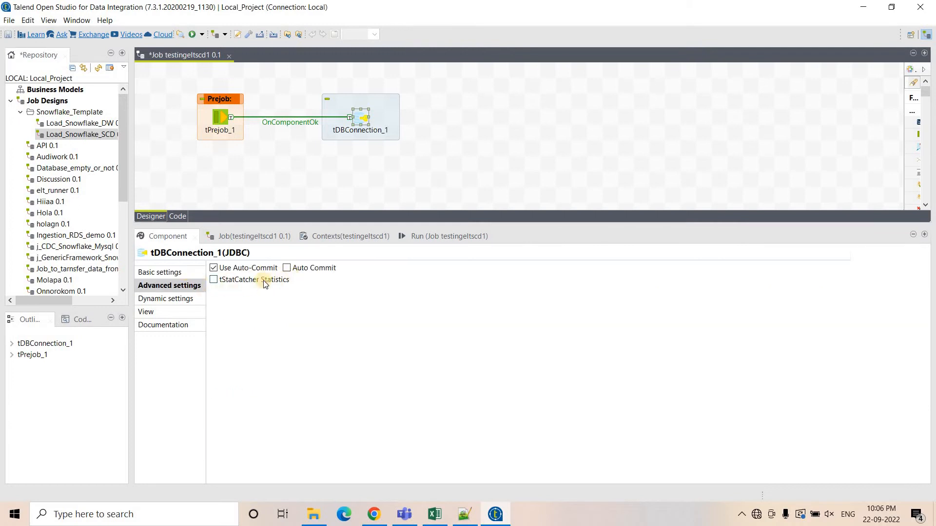
click(214, 267)
click(174, 271)
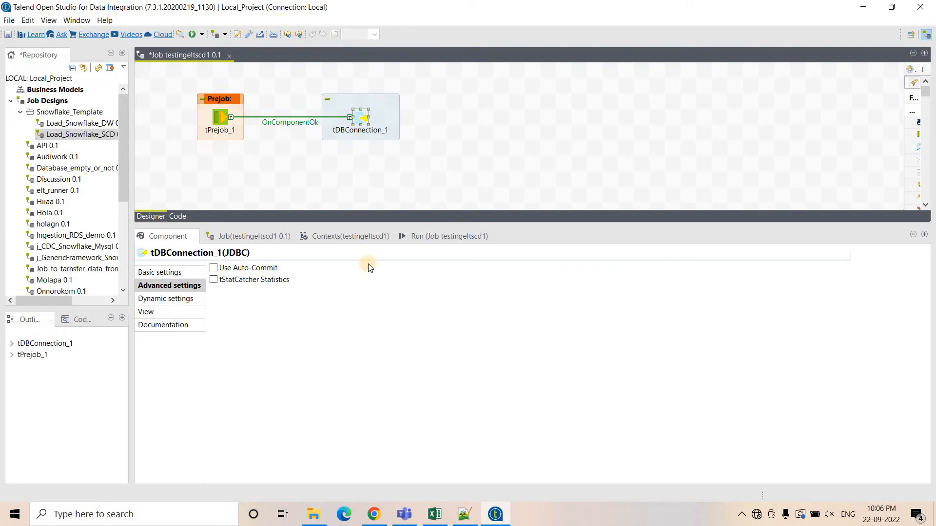
Run the testingeltscd1 job.
click(443, 236)
click(238, 282)
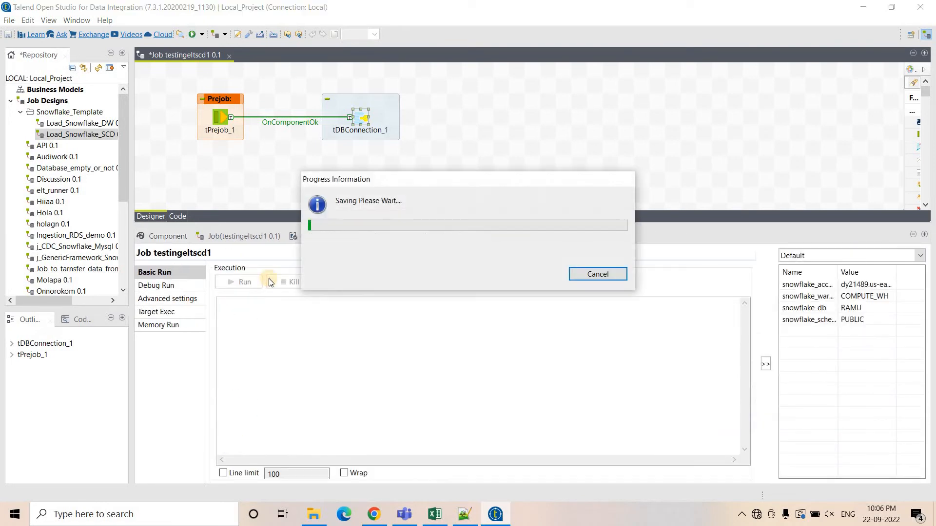
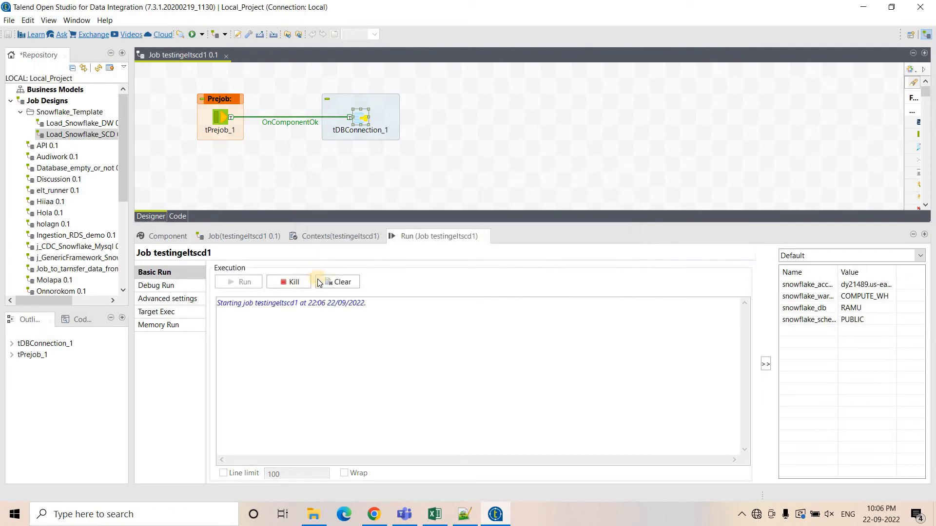
Add a tJDBCSCDELT component to the job canvas.
click(442, 179)
text(t)
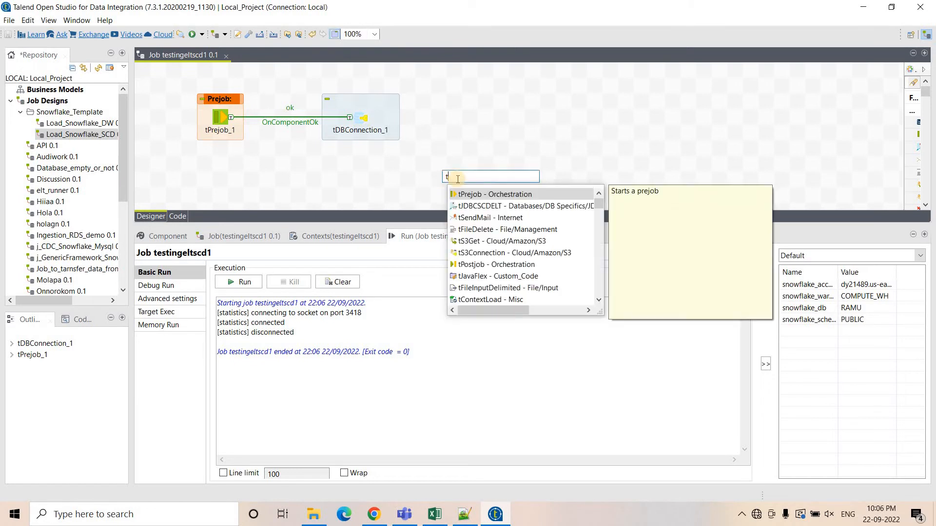
click(497, 208)
double_click(497, 206)
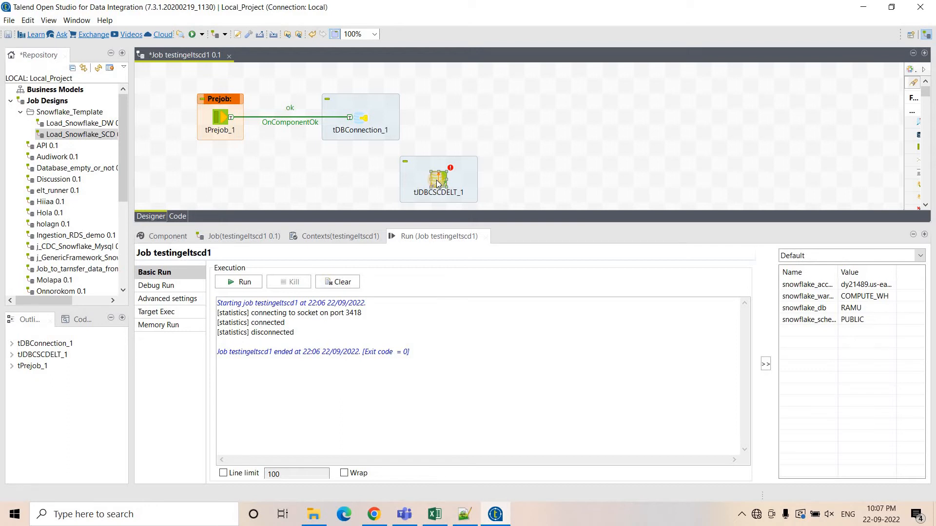
Configure tJDBCSCDELT_1 to use the existing tDBConnection_1 connection with DB Schema "PUBLIC".
double_click(438, 182)
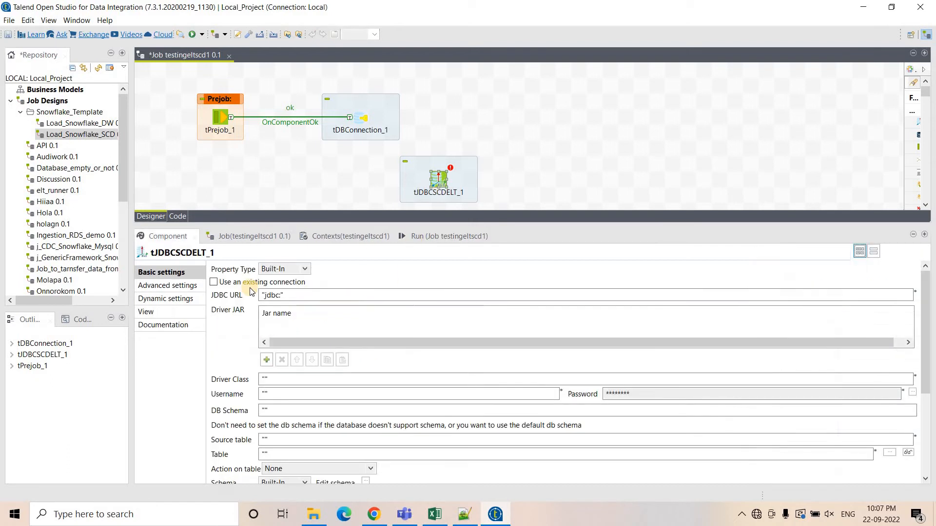
click(216, 285)
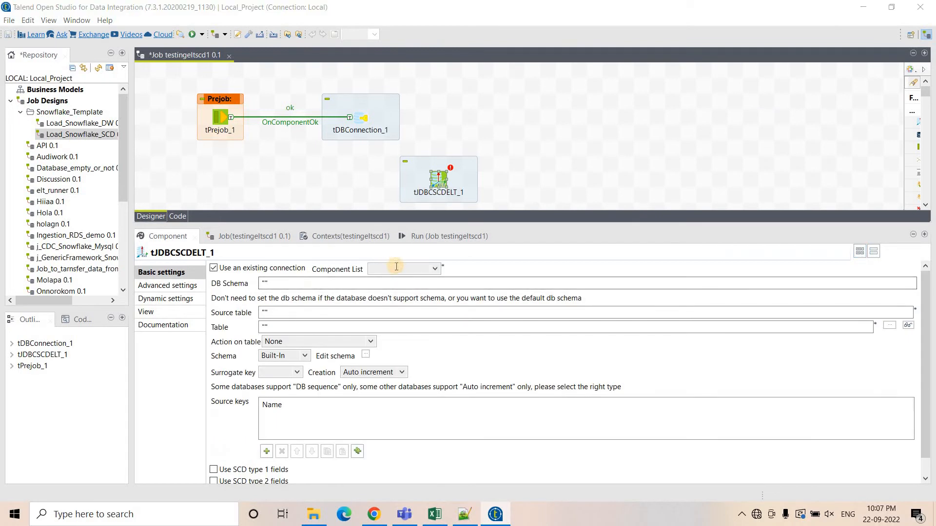
click(396, 266)
click(397, 281)
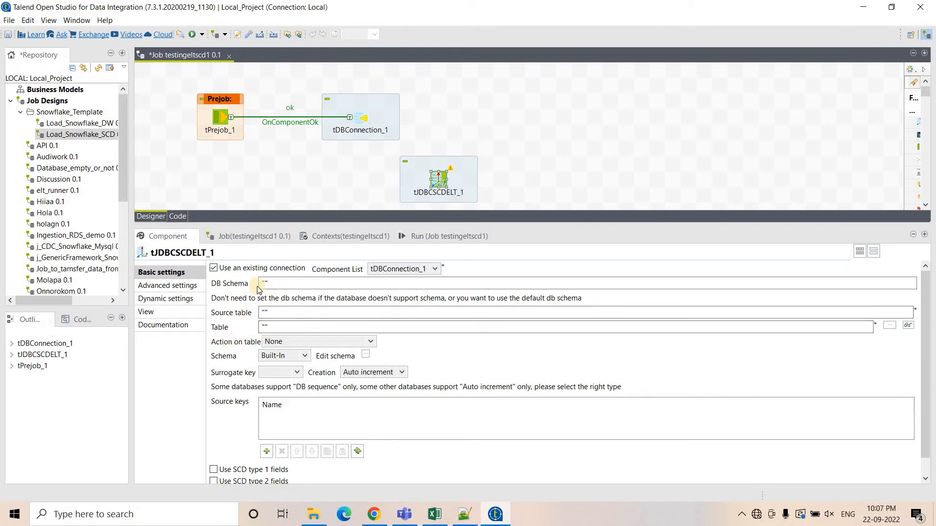
click(302, 287)
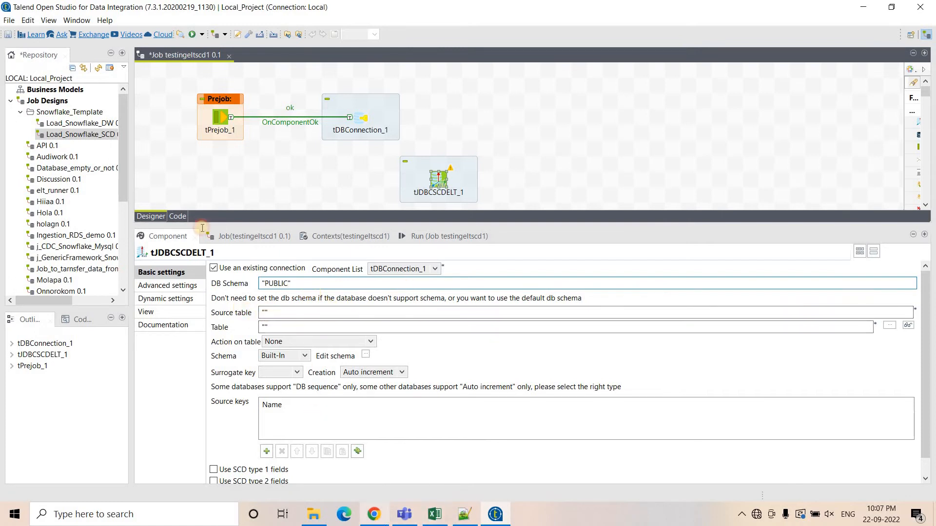
Set the Source table to "source_table", copying the name from the Snowflake worksheet.
click(374, 514)
scroll(144, 273, up, 8)
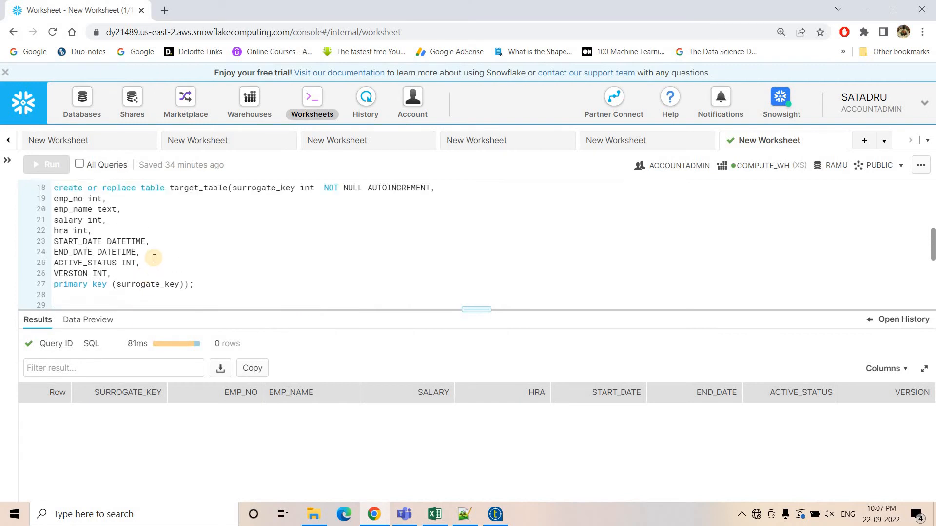
double_click(190, 220)
key(ctrl+c)
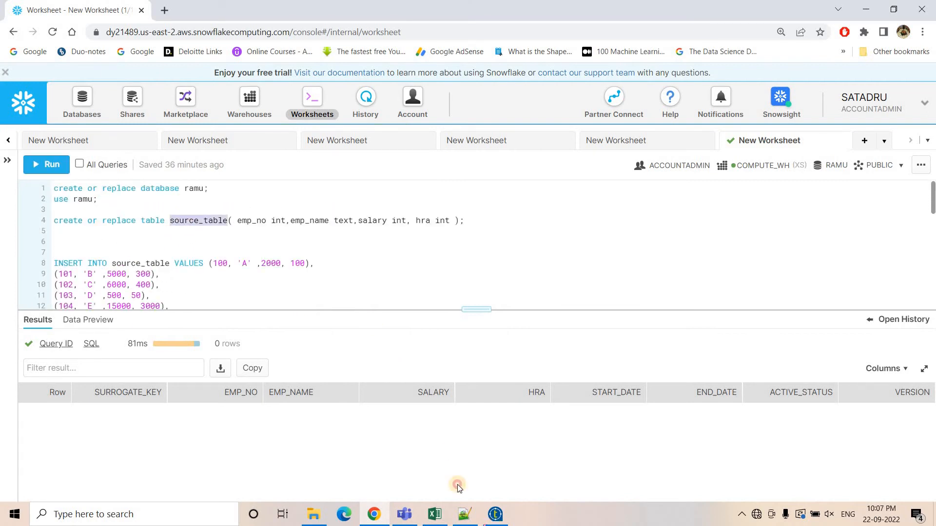
click(495, 514)
click(278, 314)
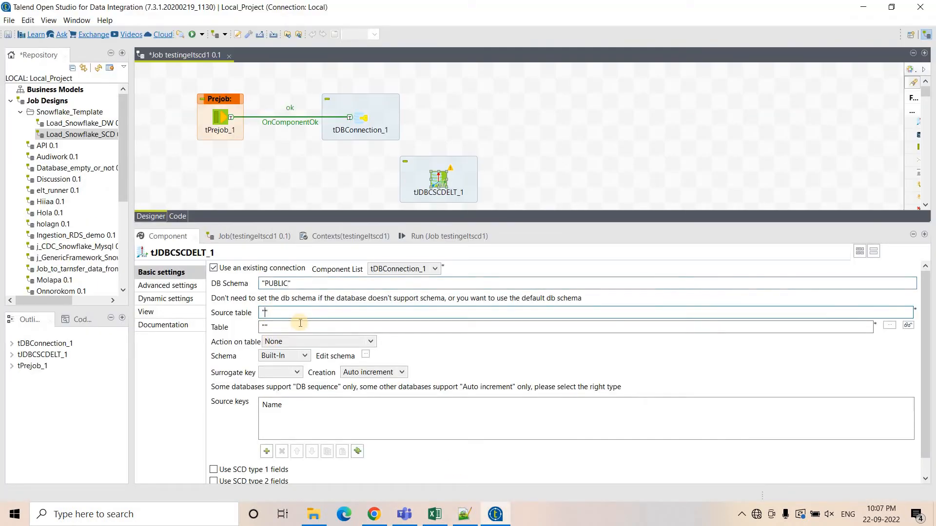
key(ctrl+v)
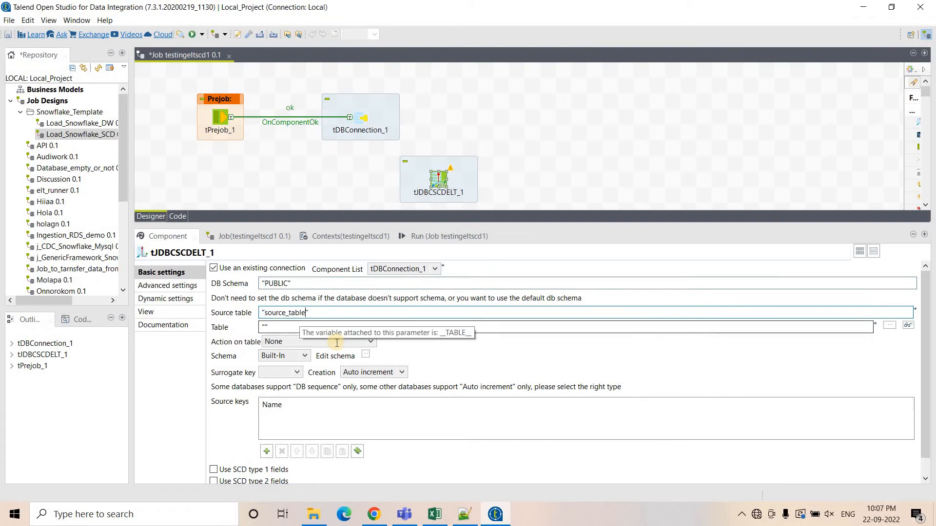
Set the target Table to "target_table" copied from the worksheet, keeping Action on table as None.
click(373, 515)
scroll(208, 198, down, 3)
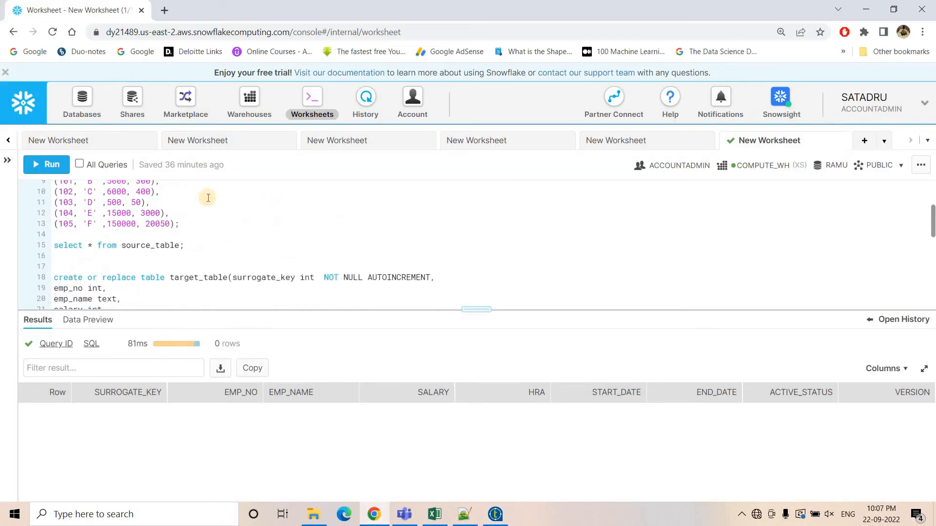
scroll(208, 197, down, 3)
double_click(198, 188)
key(ctrl+c)
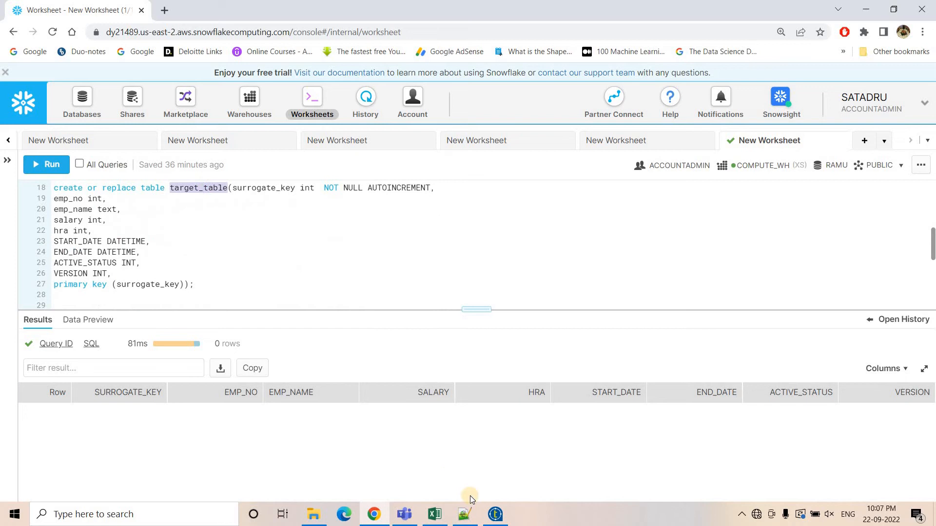
click(495, 515)
click(266, 330)
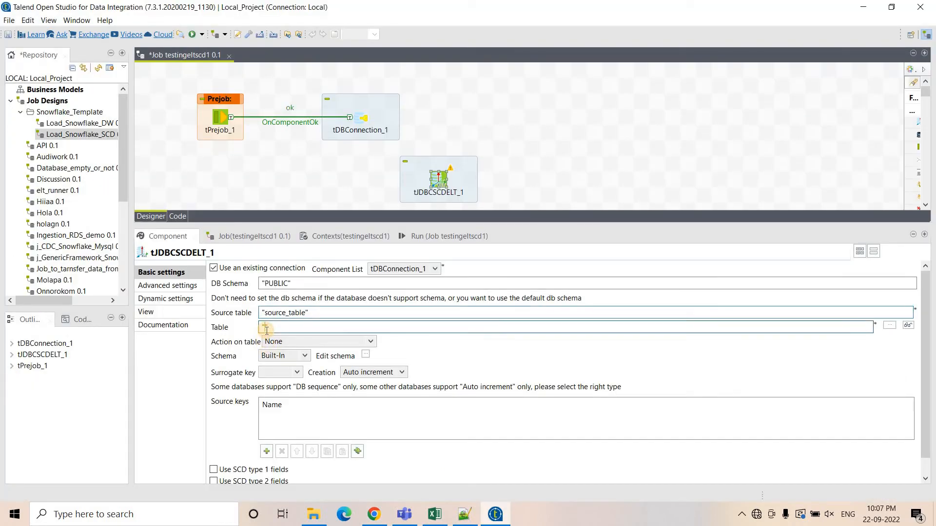
key(ctrl+v)
click(293, 342)
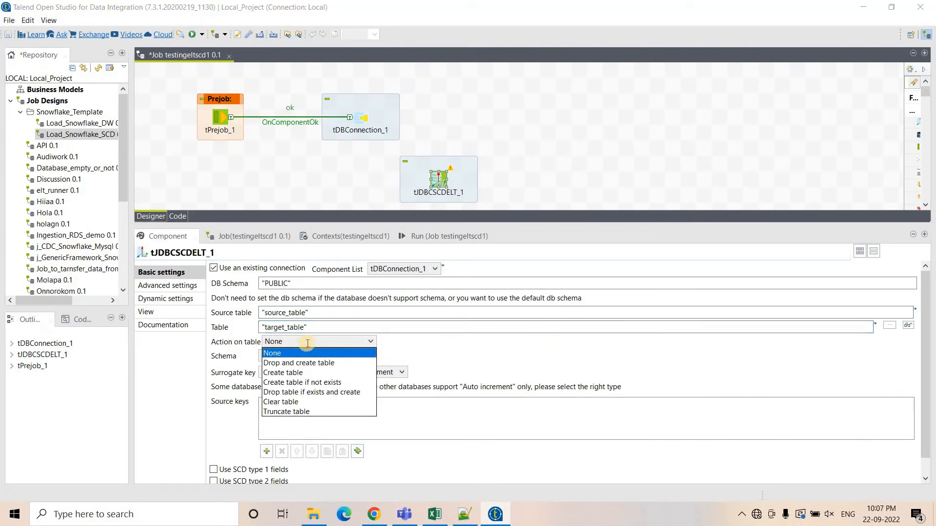
click(295, 349)
Open tJDBCSCDELT_1's schema editor and add a column named surrogate_key, copied from the worksheet.
click(365, 355)
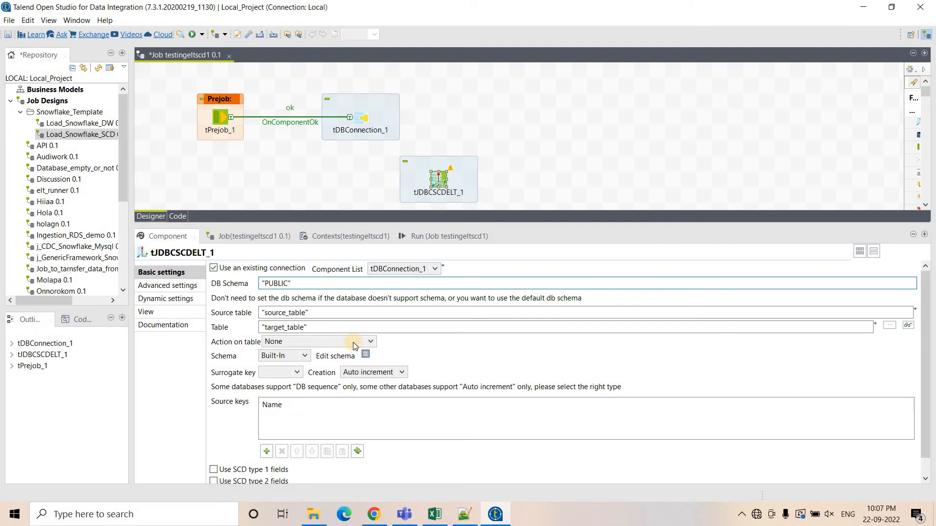
drag(279, 90, 503, 115)
click(26, 162)
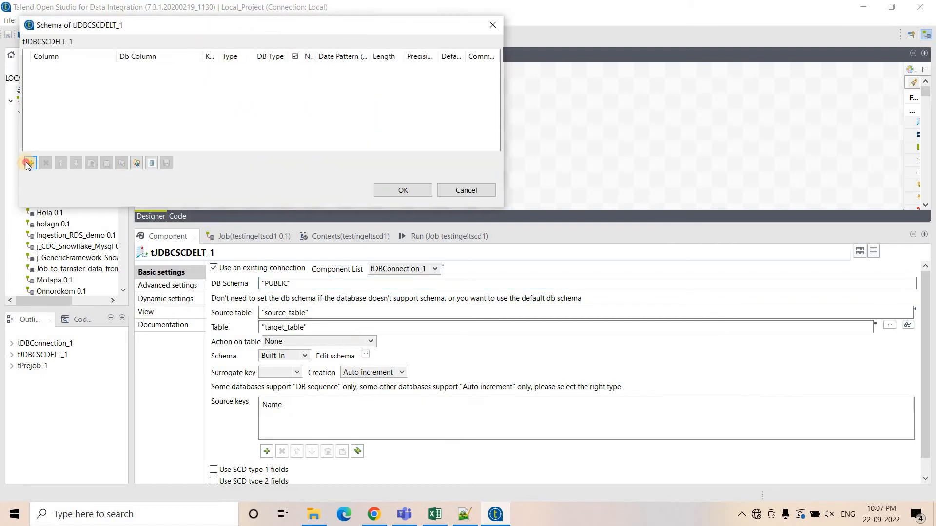
click(374, 514)
double_click(67, 199)
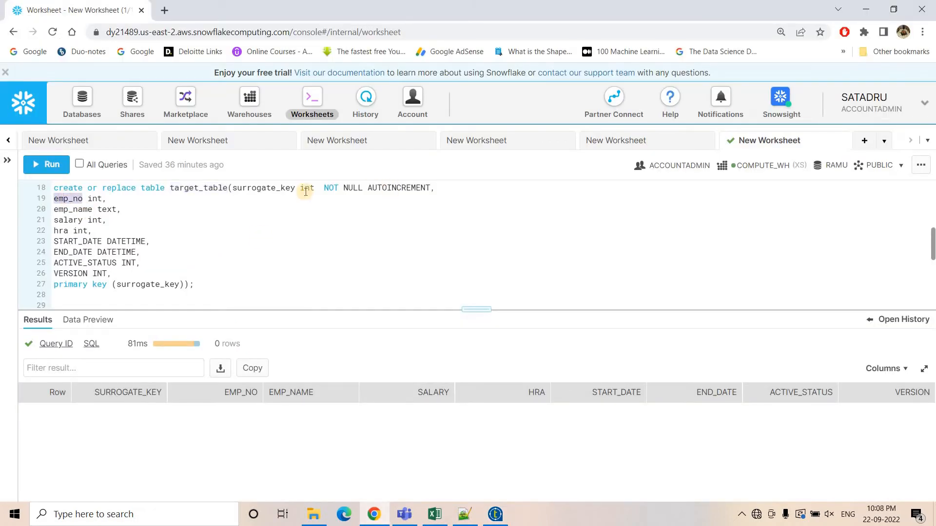
double_click(277, 188)
key(ctrl+c)
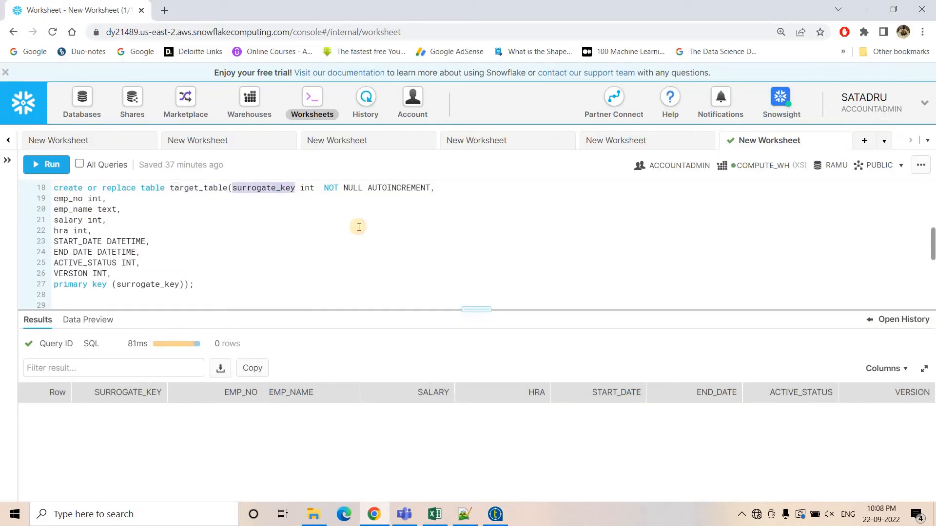
click(495, 514)
click(49, 68)
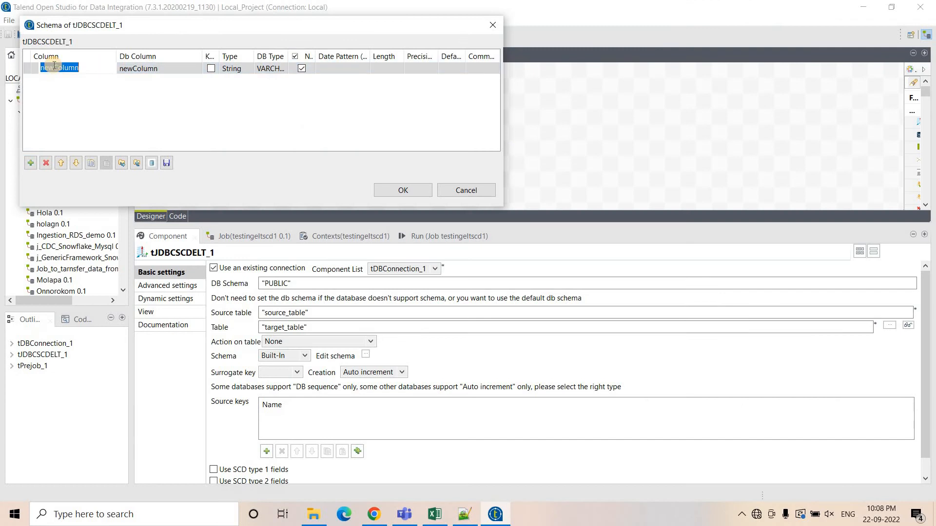
key(ctrl+v)
Set surrogate_key's type to int | Integer and mark it as a key column.
click(239, 69)
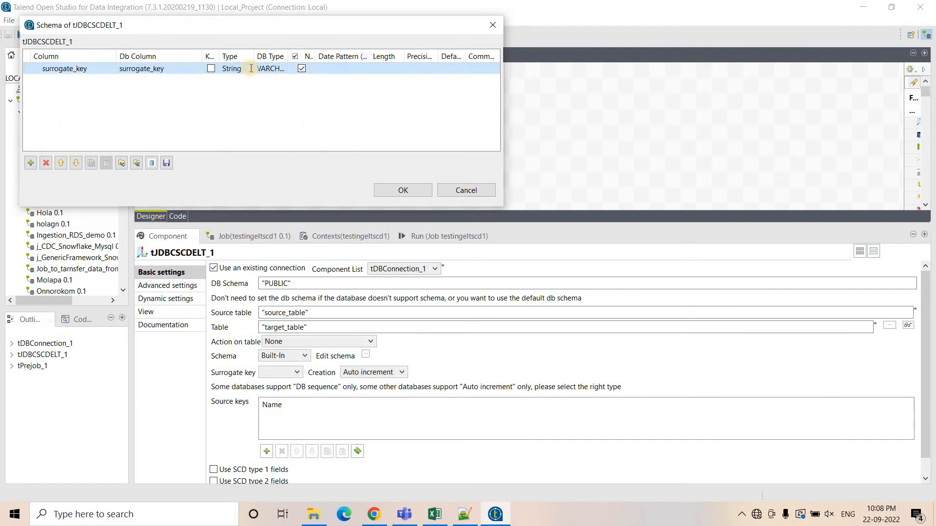
click(257, 69)
click(257, 69)
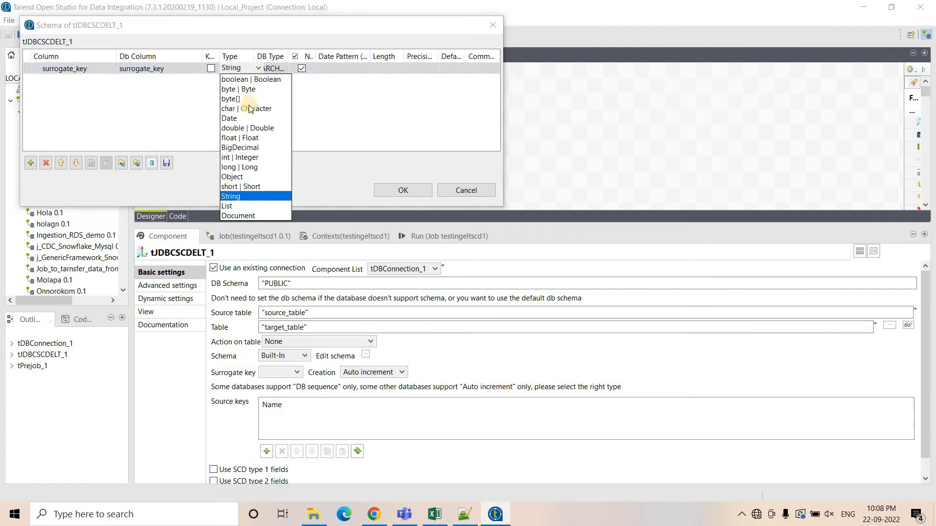
click(246, 157)
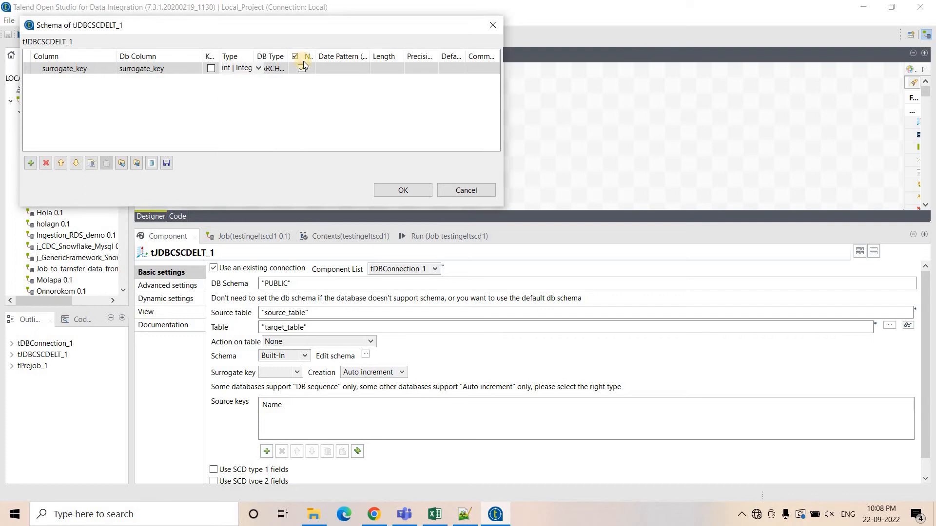
click(258, 68)
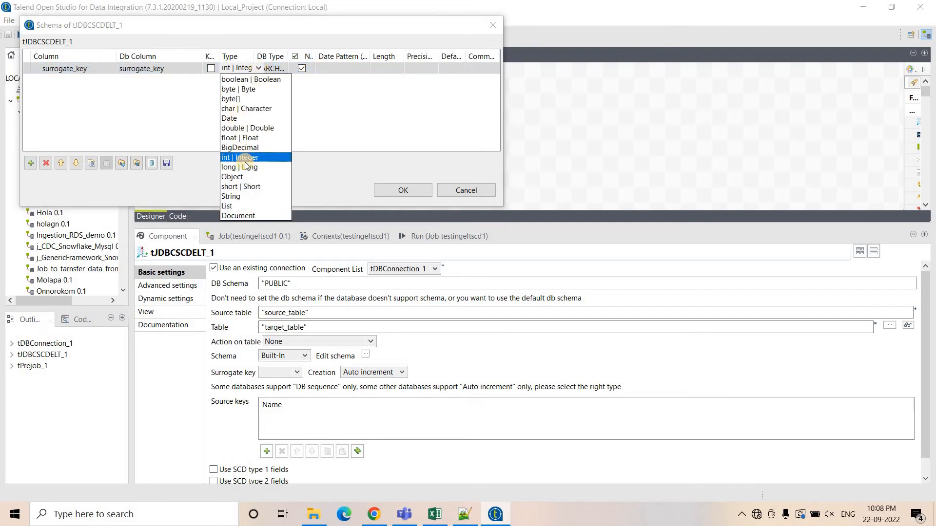
click(243, 159)
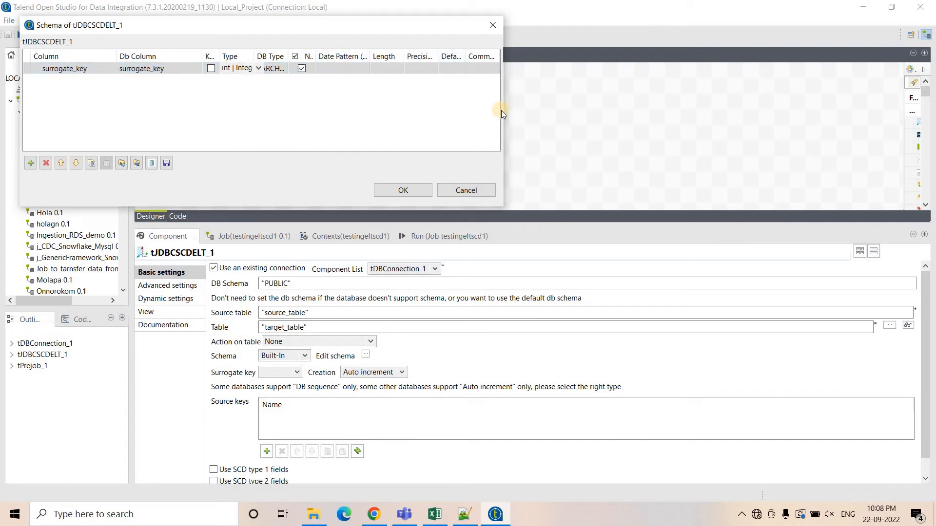
drag(502, 113, 733, 102)
click(304, 69)
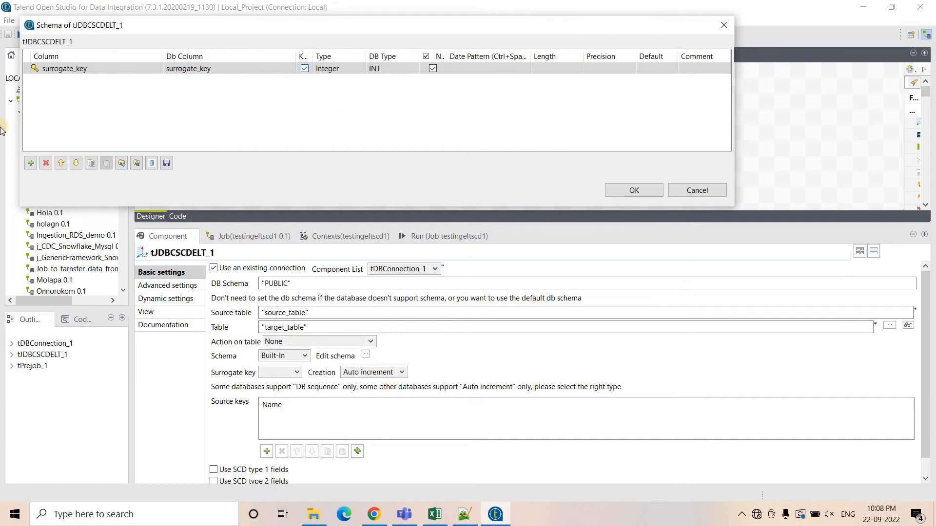
Add an emp_no column to the schema and set its type to int | Integer.
click(31, 162)
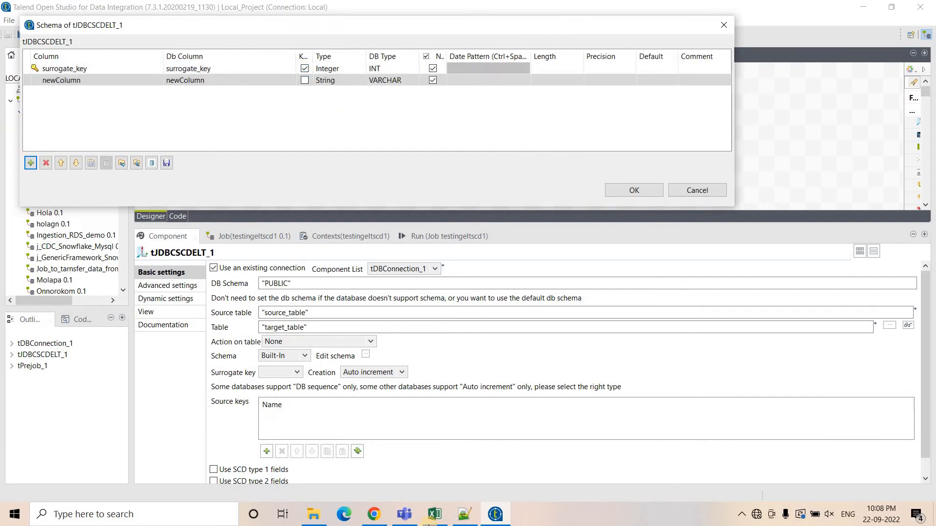
click(375, 521)
double_click(77, 199)
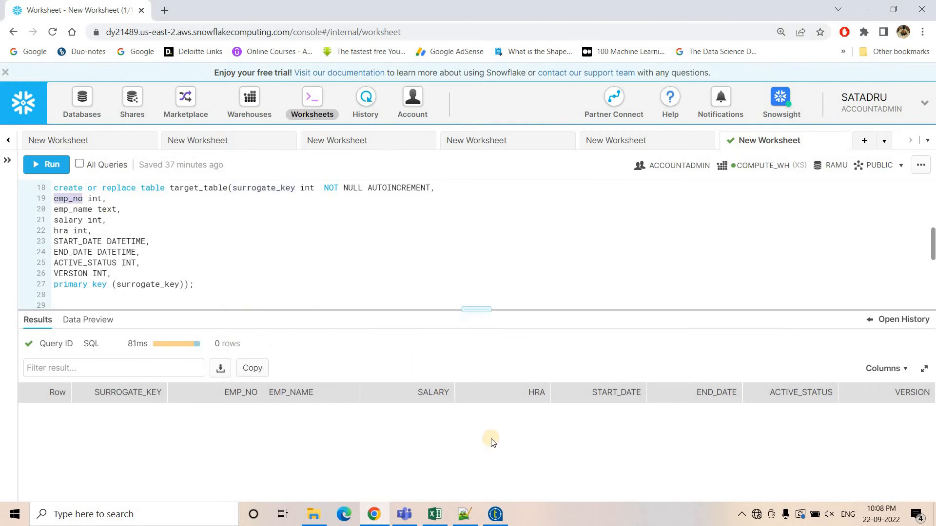
click(495, 515)
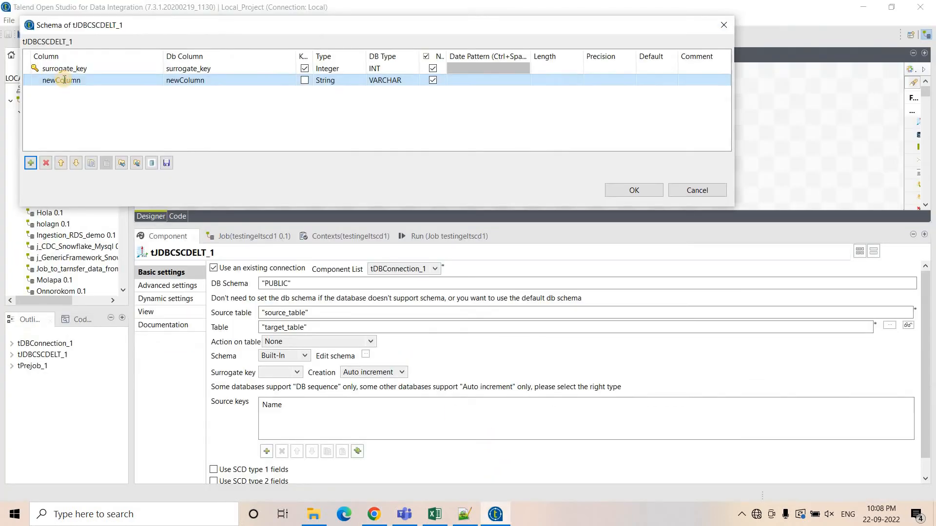
click(63, 81)
key(Return)
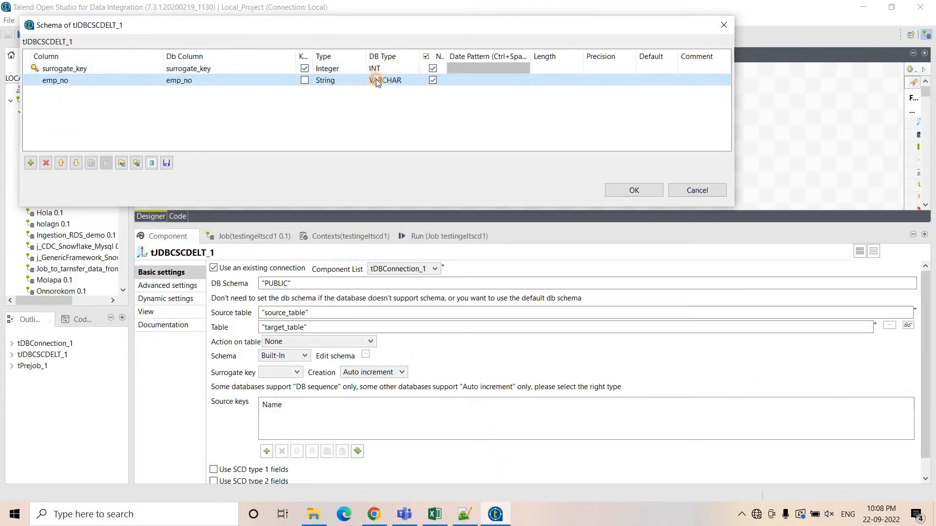
click(360, 79)
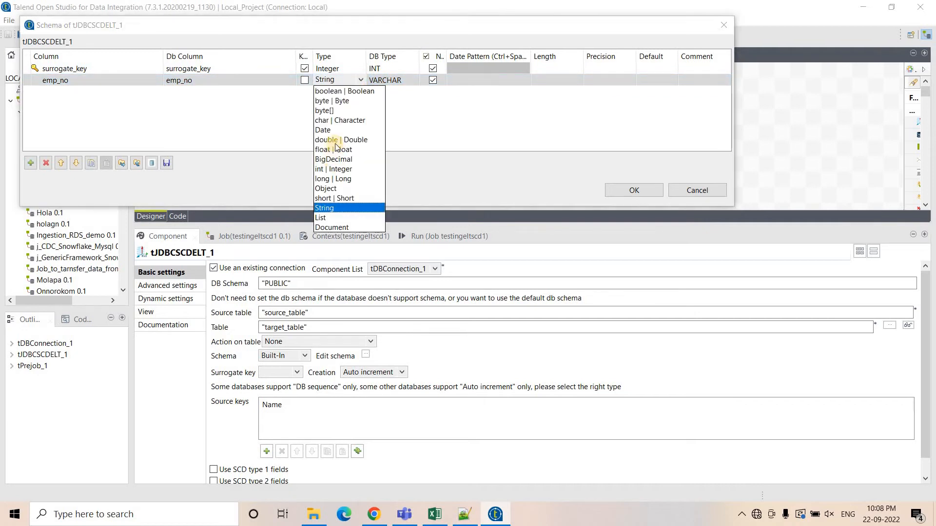
click(334, 169)
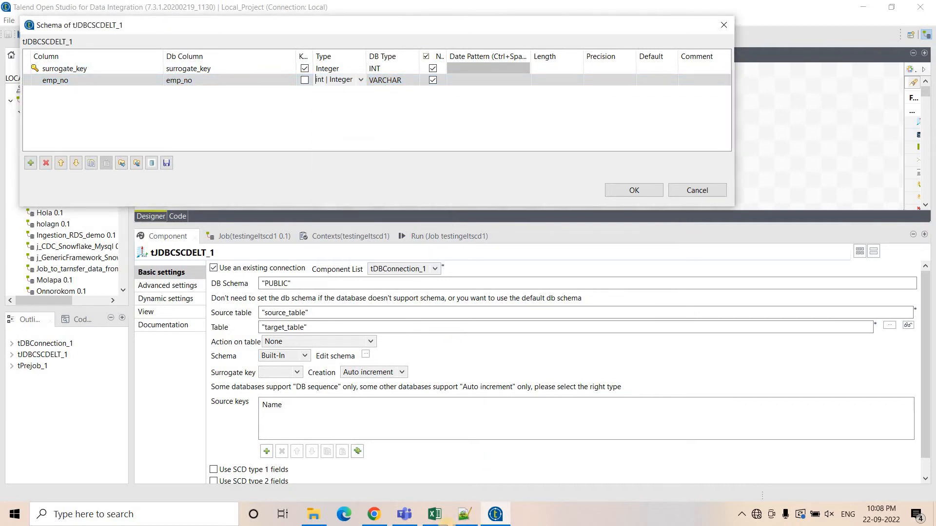
Add an emp_name column copied from the worksheet and set its length to 28.
click(374, 514)
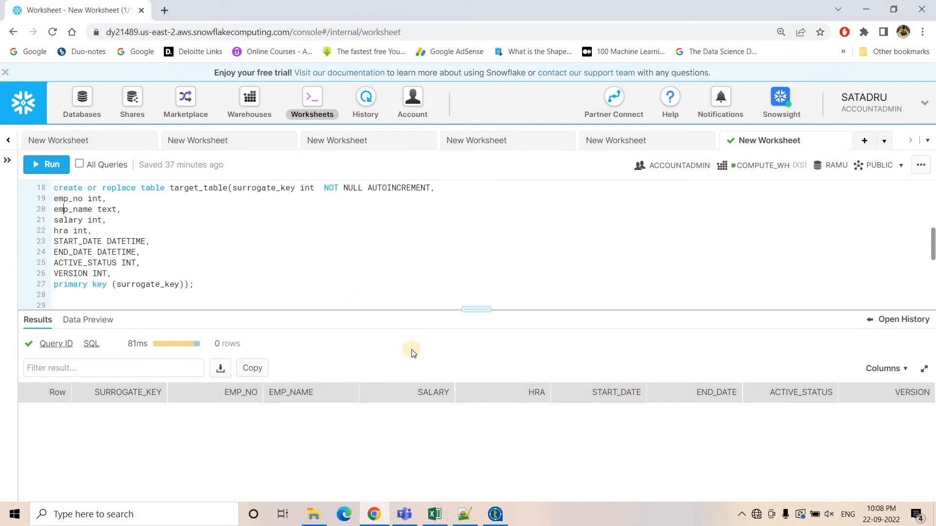
double_click(65, 210)
key(ctrl+c)
click(495, 514)
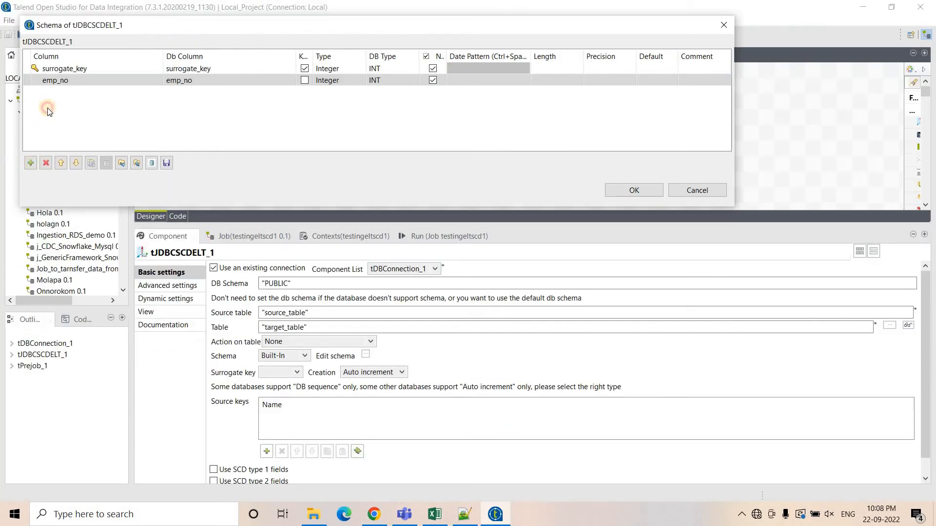
click(31, 162)
click(54, 92)
key(ctrl+v)
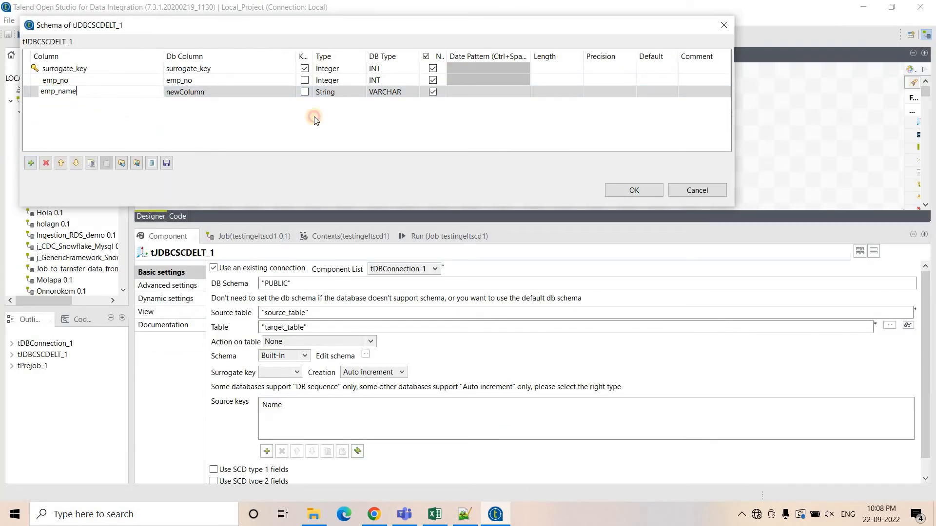
click(542, 93)
click(543, 89)
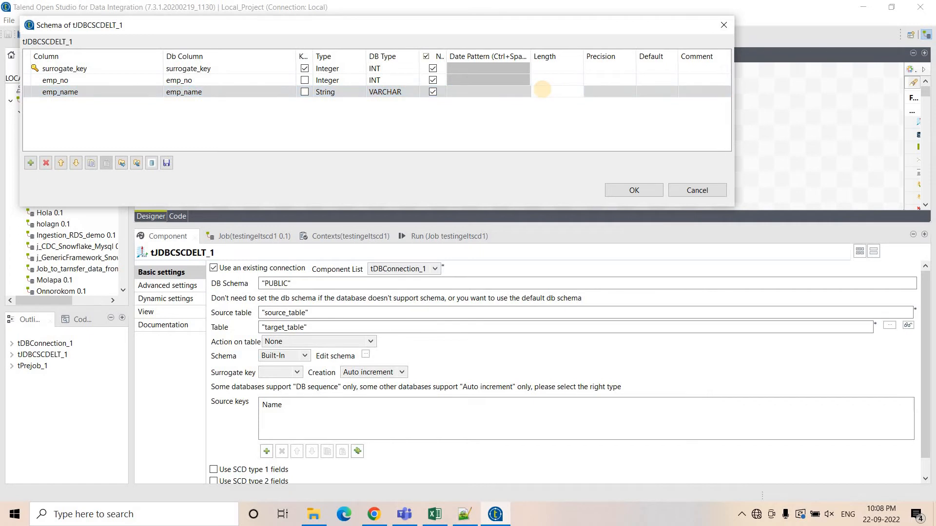
Add a salary column copied from the worksheet and set its type to int | Integer.
click(30, 163)
key(alt+Tab)
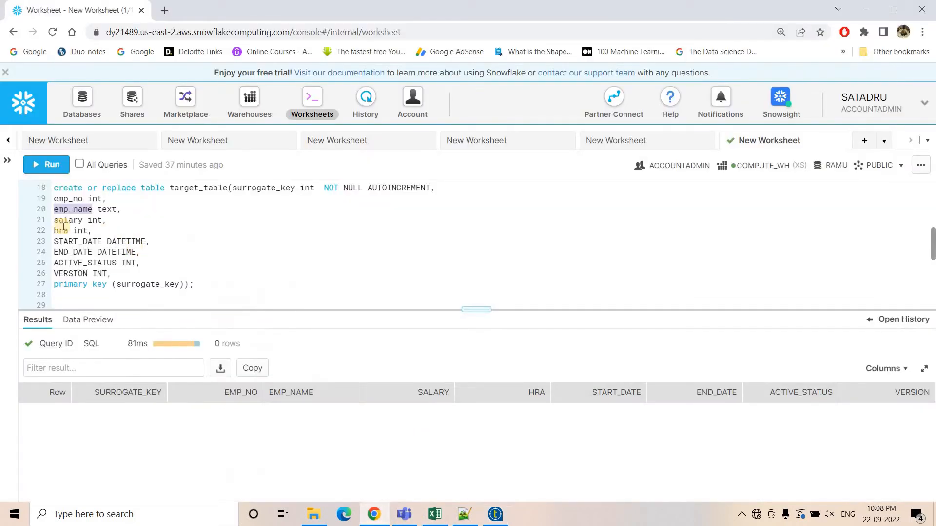
double_click(68, 220)
key(ctrl+c)
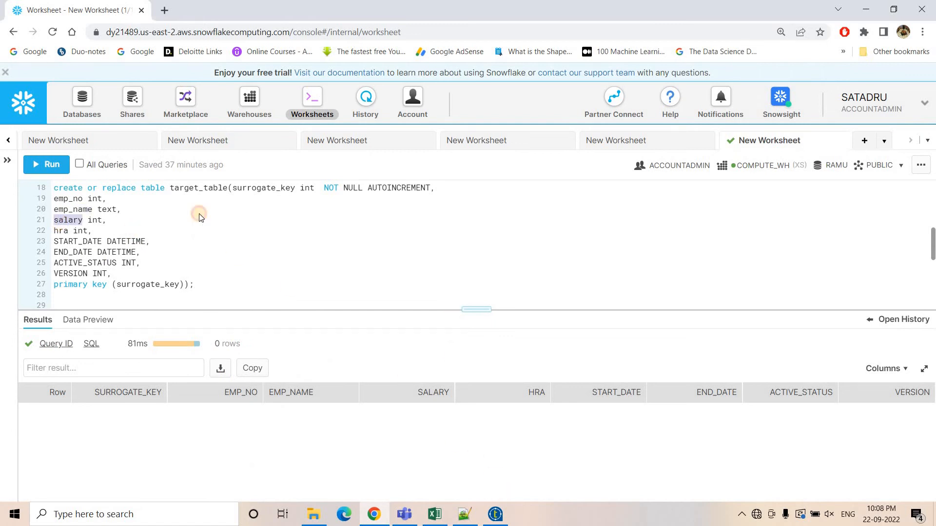
key(alt+Tab)
click(54, 103)
key(ctrl+v)
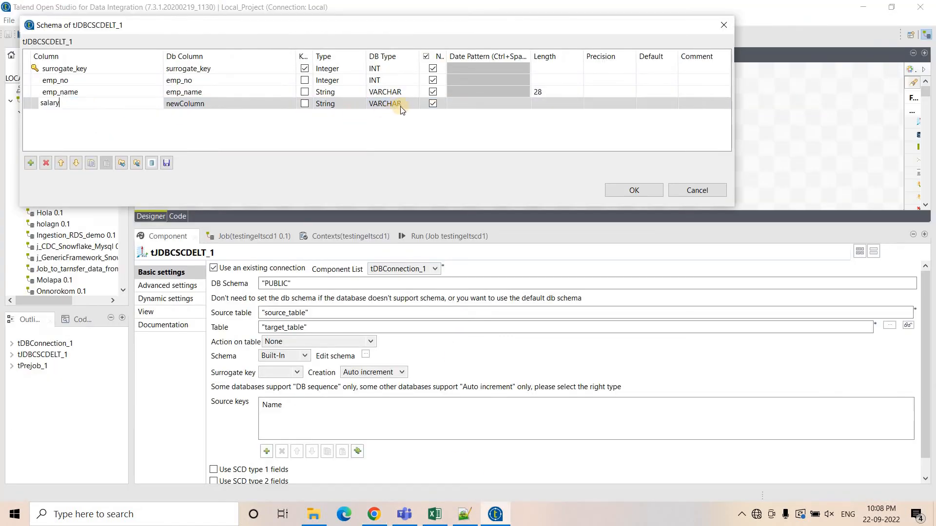
click(536, 102)
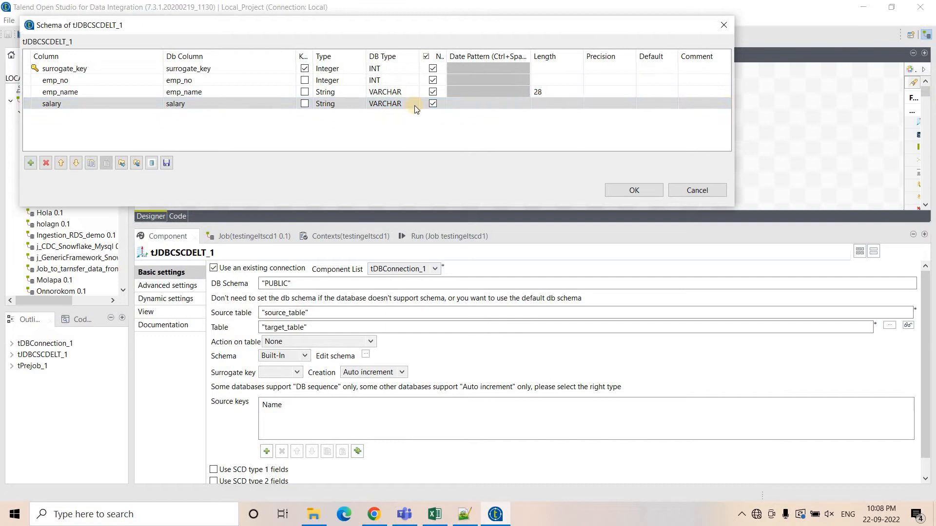
click(359, 103)
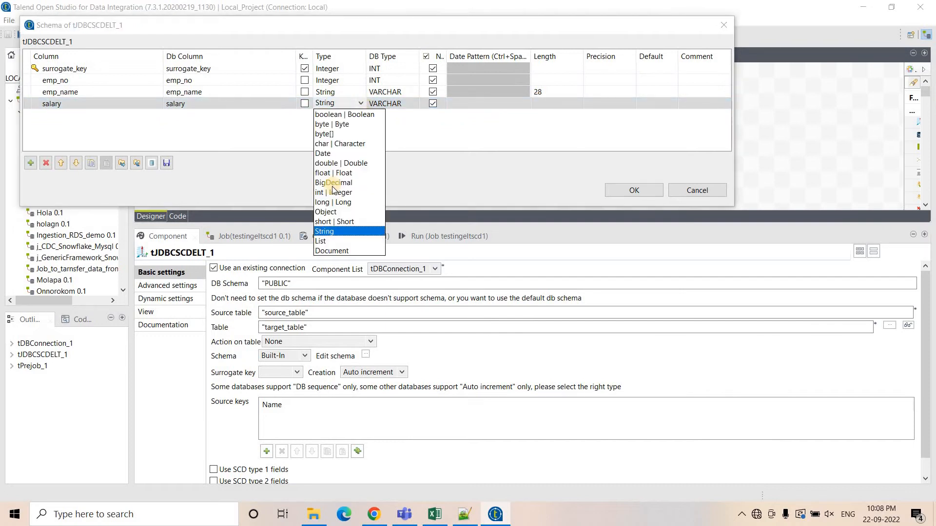
click(324, 193)
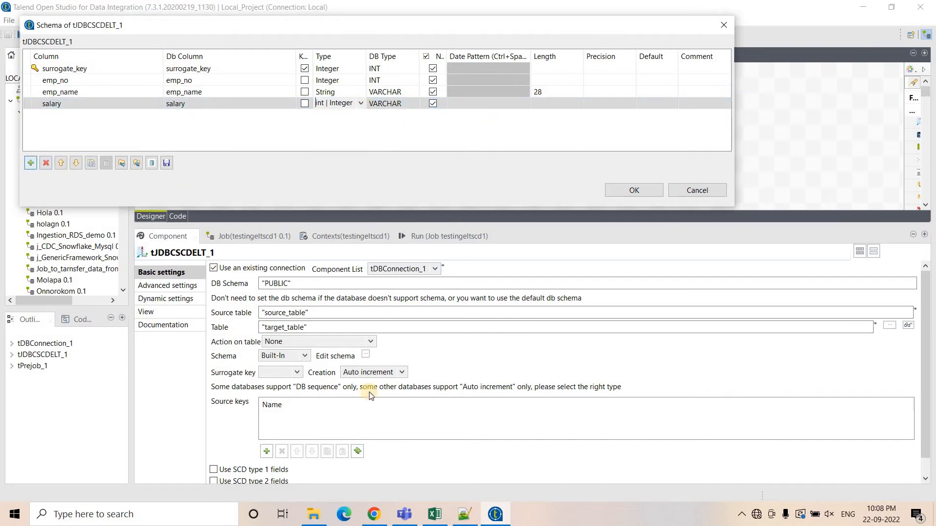
Add an hra column to the schema and set its type to int | Integer.
click(373, 514)
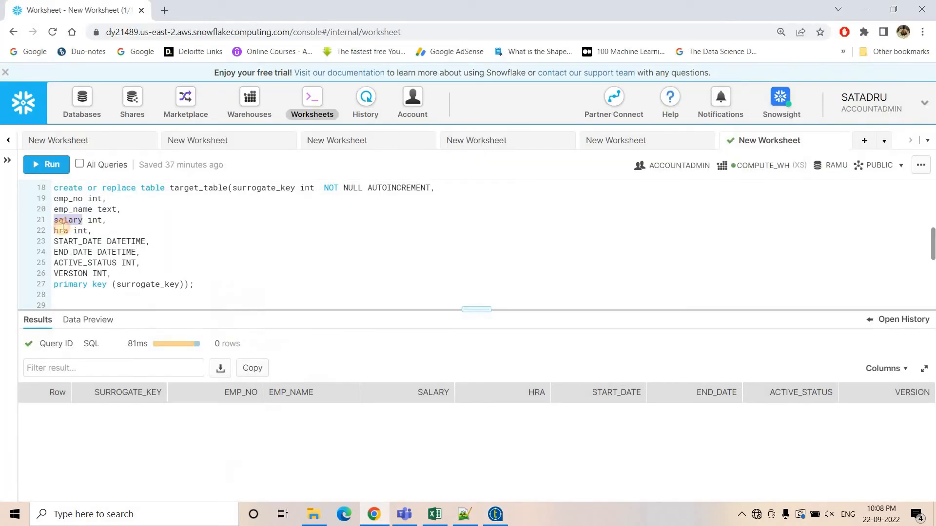
click(495, 514)
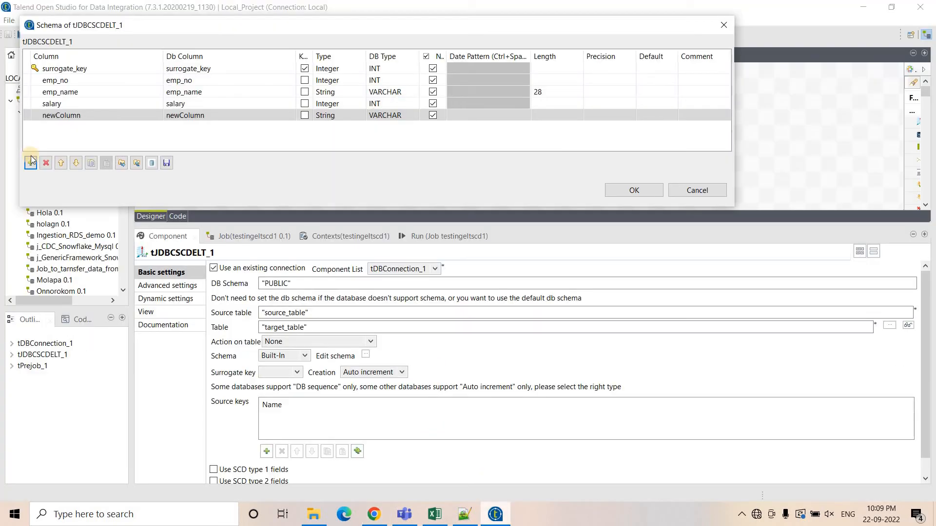
click(64, 116)
text(hra)
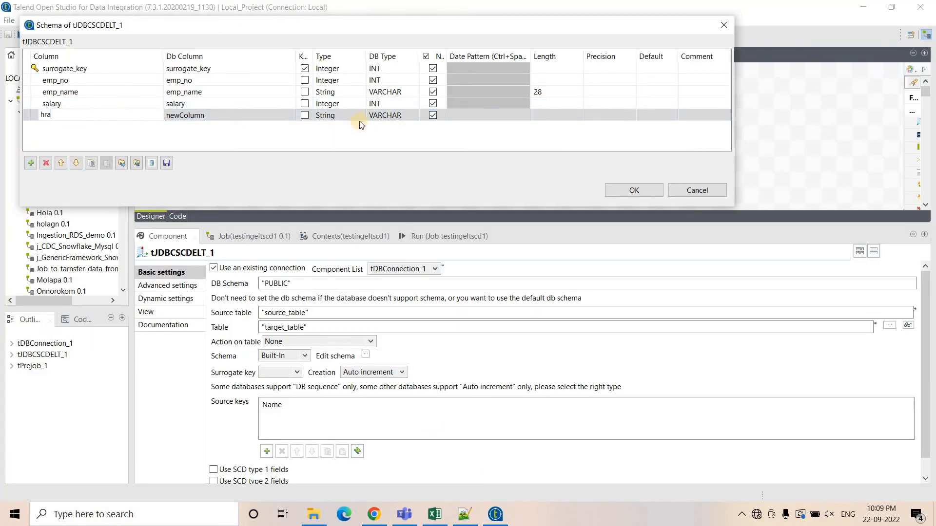
click(358, 116)
click(360, 115)
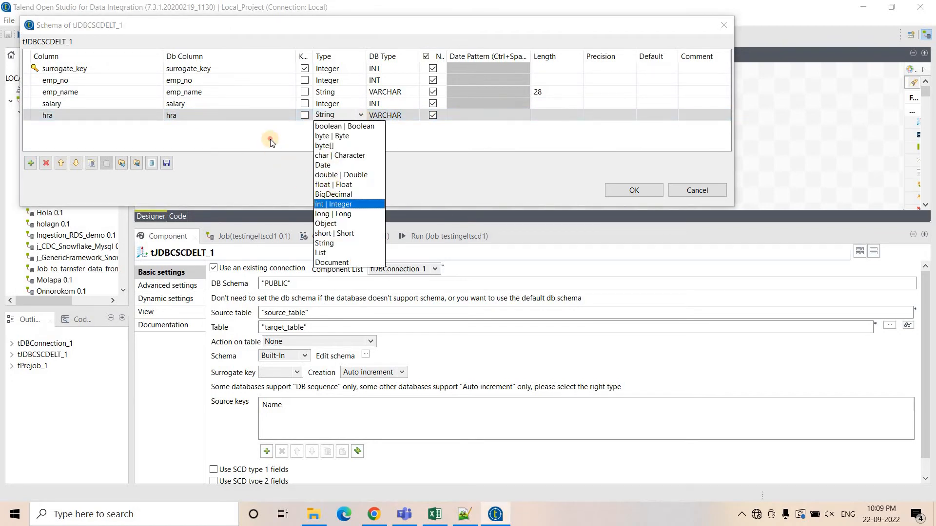
click(334, 203)
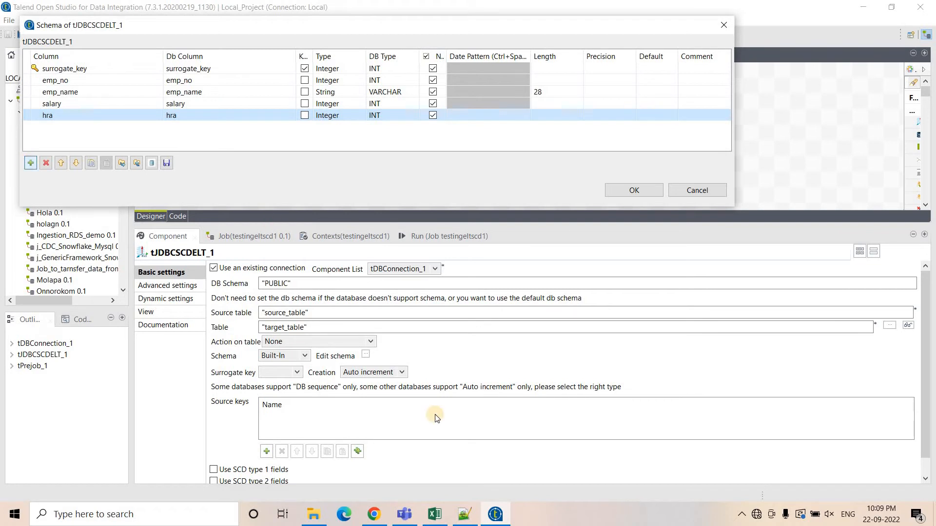
Add a START_DATE column copied from the worksheet and set its type to Date.
click(30, 163)
click(374, 514)
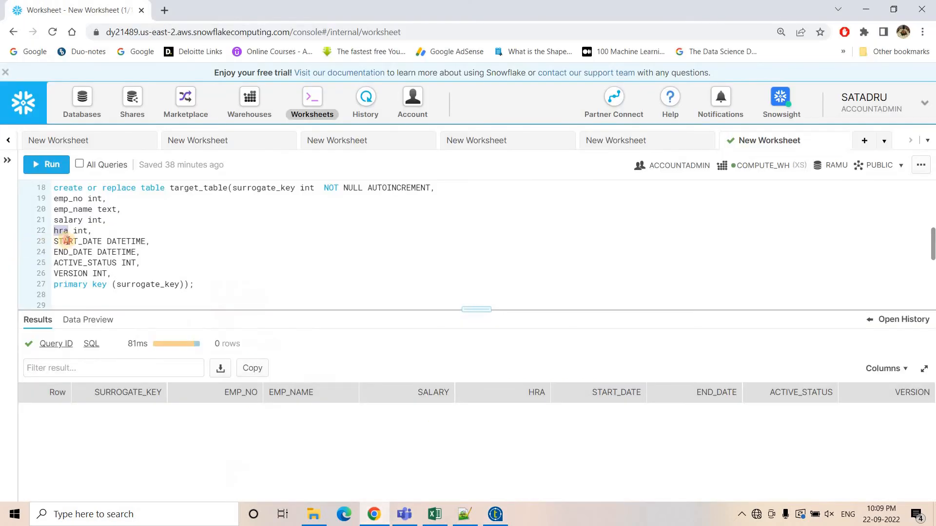
double_click(67, 242)
key(ctrl+c)
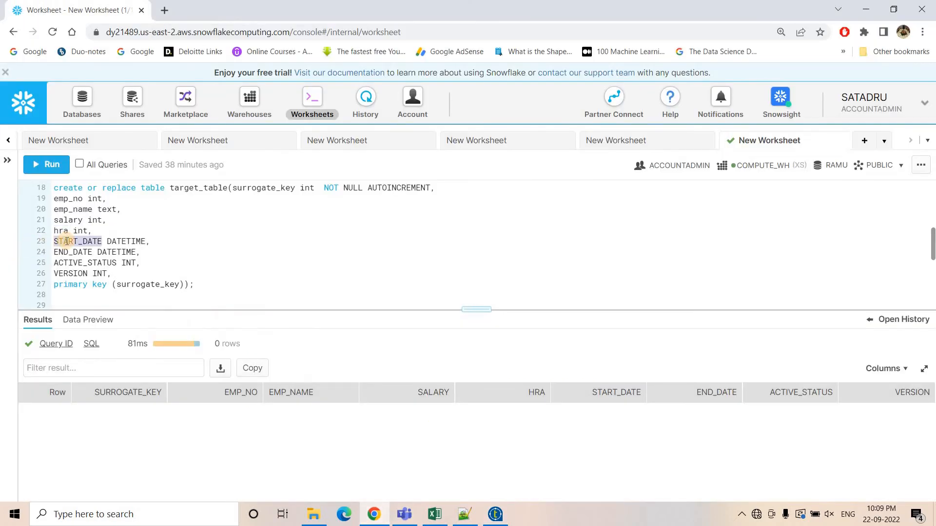
click(494, 512)
click(61, 127)
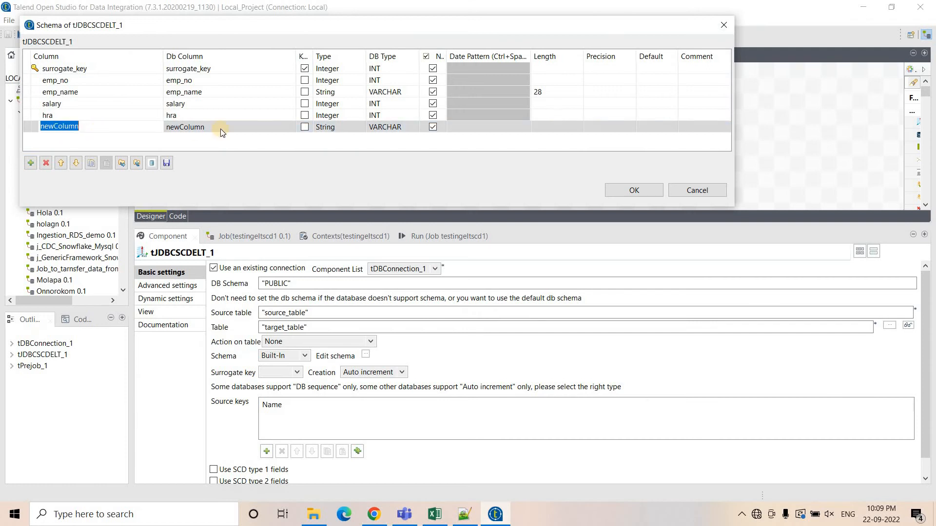
key(ctrl+v)
click(321, 128)
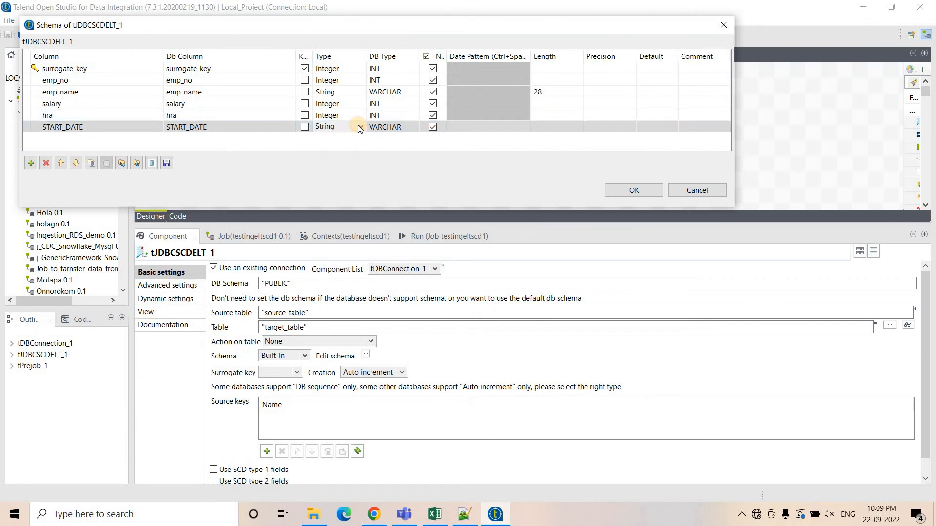
click(359, 128)
click(336, 179)
Set START_DATE's date pattern to "yyyy-MM-dd hh:mm:ss".
click(493, 127)
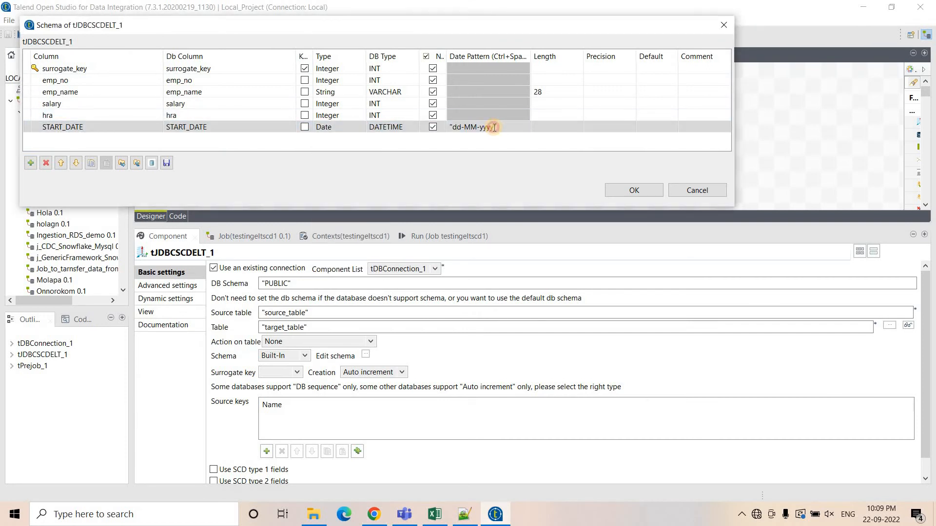
click(494, 127)
click(496, 127)
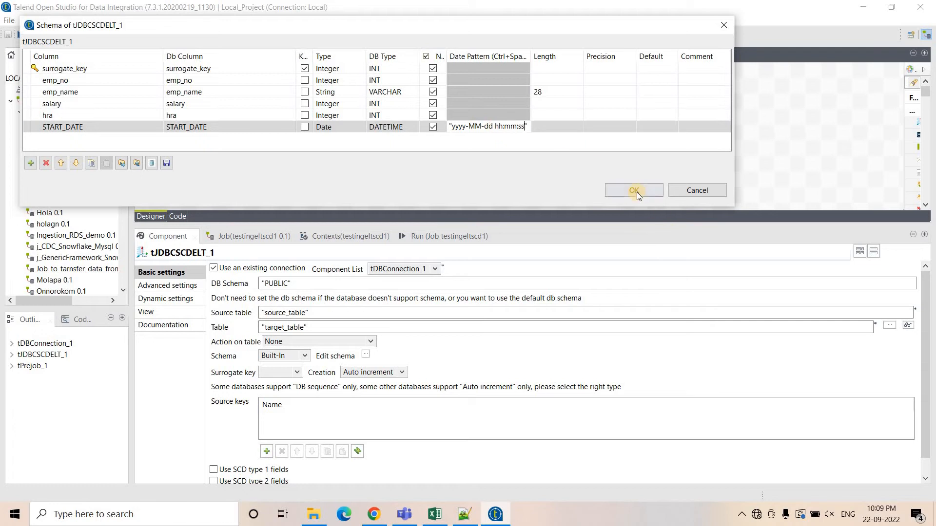
Add an END_DATE column by pasting START_DATE's name and changing it to END_DATE.
click(30, 163)
click(65, 128)
key(ctrl+c)
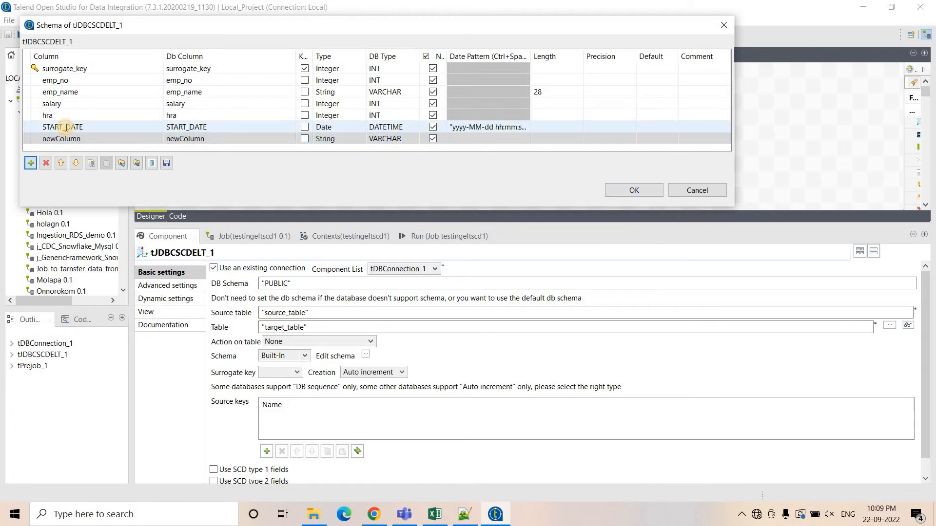
click(77, 140)
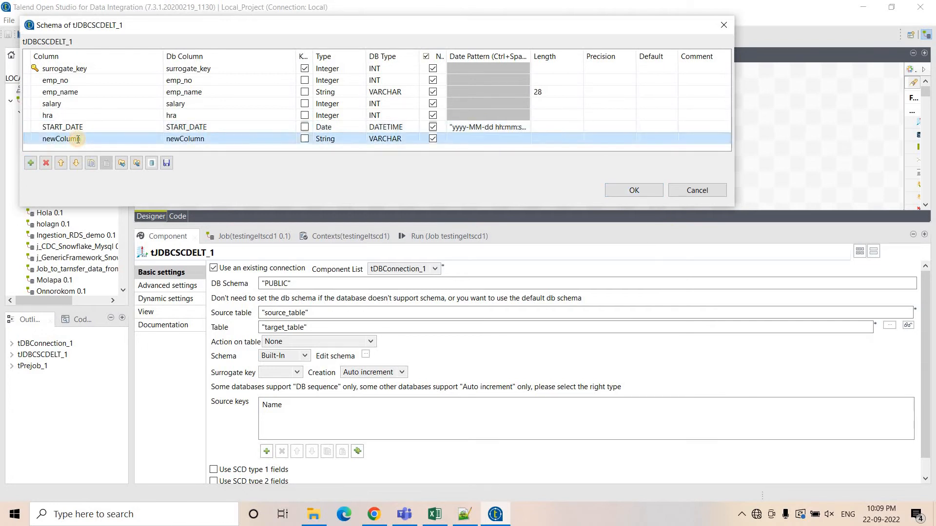
key(ctrl+v)
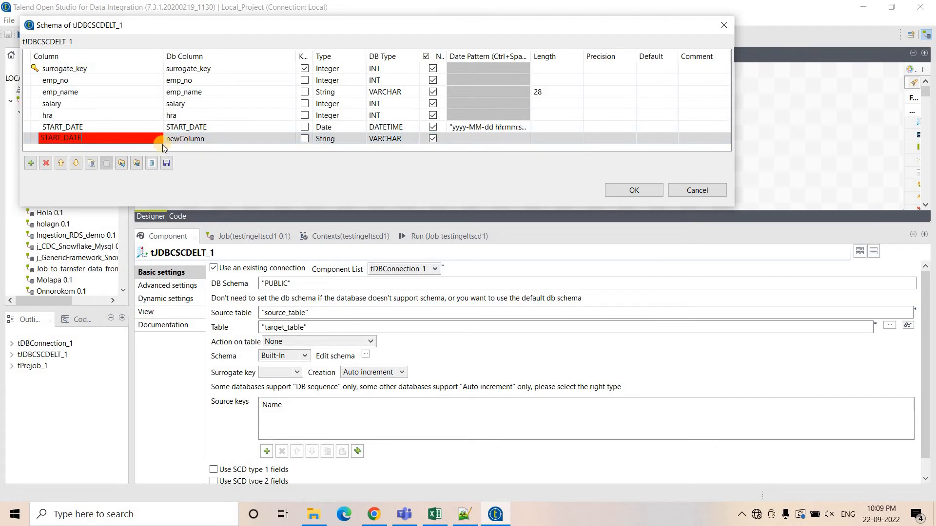
click(60, 140)
key(BackSpace)
key(BackSpace)
key(BackSpace)
key(BackSpace)
text(EN)
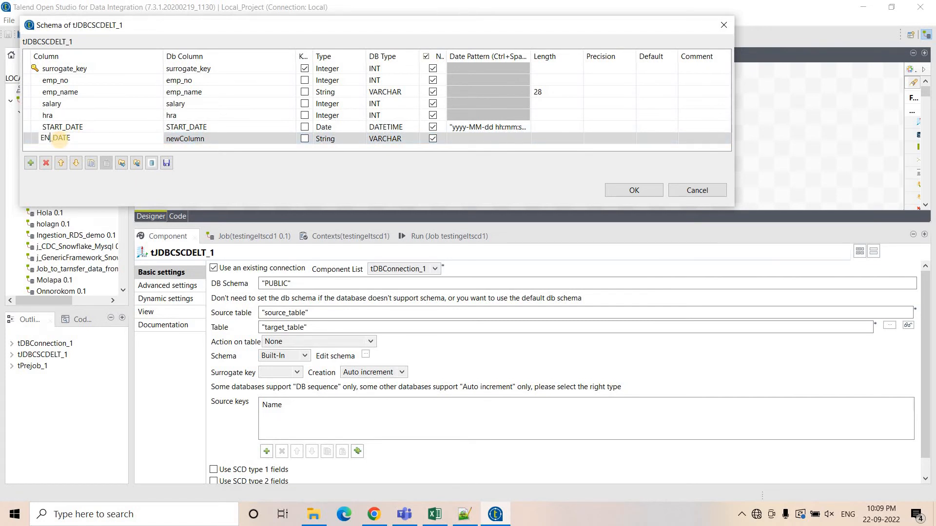
text(D)
click(201, 138)
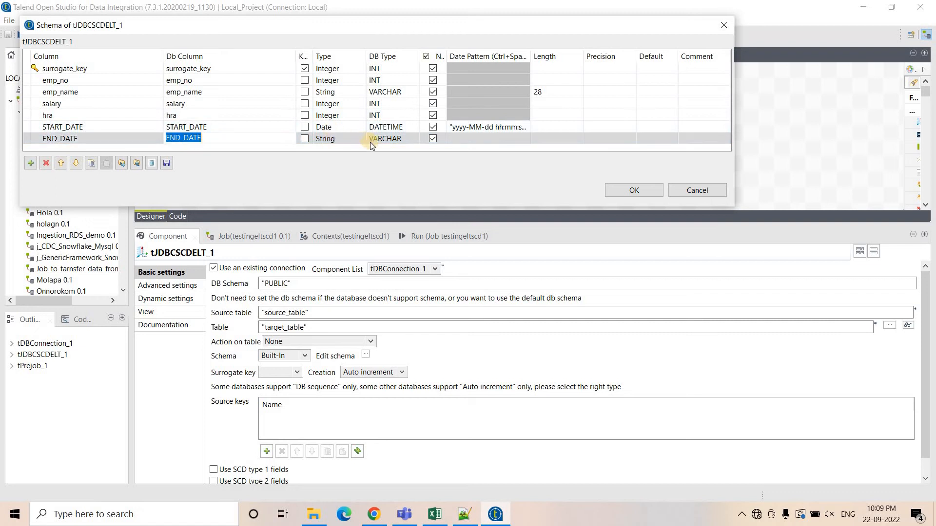
Set END_DATE's DB type to DATETIME.
click(404, 139)
click(413, 138)
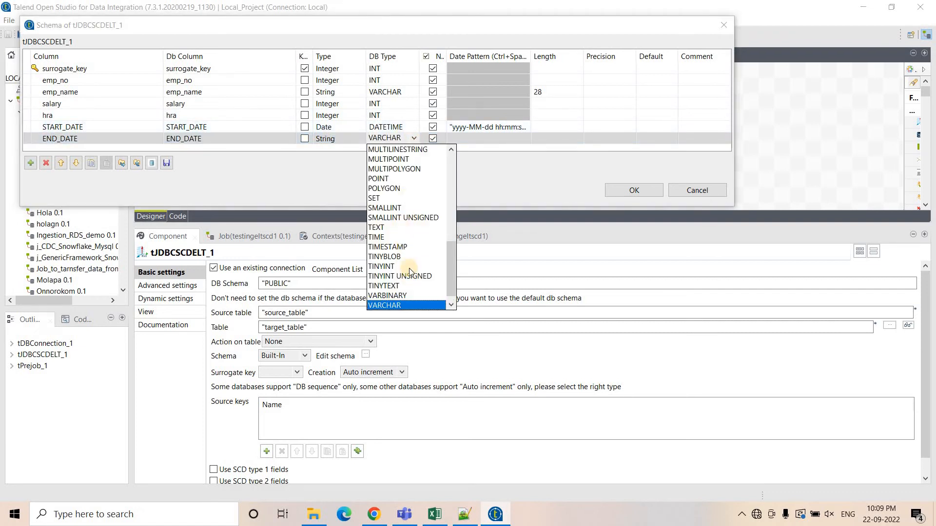
scroll(403, 200, up, 8)
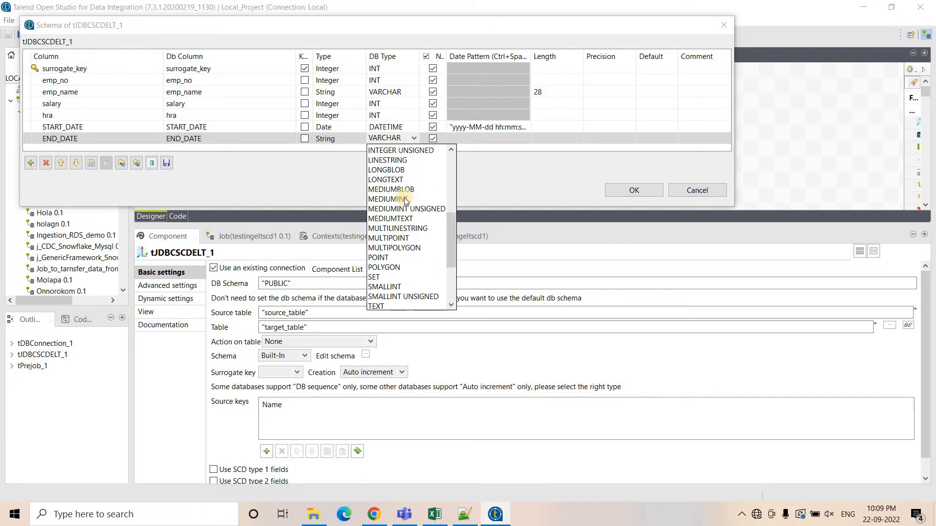
scroll(401, 201, up, 1)
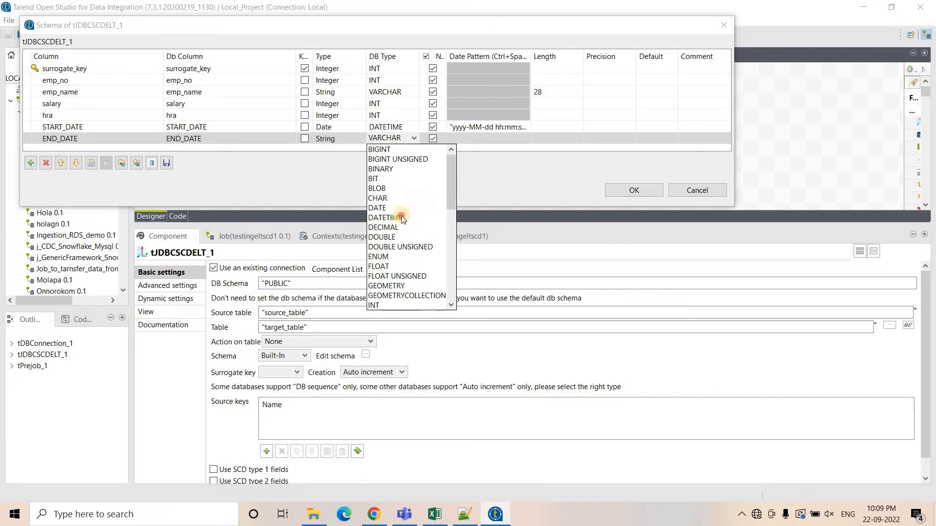
click(402, 216)
Set END_DATE's type to Date and paste the "yyyy-MM-dd hh:mm:ss" date pattern copied from START_DATE.
click(470, 127)
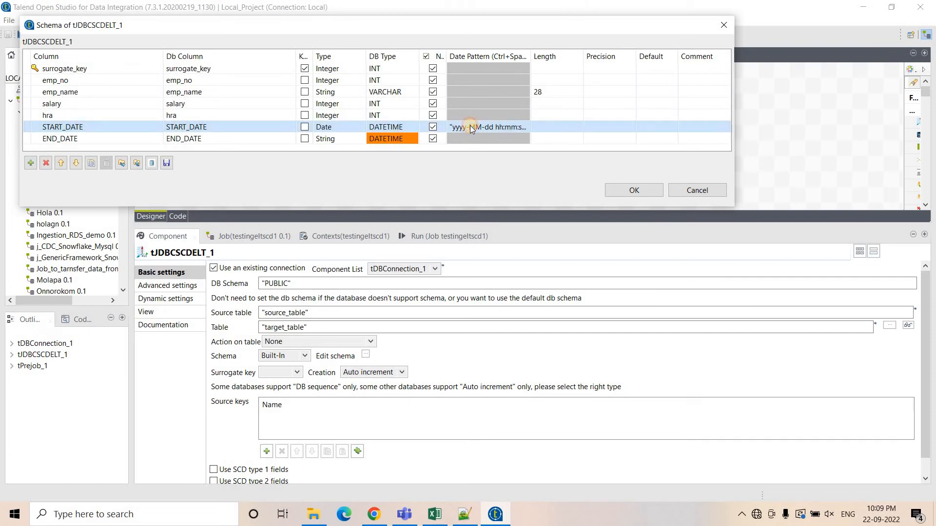
click(470, 128)
key(ctrl+c)
click(468, 140)
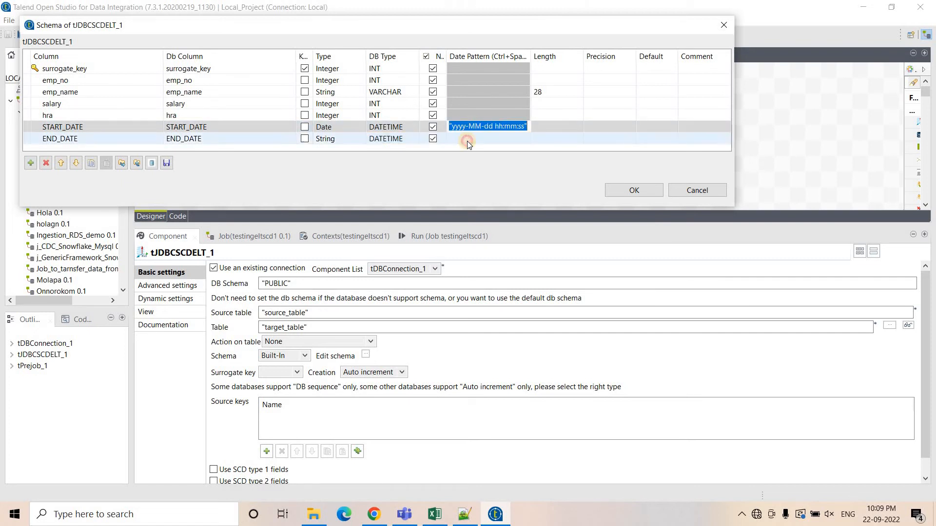
click(358, 139)
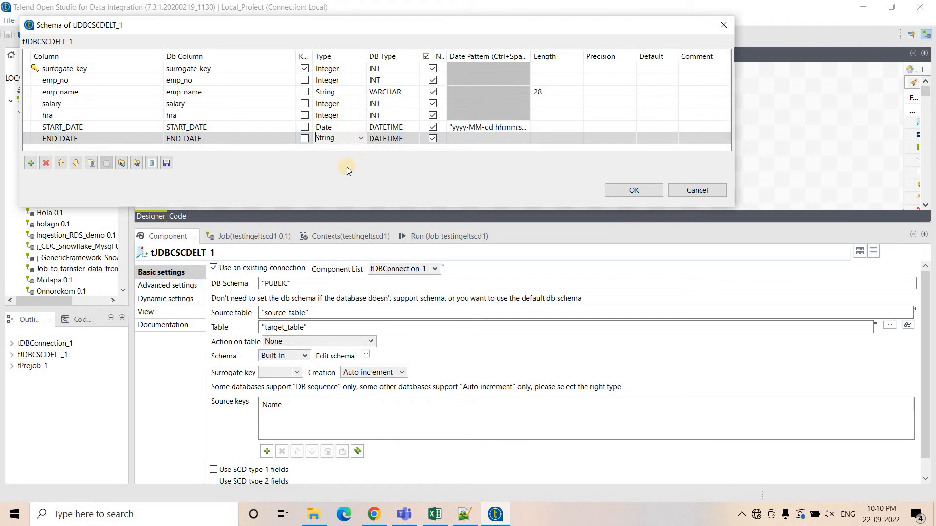
click(456, 138)
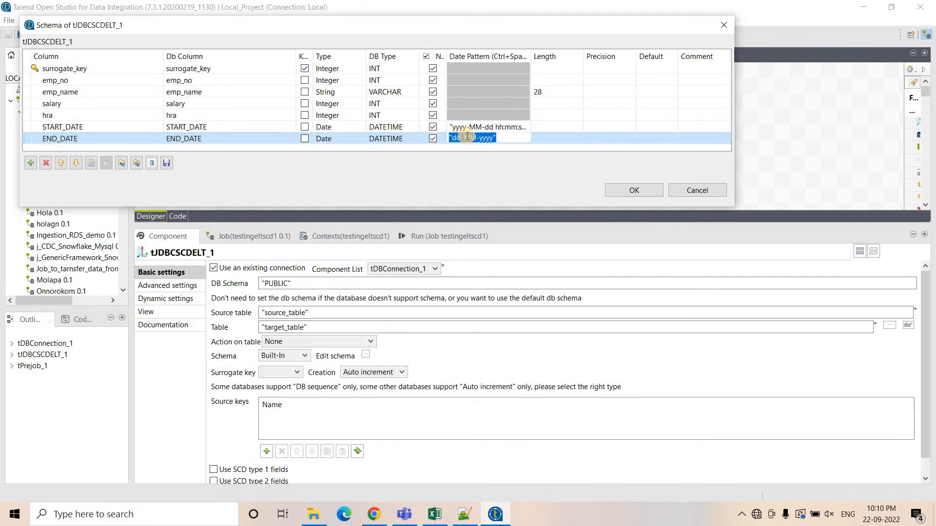
key(ctrl+v)
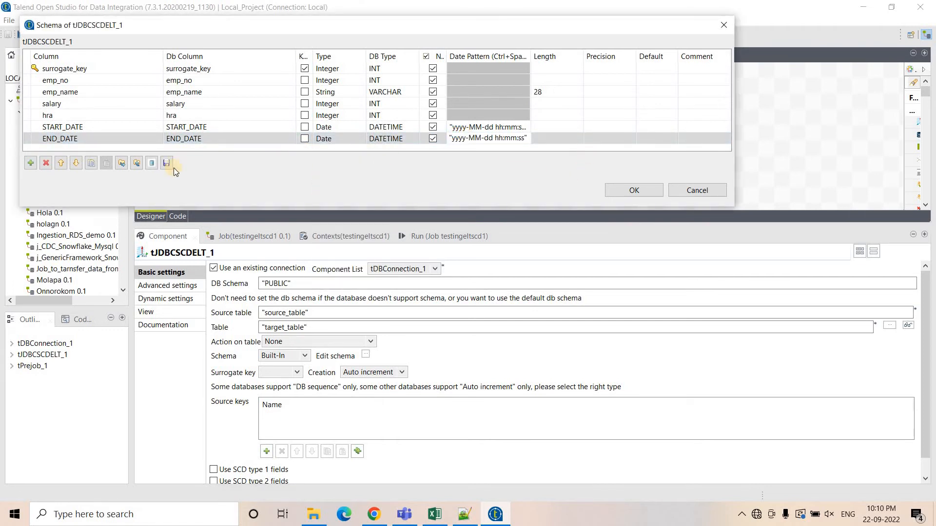
Add an ACTIVE_STATUS column to the tDBSCDELT schema, copying its name from the Snowflake table script, and set its type to Integer.
click(28, 165)
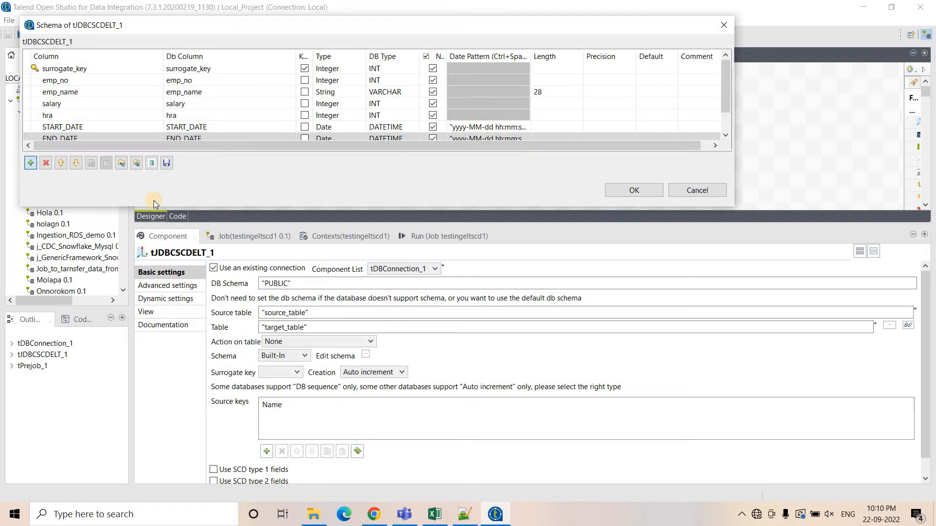
click(374, 514)
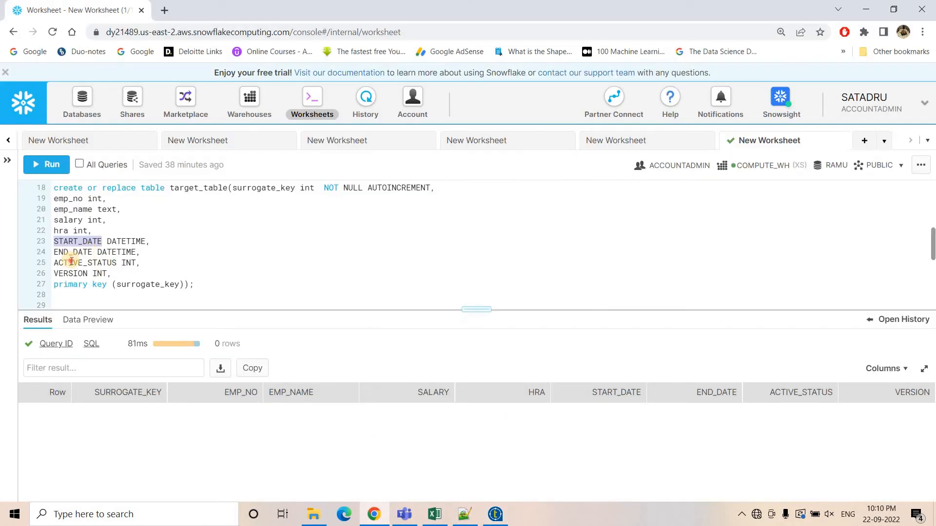
double_click(71, 261)
key(ctrl+c)
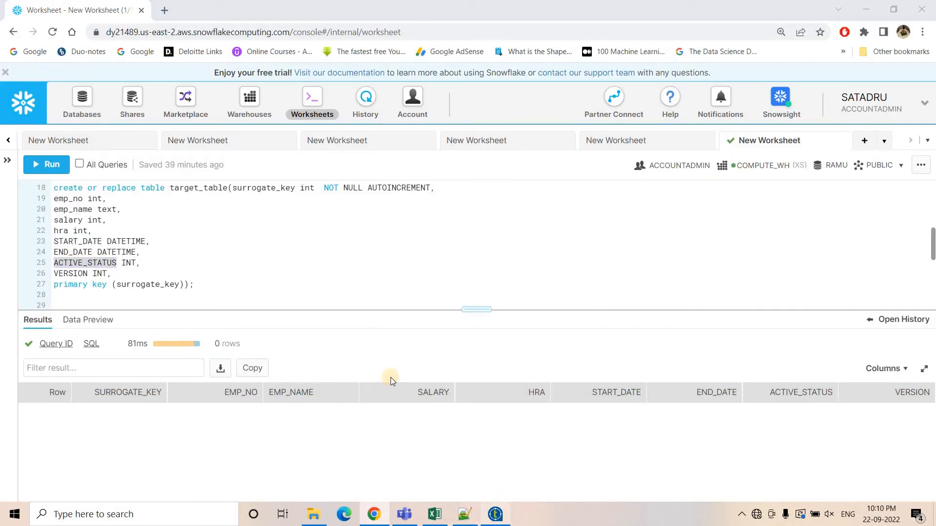
click(495, 515)
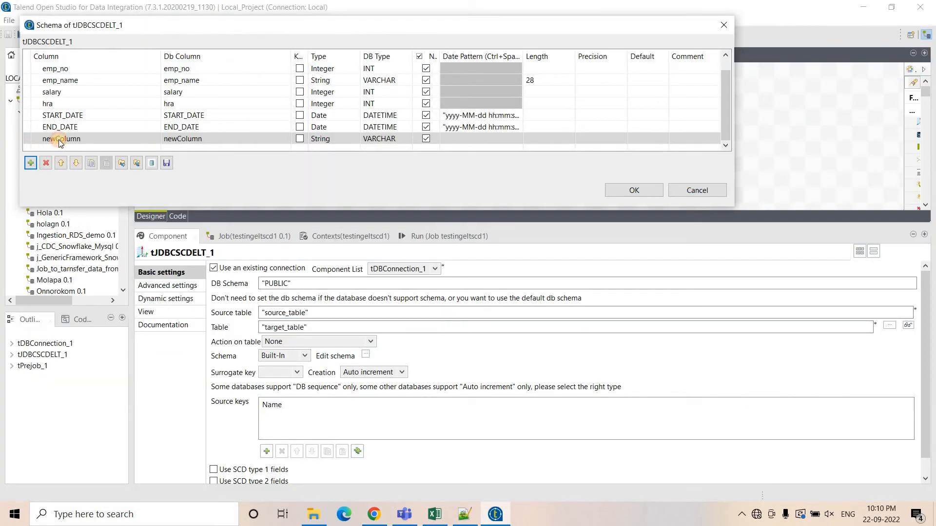
click(58, 139)
key(ctrl+v)
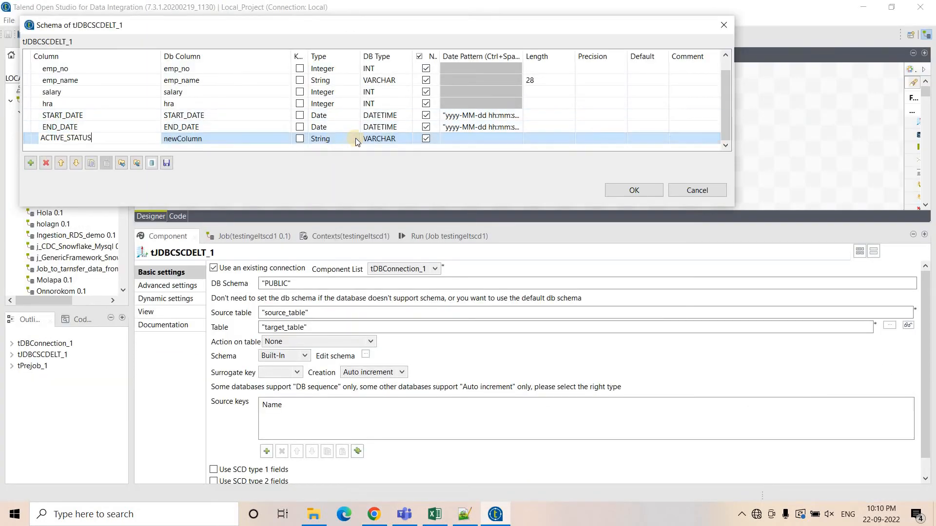
click(355, 139)
click(356, 139)
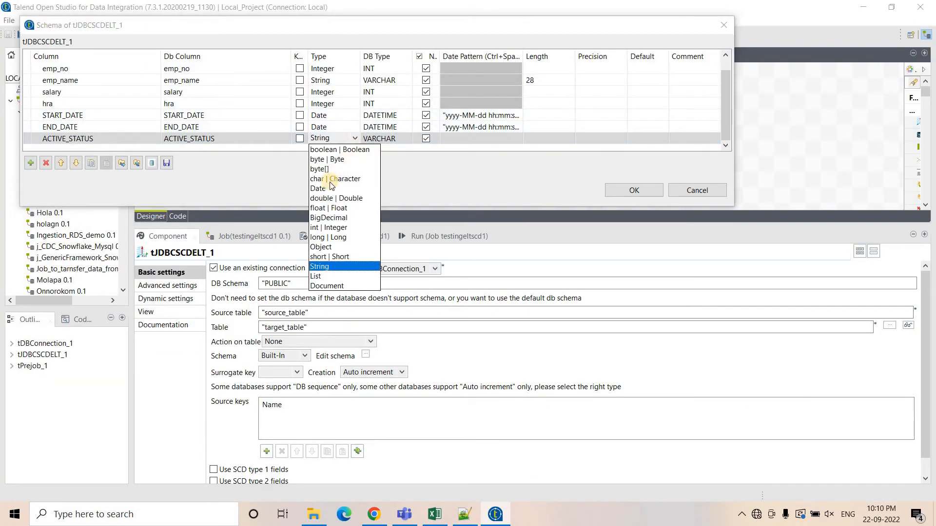
click(326, 228)
Add a VERSION column with its name copied from the table script, set its type to Integer, and confirm the schema.
click(25, 165)
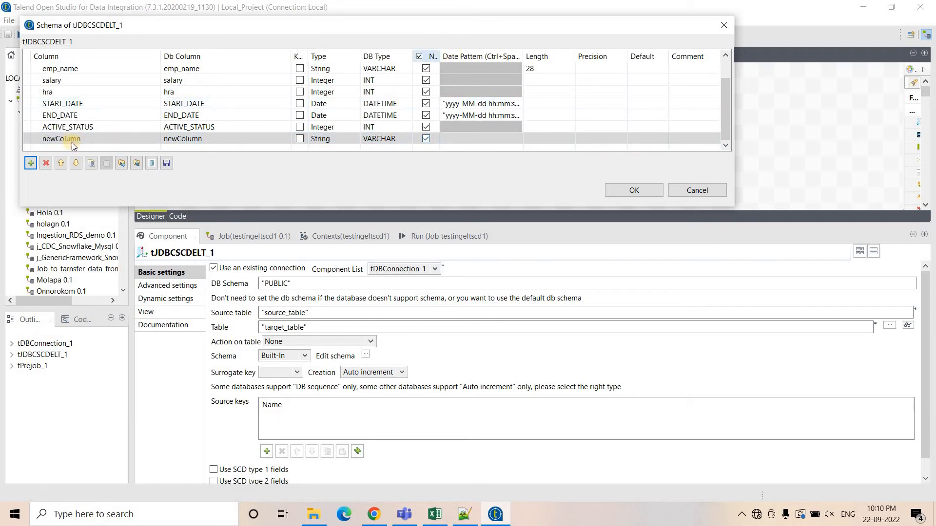
click(374, 514)
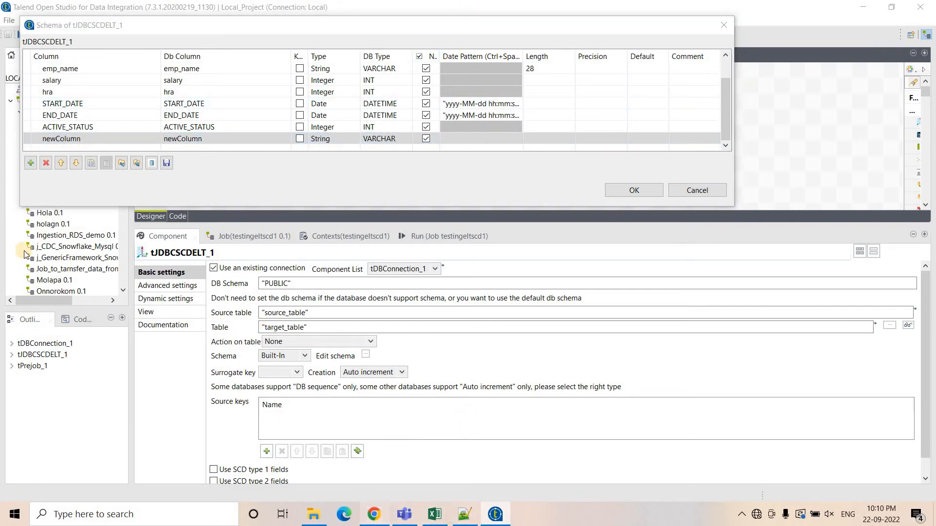
double_click(71, 271)
key(ctrl+c)
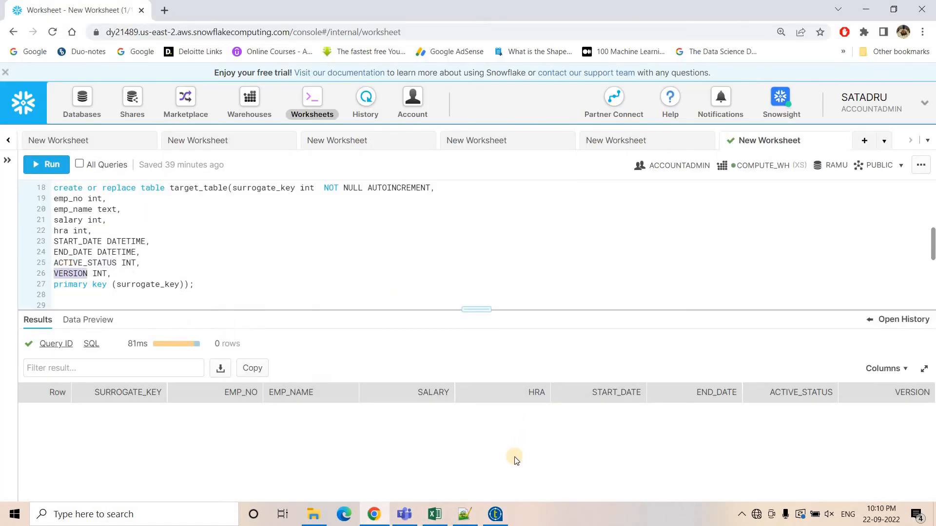
click(495, 514)
click(63, 141)
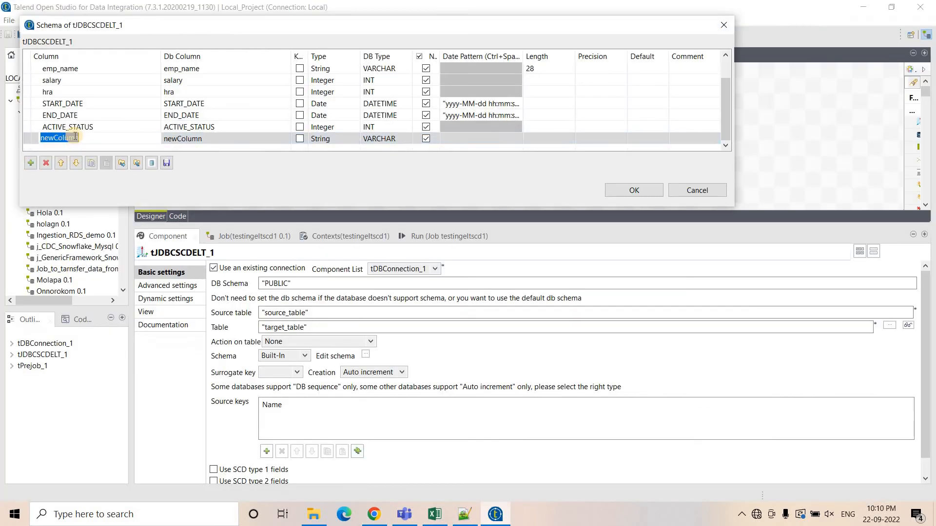
key(ctrl+v)
click(350, 142)
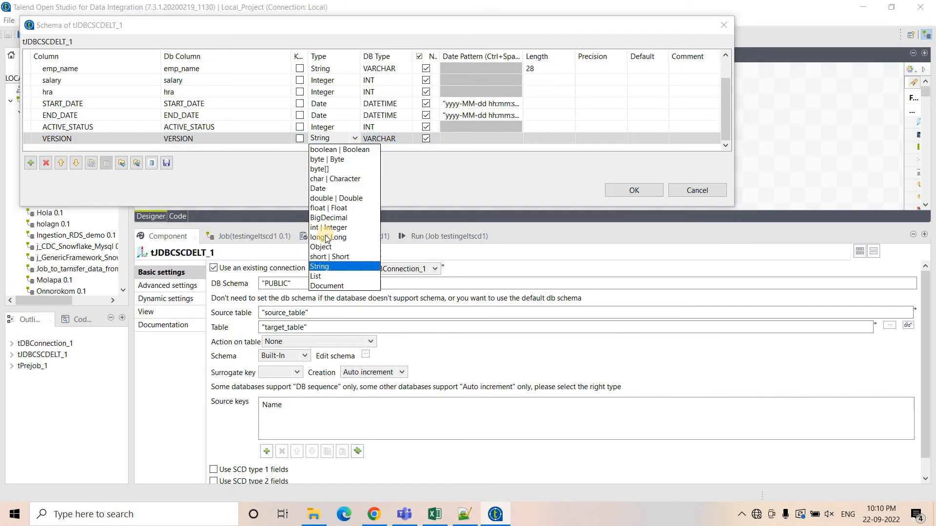
click(327, 225)
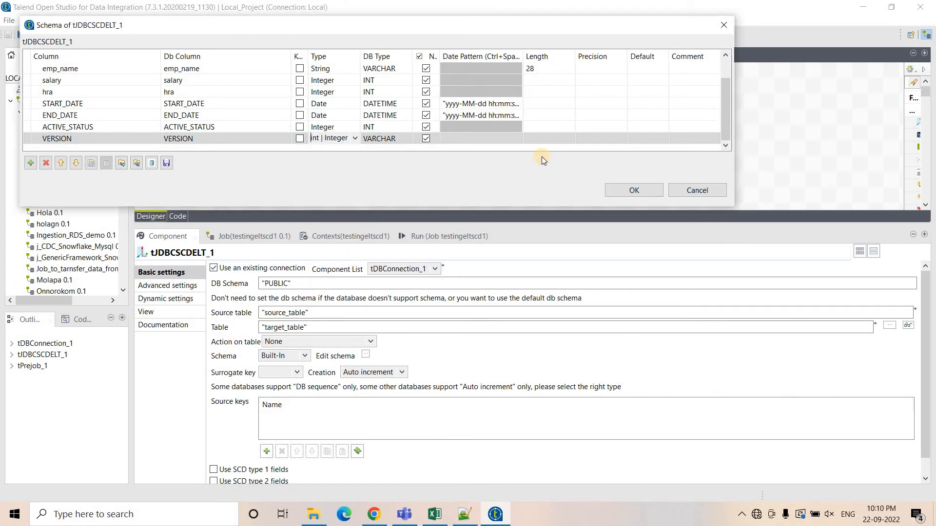
click(622, 191)
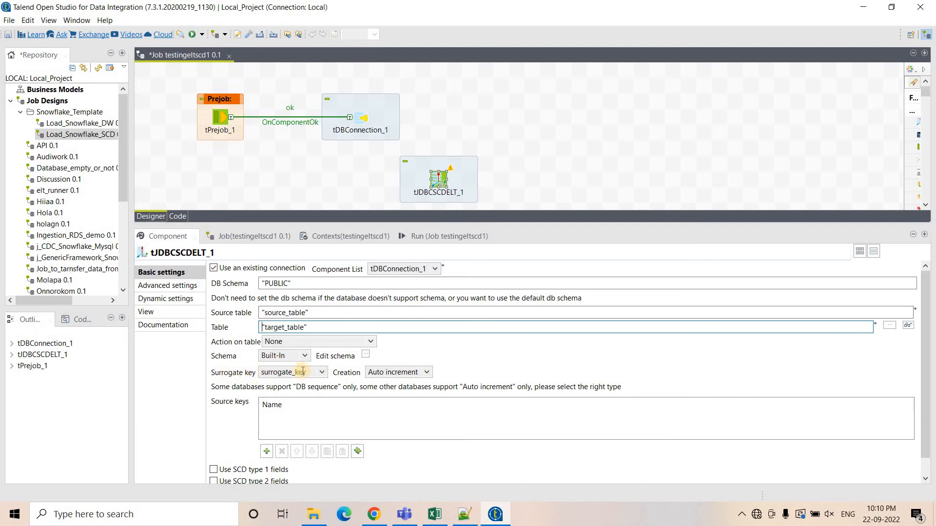
Set the surrogate key to surrogate_key with Auto increment as the creation method.
click(409, 372)
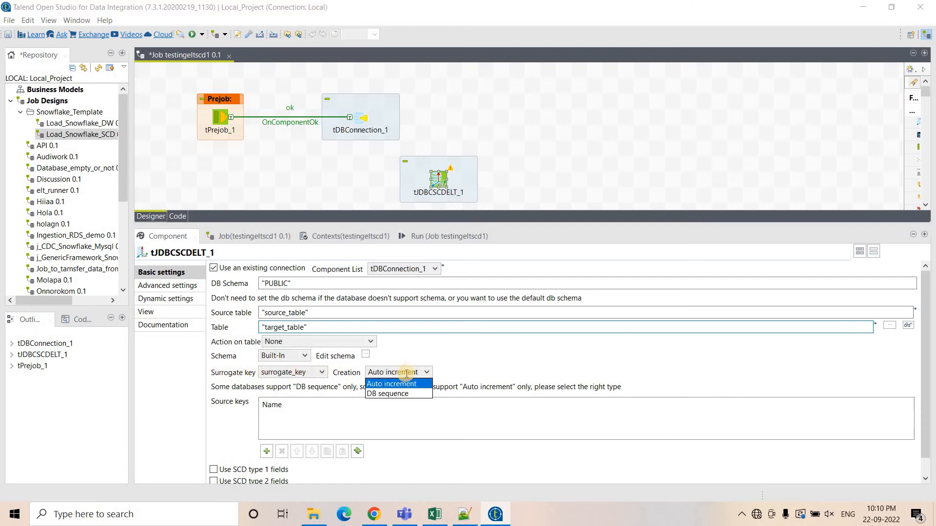
click(286, 373)
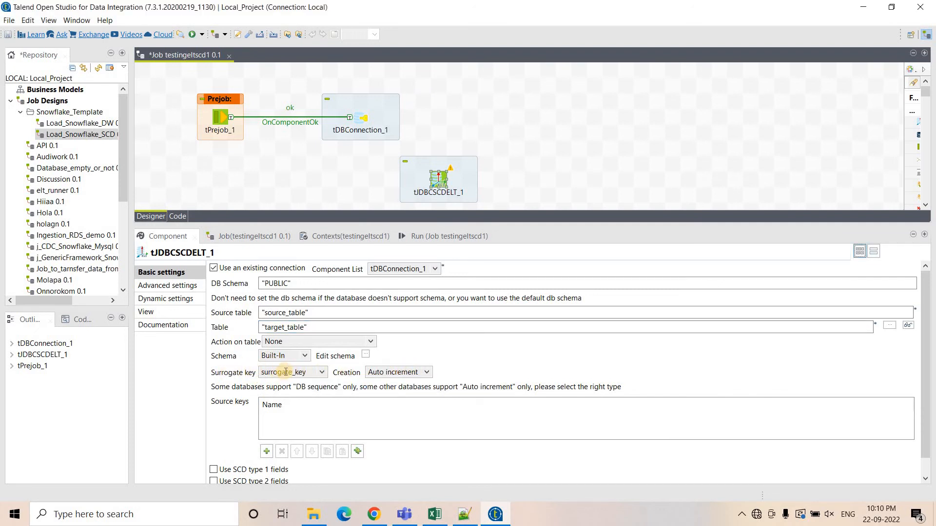
key(alt+Tab)
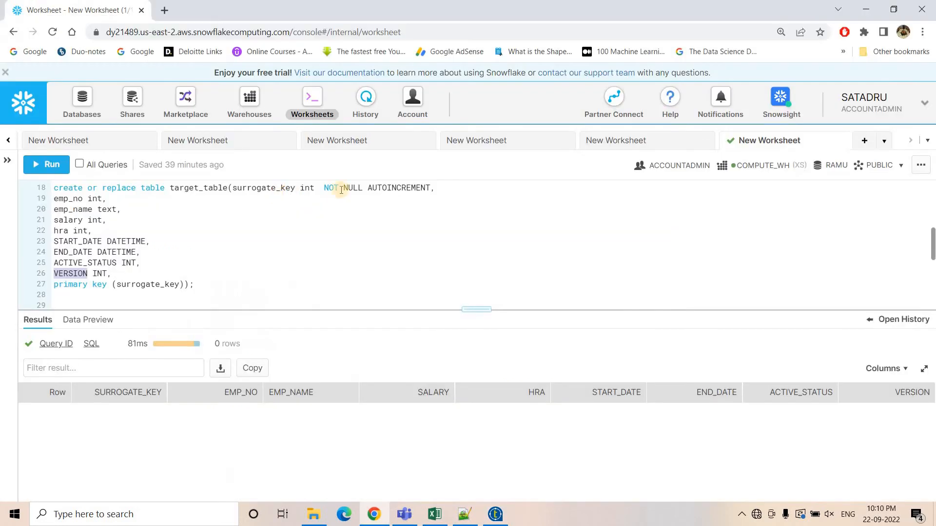
double_click(280, 188)
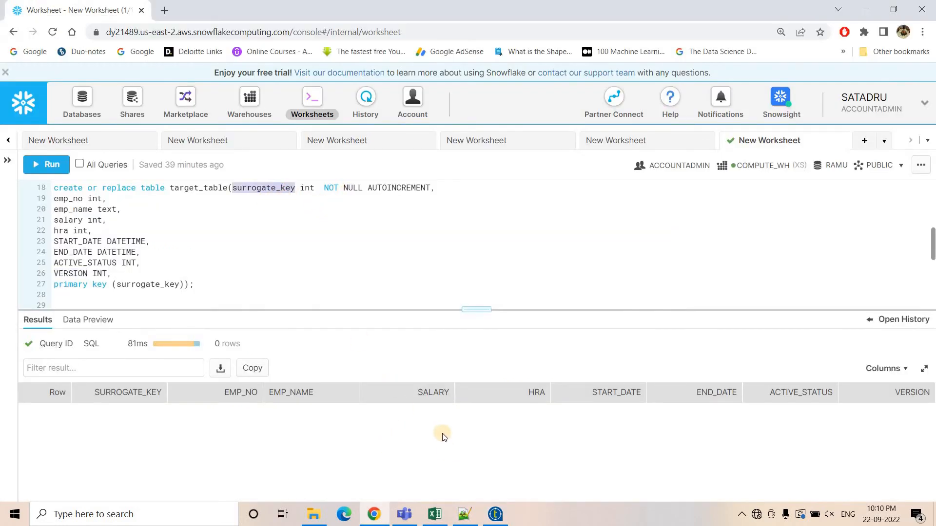
click(493, 519)
click(304, 372)
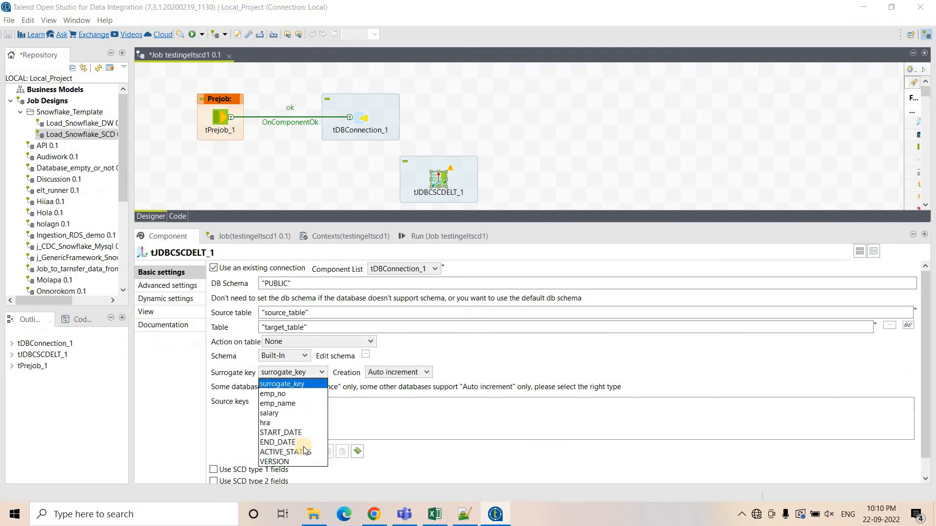
click(233, 392)
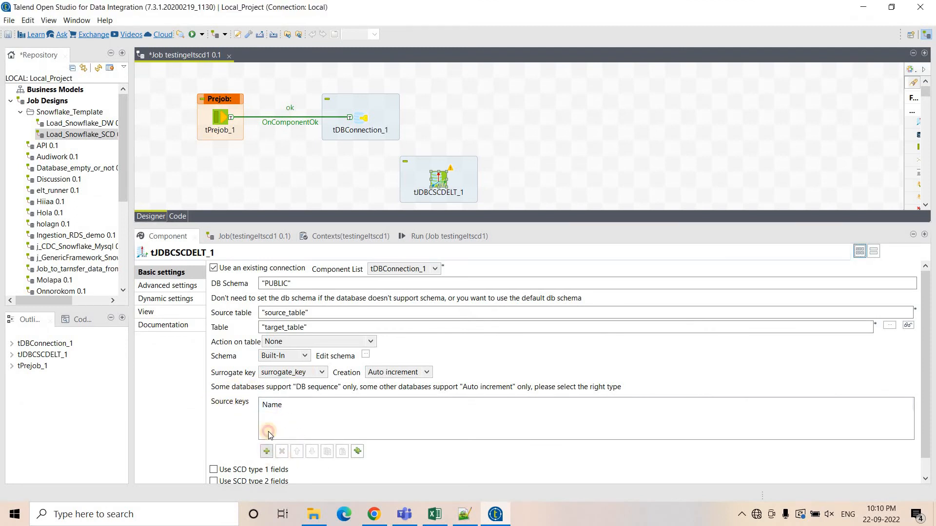
Add emp_no as the source key.
click(266, 451)
click(907, 416)
click(286, 405)
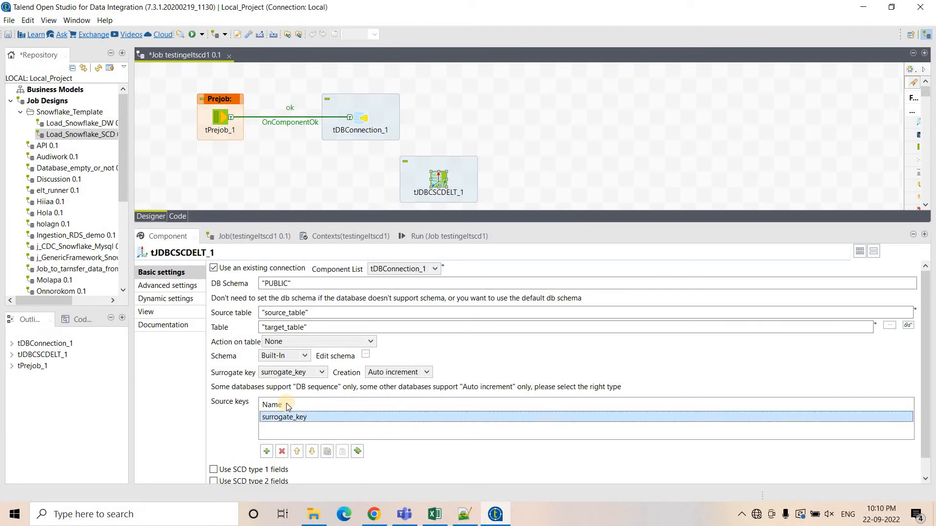
click(296, 417)
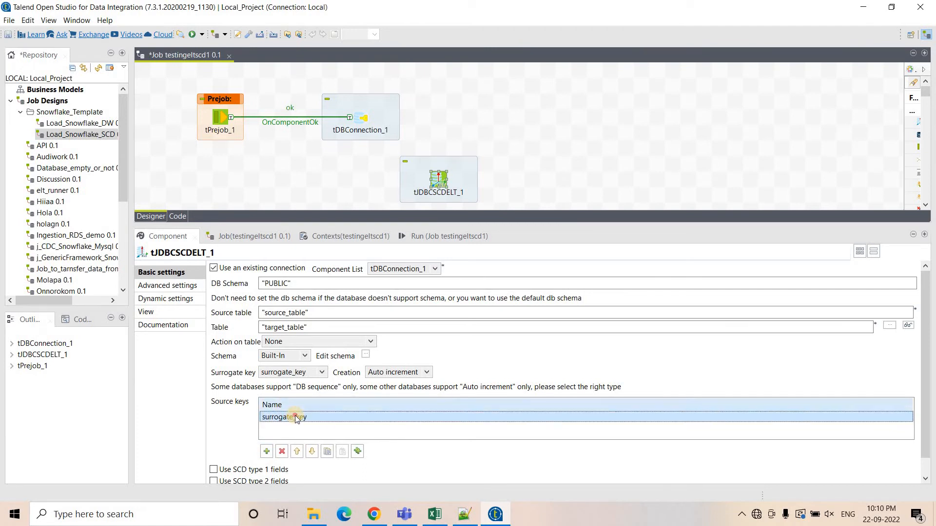
click(905, 418)
click(274, 327)
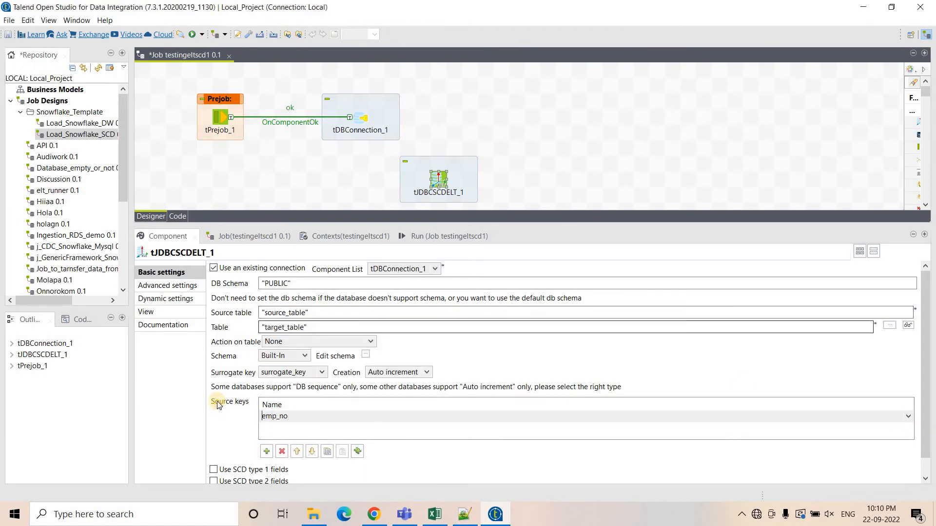
Enable the Use SCD type 2 fields option.
scroll(217, 406, down, 2)
click(214, 463)
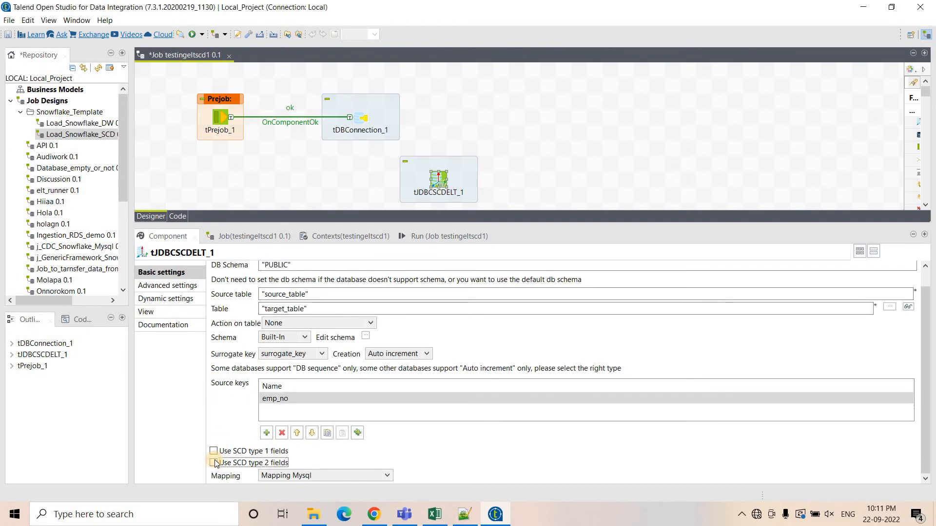
scroll(344, 442, down, 3)
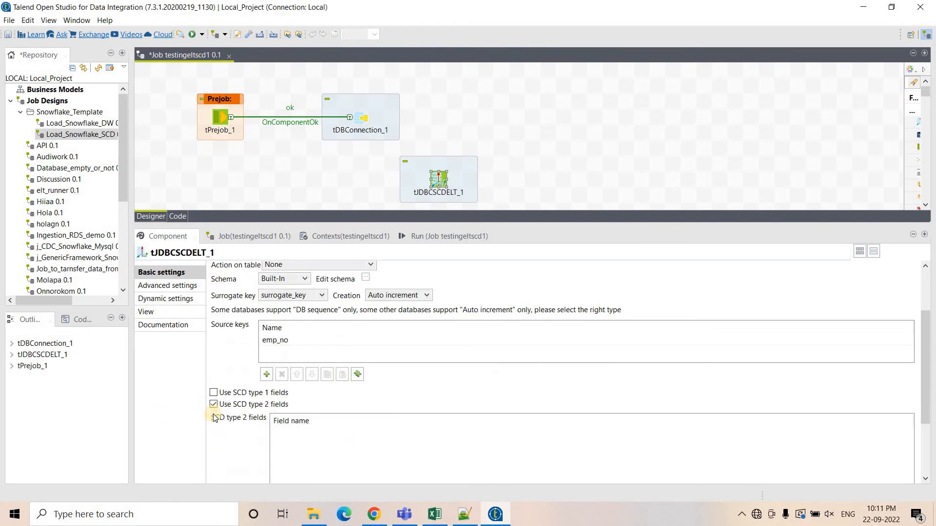
scroll(307, 429, down, 2)
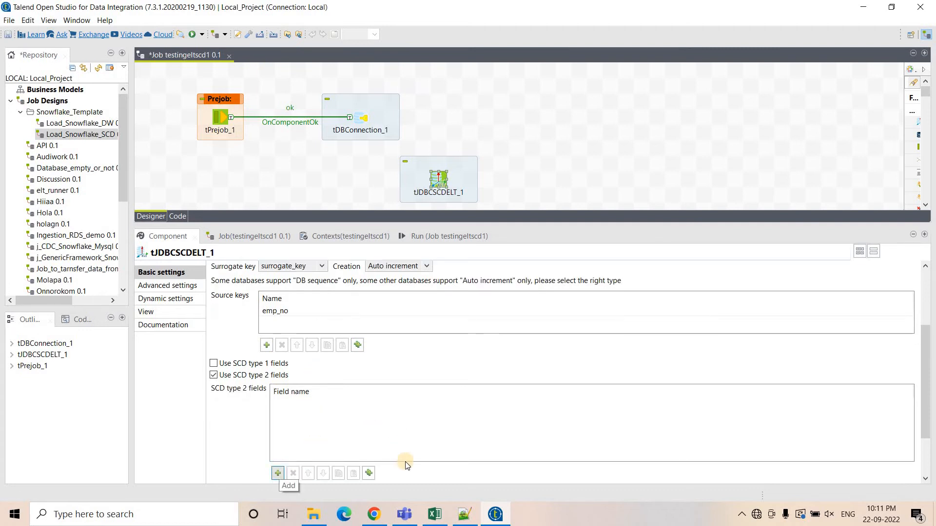
Check the target table's column names in the Snowflake script and add emp_name as an SCD type 2 field.
key(alt+Tab)
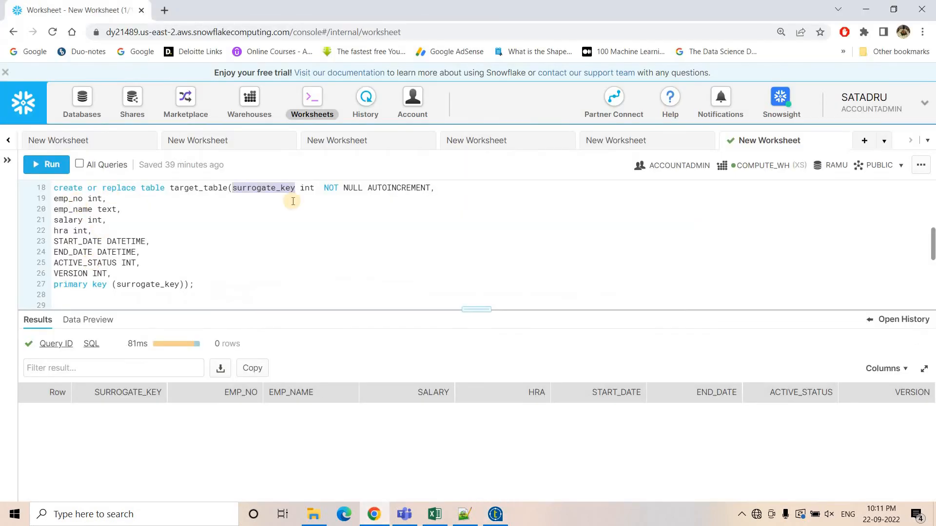
double_click(73, 210)
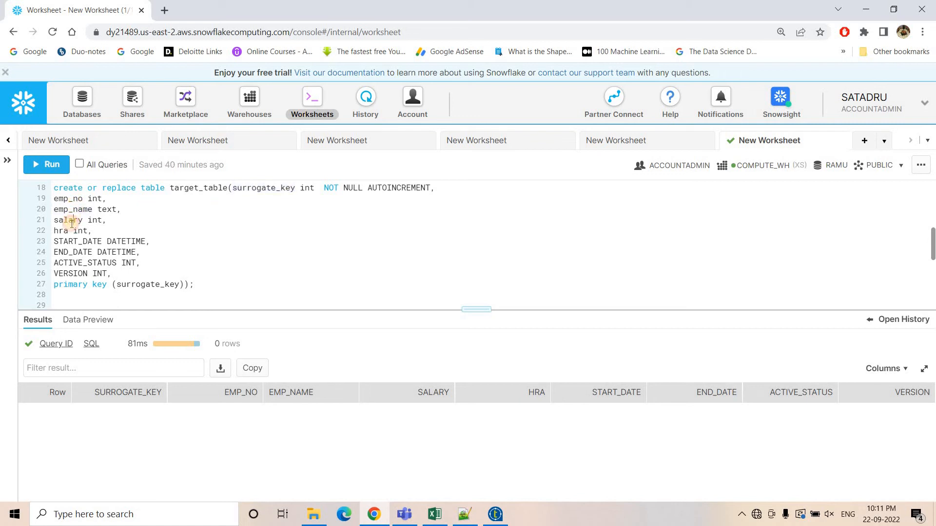
double_click(73, 221)
click(64, 231)
double_click(74, 212)
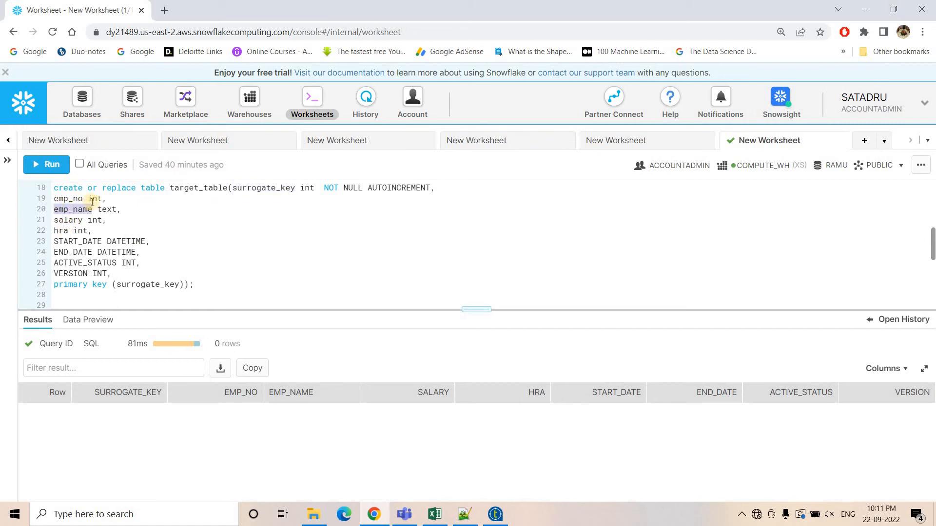
click(495, 514)
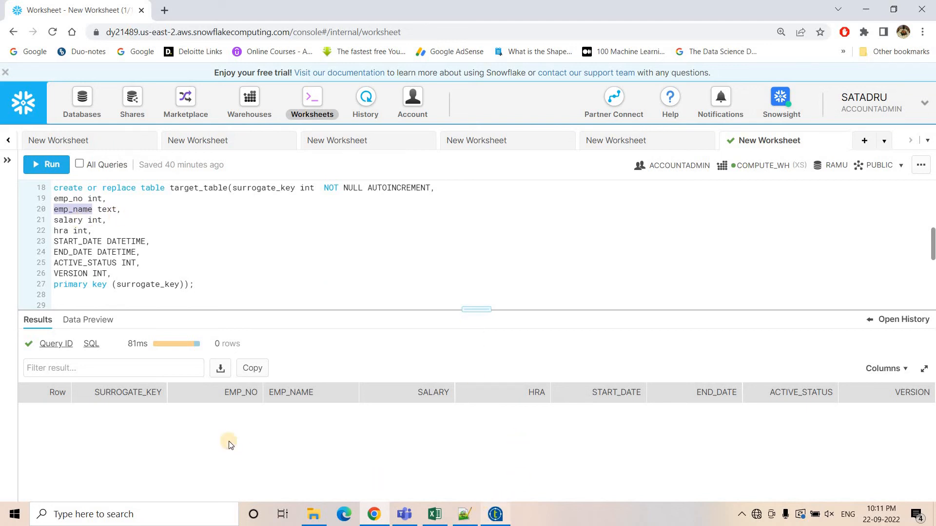
click(281, 404)
click(280, 405)
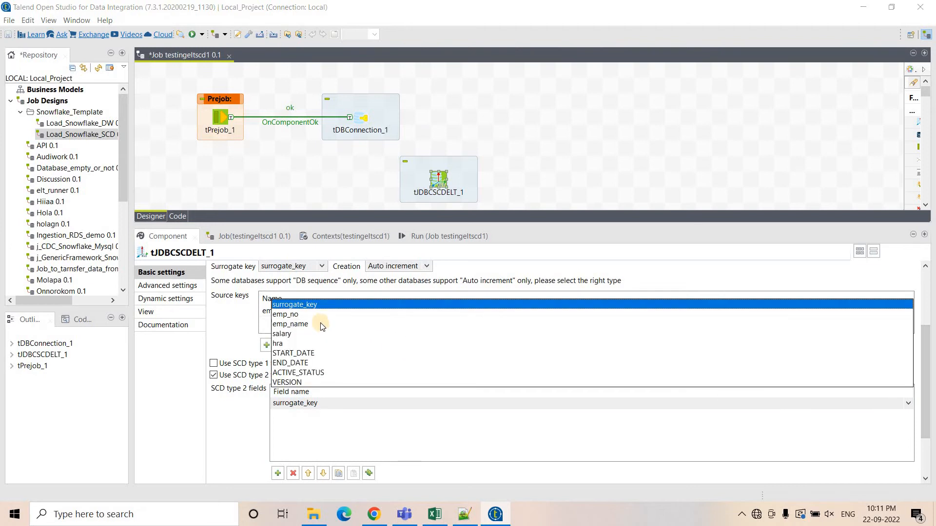
click(291, 324)
Add salary and hra as further SCD type 2 fields.
click(277, 473)
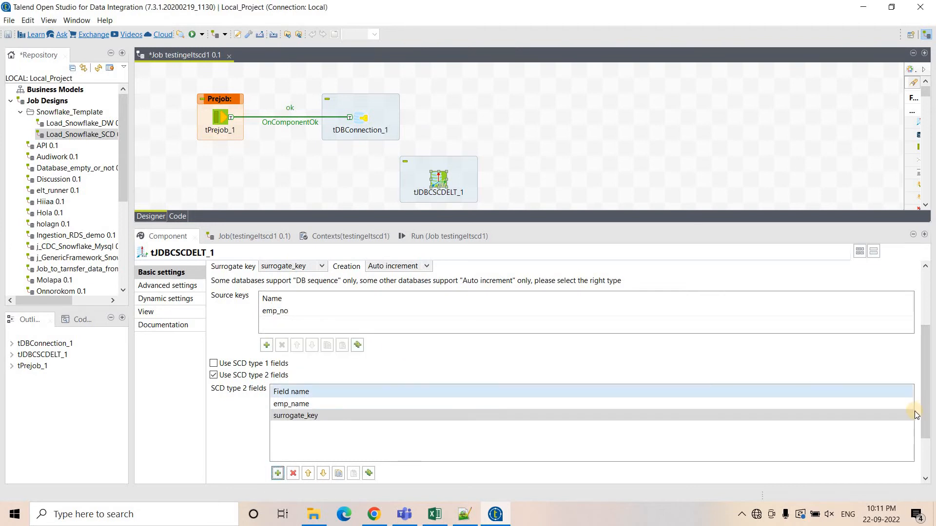
click(897, 417)
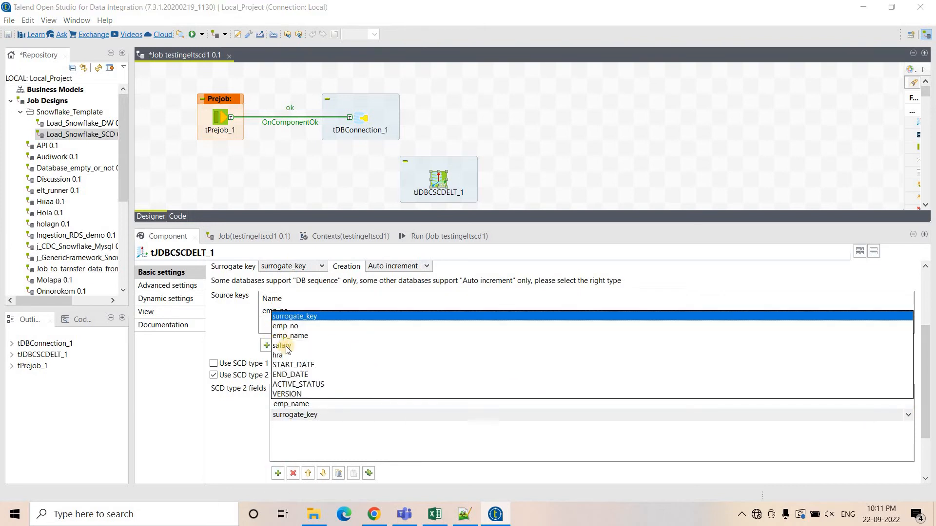
click(282, 345)
click(277, 473)
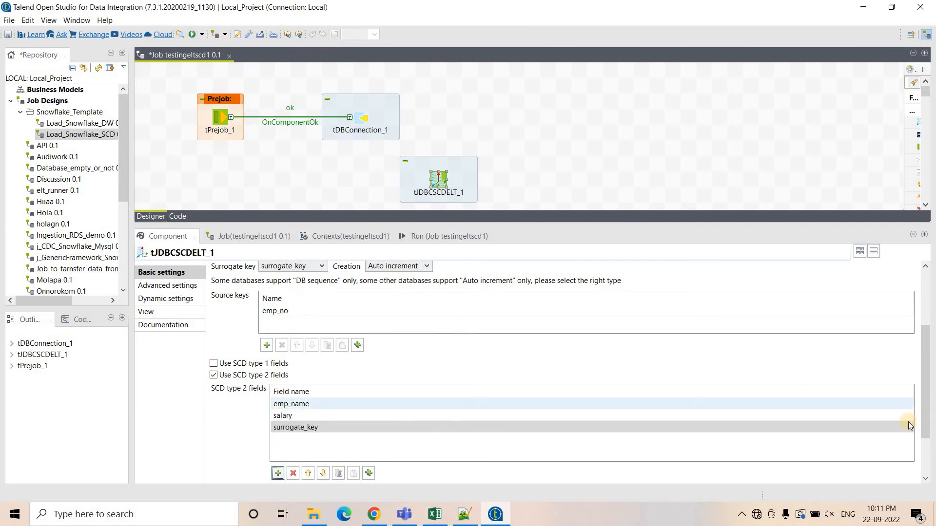
click(909, 429)
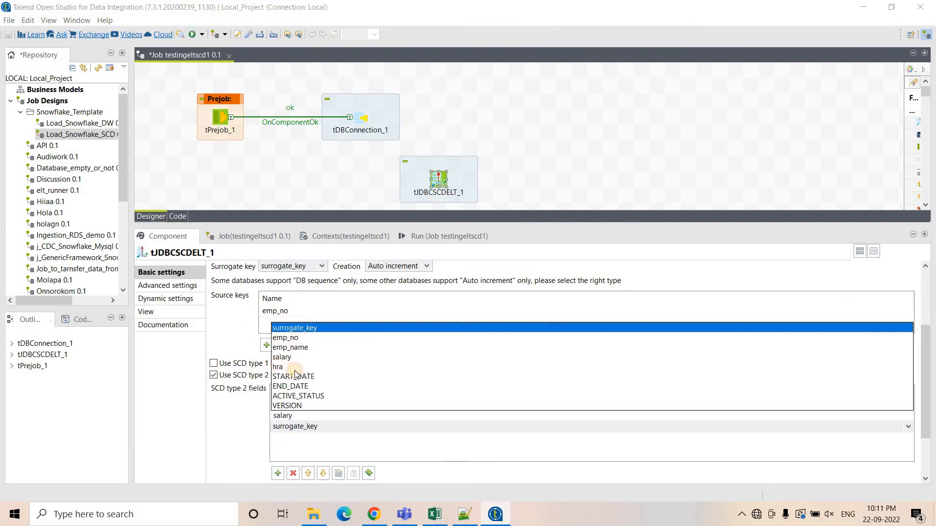
click(288, 364)
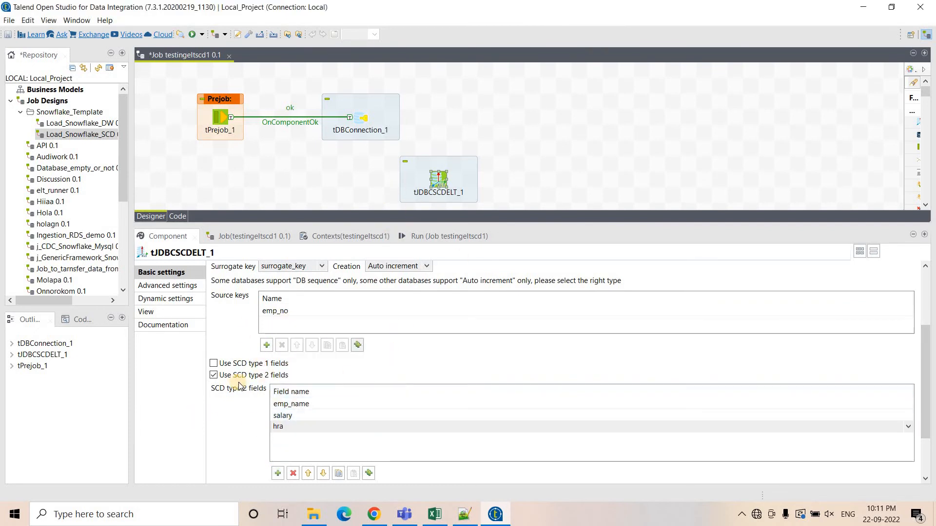
Clear the previous output in the job's run console.
scroll(239, 375, up, 3)
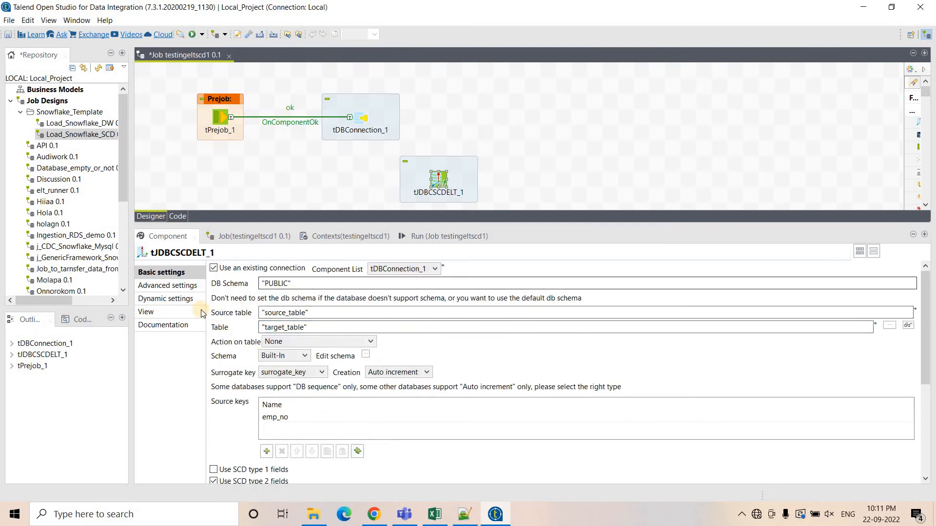
click(179, 288)
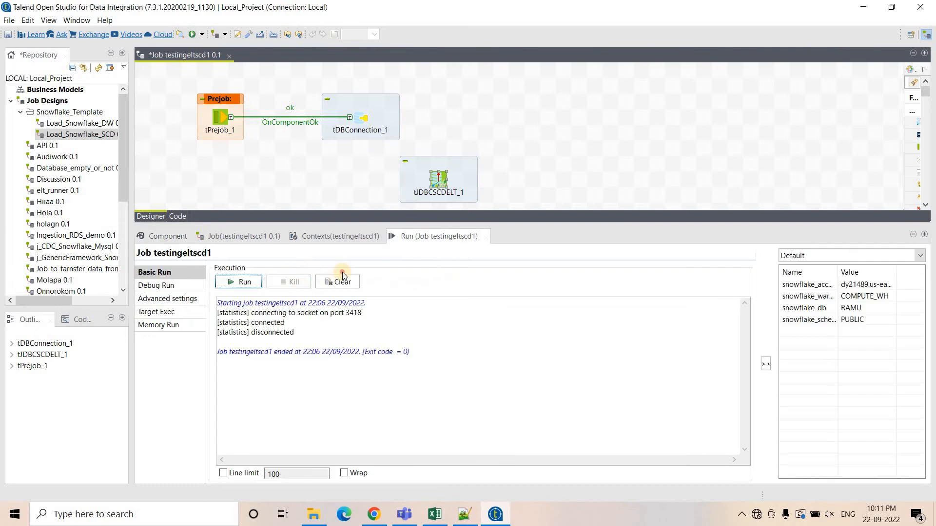
click(341, 283)
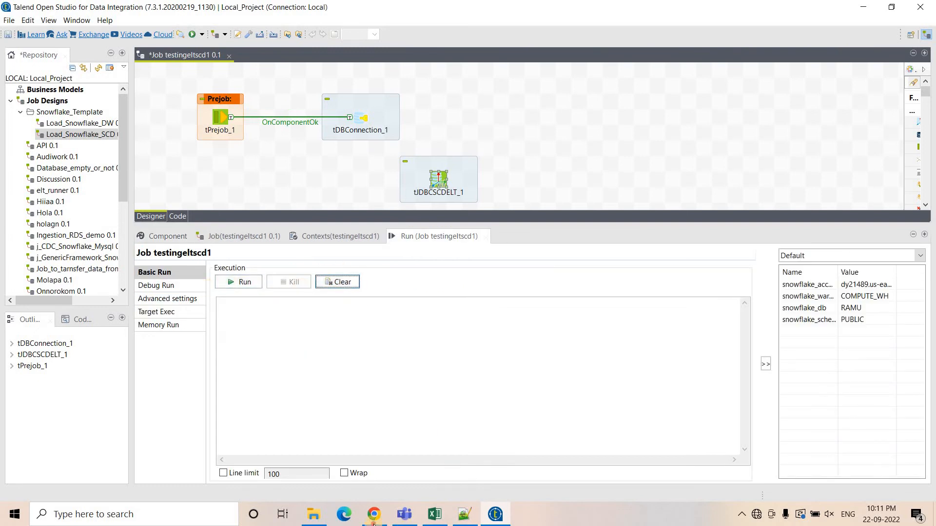
Switch to the Snowflake worksheet and query target_table to check its contents.
key(alt+Tab)
scroll(195, 264, down, 1)
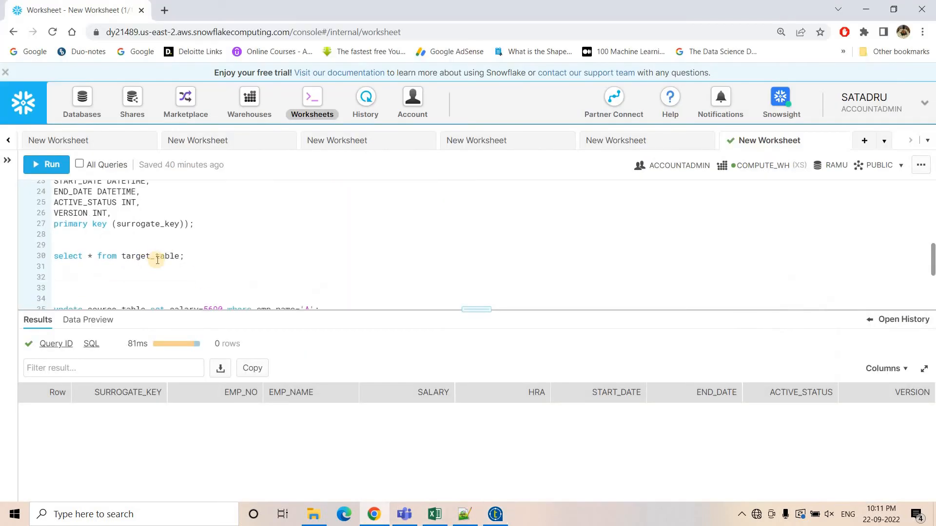
click(53, 174)
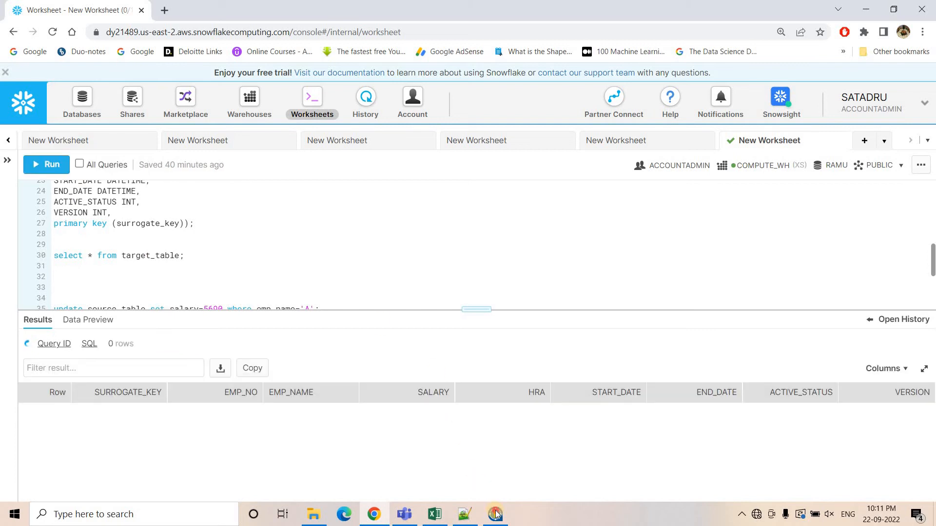
Return to Talend, run the testingeltscd1 job and examine the error trace in the run console.
key(alt+Tab)
click(253, 277)
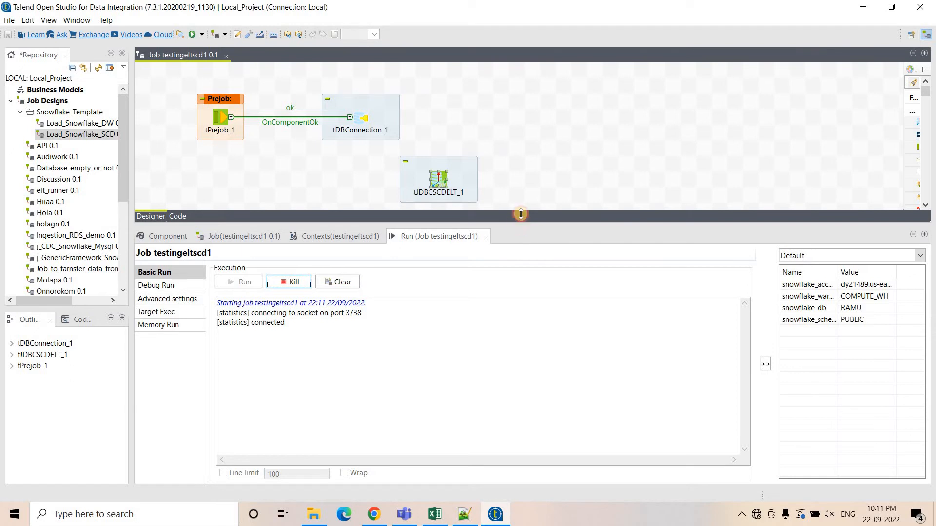
mouse_move(519, 217)
mouse_down()
mouse_move(521, 200)
mouse_move(487, 181)
mouse_up()
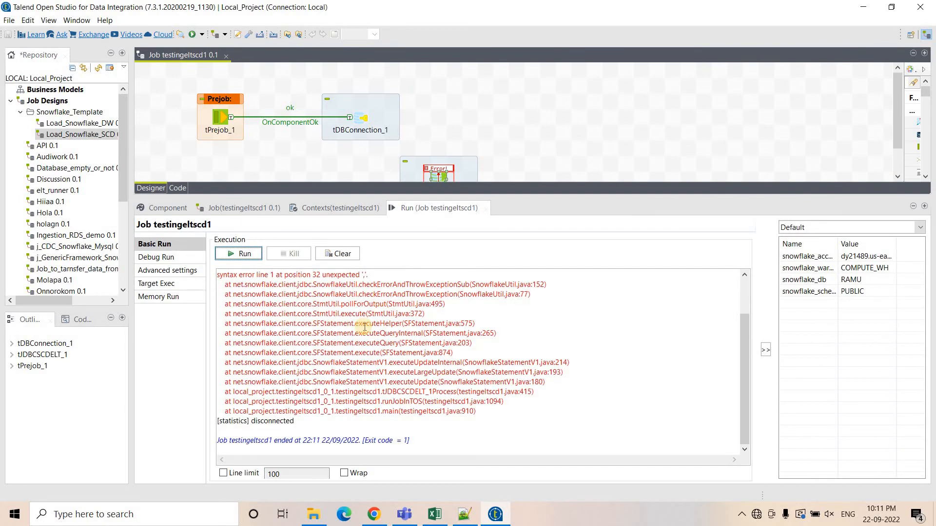
scroll(385, 319, up, 2)
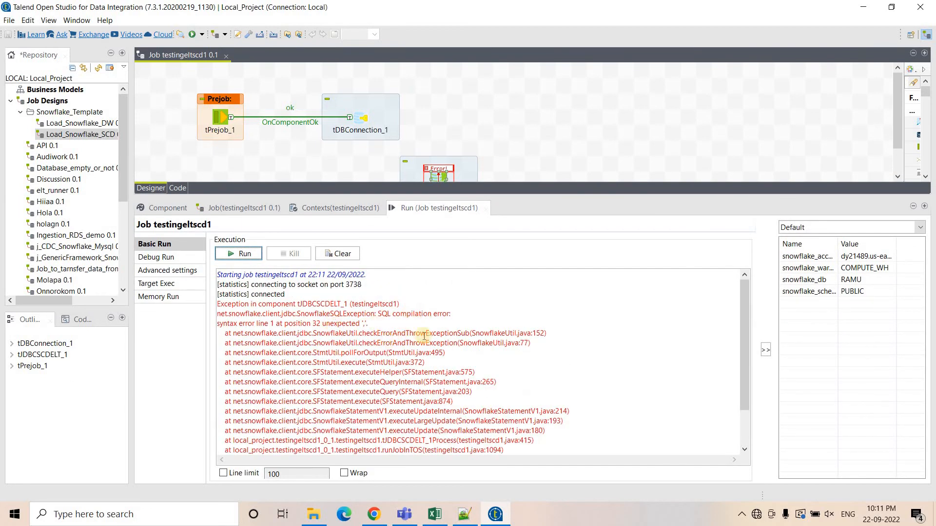
drag(317, 333, 430, 331)
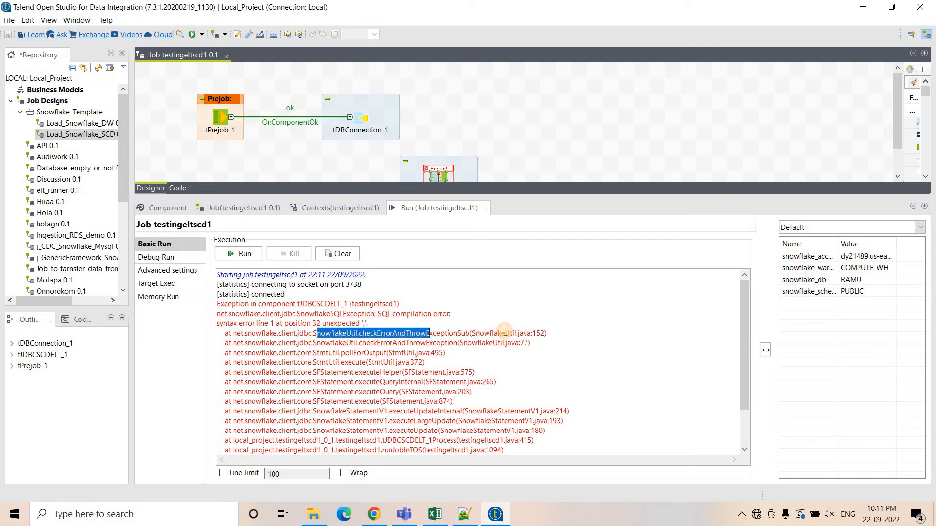
click(485, 336)
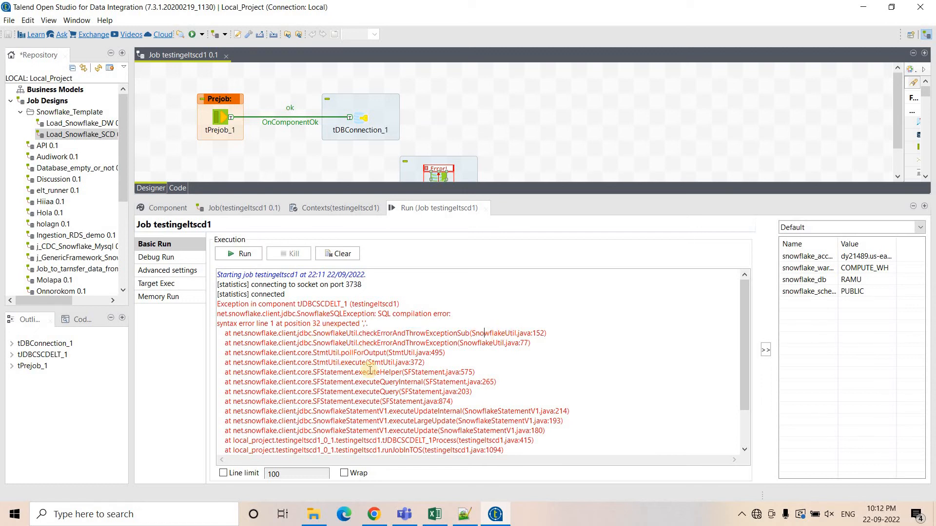
scroll(370, 371, down, 2)
scroll(432, 446, up, 2)
Duplicate the Snowflake worksheet tab in the browser and switch between the two tabs.
click(374, 515)
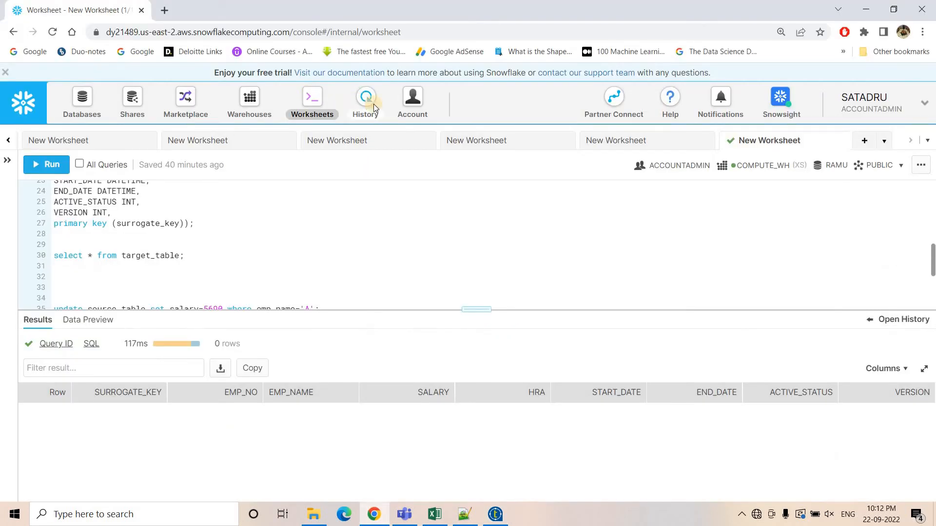
right_click(373, 104)
click(116, 7)
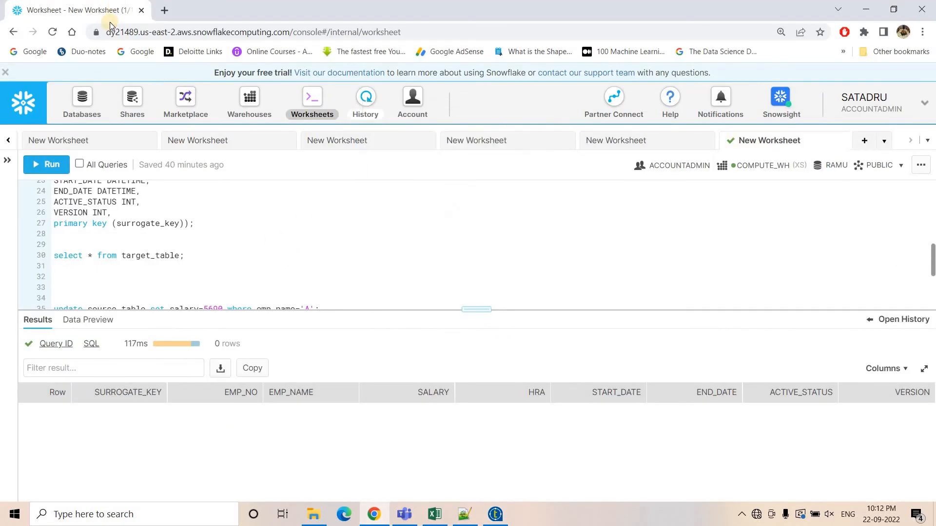
right_click(84, 14)
click(118, 98)
click(63, 5)
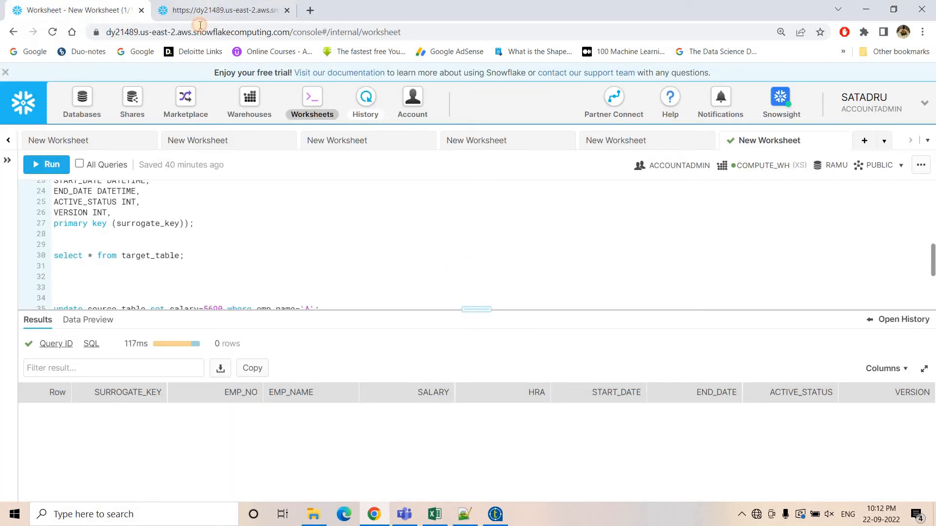
click(200, 12)
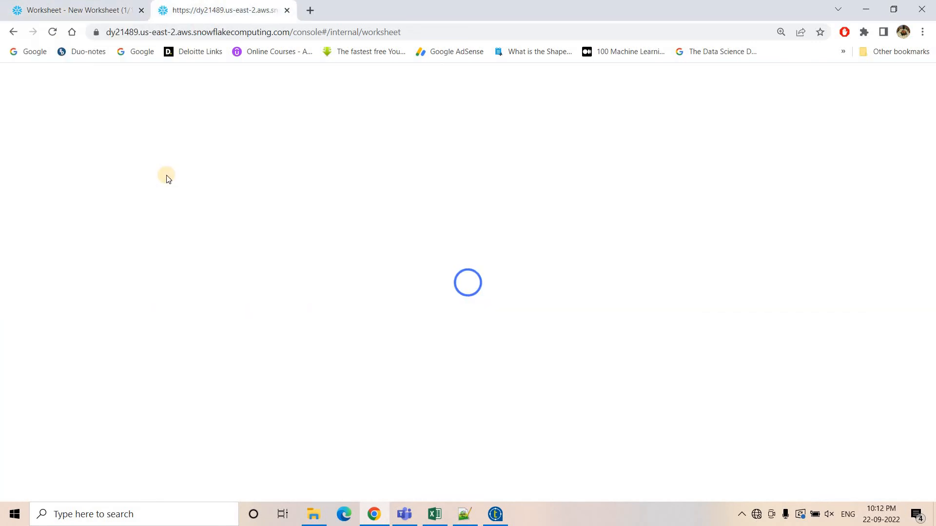
Return to Talend and open the tDBSCDELT_1 component's settings.
click(502, 516)
scroll(438, 147, down, 1)
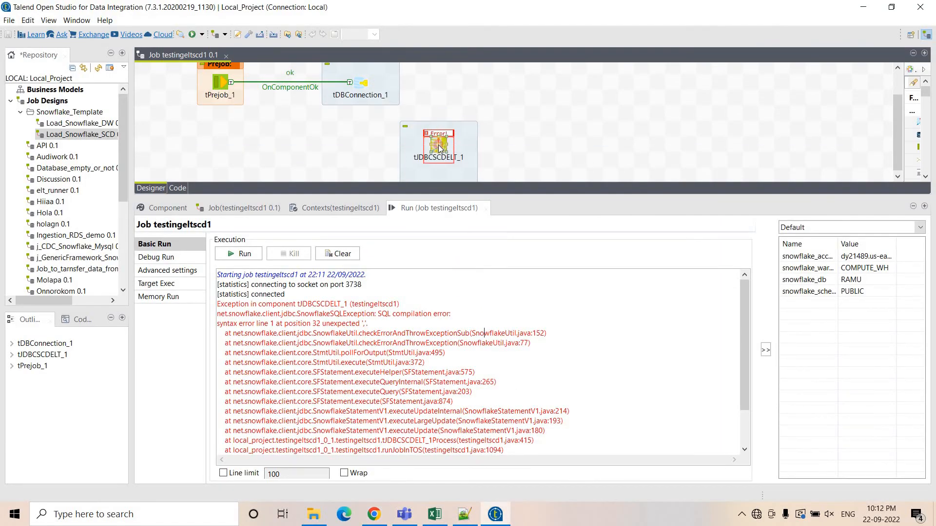
double_click(439, 147)
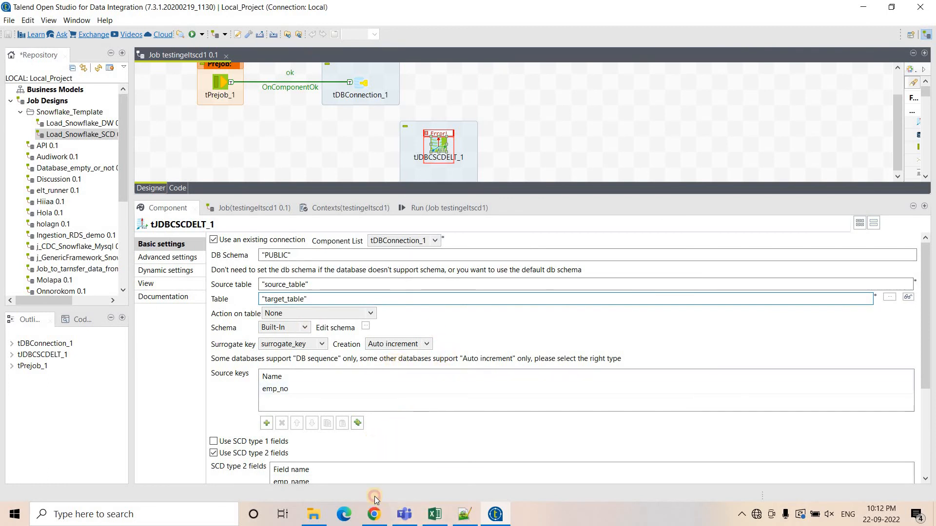
Open the Snowflake query History and inspect the SQL text of the failed UPDATE statement.
click(374, 512)
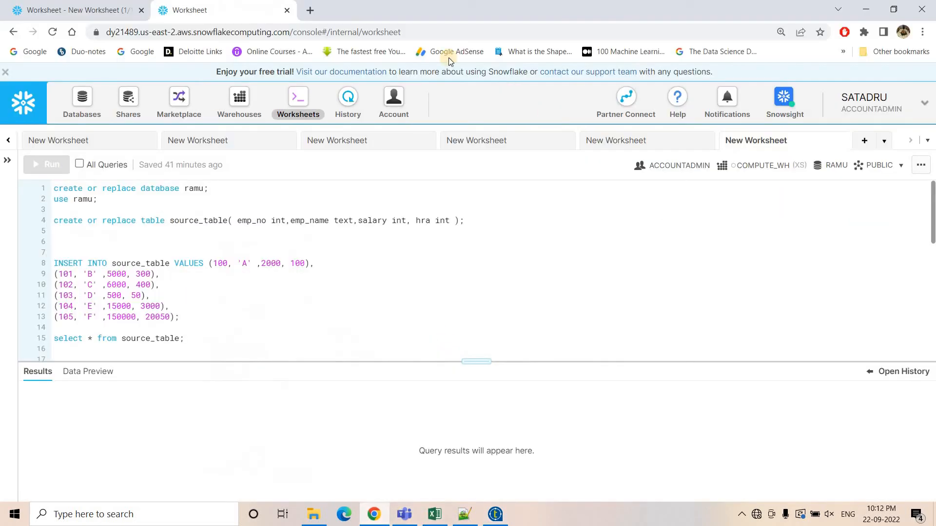
click(351, 105)
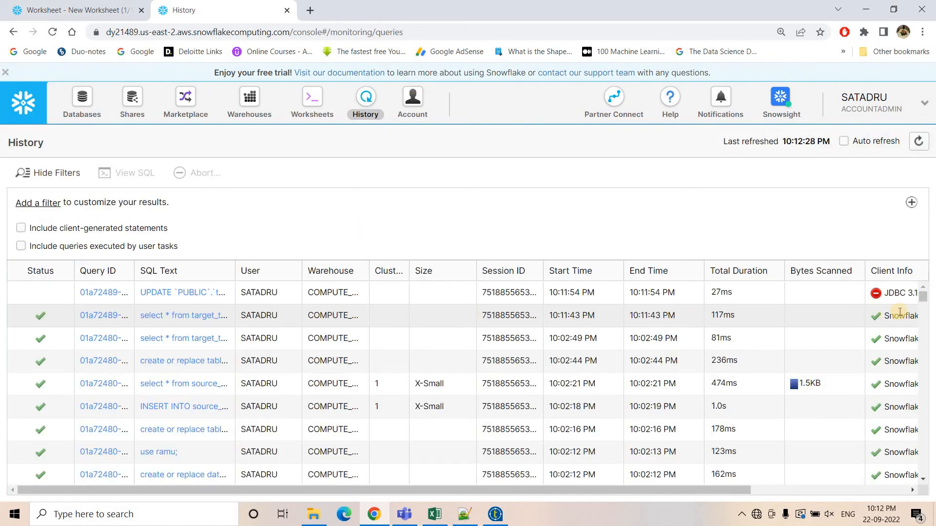
click(219, 292)
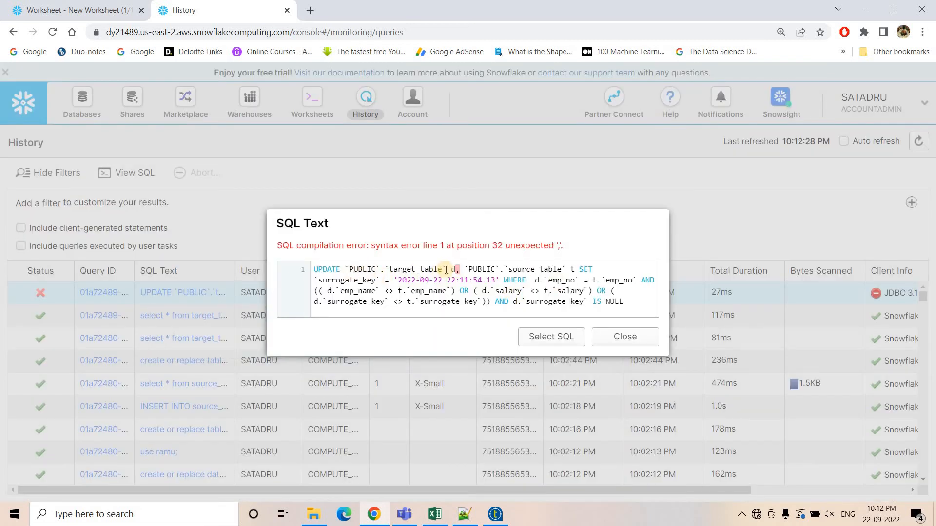
double_click(412, 269)
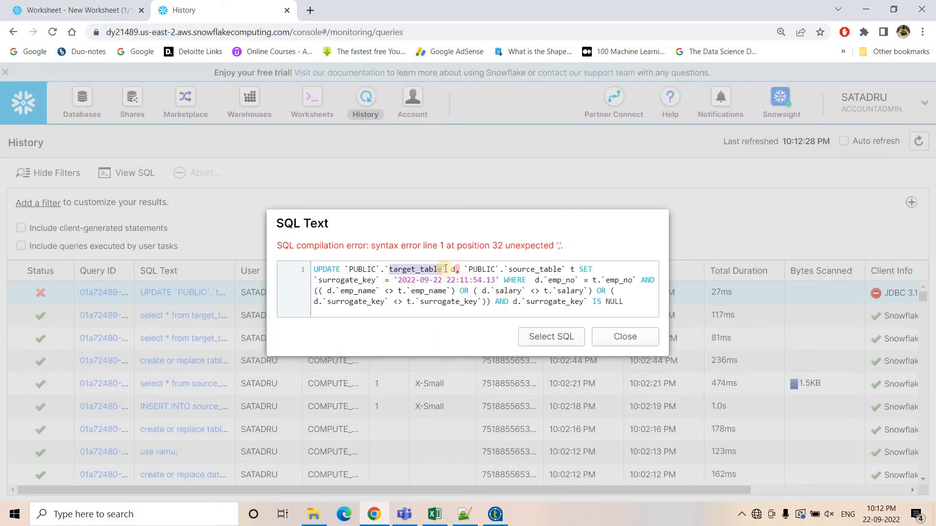
double_click(549, 269)
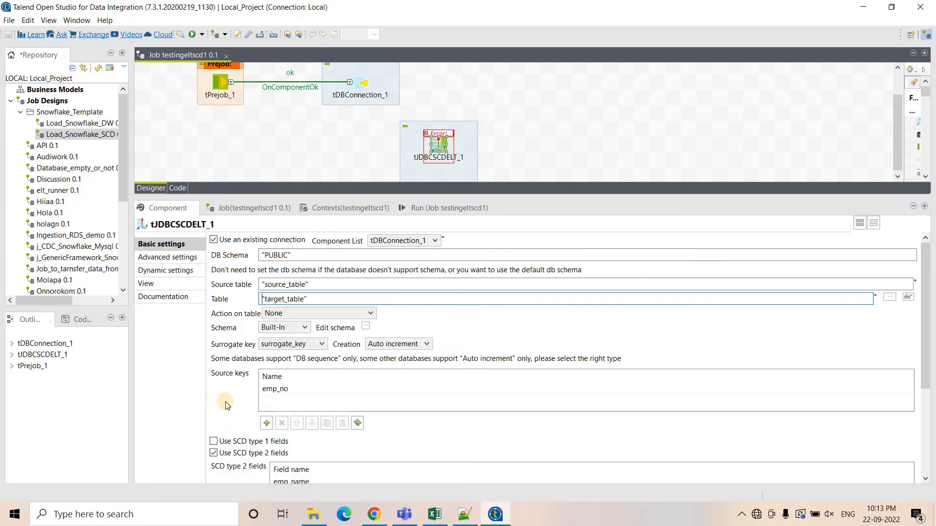
Set the SCD Start date column to START_DATE and the End date column to END_DATE.
scroll(226, 404, down, 4)
scroll(230, 407, down, 2)
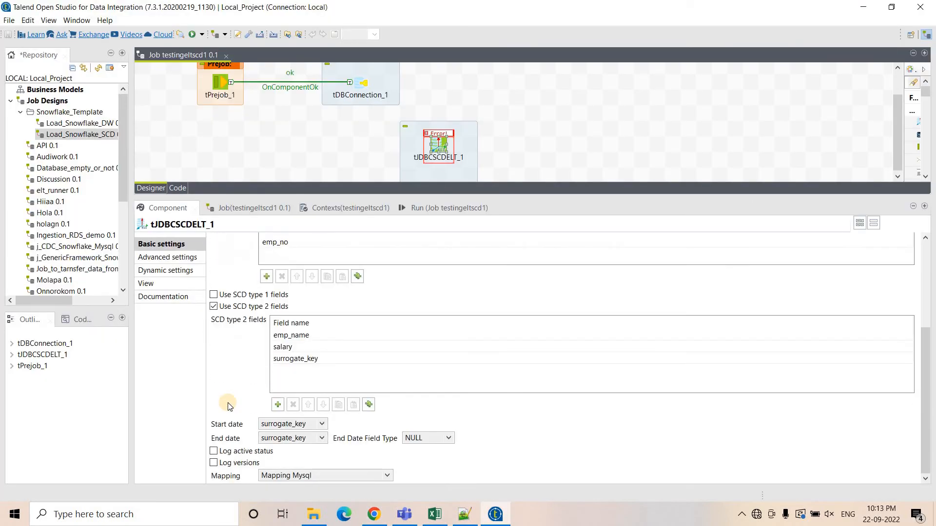
click(293, 424)
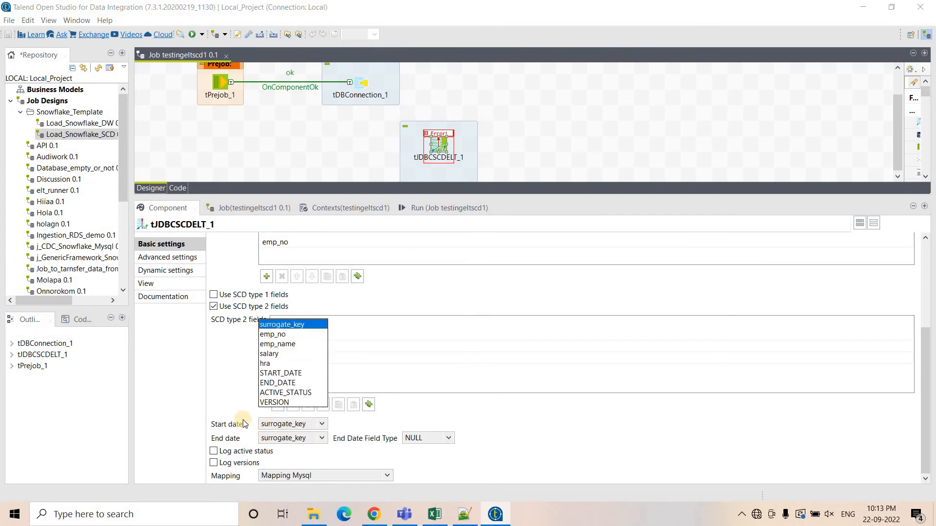
click(285, 374)
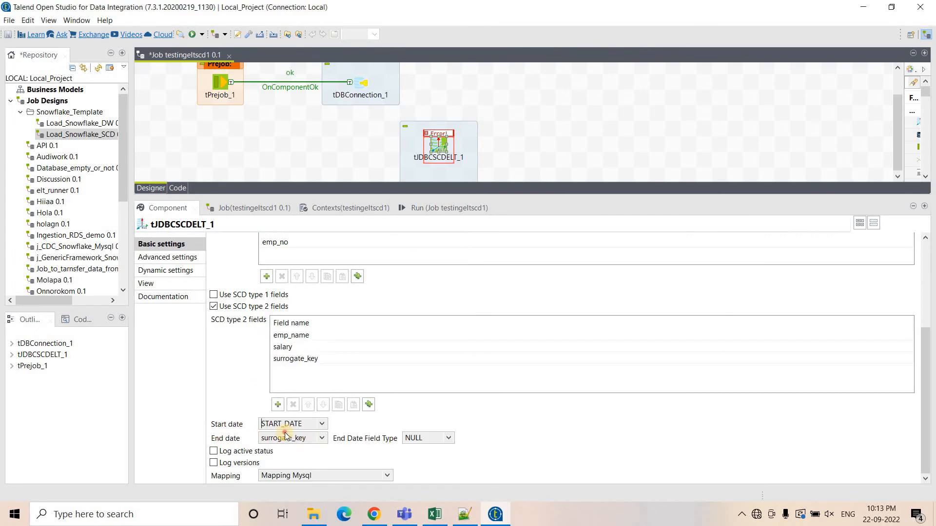
click(282, 435)
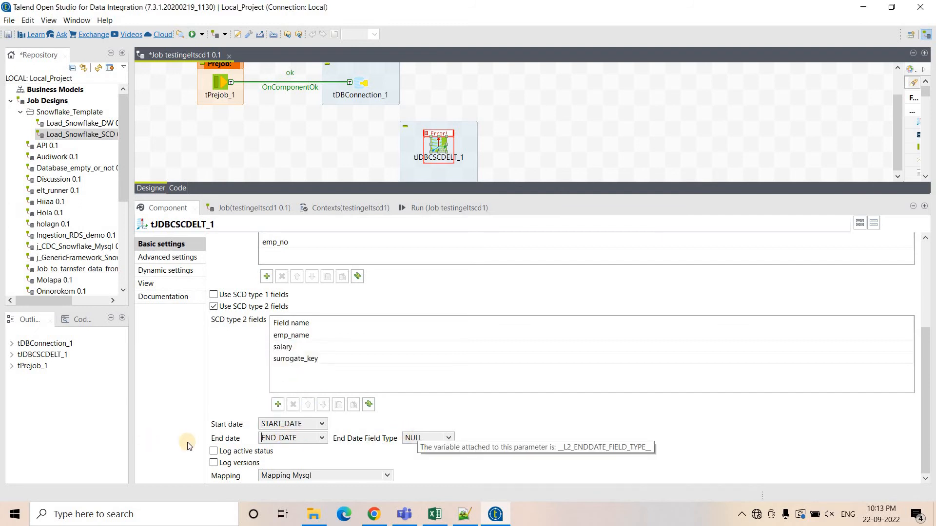
Change the component's Mapping to Mapping Snowflake.
click(299, 476)
scroll(315, 419, down, 1)
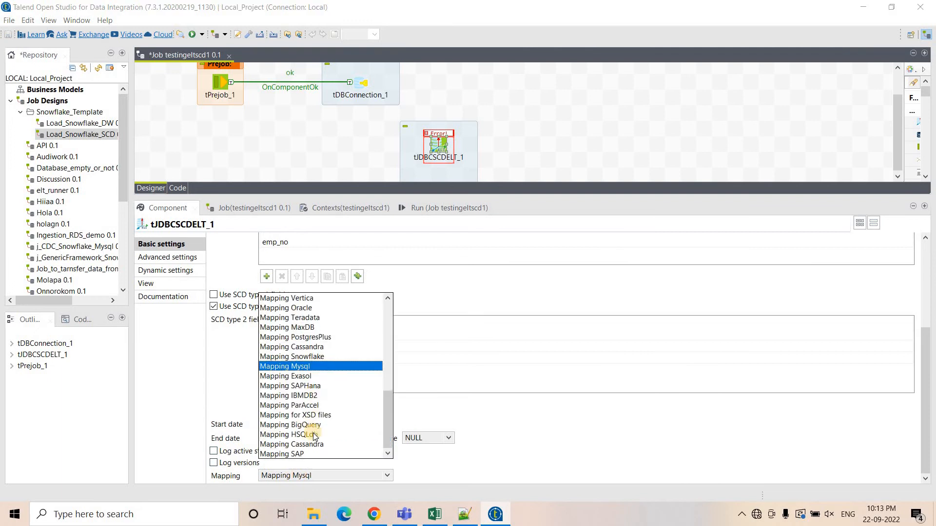
scroll(315, 434, up, 7)
scroll(315, 428, down, 7)
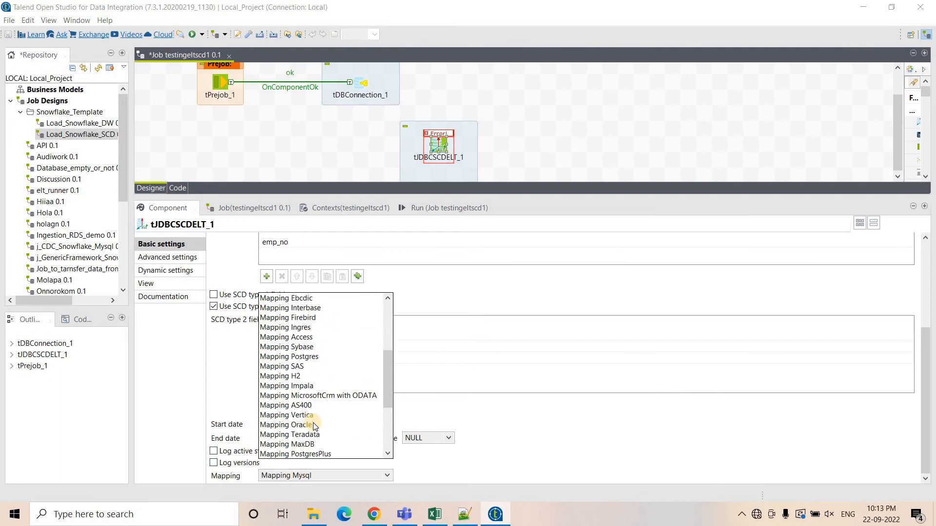
click(309, 357)
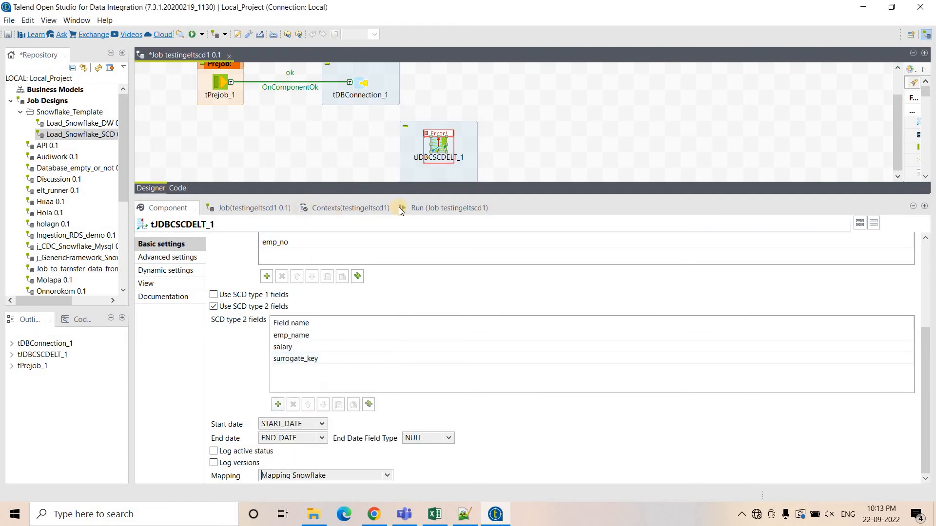
Run the job again and examine the invalid identifier error in the run console.
click(405, 207)
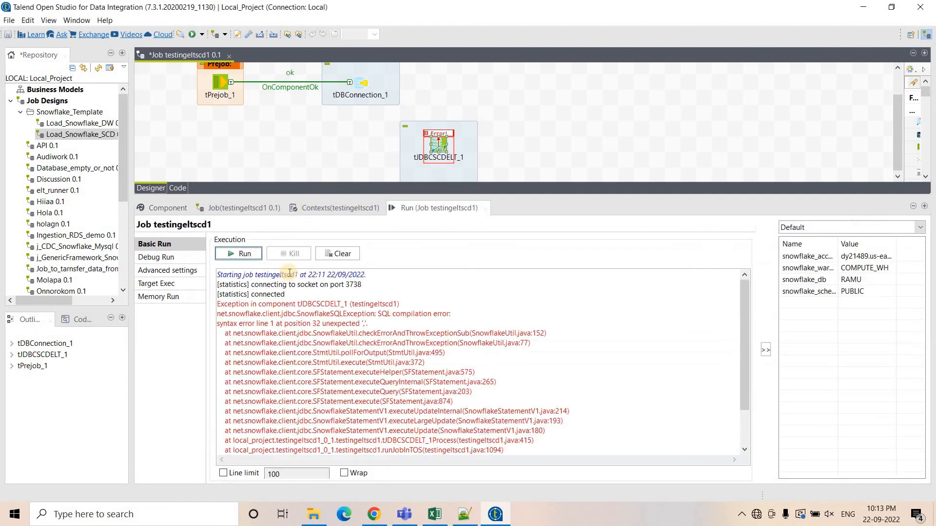
click(239, 254)
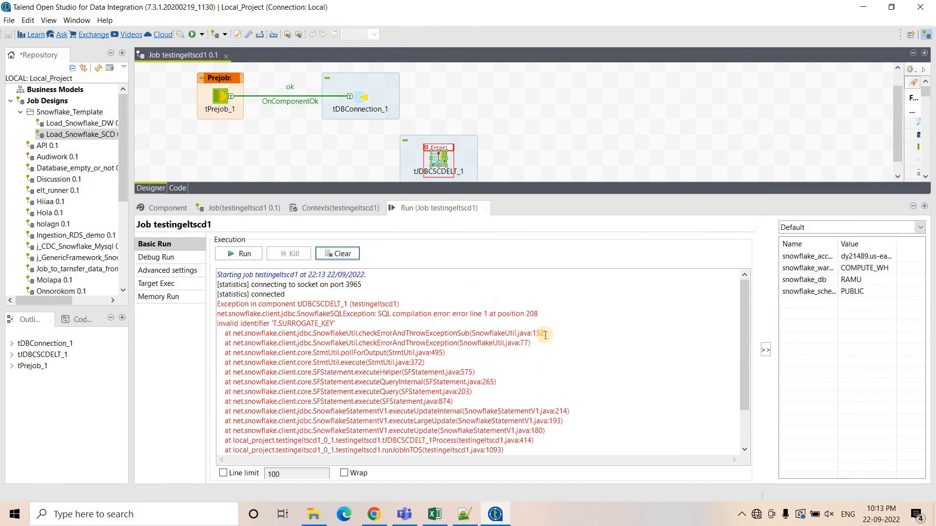
double_click(310, 324)
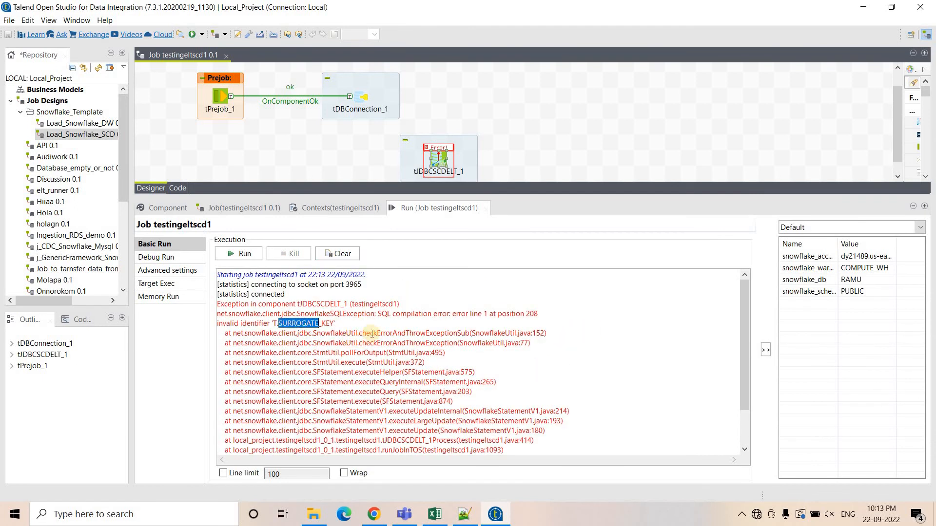
click(322, 325)
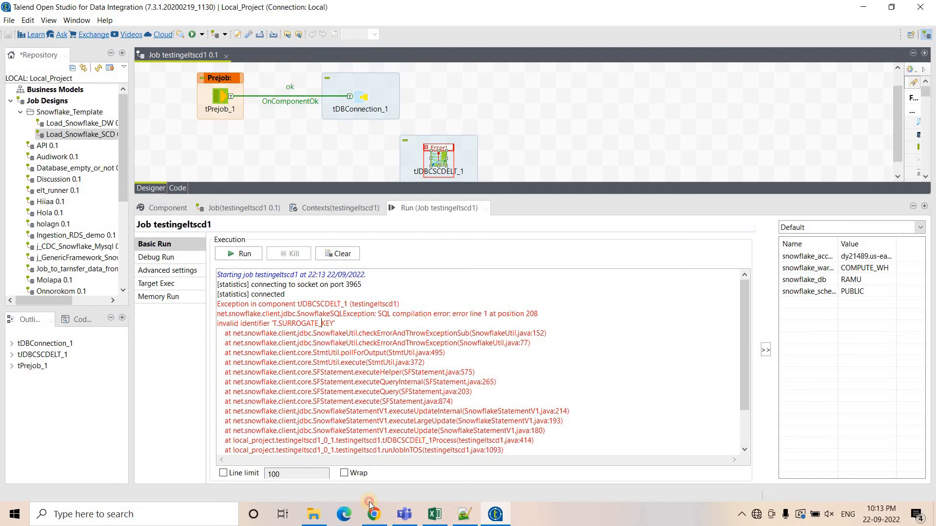
Refresh the Snowflake query History and inspect the SQL text of the newest failed UPDATE.
click(370, 508)
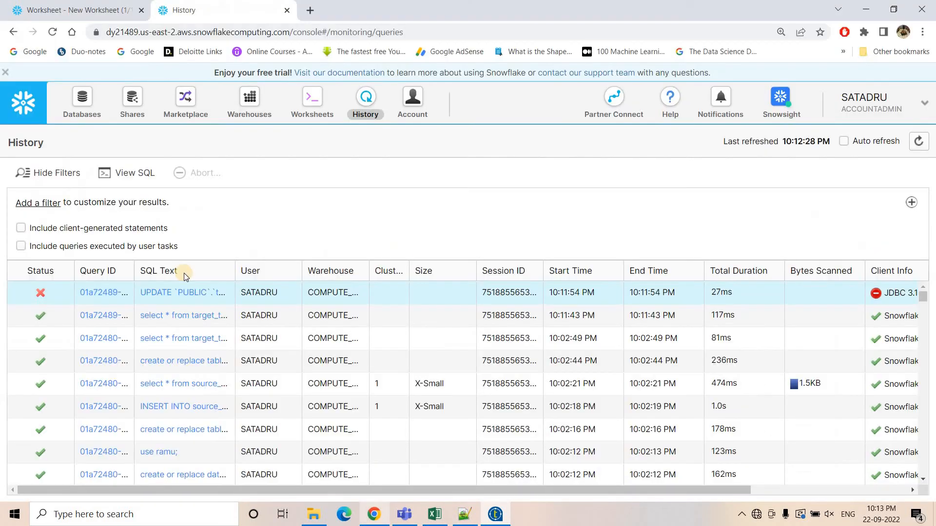
click(919, 146)
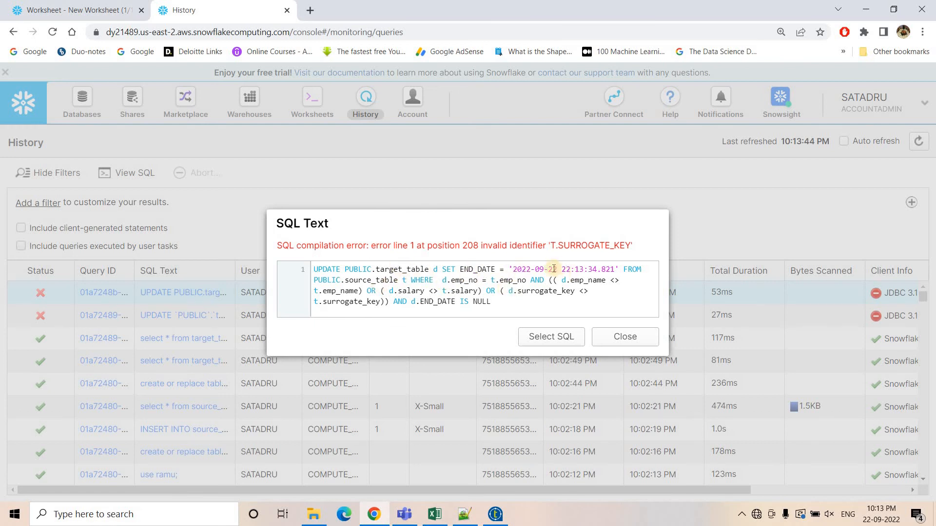
double_click(552, 269)
double_click(368, 281)
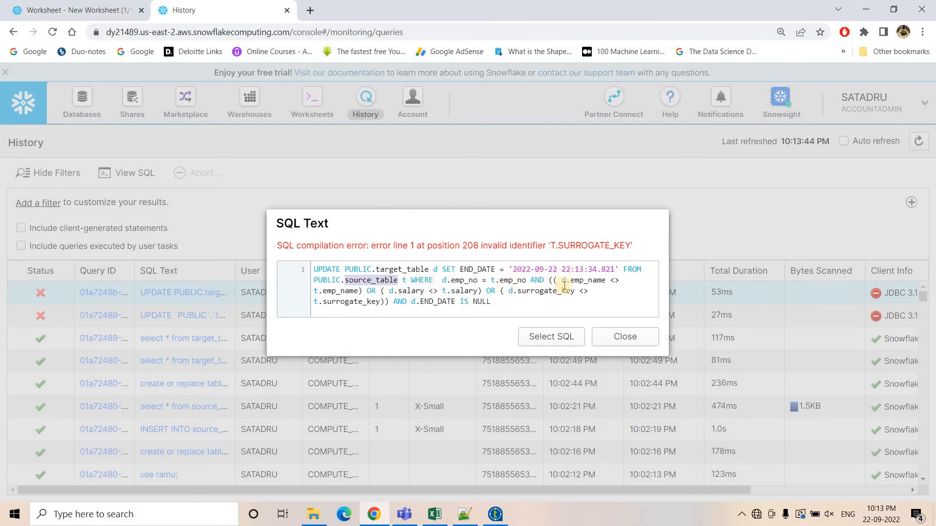
Highlight the surrogate_key comparisons in the failed UPDATE statement's SQL text.
drag(494, 301, 353, 269)
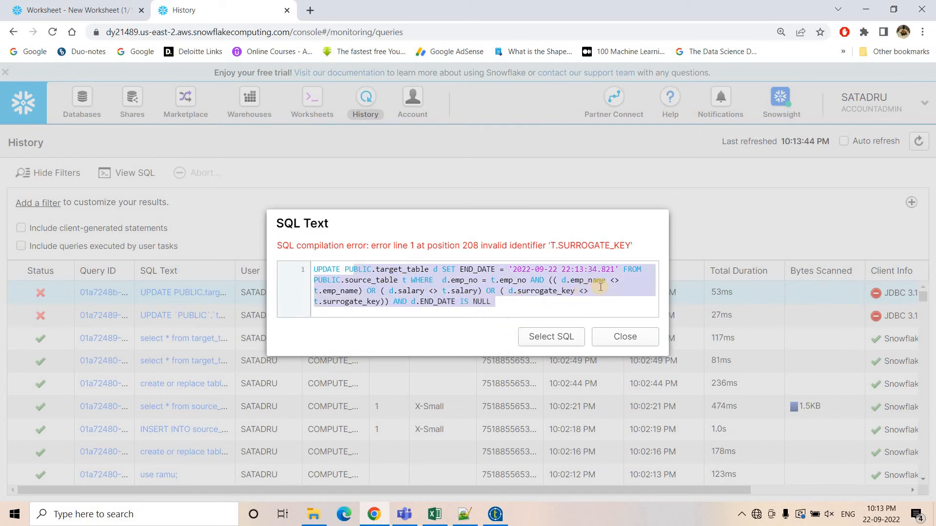
click(546, 312)
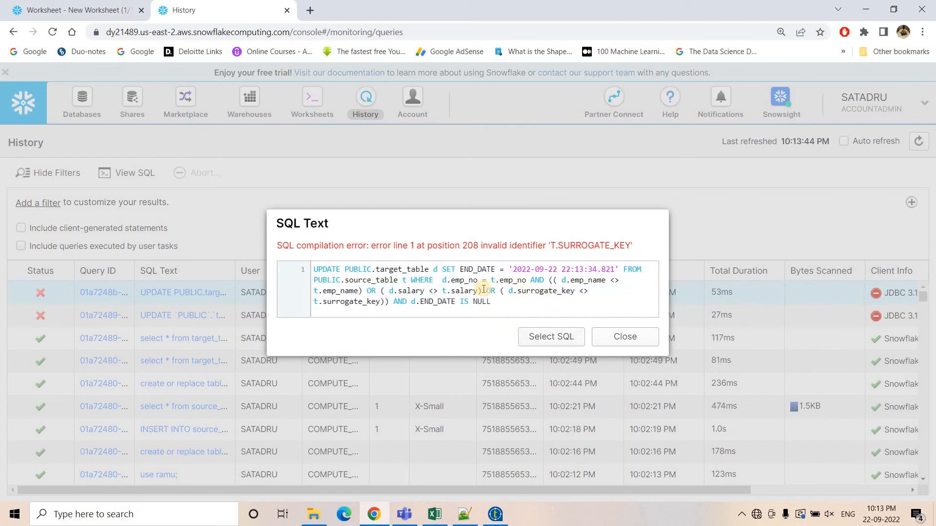
drag(500, 291, 387, 302)
click(493, 515)
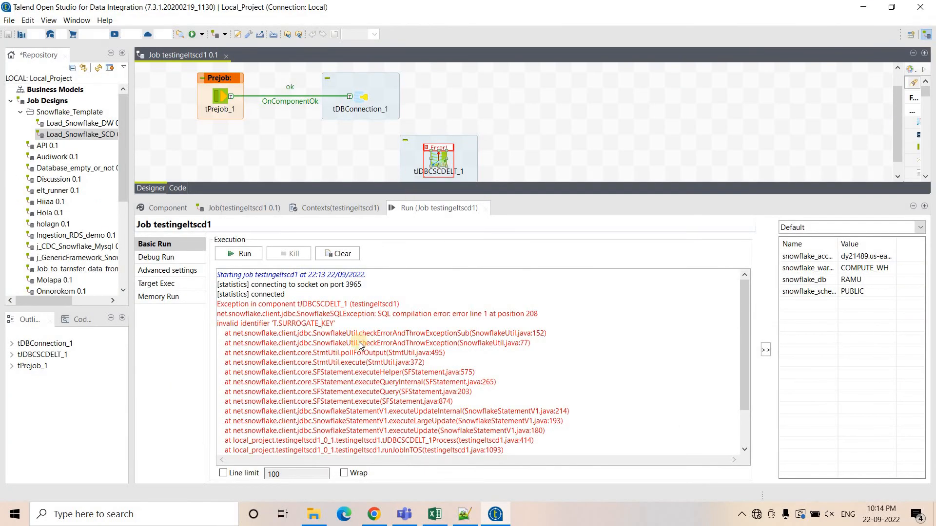
Replace surrogate_key with hra in the tDBSCDELT component's SCD type 2 fields list.
double_click(431, 155)
scroll(223, 390, down, 3)
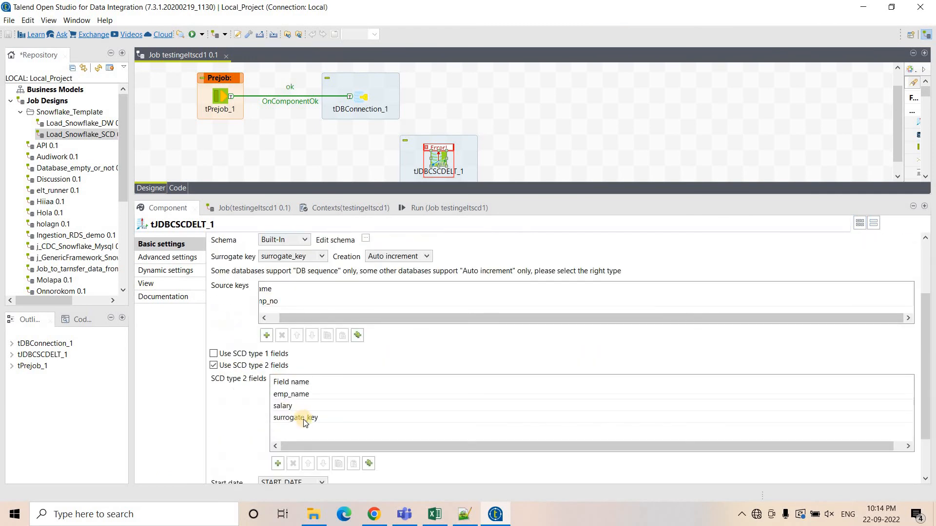
click(302, 417)
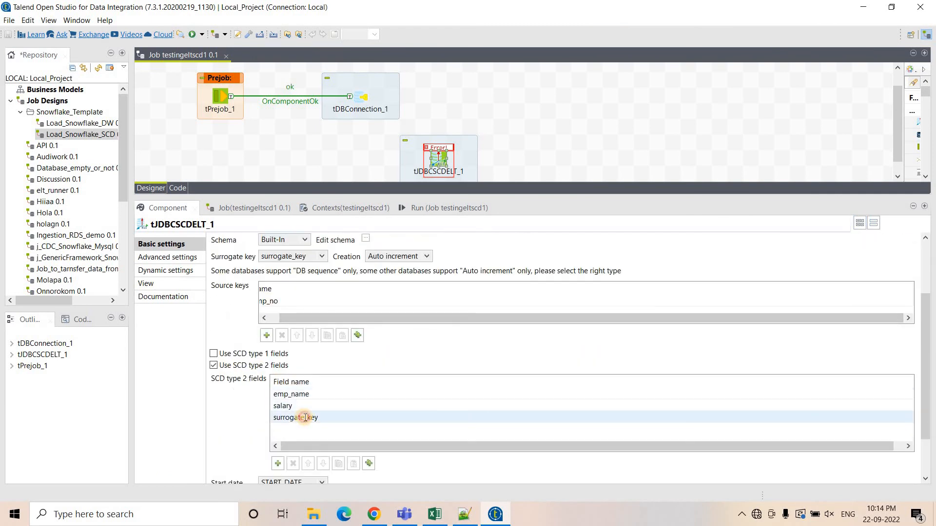
click(909, 417)
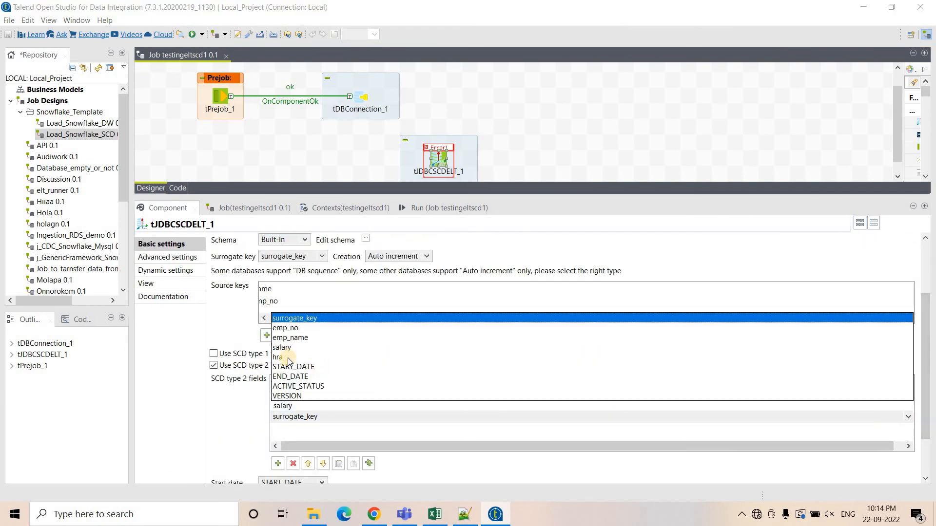
click(260, 401)
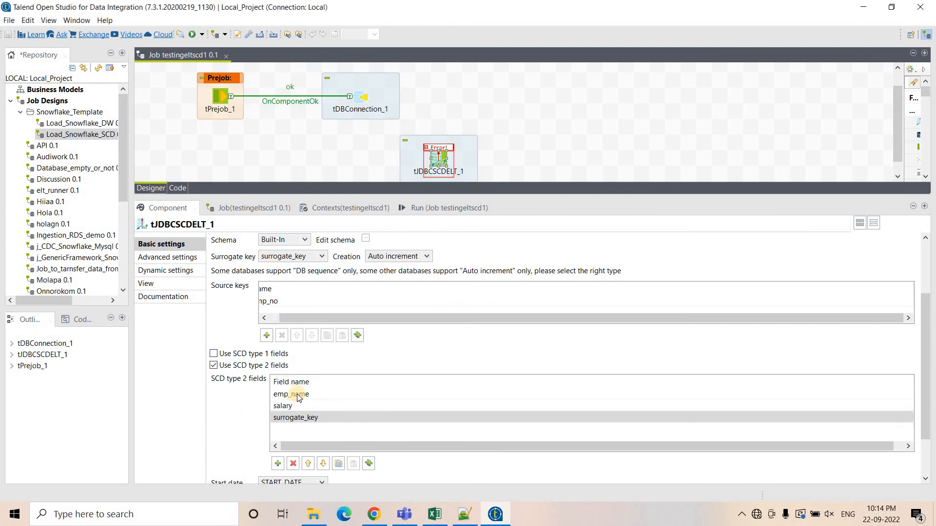
click(899, 418)
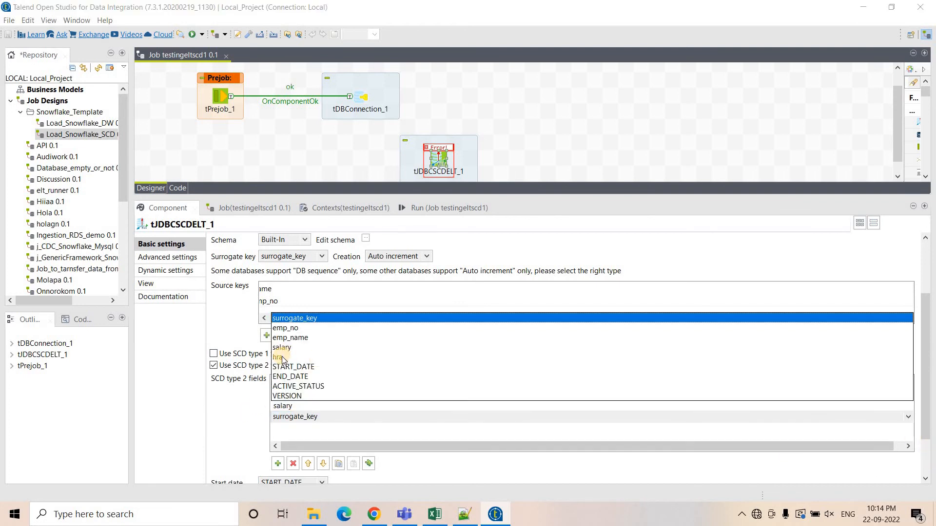
click(341, 343)
Clear the run console and run the job again.
click(439, 208)
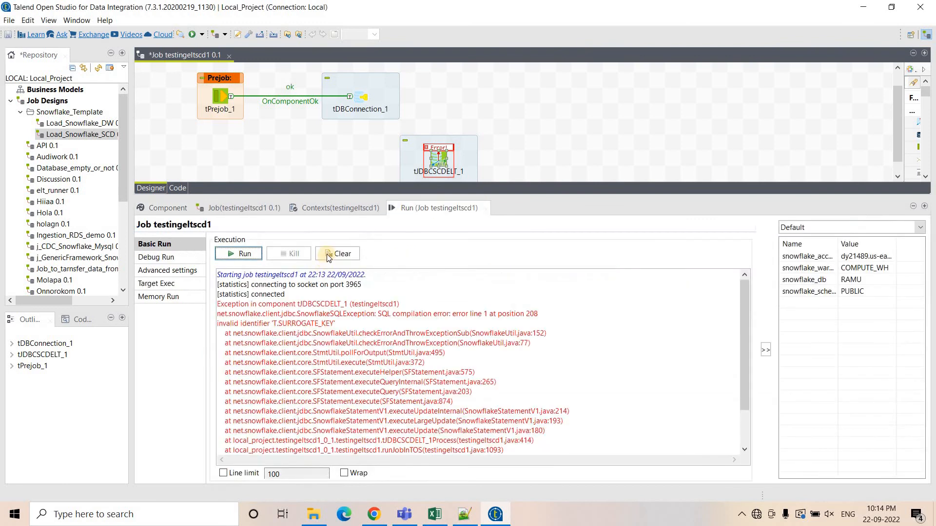
click(329, 254)
click(240, 253)
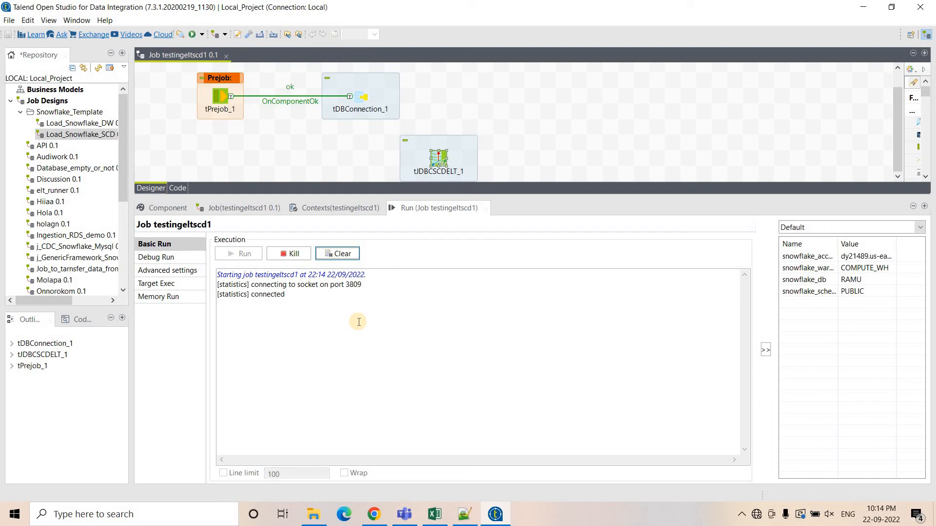
Query target_table in the Snowflake worksheet and enlarge the results pane to review the loaded rows.
click(329, 148)
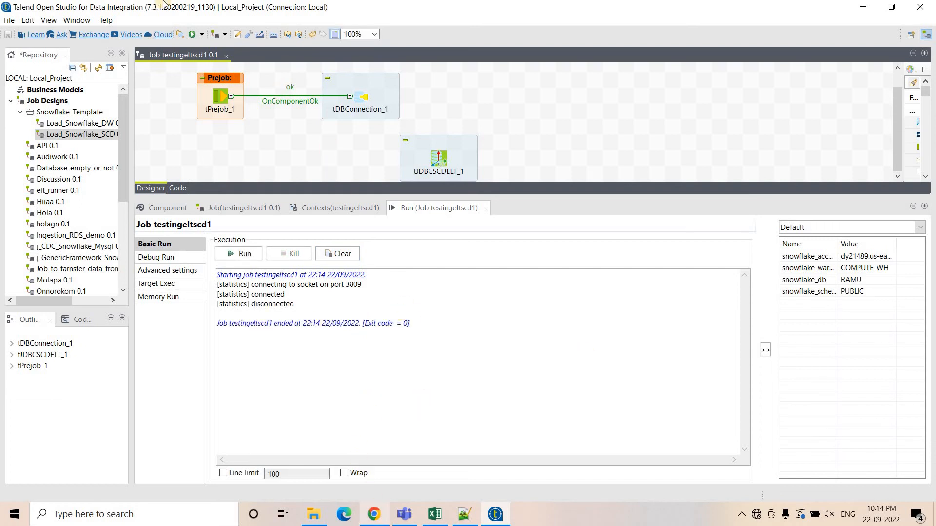
click(373, 514)
click(118, 13)
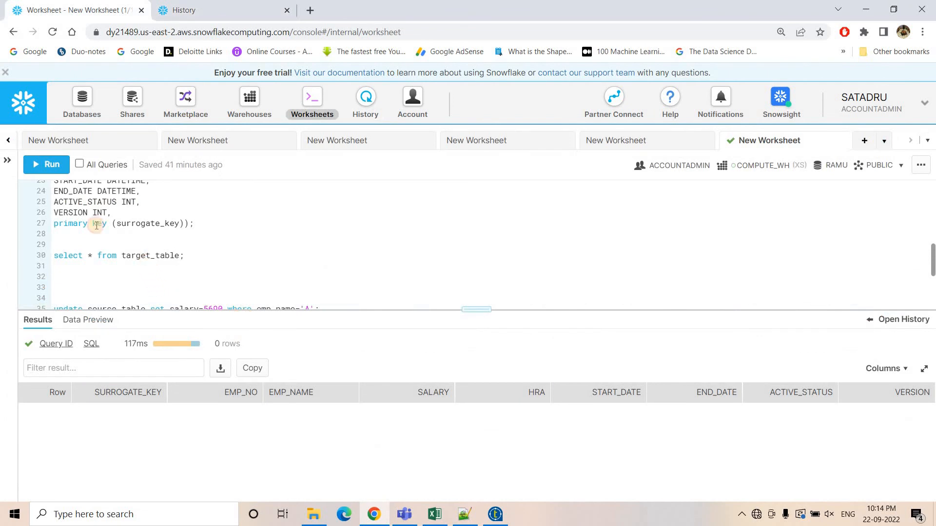
click(42, 165)
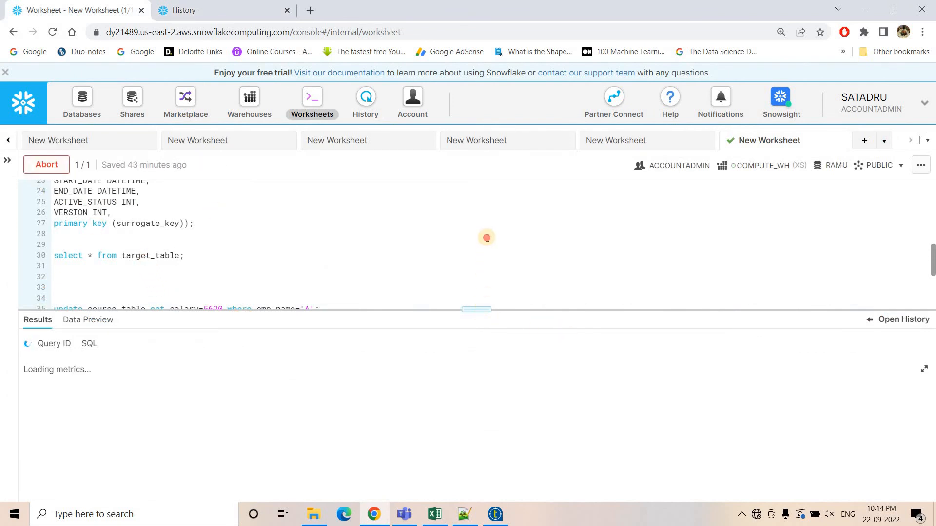
drag(481, 302, 477, 183)
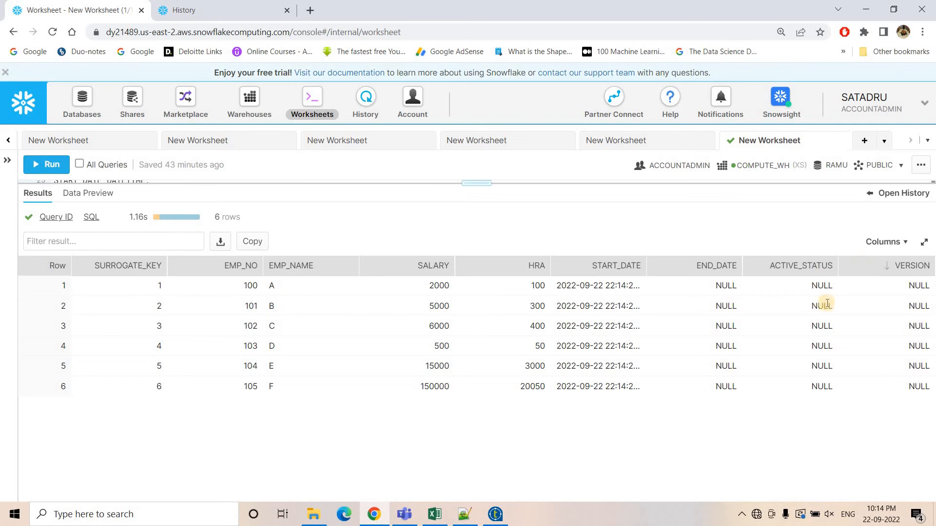
drag(477, 183, 476, 298)
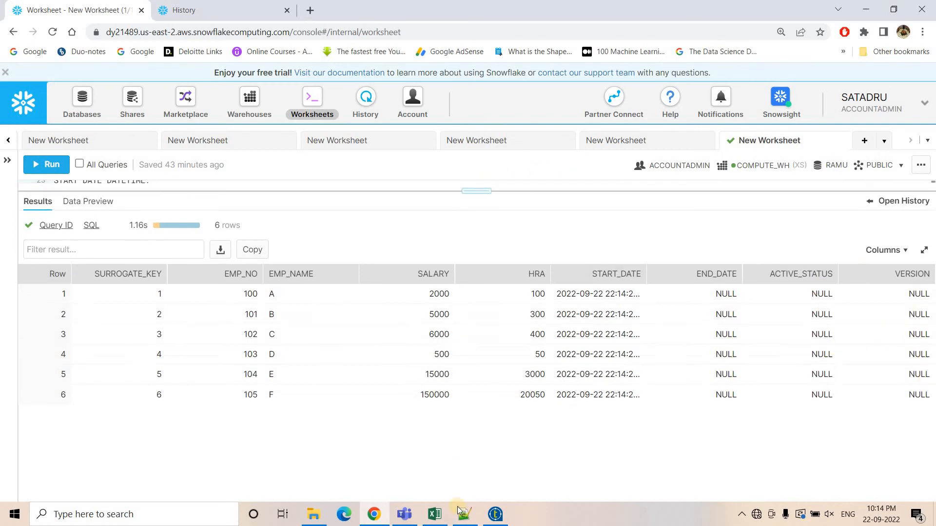
Enable Log active status in the tDBSCDELT component and set the Active field to ACTIVE_STATUS.
click(495, 516)
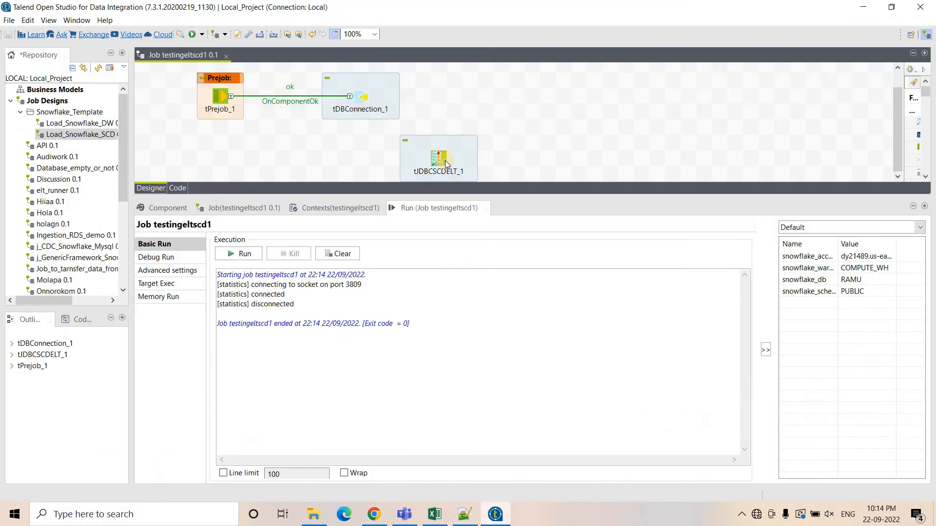
double_click(439, 158)
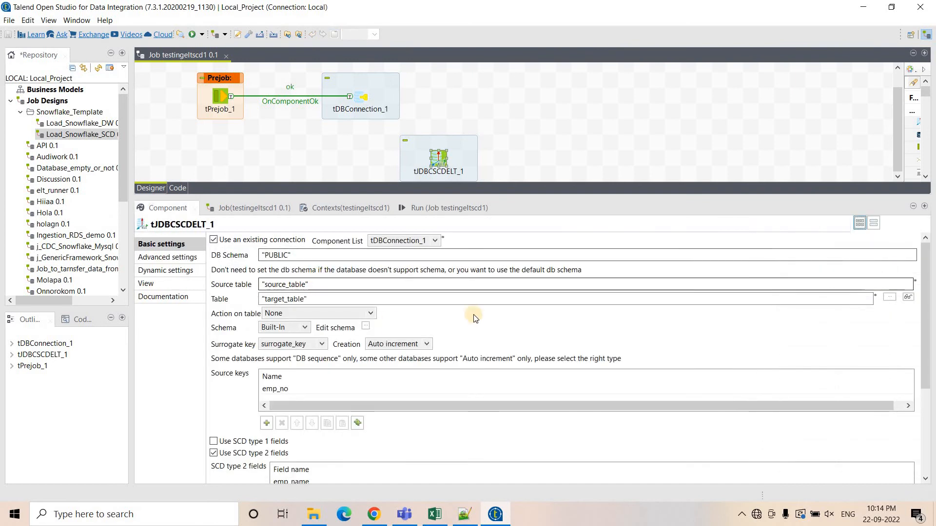
scroll(473, 315, down, 2)
scroll(263, 337, down, 1)
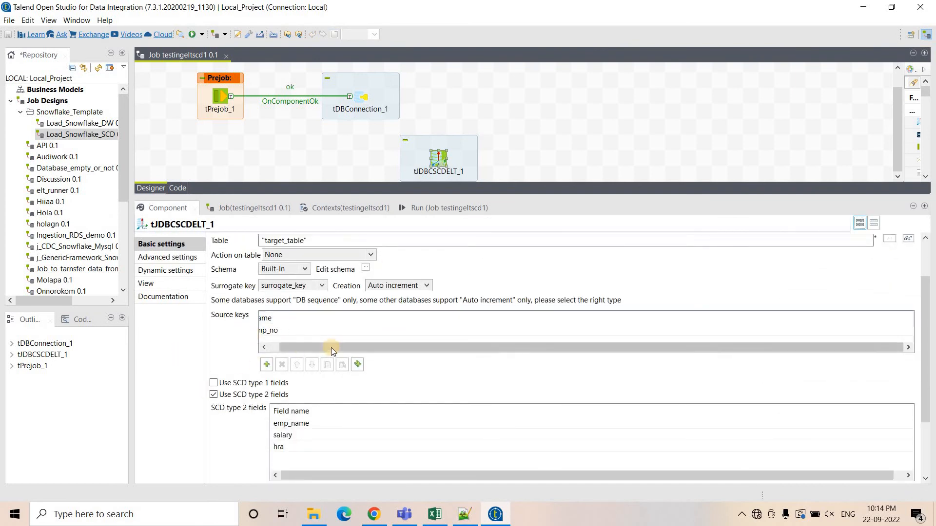
click(263, 348)
scroll(236, 397, down, 3)
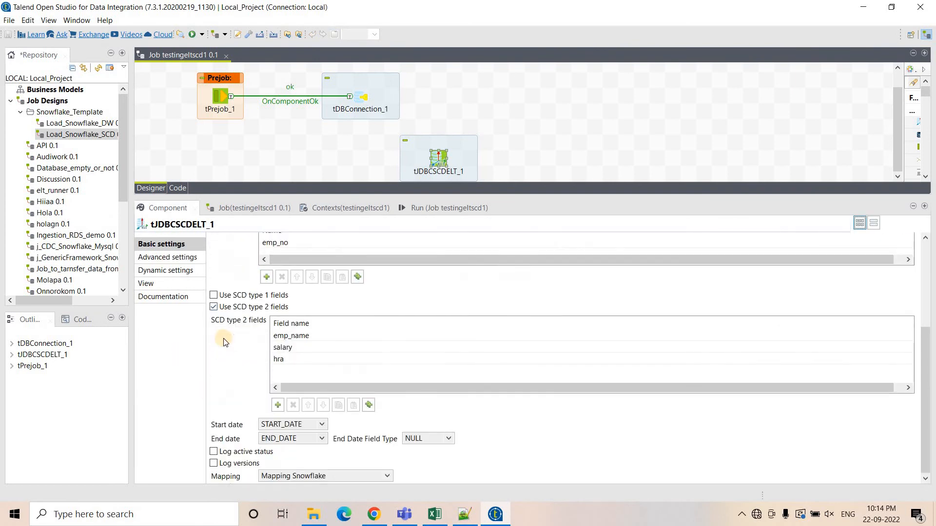
click(213, 451)
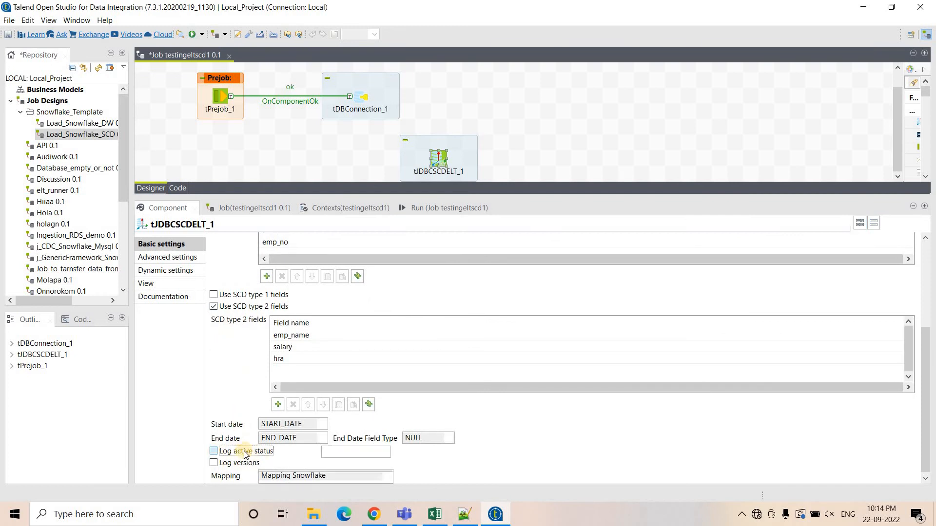
click(354, 453)
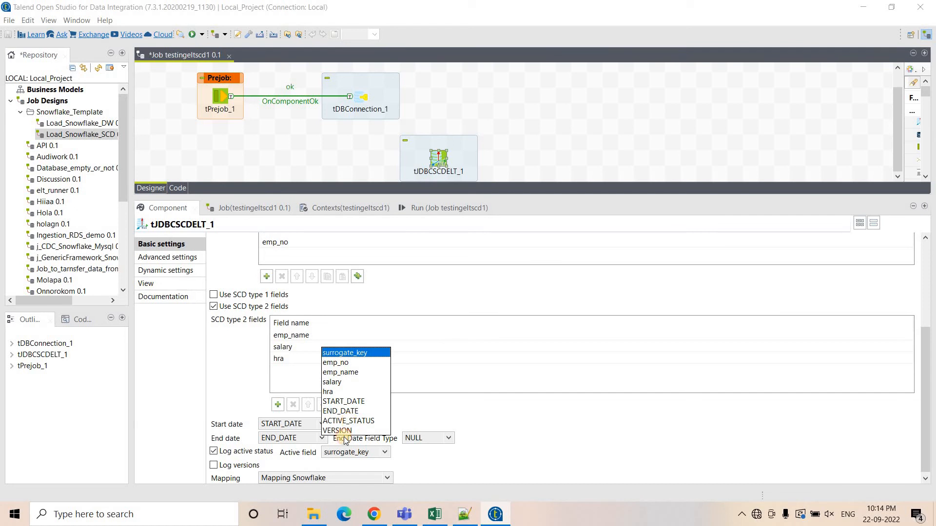
click(348, 420)
Enable Log versions and set the Version field to VERSION.
click(213, 465)
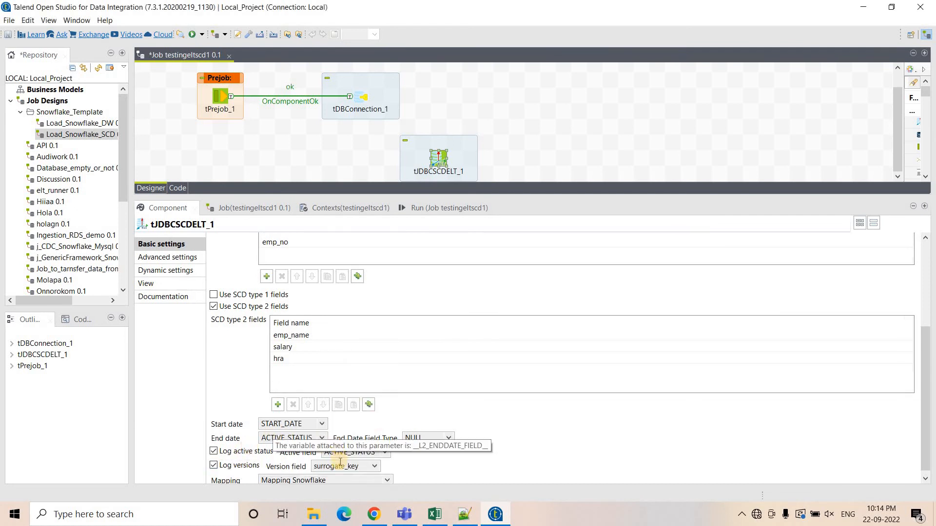
click(341, 466)
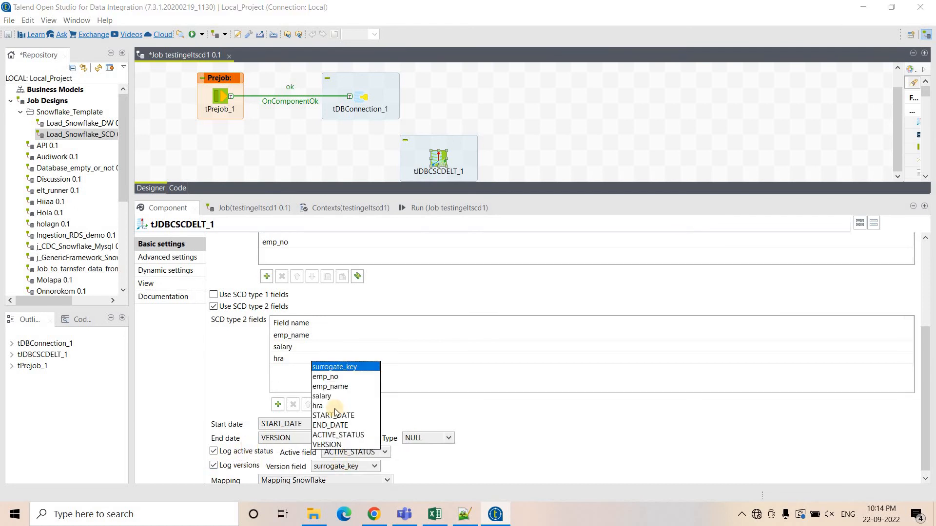
click(334, 445)
Rerun the target_table query in the Snowflake worksheet.
click(385, 513)
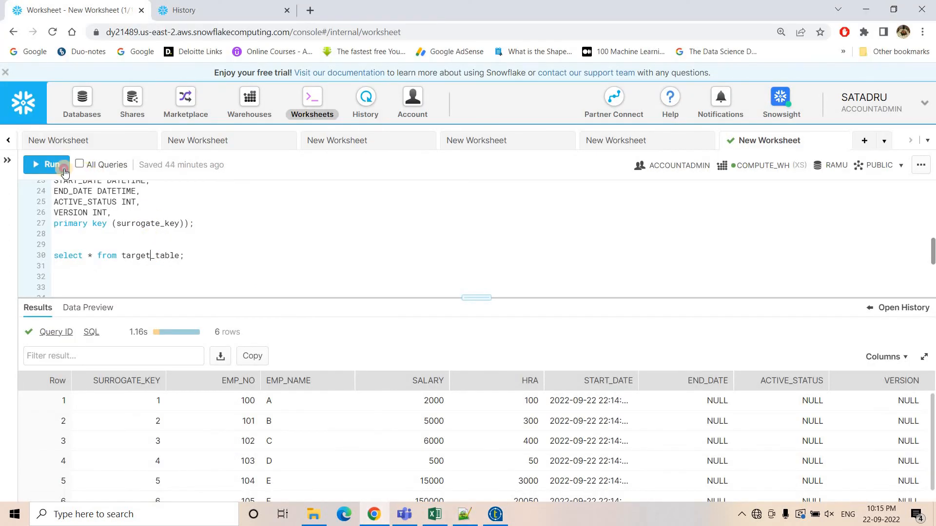
click(64, 172)
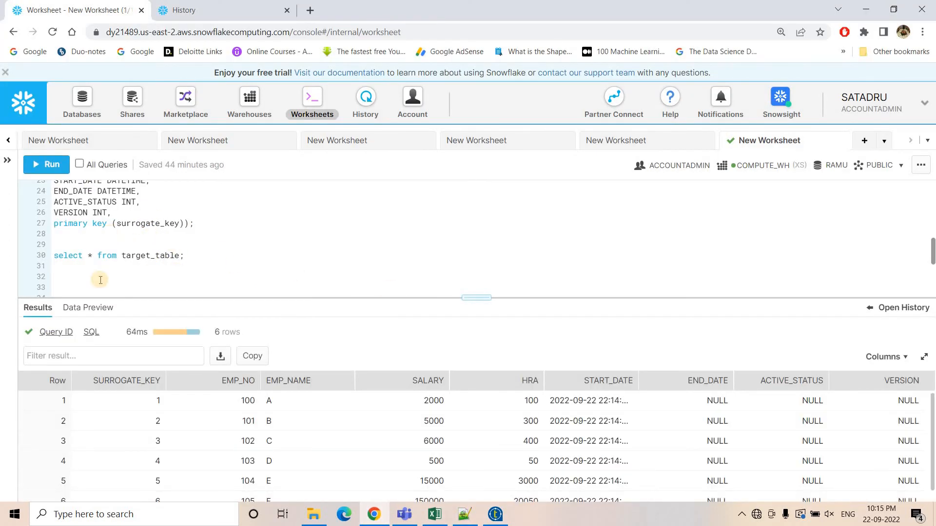
scroll(101, 280, up, 3)
scroll(53, 182, down, 1)
Recreate target_table with its create or replace statement and query it again.
click(45, 166)
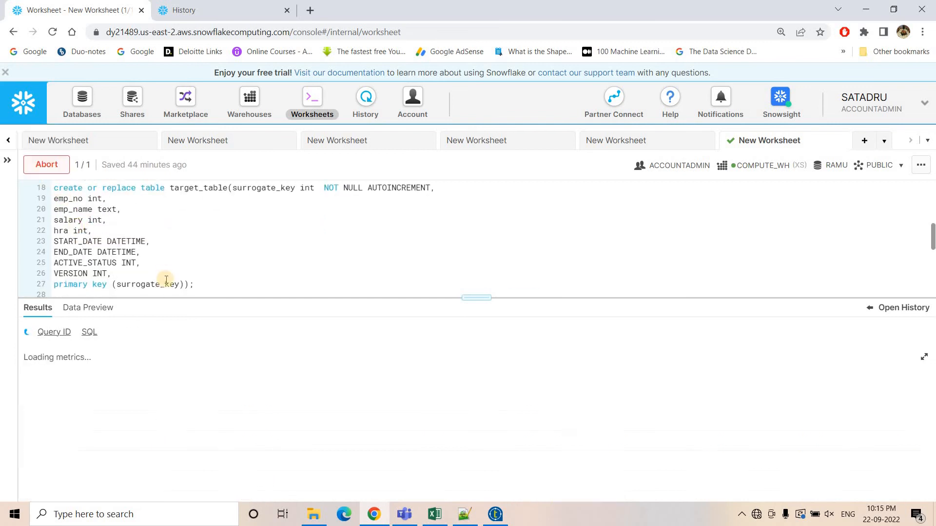
scroll(61, 182, down, 5)
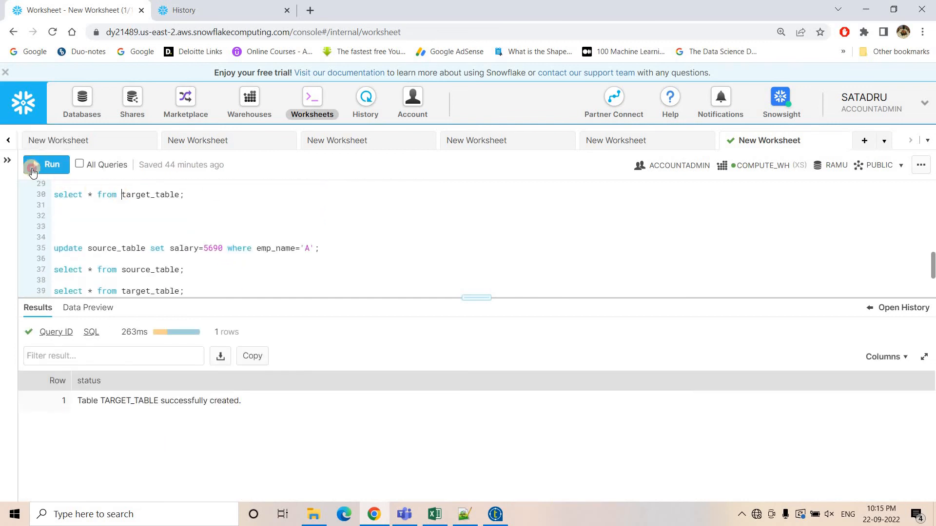
click(46, 165)
Run the job again and examine the duplicate column error in the run console.
key(alt+Tab)
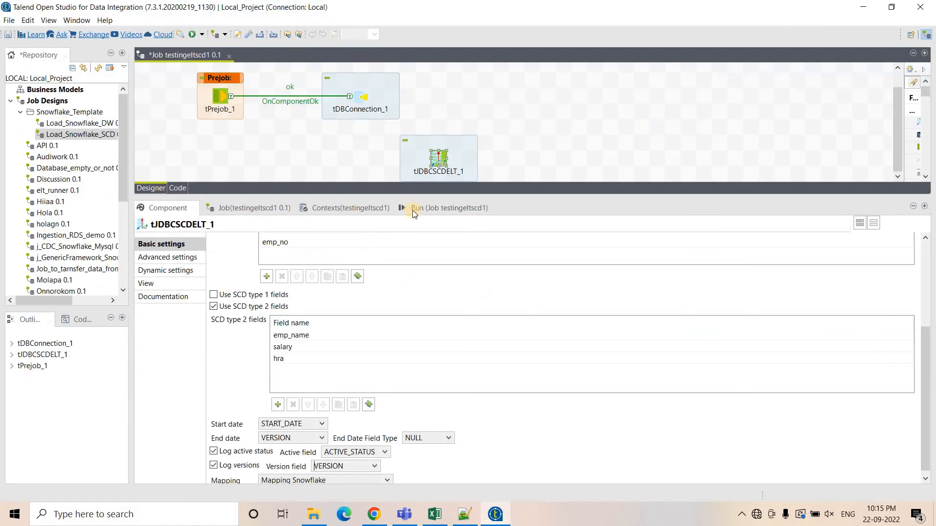
click(241, 254)
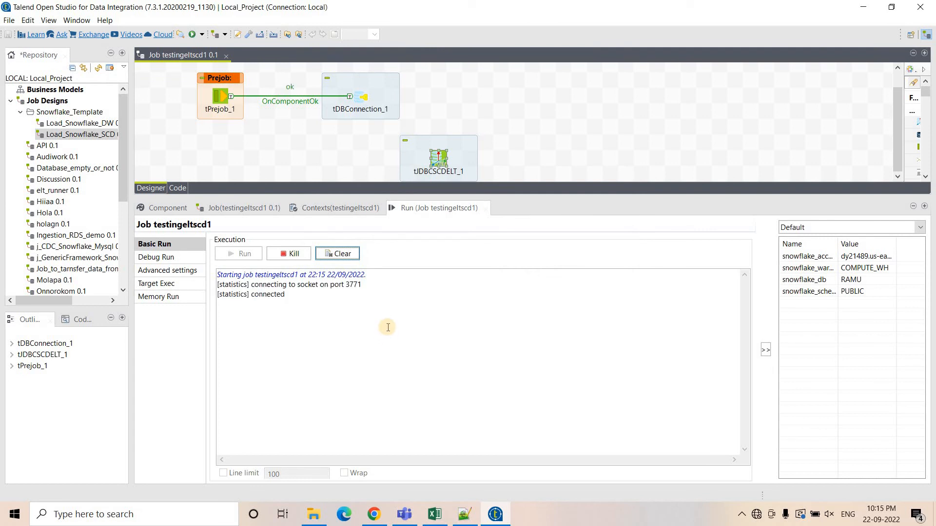
scroll(390, 330, up, 2)
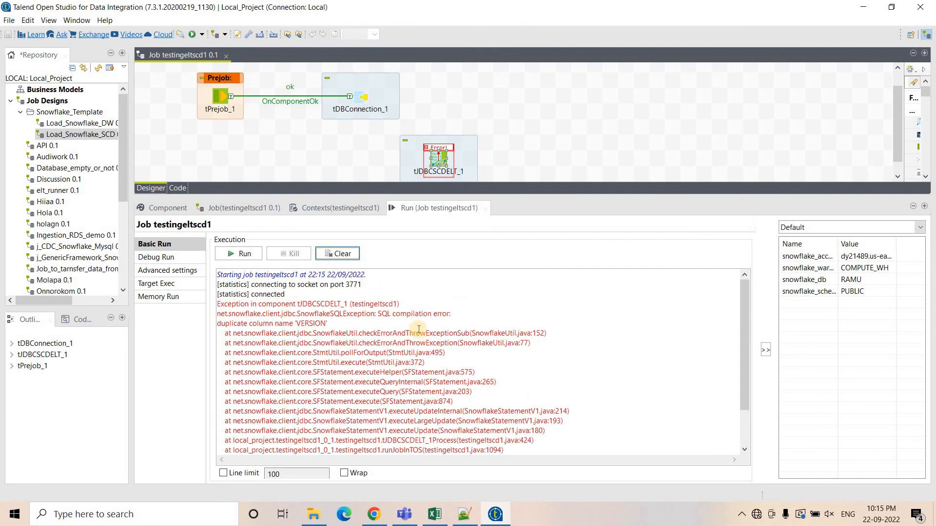
double_click(305, 324)
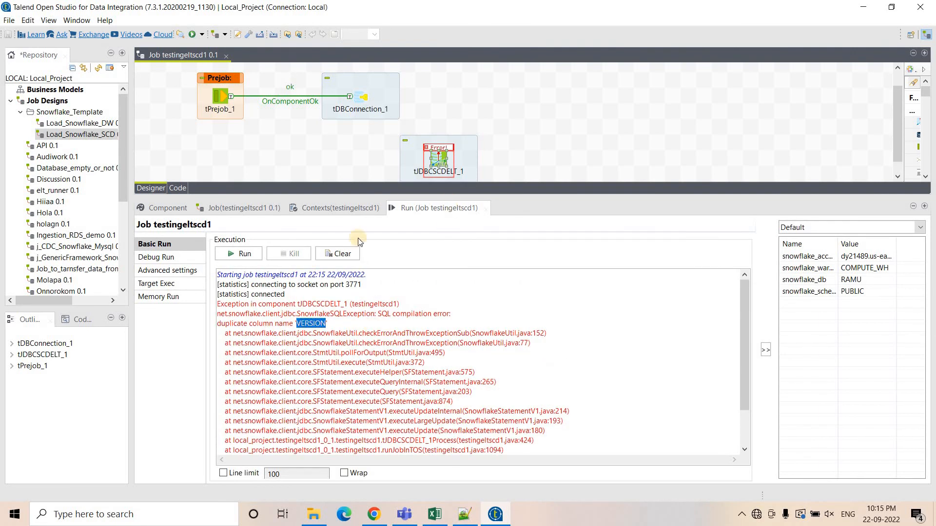
Set the SCD End date column to END_DATE in the component settings.
click(219, 212)
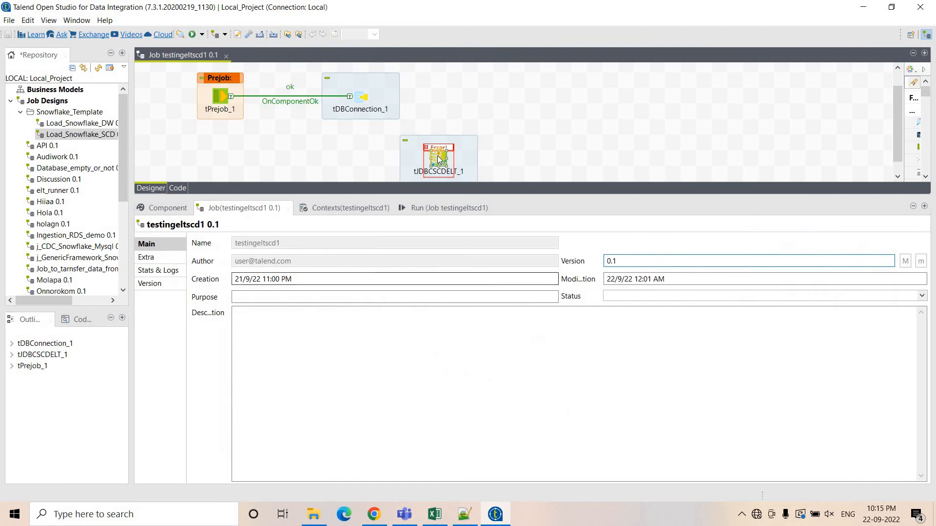
scroll(223, 400, down, 6)
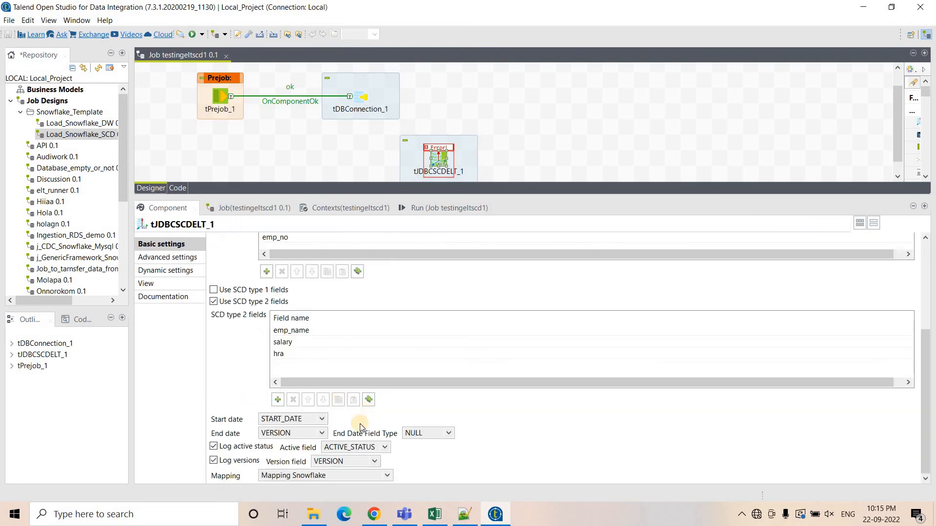
click(278, 433)
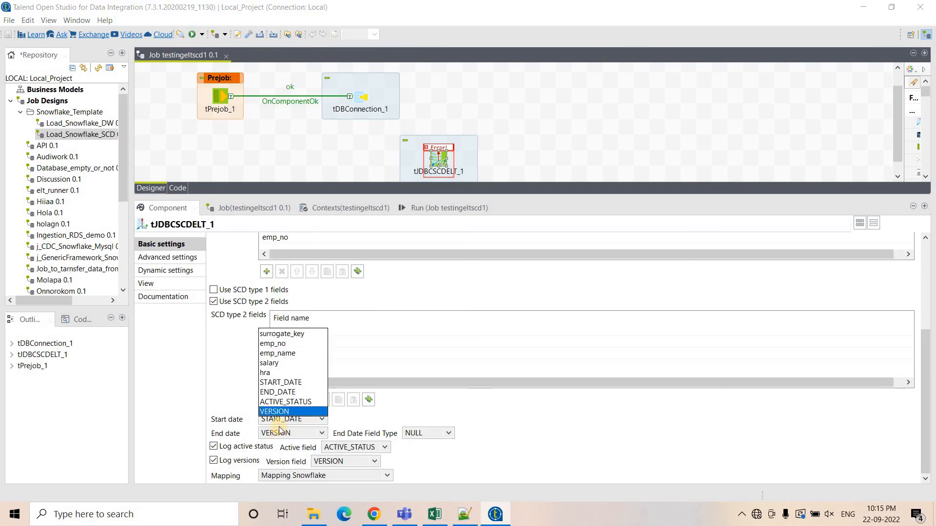
click(294, 392)
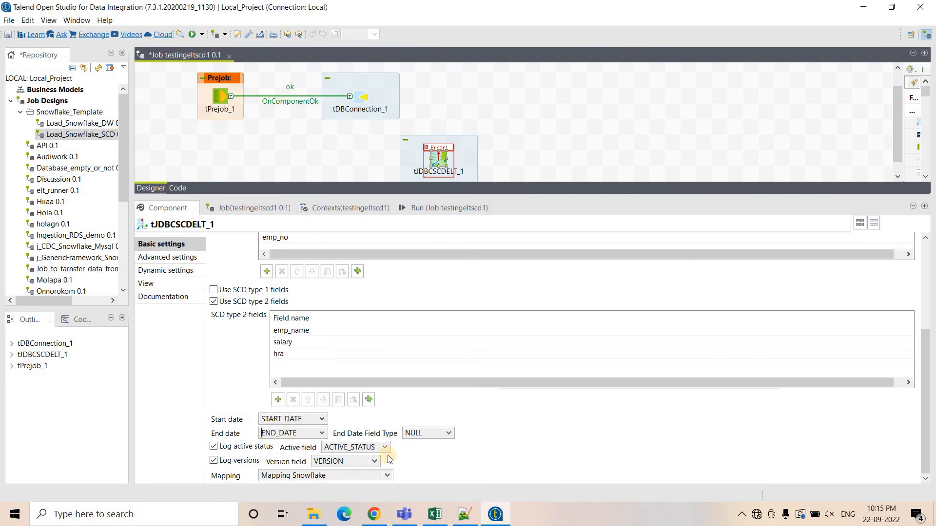
Query target_table in the Snowflake worksheet to check its contents before loading.
click(373, 514)
scroll(137, 255, up, 4)
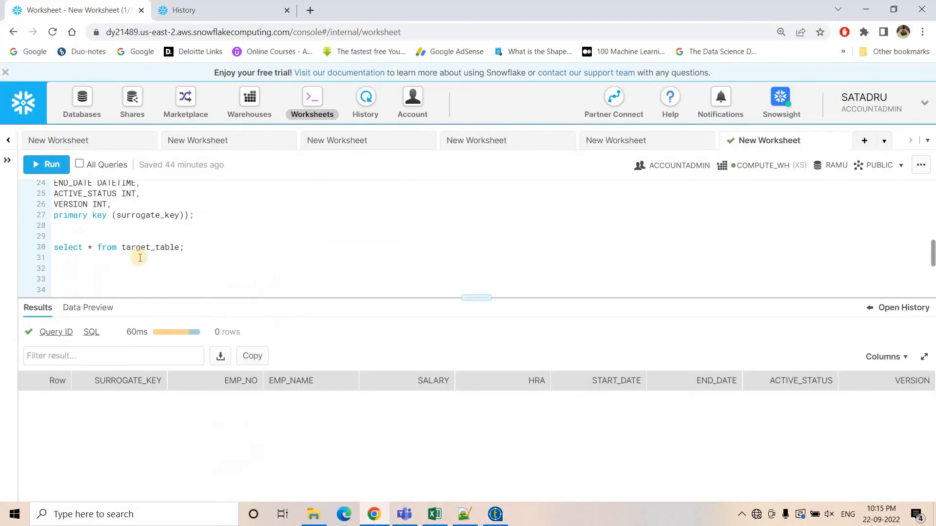
click(51, 164)
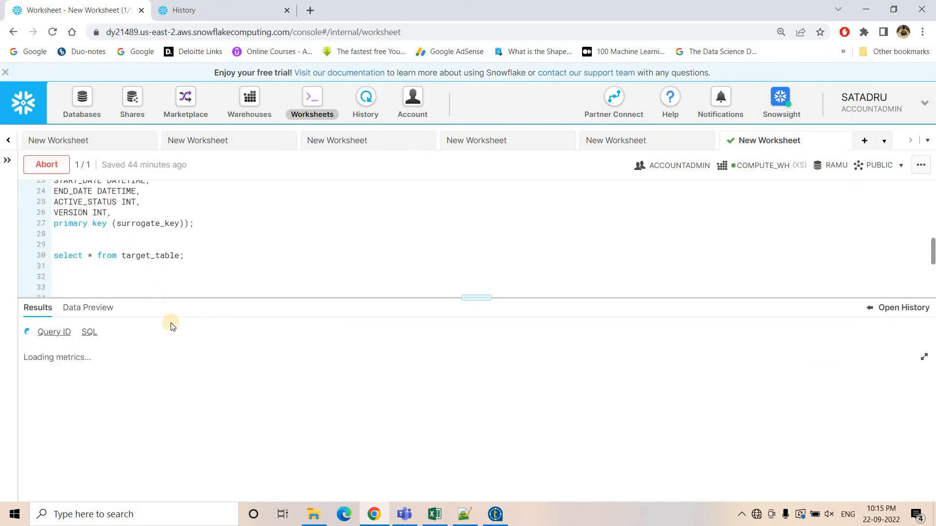
Run the testingeltscd1 job in Talend to perform the initial load.
click(496, 514)
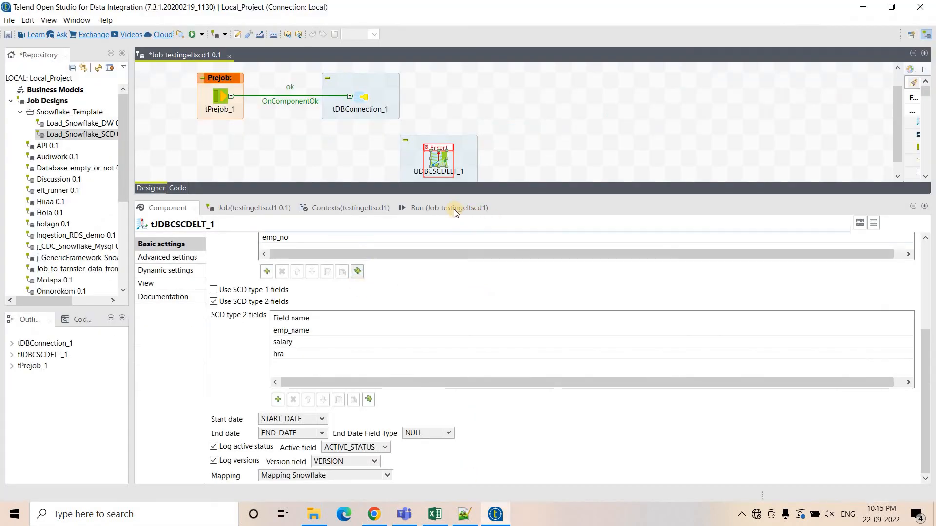
key(F6)
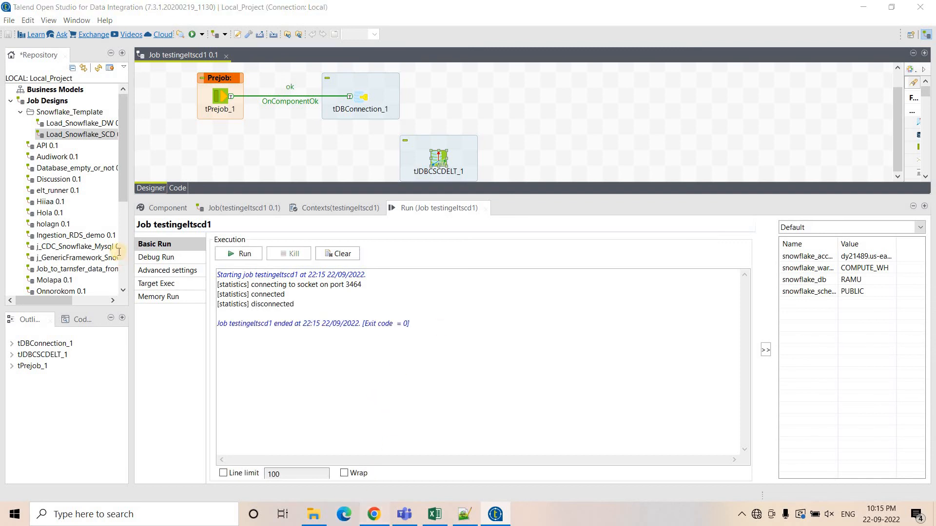
Query target_table again and inspect the loaded rows and their END_DATE values.
click(366, 520)
click(49, 165)
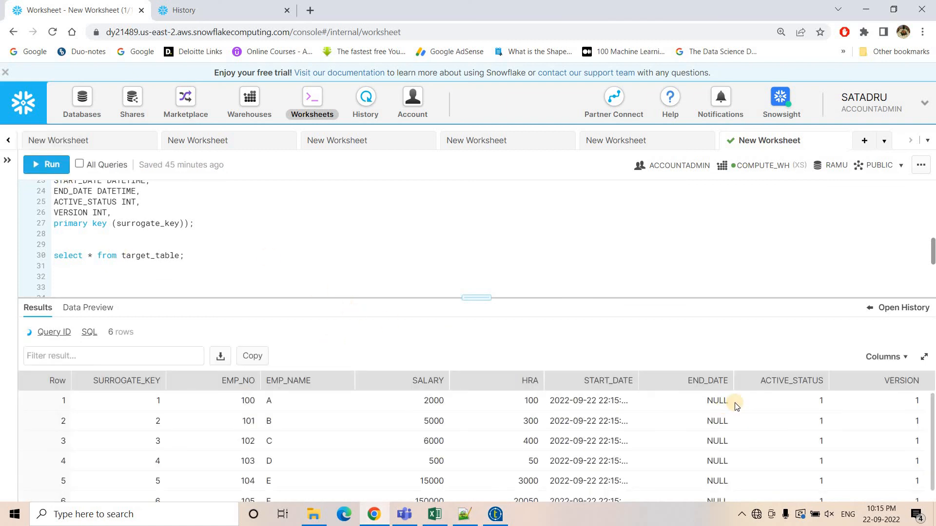
drag(476, 297, 484, 239)
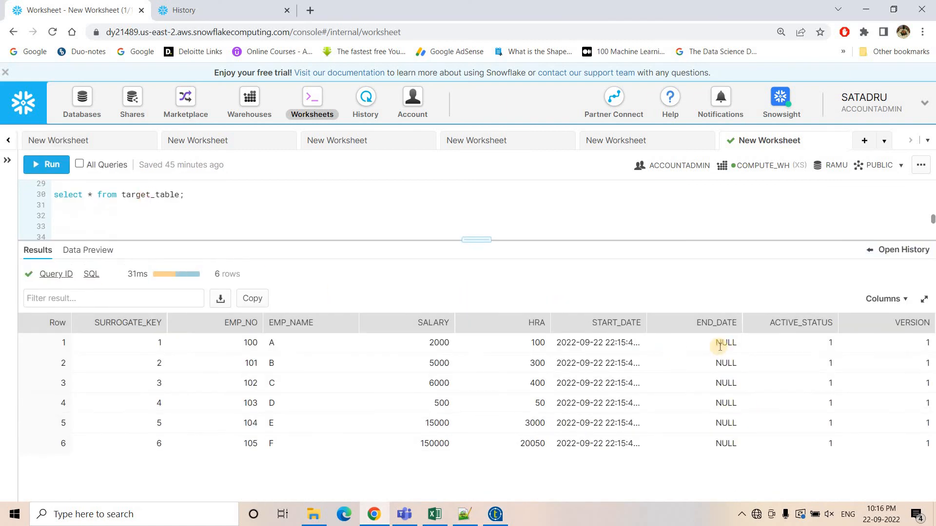
click(723, 321)
Run the update setting salary to 5690 for emp_name 'A' in source_table.
scroll(188, 211, down, 2)
click(190, 186)
click(49, 166)
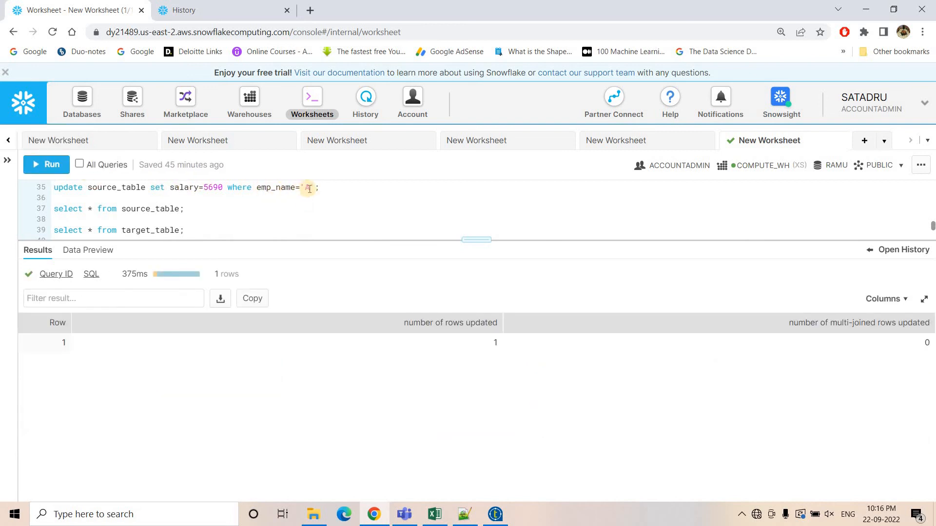
Query source_table and target_table and compare employee A's salary in both.
click(33, 172)
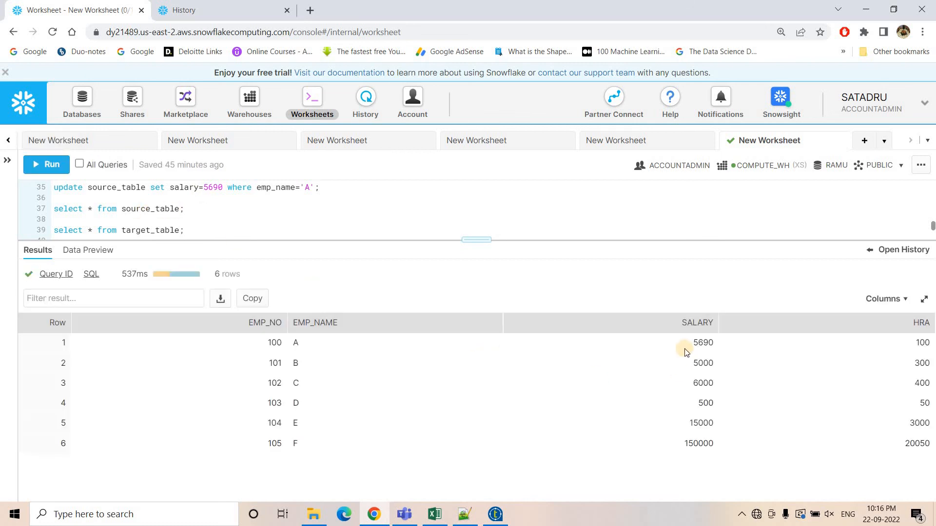
drag(692, 343, 708, 343)
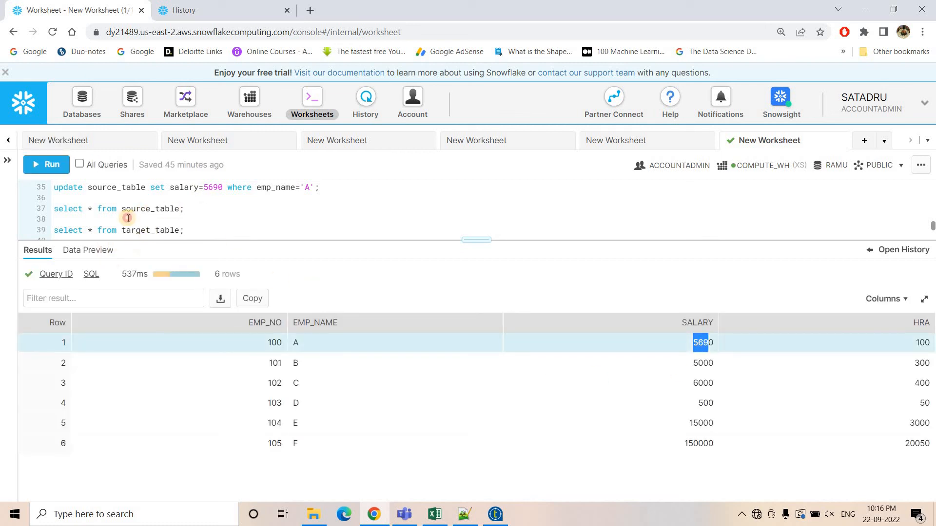
click(128, 218)
click(41, 164)
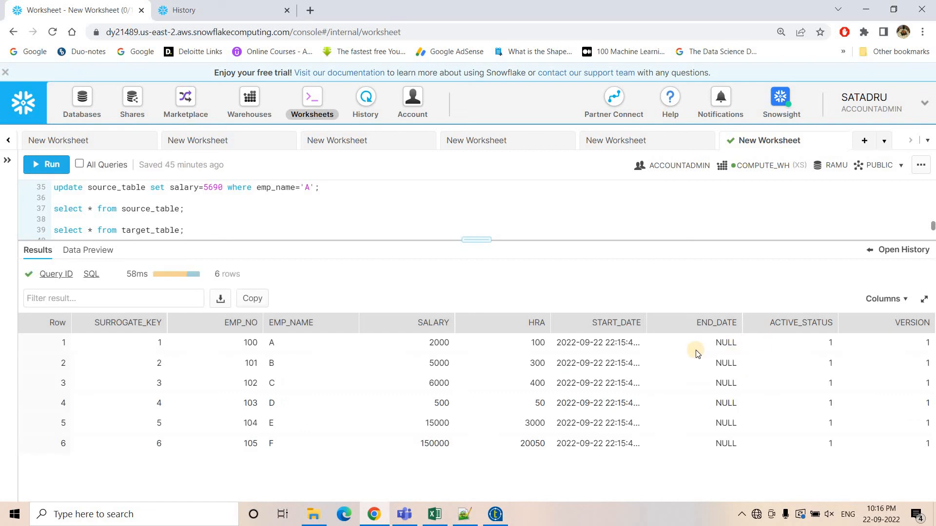
drag(428, 342, 451, 343)
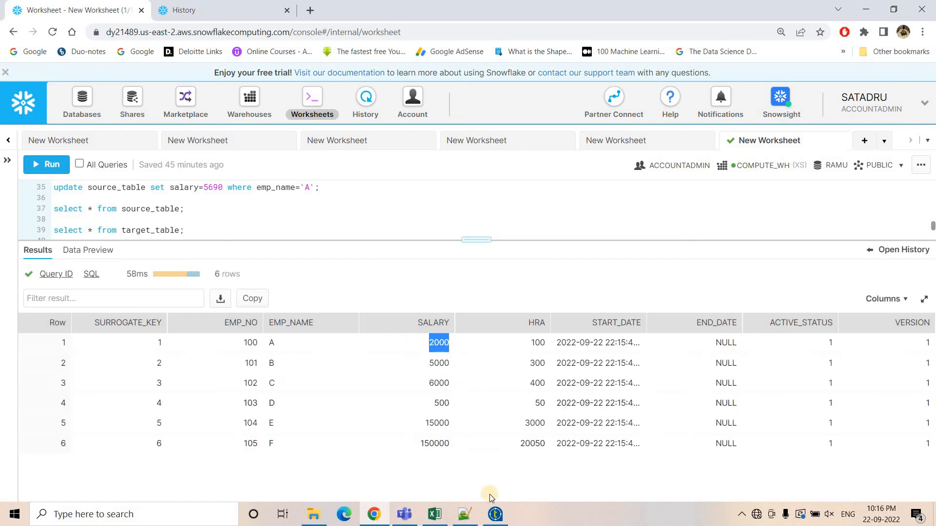
Run the Talend job again to apply the changed salary.
click(495, 514)
click(239, 253)
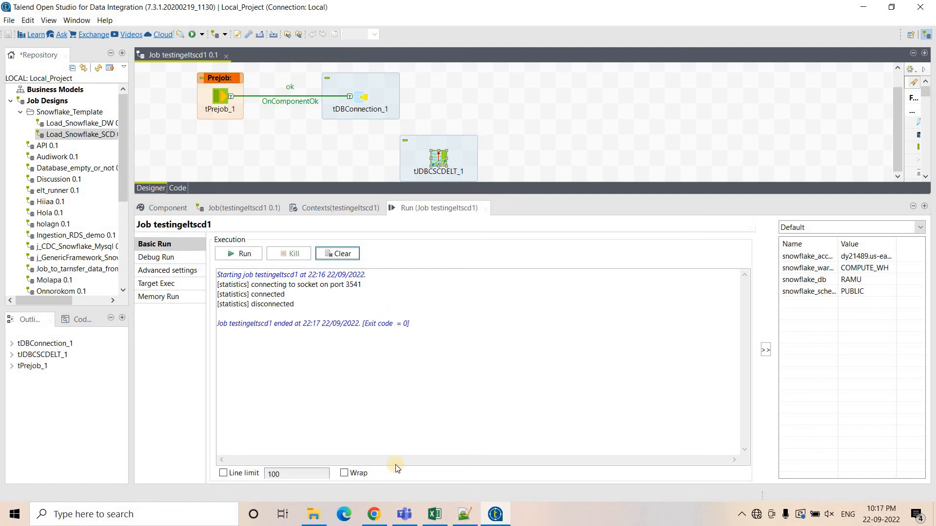
Query target_table and examine employee A's expired row and new version row.
click(374, 515)
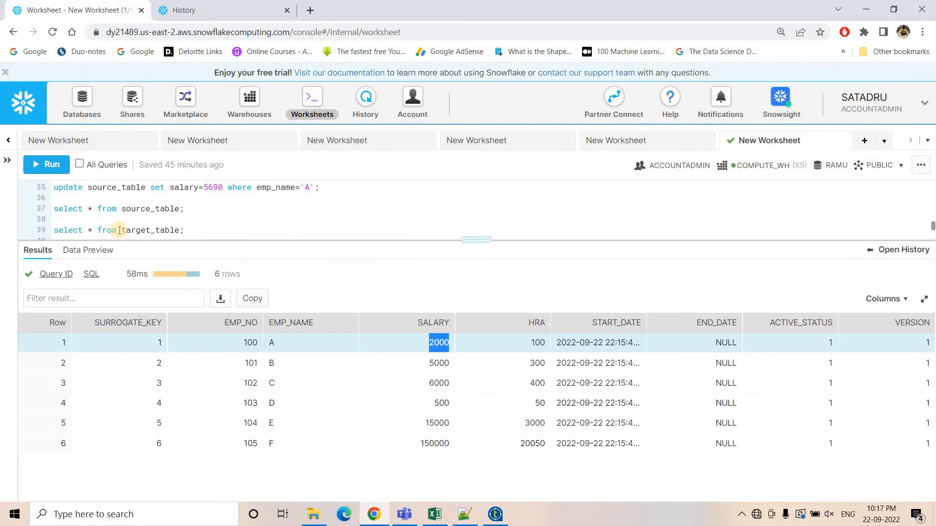
click(120, 230)
click(51, 166)
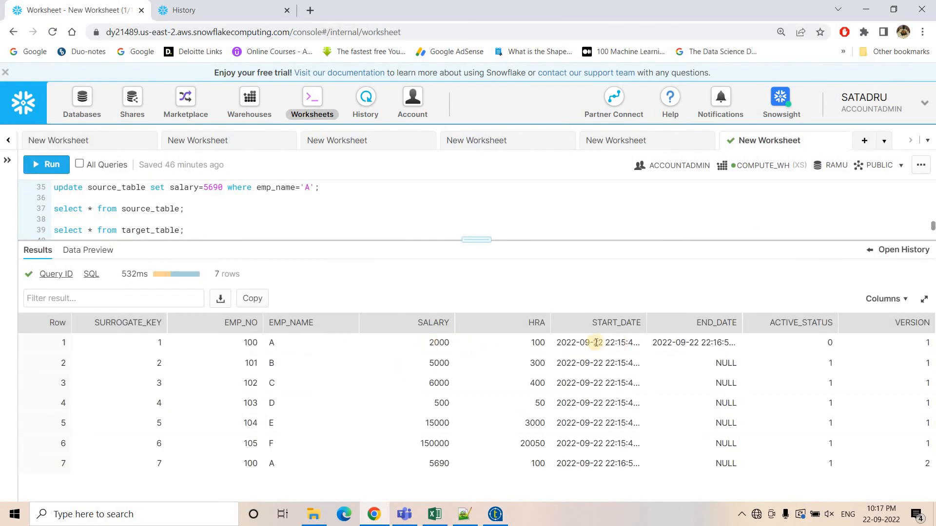
drag(657, 343, 824, 333)
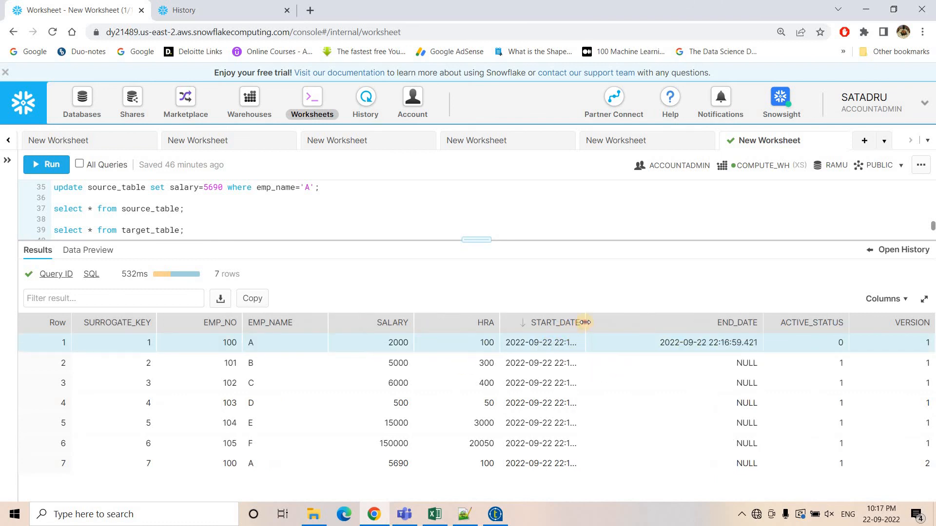
drag(585, 322, 559, 345)
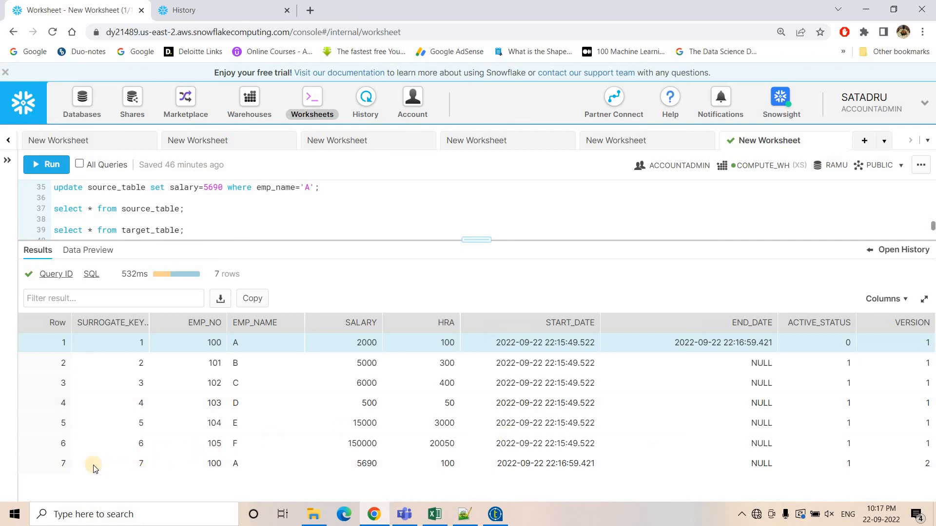
drag(94, 464, 931, 467)
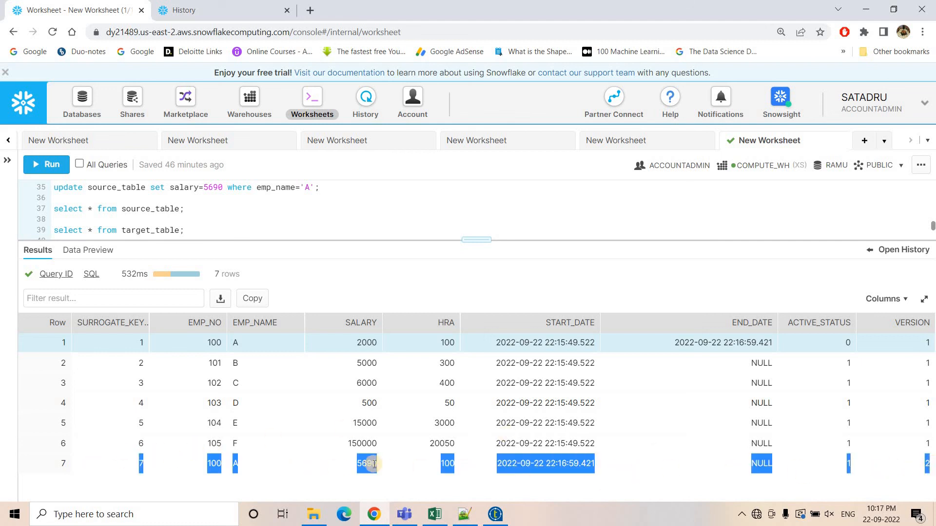
click(769, 466)
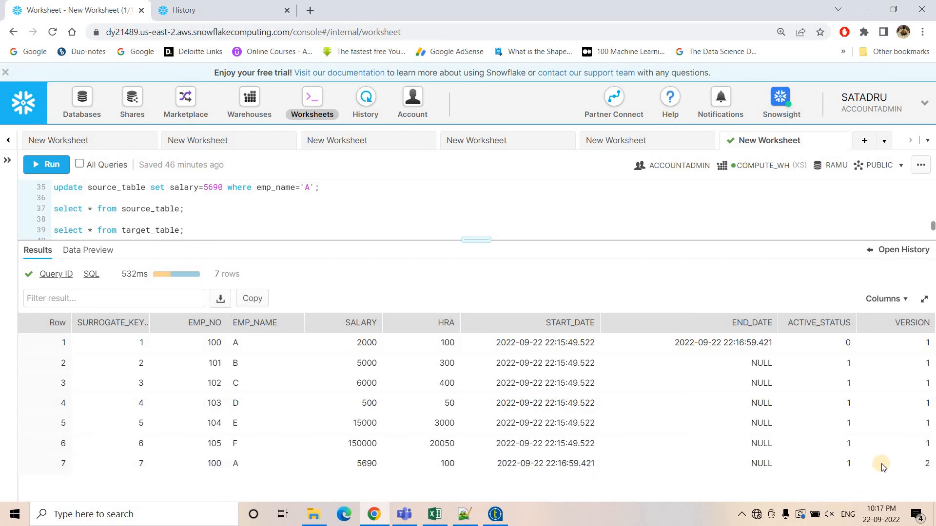
Run the updates setting B's salary to 6000 and HRA to 3000, plus the insert of employee 1001 MG.
scroll(153, 208, down, 2)
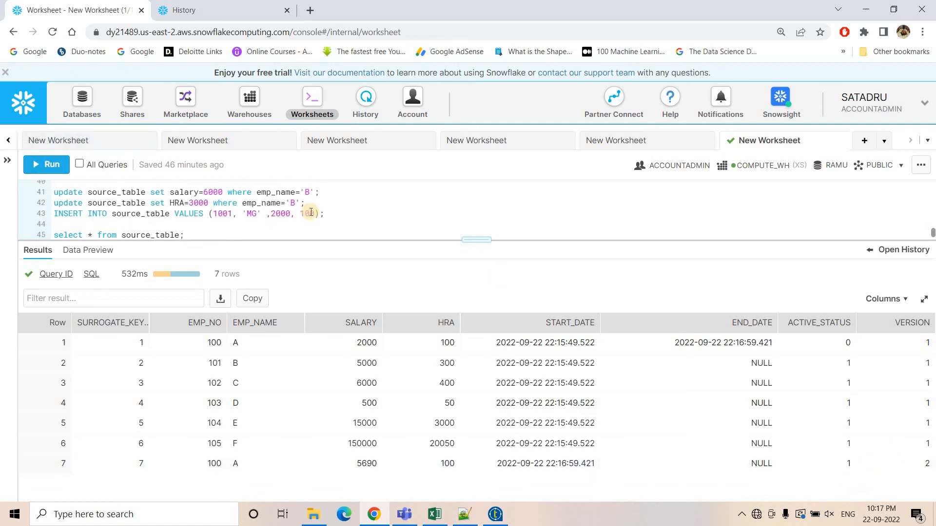
drag(341, 215, 52, 197)
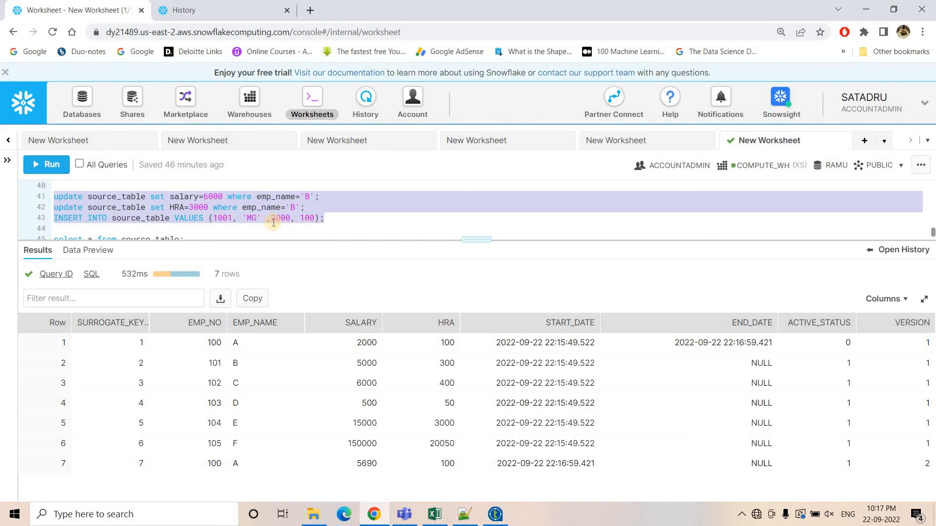
click(48, 164)
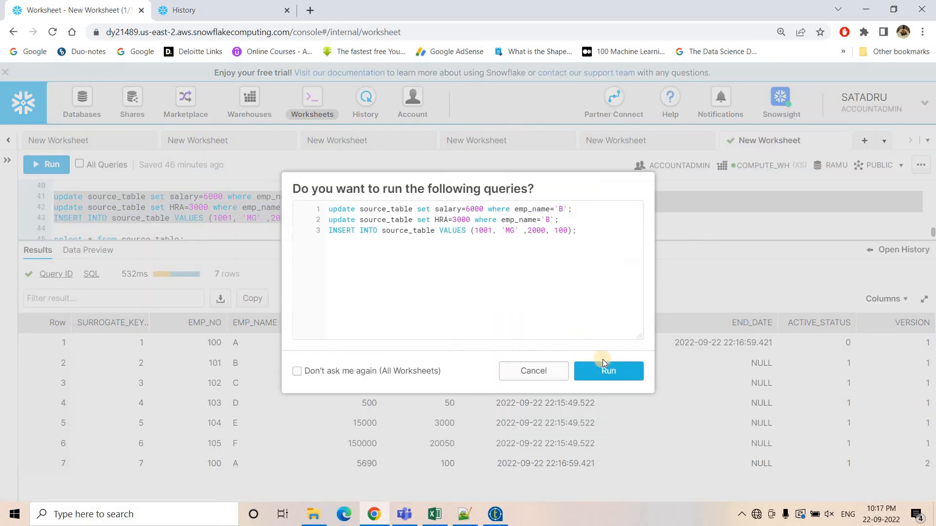
click(598, 371)
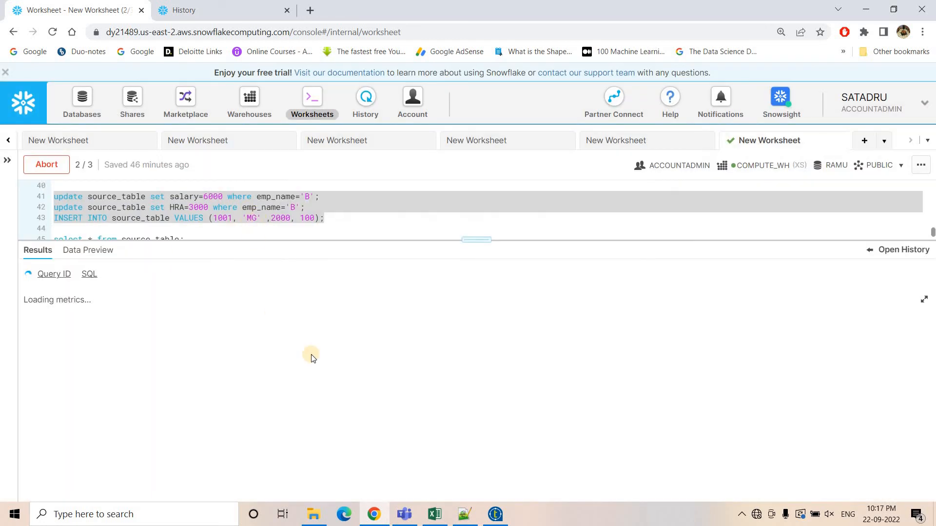
Run the Talend job once more to load these source changes.
click(495, 514)
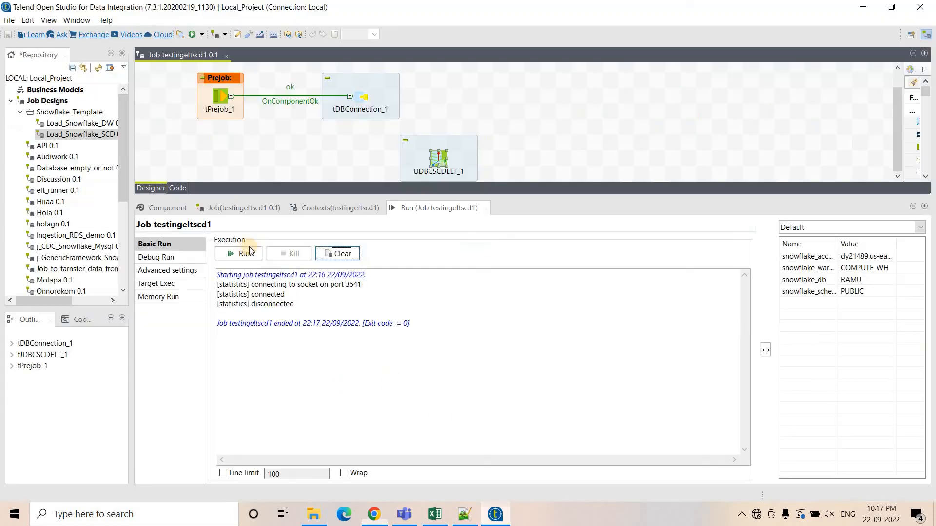
click(241, 254)
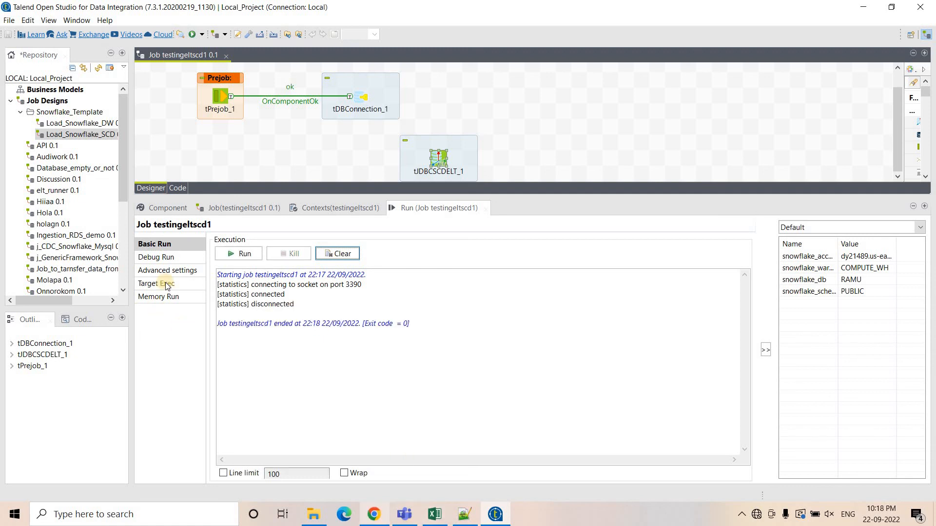
Query target_table and examine the new rows for employees B and 1001.
key(alt+Tab)
scroll(165, 222, down, 1)
click(46, 164)
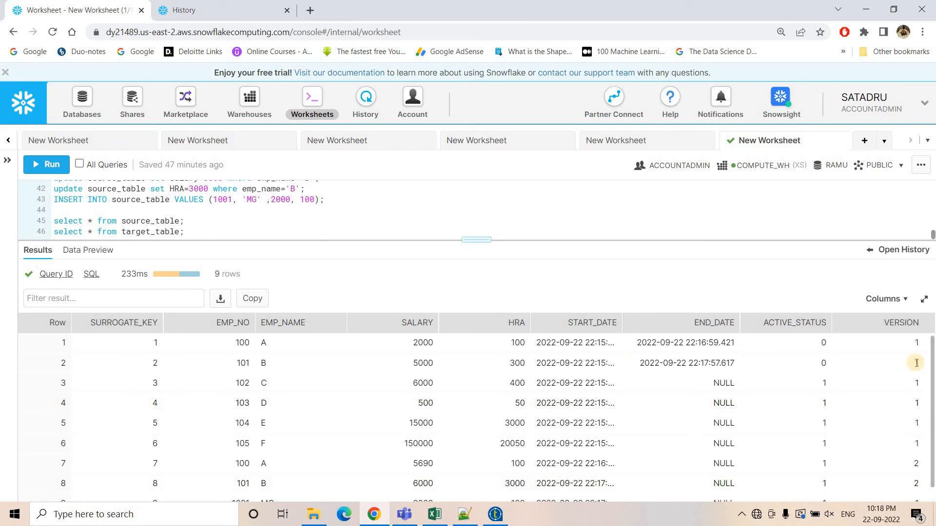
scroll(234, 465, down, 1)
drag(139, 472, 888, 472)
click(915, 470)
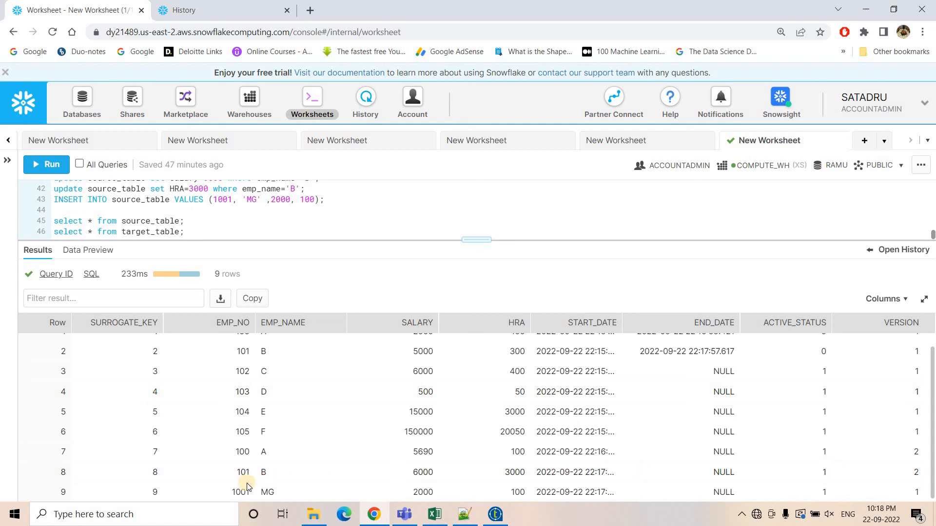
drag(224, 485, 913, 500)
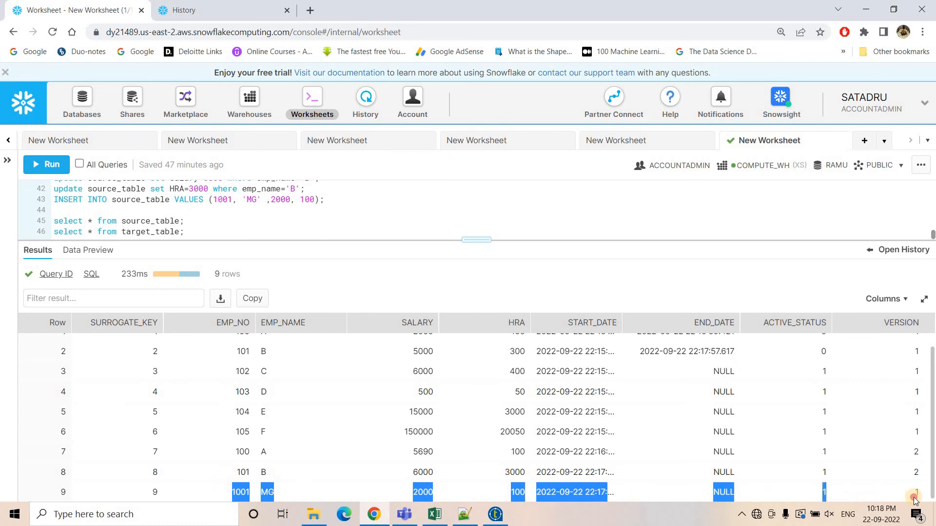
Refresh the query history and inspect the SQL text of the job's recent INSERT and update statements.
click(183, 10)
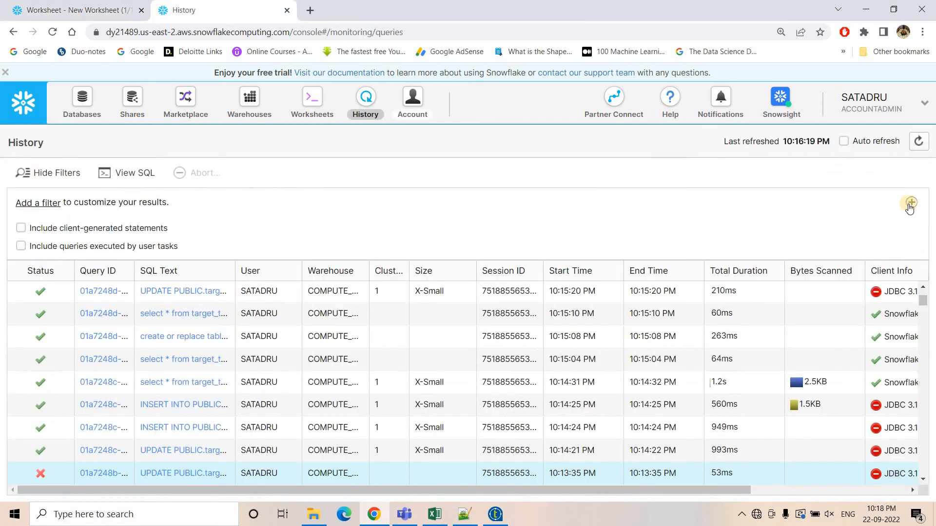
click(919, 142)
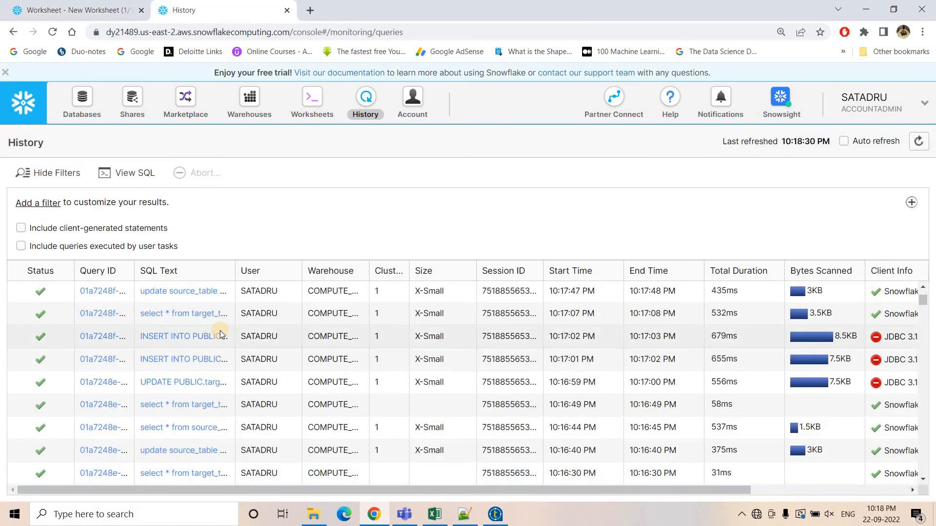
click(188, 336)
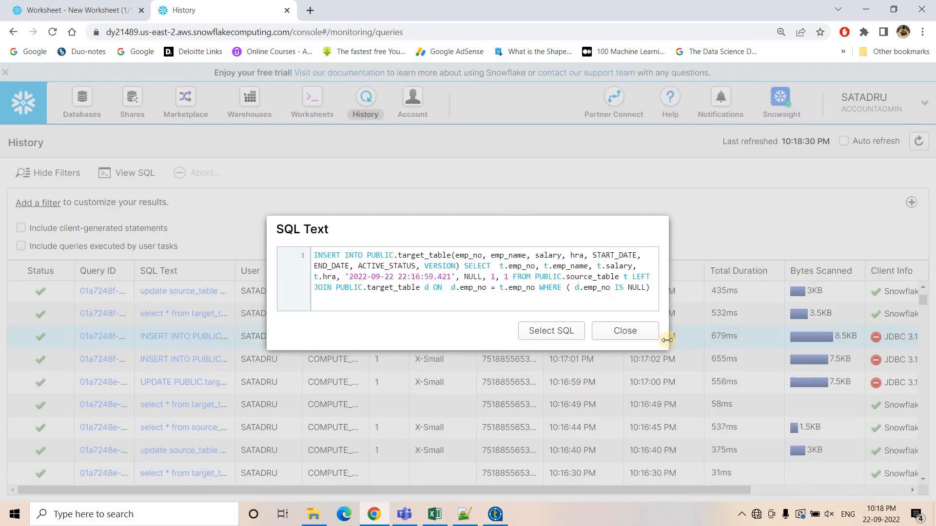
click(625, 330)
click(149, 359)
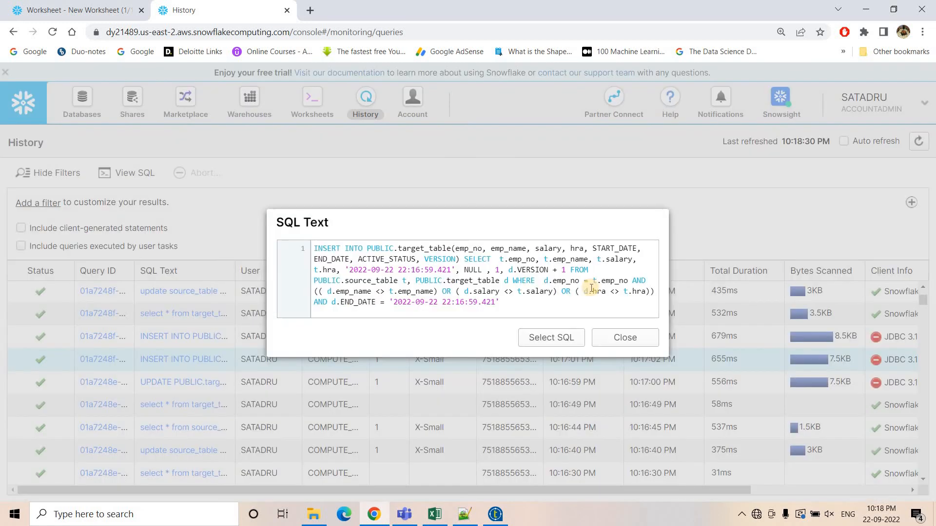
click(623, 337)
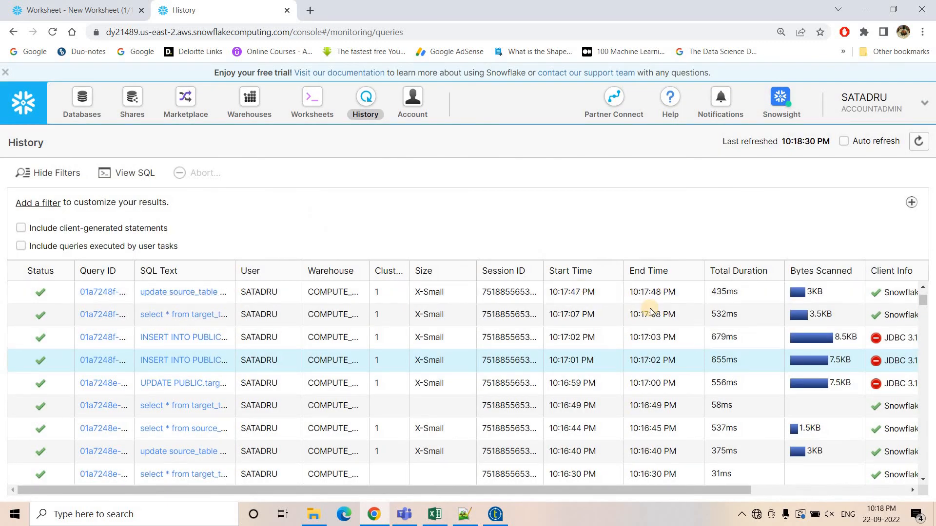
click(177, 292)
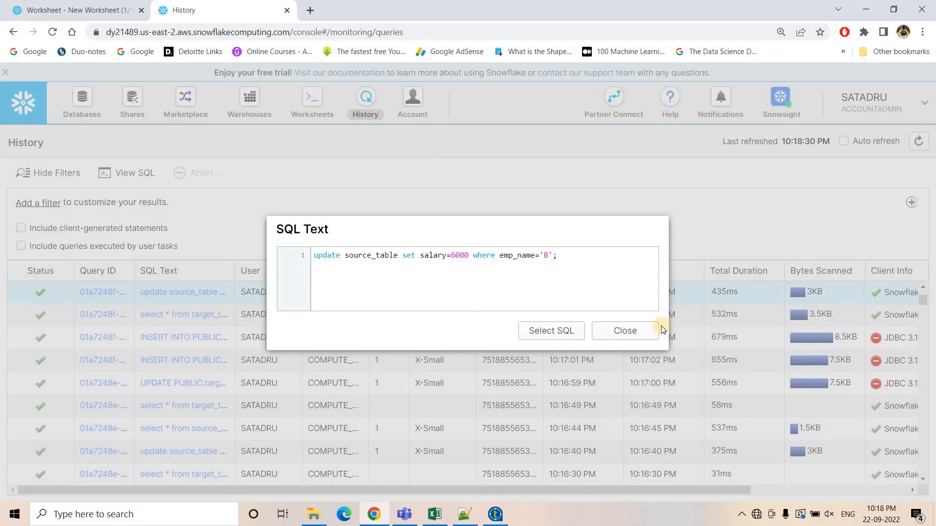
click(567, 332)
click(622, 331)
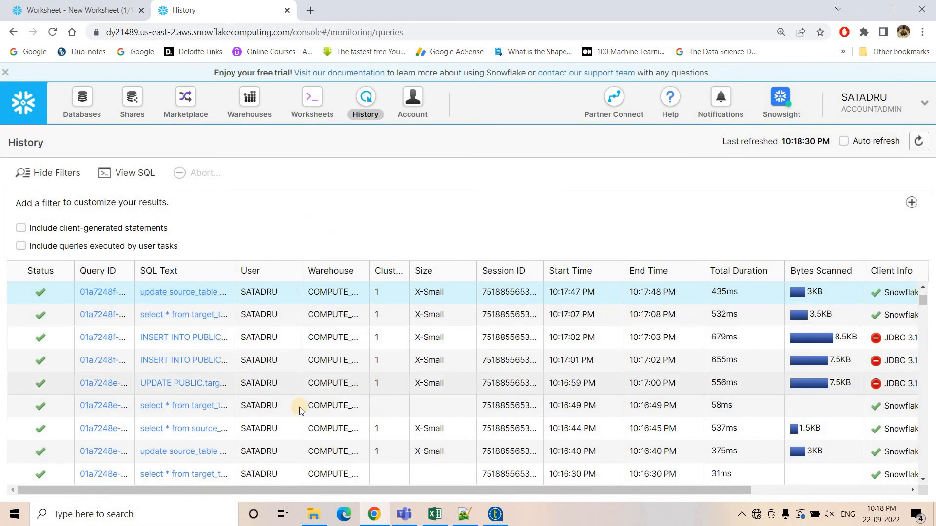
Review the documented SQL statements in the Excel comparison sheet.
click(41, 4)
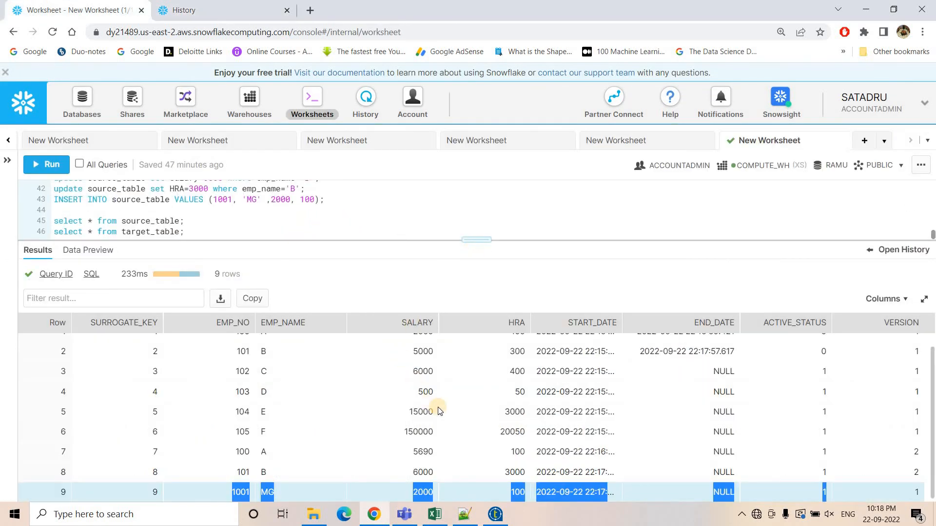
key(alt+Tab)
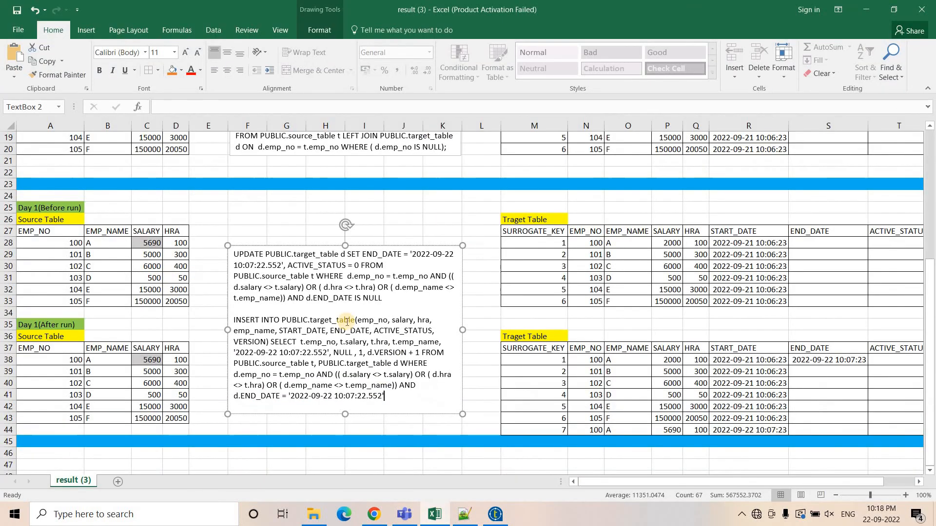
scroll(365, 263, up, 4)
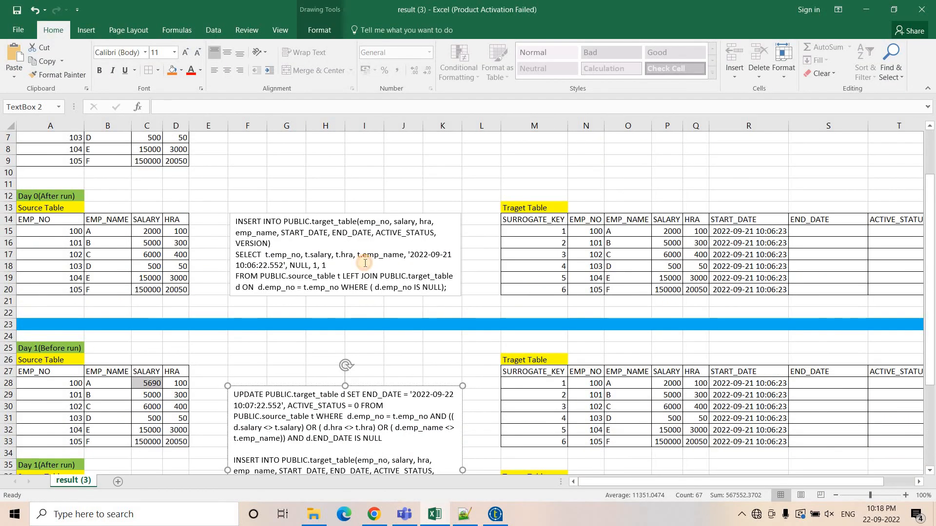
click(365, 263)
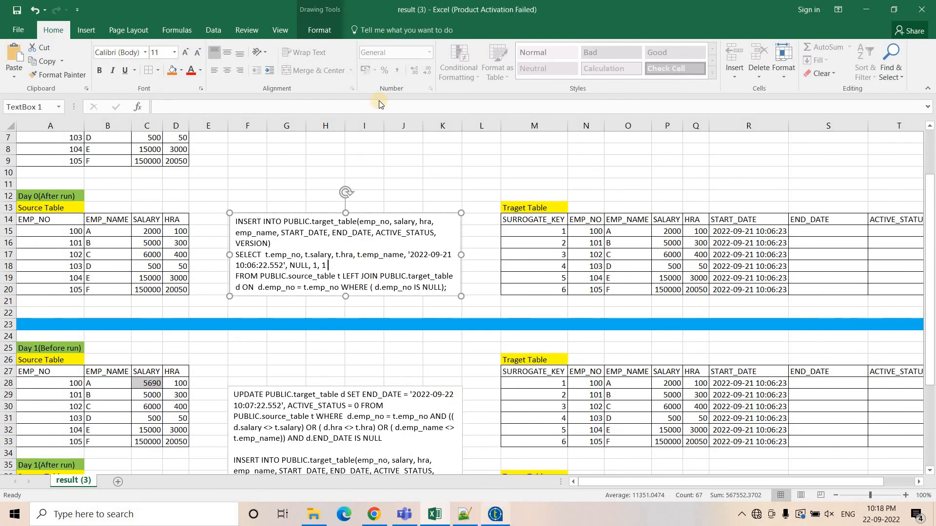
click(497, 514)
drag(417, 187, 416, 273)
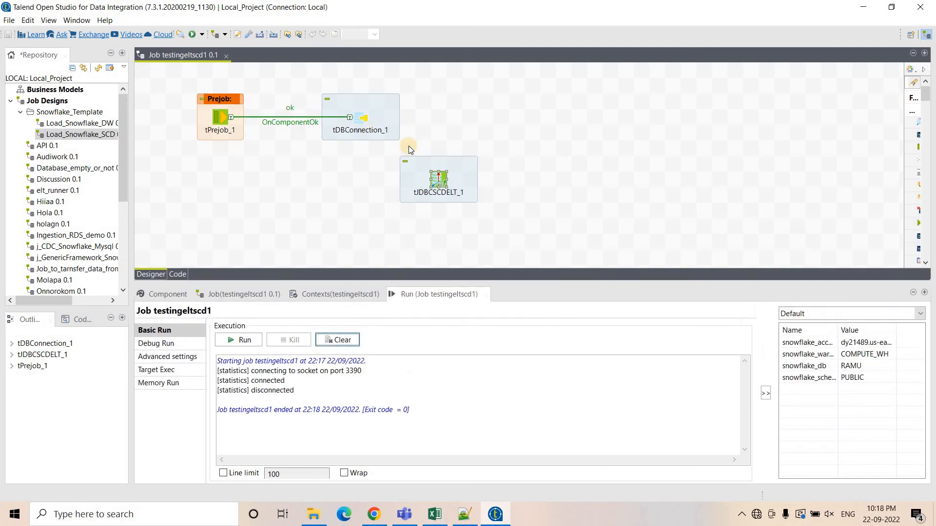
click(537, 177)
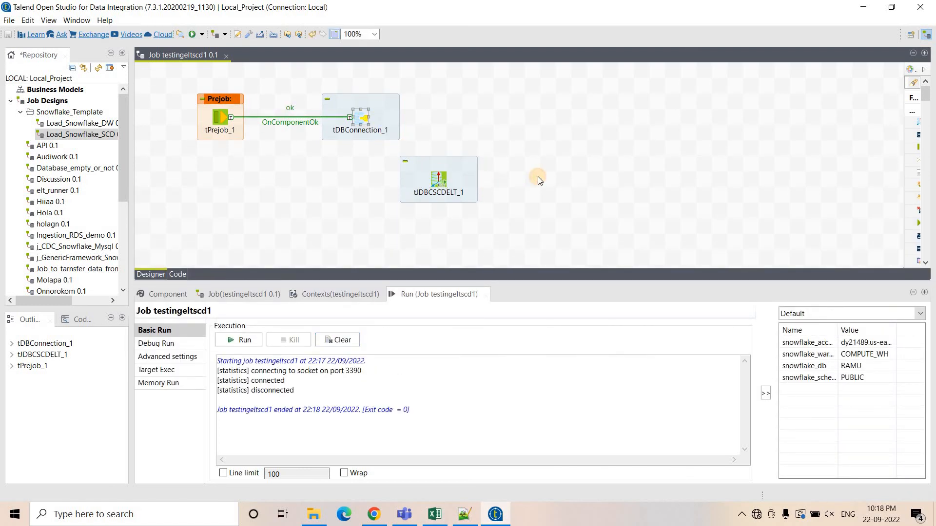